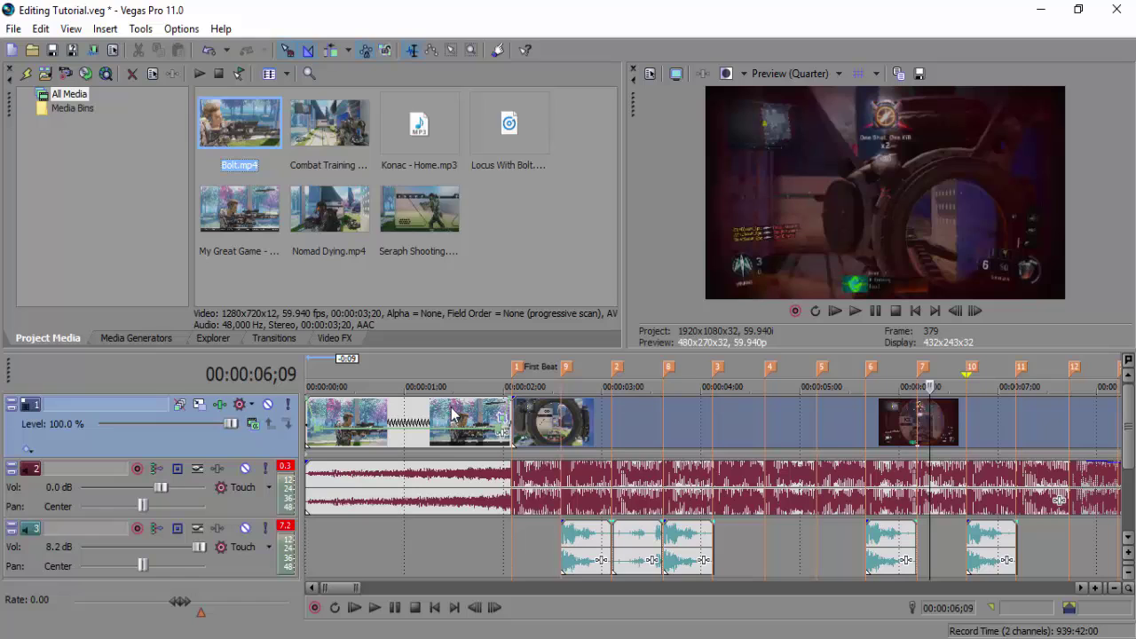
- Check the gameplay clip's footage at the beat markers from First Beat through marker 7
left_click(545, 429)
left_click(572, 429)
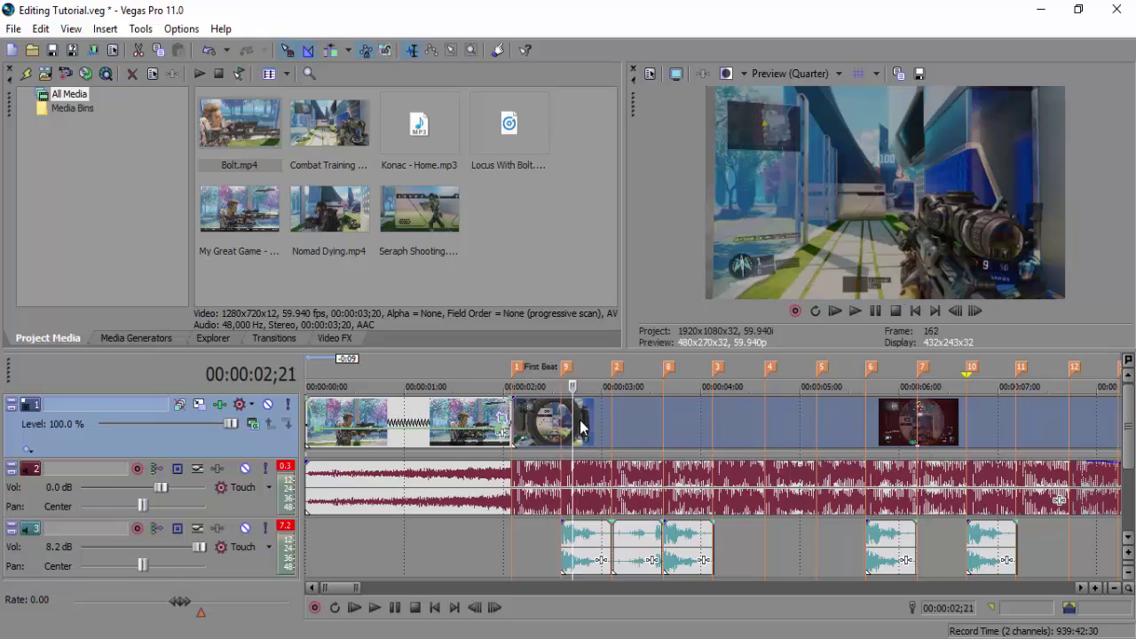
left_click(610, 424)
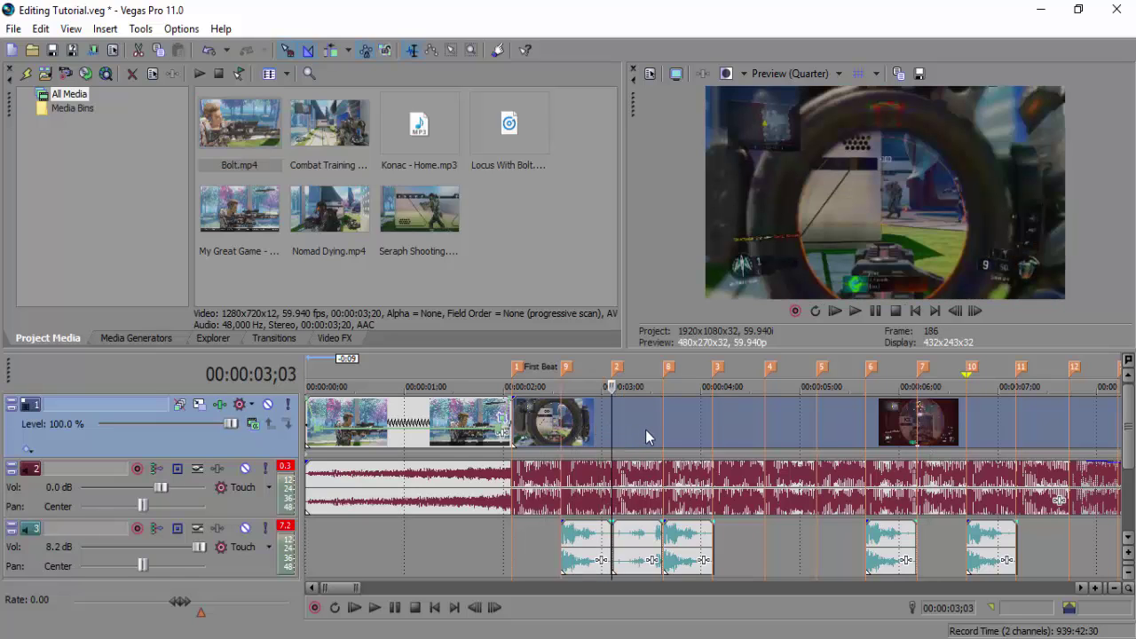
left_click(656, 432)
left_click(825, 413)
left_click(856, 438)
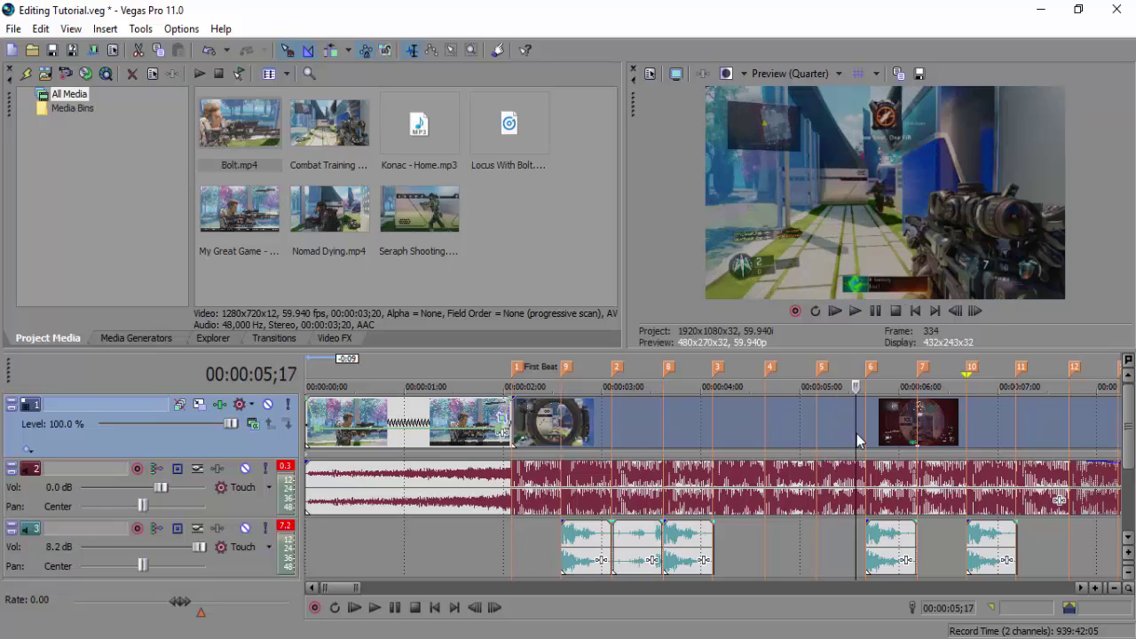
left_click(957, 422)
mouse_move(346, 589)
left_mouse_down()
mouse_move(380, 587)
mouse_move(351, 599)
left_mouse_up()
left_click(441, 431)
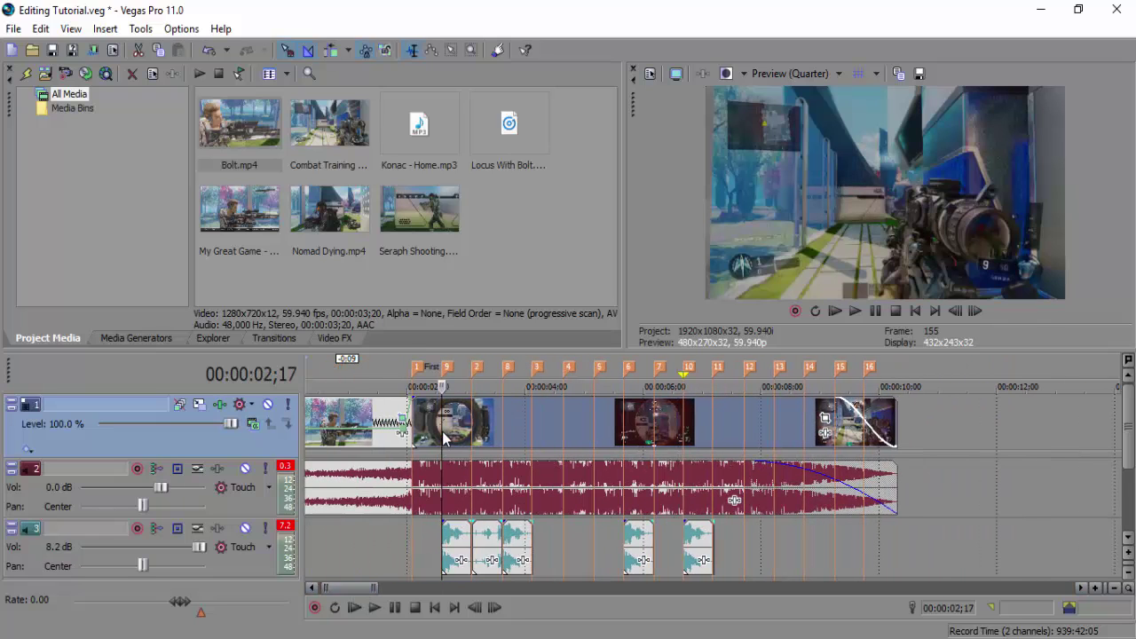
- Set the Combat Training Feed clip at the First Beat marker to Disable resample in its video event properties
left_click(1095, 588)
left_click(1095, 588)
left_click(1095, 588)
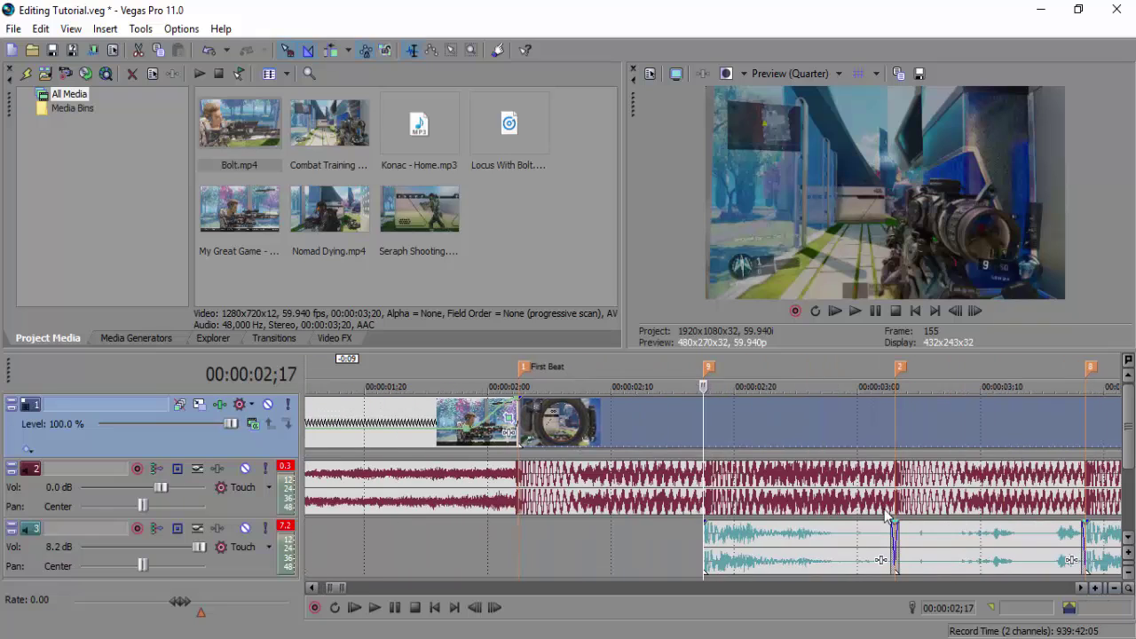
left_click(579, 433)
left_click(561, 431)
left_click(548, 424)
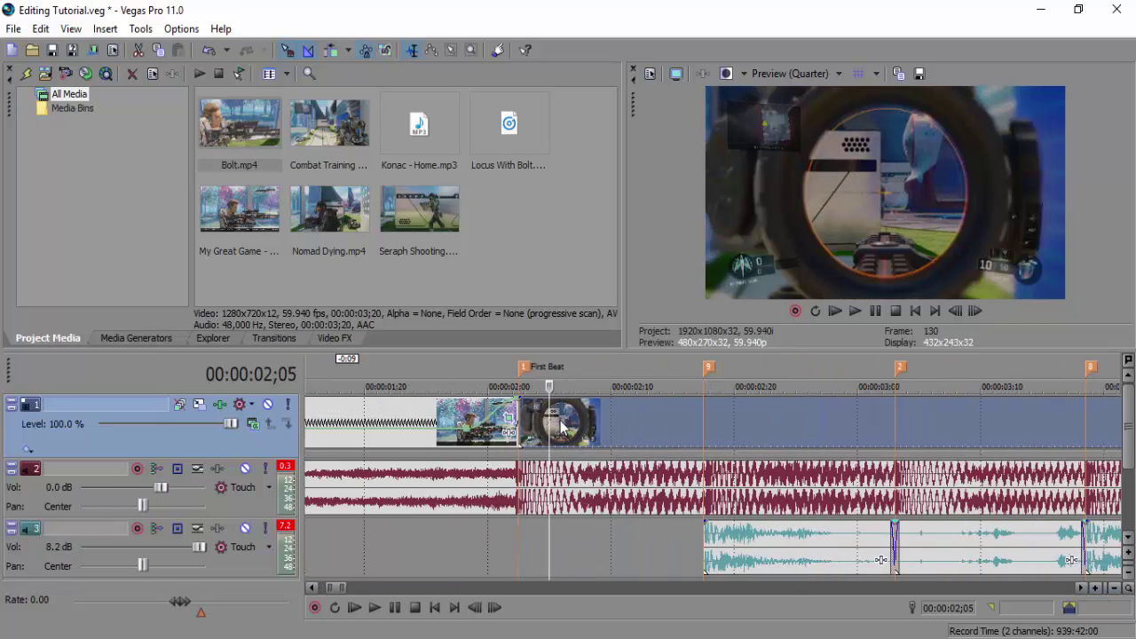
left_click(561, 426)
right_click(562, 428)
left_click(651, 627)
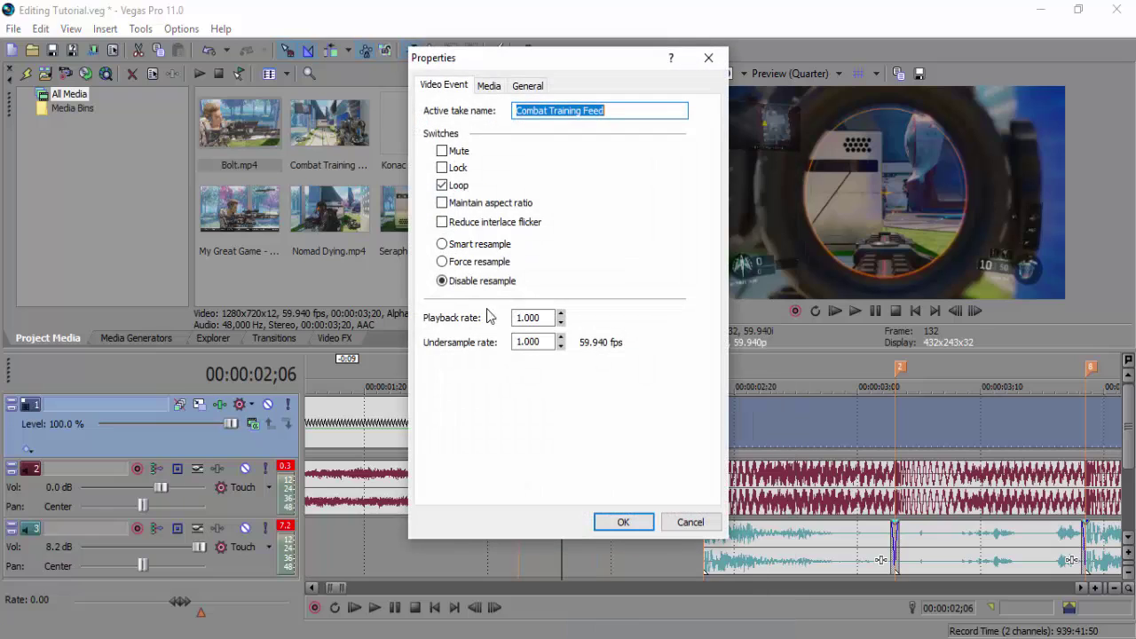
left_click(612, 522)
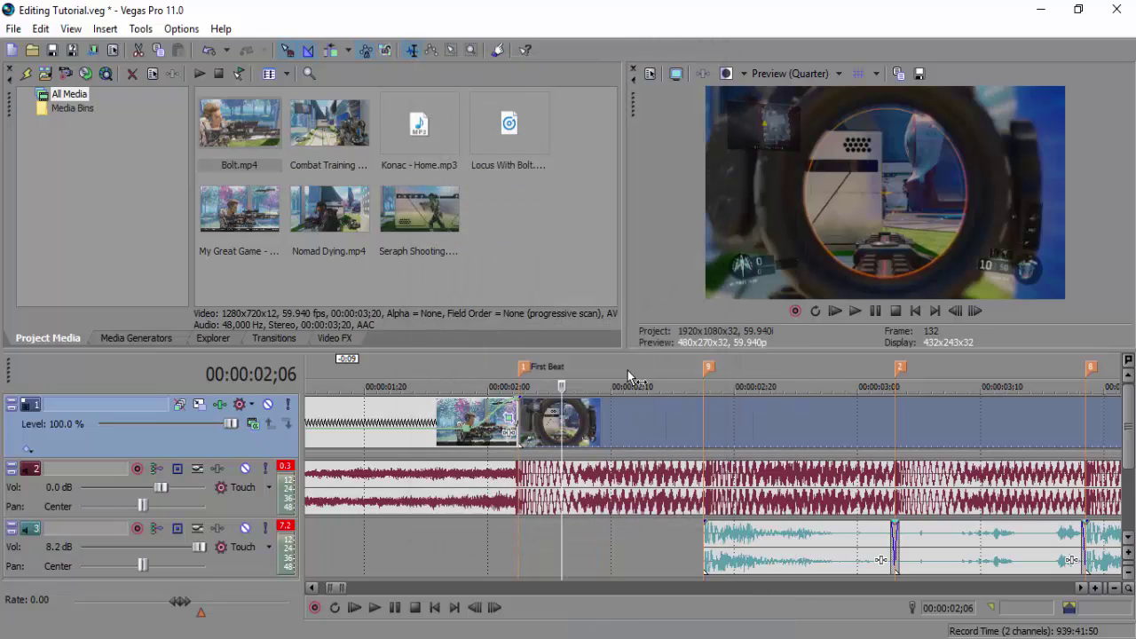
- Insert a Velocity envelope on the gameplay clip, at maximum speed at the First Beat marker and slowed down at 00:00:02;04
right_click(616, 430)
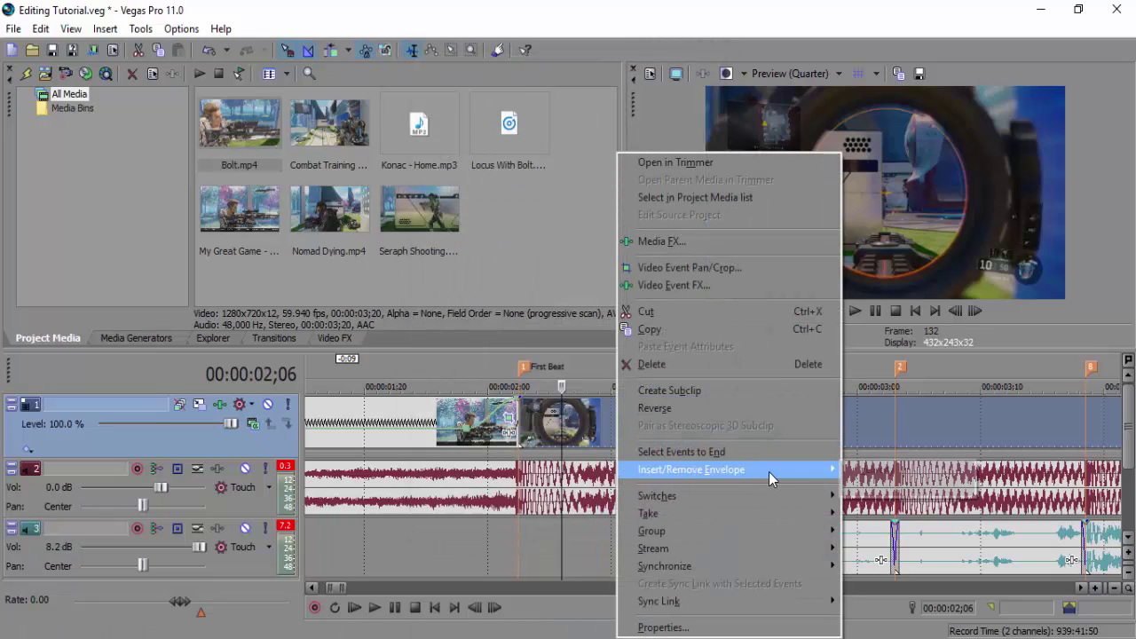
mouse_move(769, 471)
left_click(857, 473)
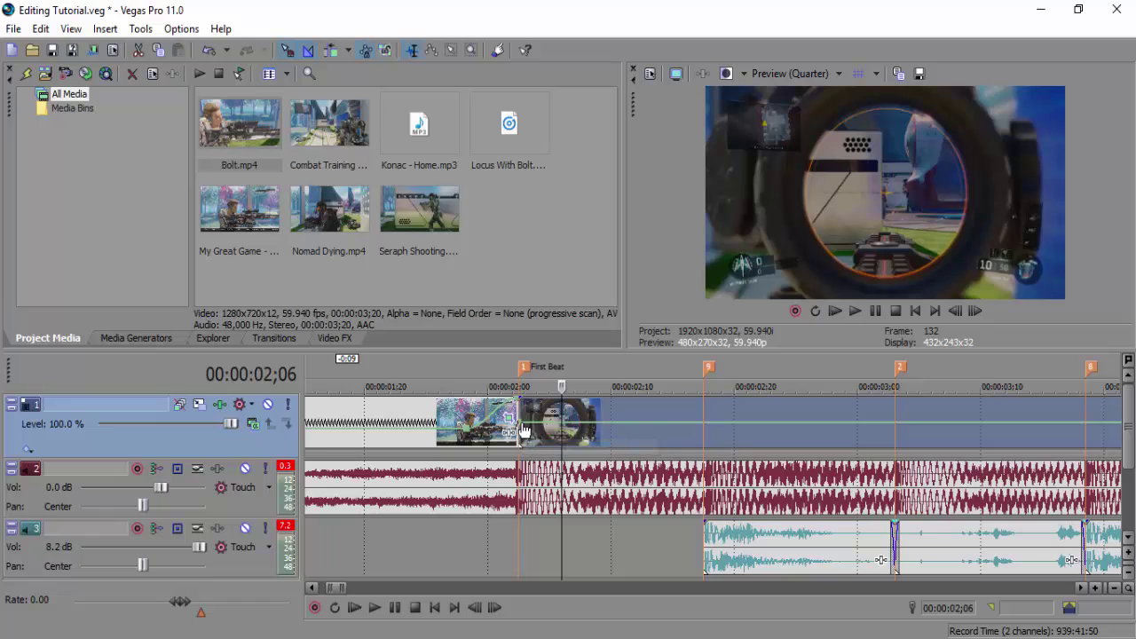
left_click_drag(521, 424, 526, 383)
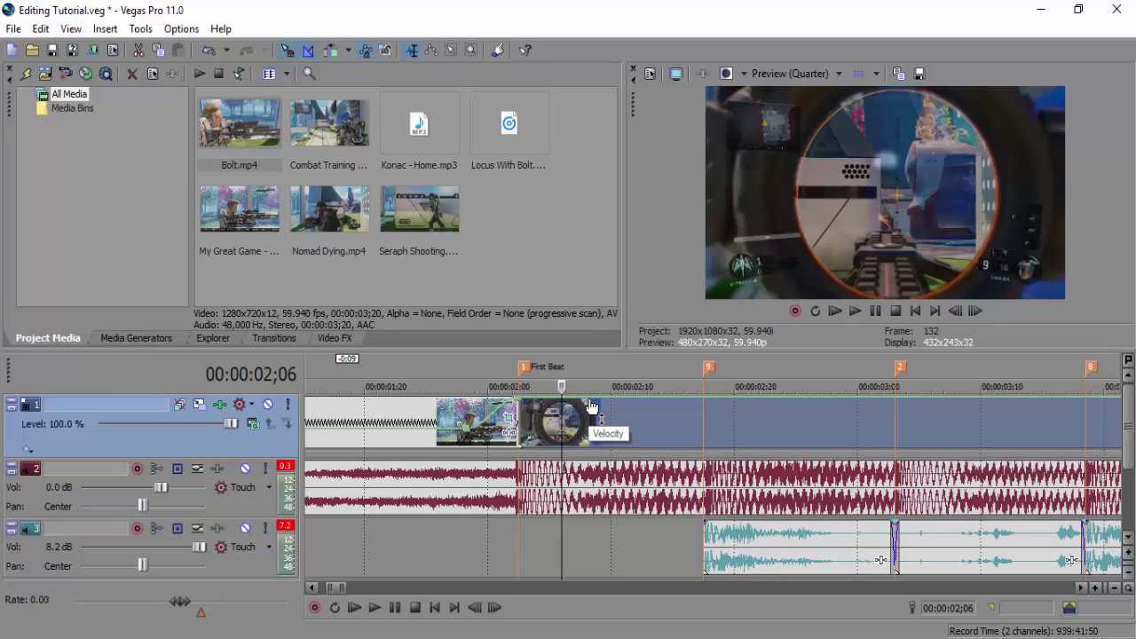
left_click(543, 405)
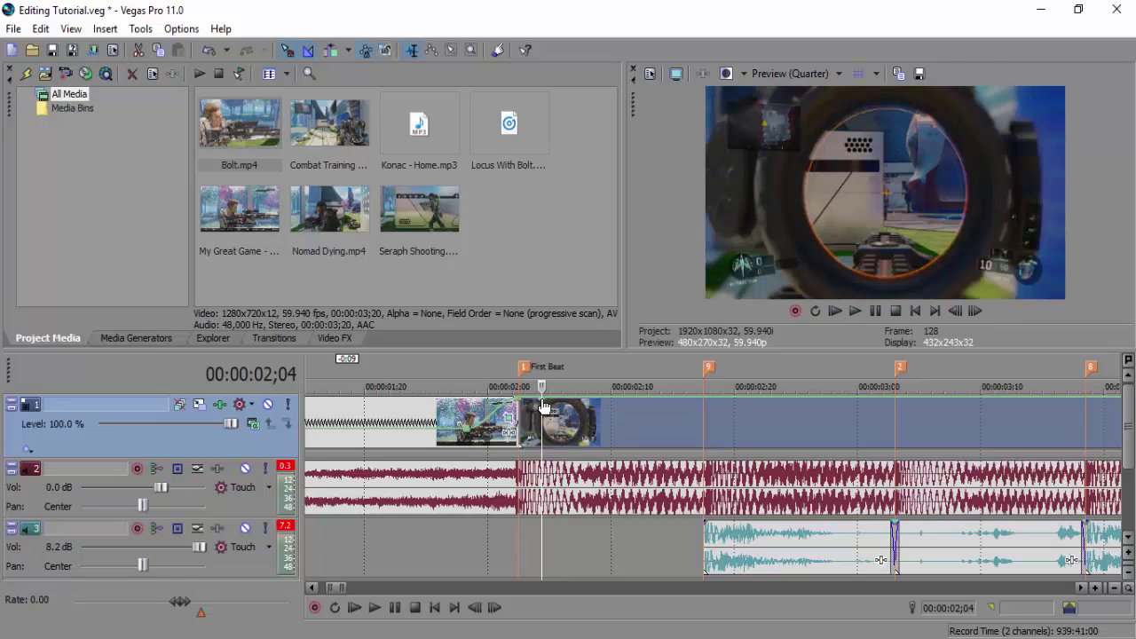
left_click_drag(543, 405, 545, 435)
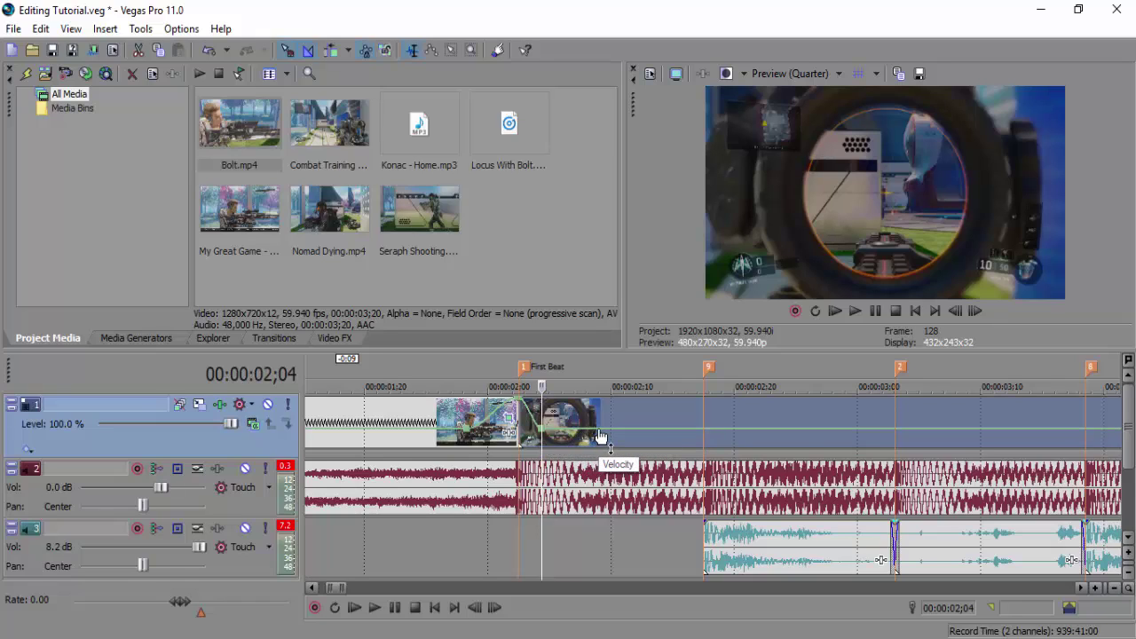
- Add velocity points at 00:00:02;13 and at marker 9, raising the one at marker 9 to the maximum
left_click(654, 436)
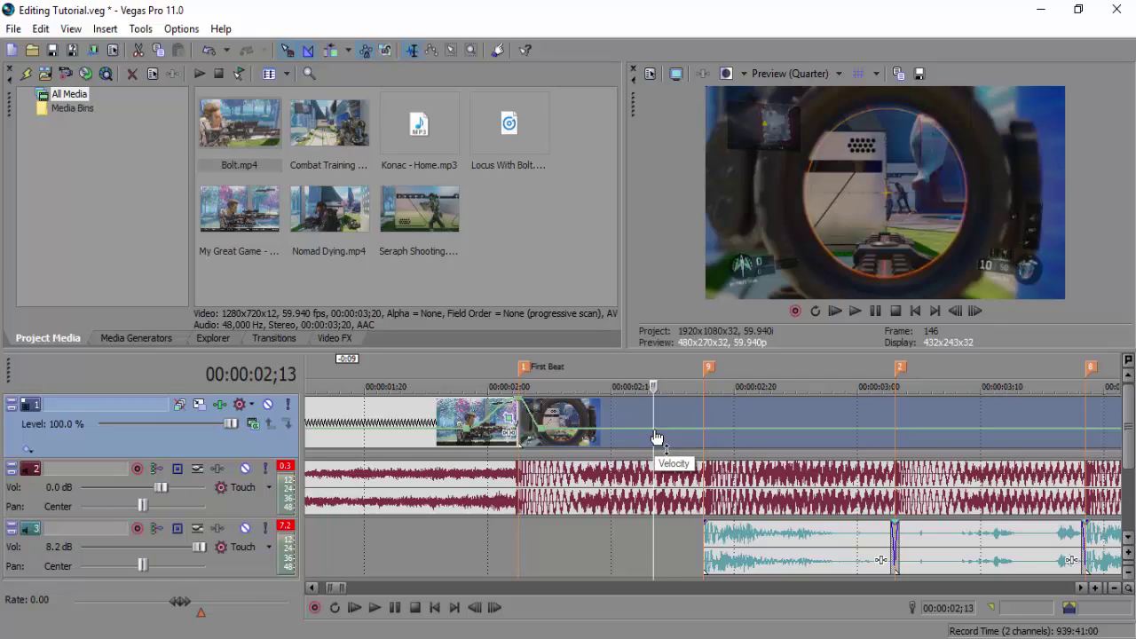
left_click(704, 436)
left_click_drag(704, 435, 709, 392)
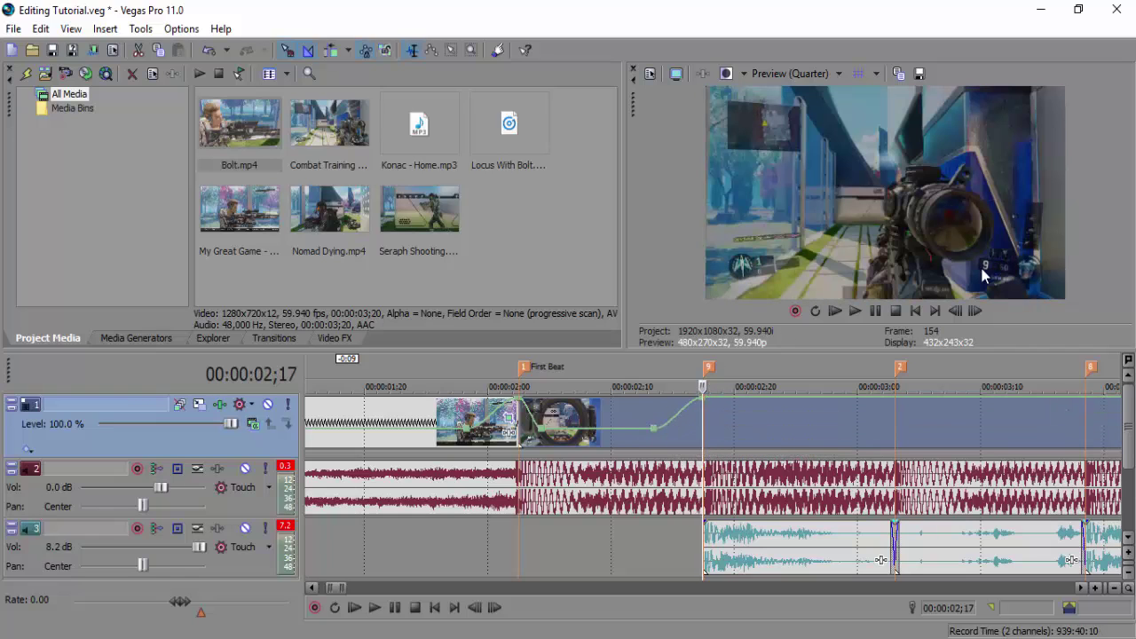
- Move the slow velocity point before marker 9 closer to the marker for a steeper speed-up, keeping it at about 52 %
left_click(956, 311)
left_click(956, 310)
left_click(955, 311)
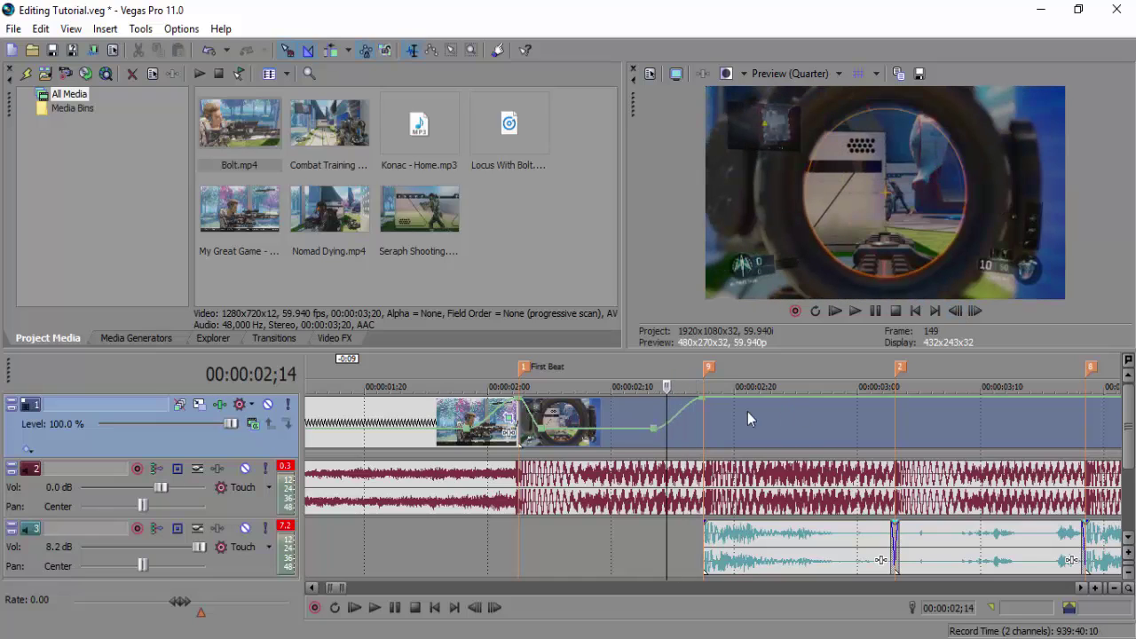
left_click_drag(657, 432, 668, 435)
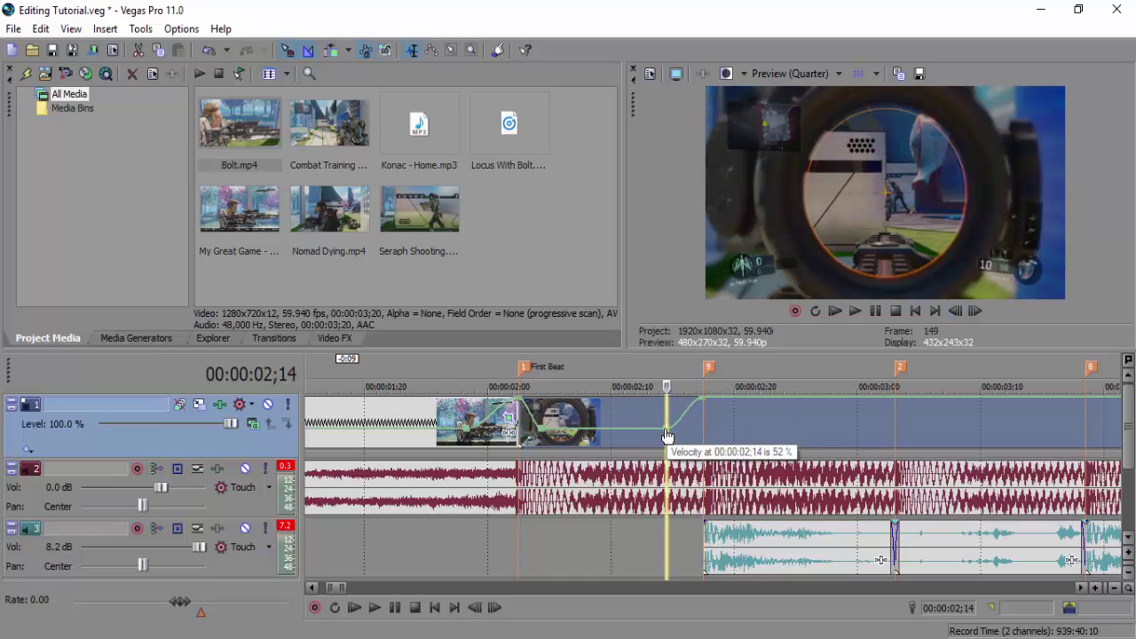
left_click(703, 425)
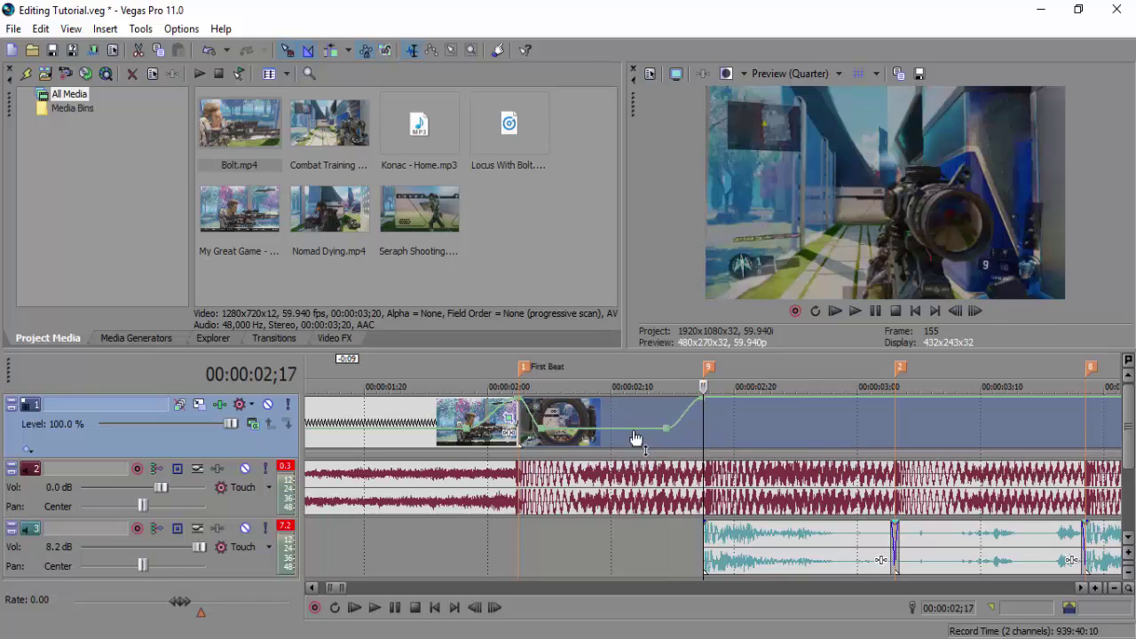
left_click_drag(672, 434, 687, 434)
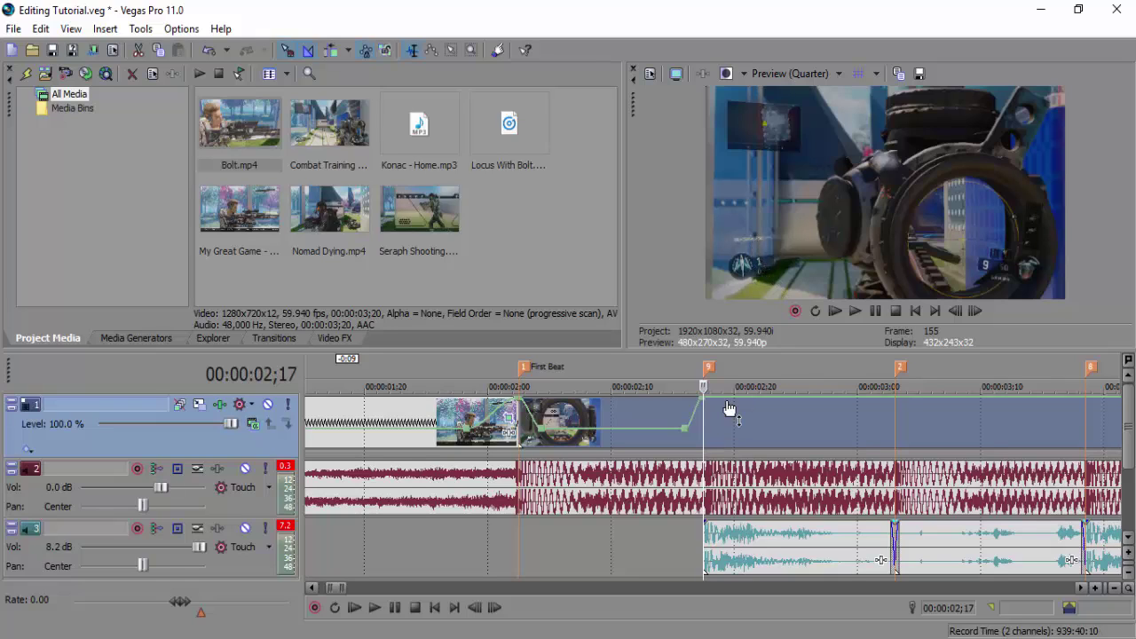
- Add a slow velocity point shortly after marker 9 and split the gameplay clip at marker 2
double_click(765, 405)
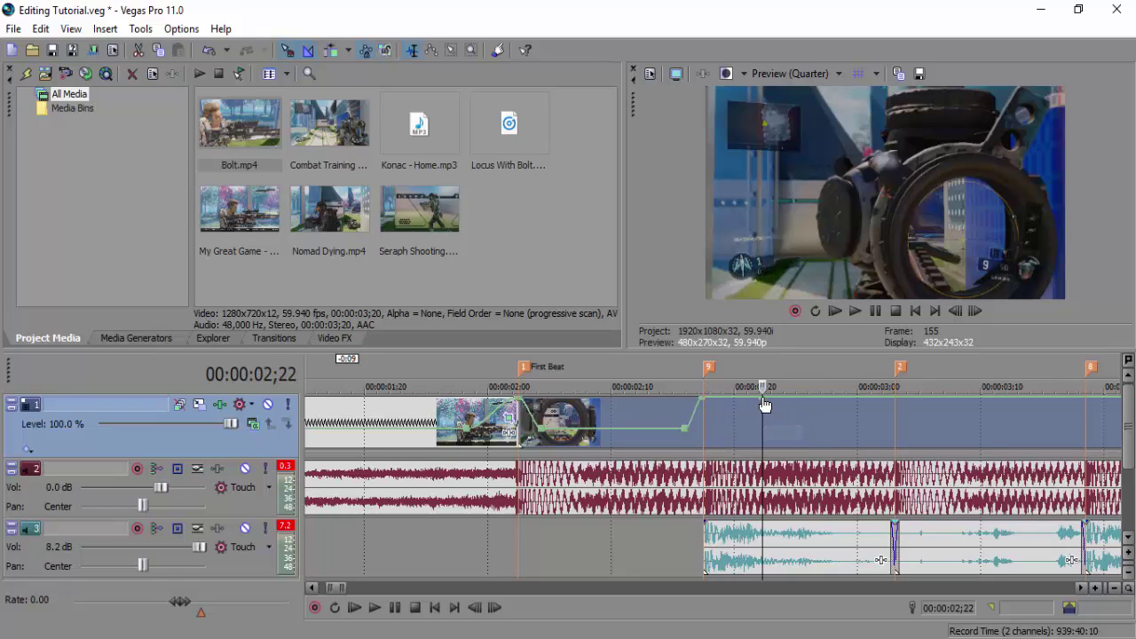
left_click_drag(765, 405, 765, 436)
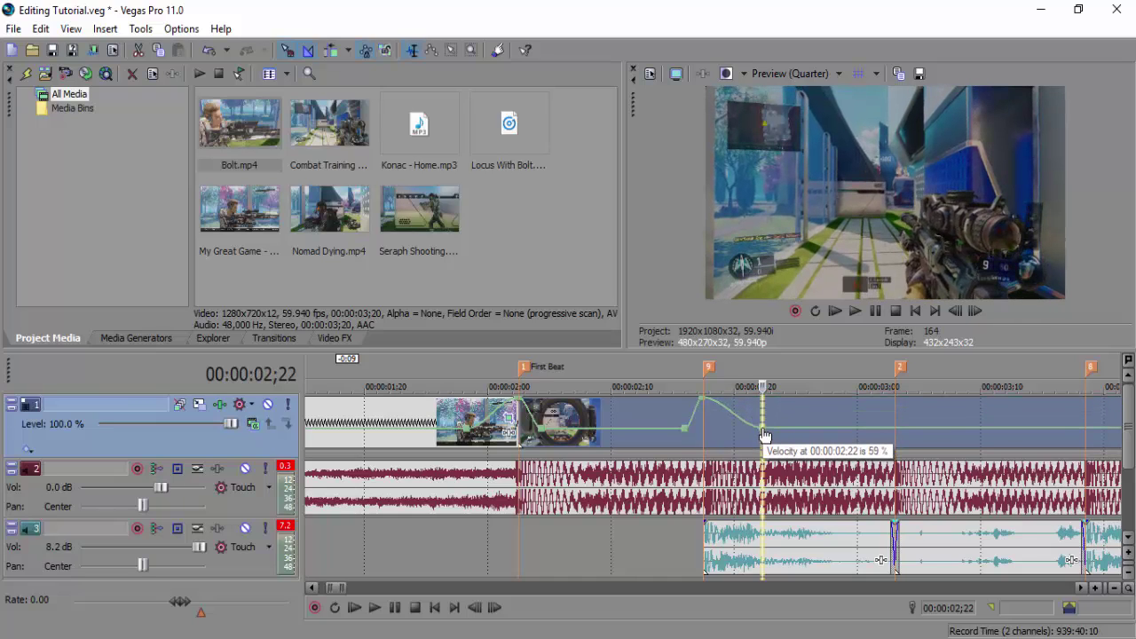
left_click_drag(765, 436, 745, 432)
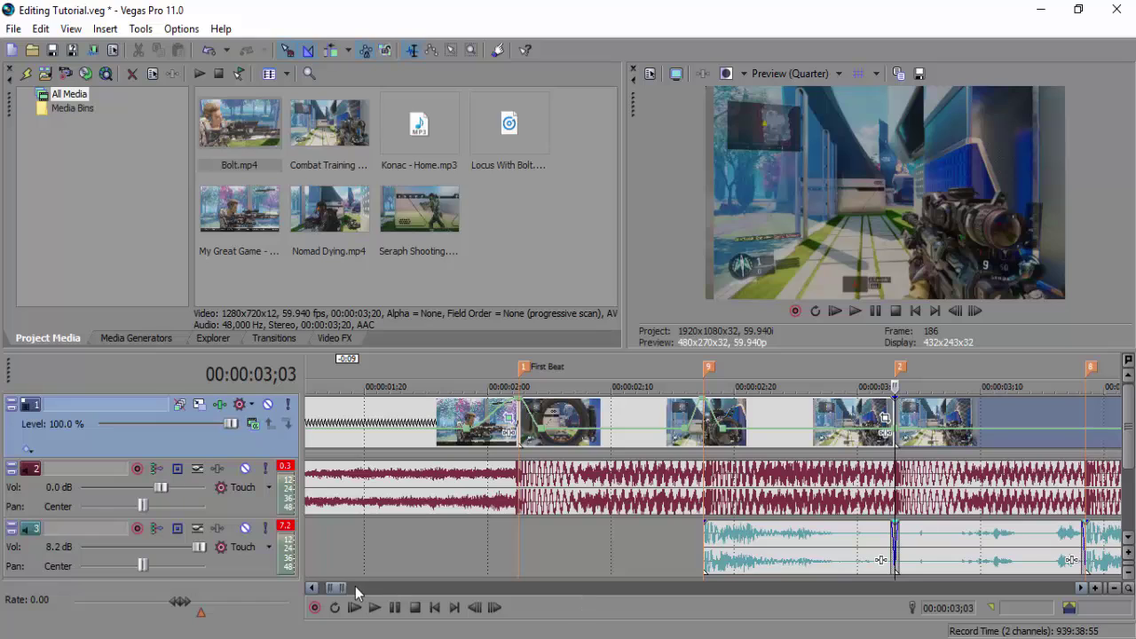
- Make the second part of the split gameplay clip start at marker 8, leaving a gap from marker 2
scroll(383, 569, "down", 2)
left_click(792, 413)
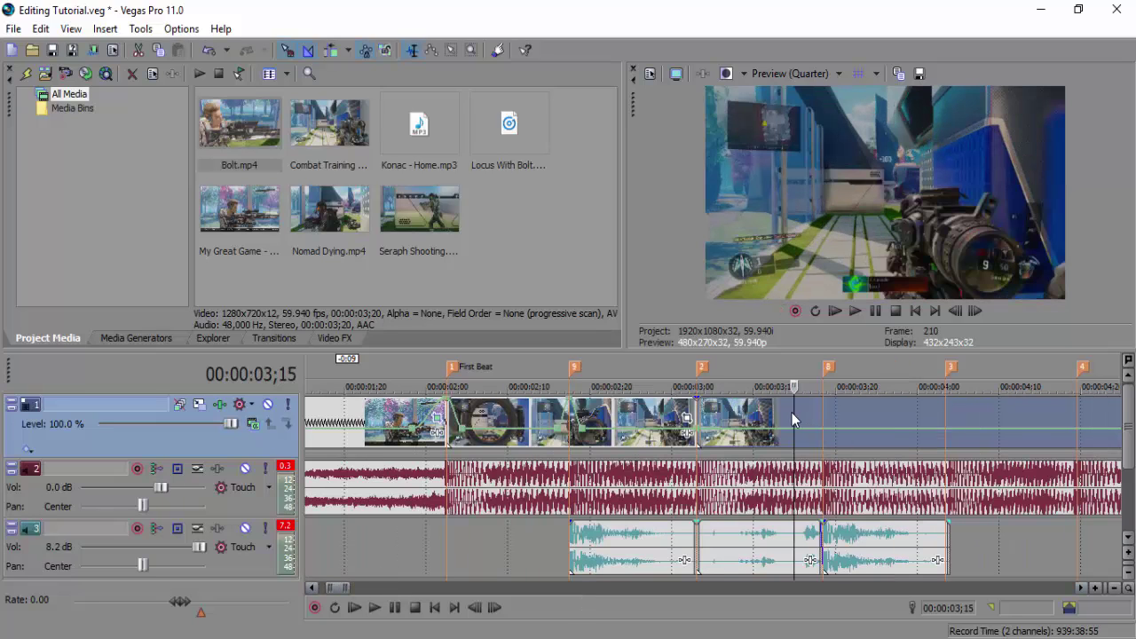
left_click(699, 408)
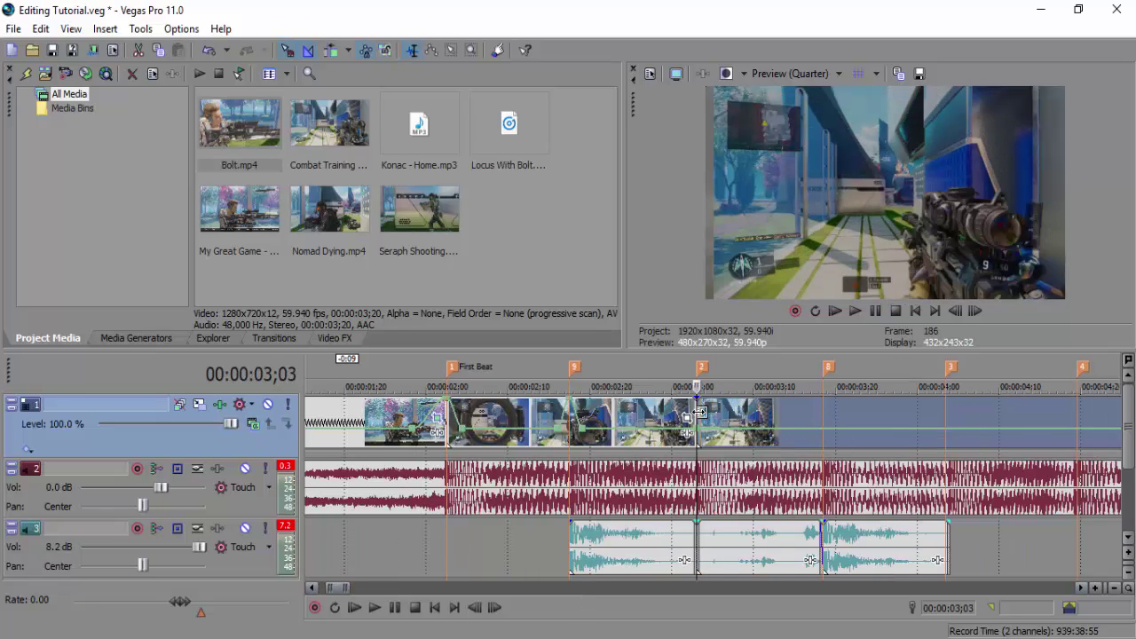
left_click(713, 413)
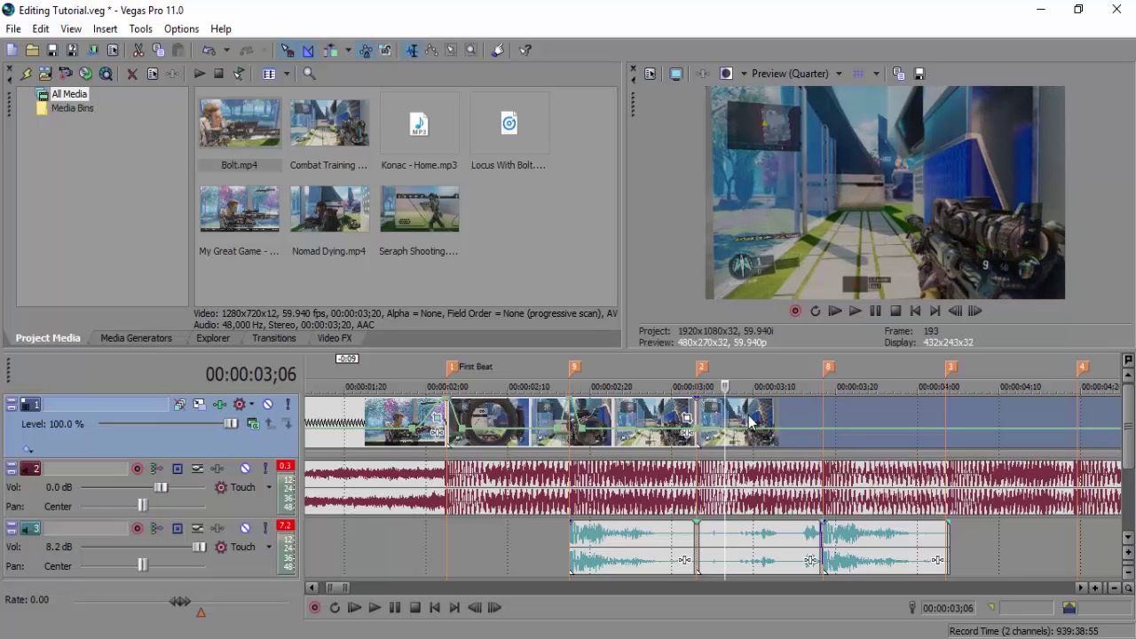
left_click(797, 415)
left_click(818, 413)
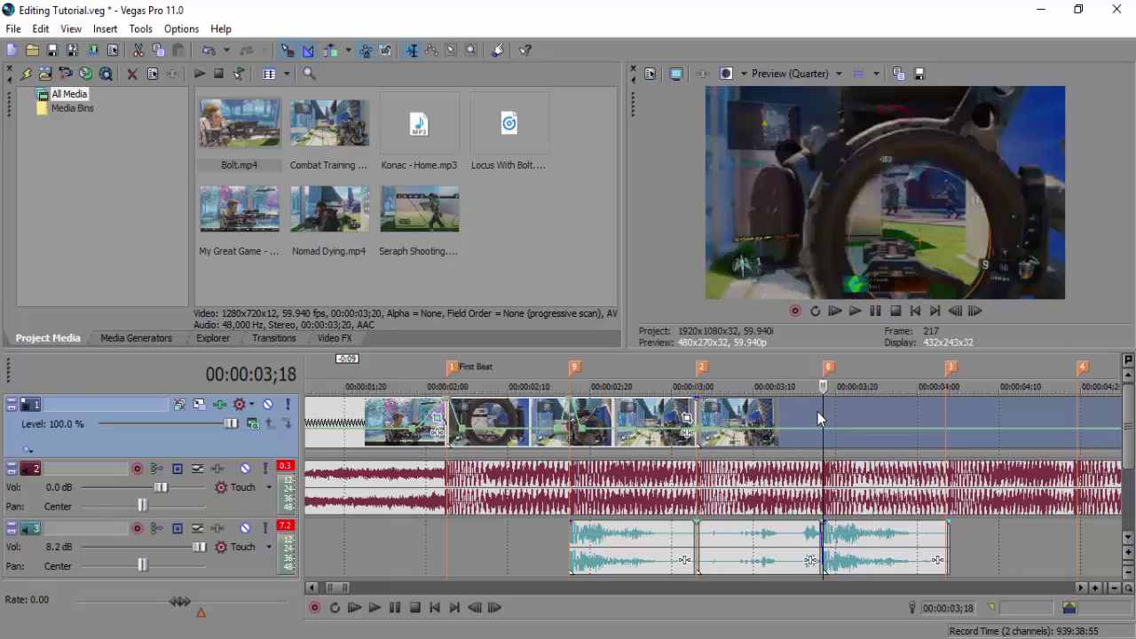
left_click(717, 413)
left_click(701, 408)
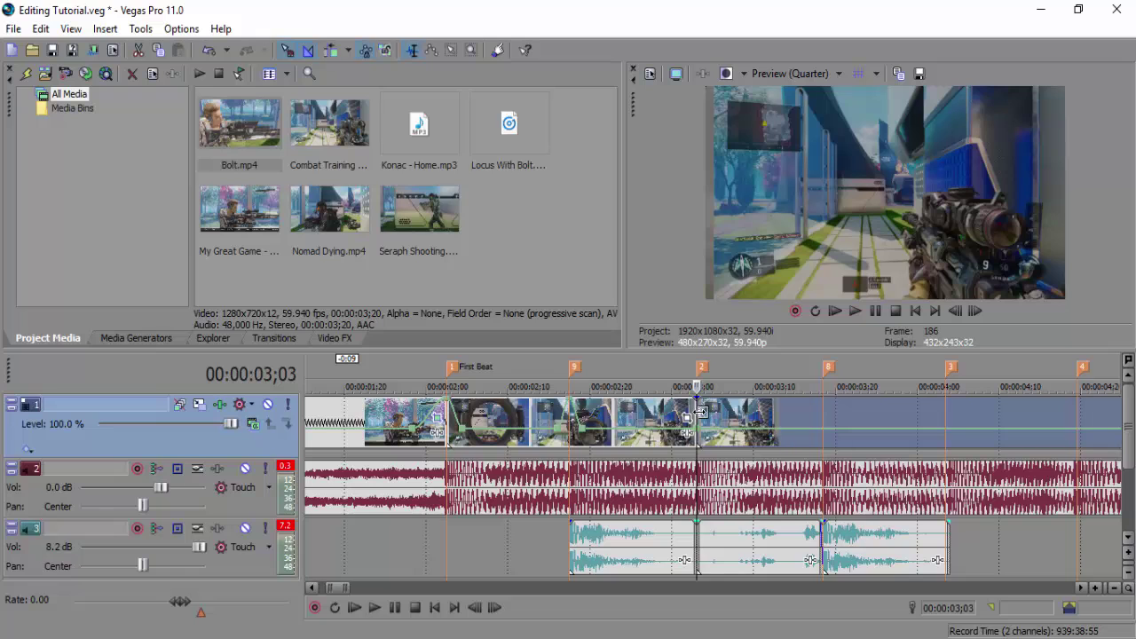
mouse_move(701, 410)
left_mouse_down()
mouse_move(1022, 407)
mouse_move(724, 407)
mouse_move(844, 403)
mouse_move(831, 398)
mouse_move(840, 410)
left_mouse_up()
left_click(840, 409)
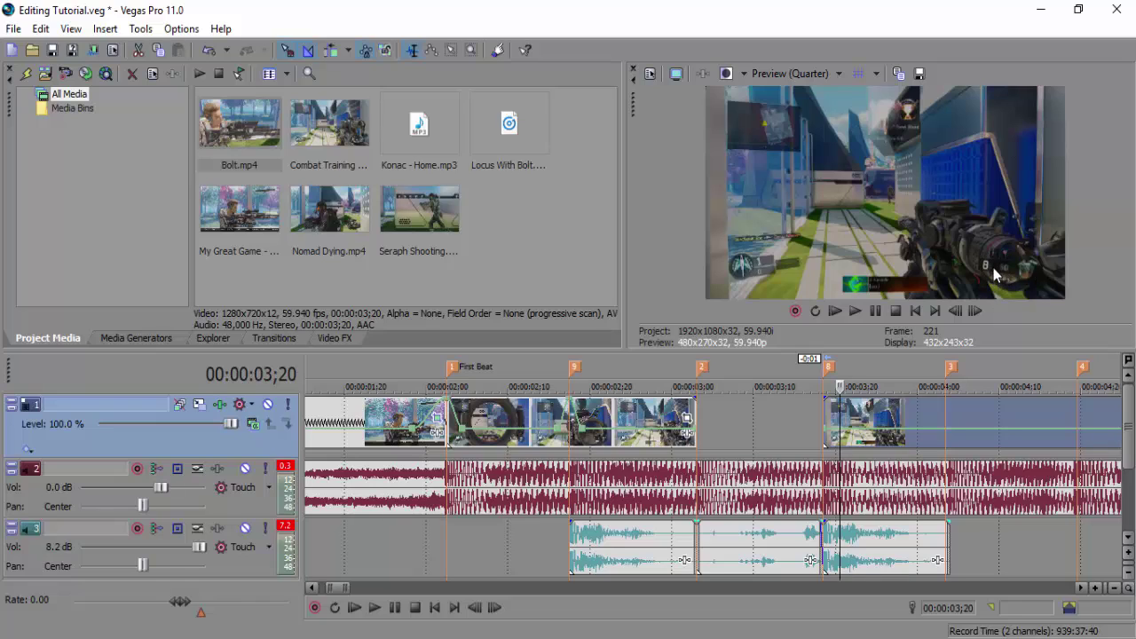
- Place Bolt.mp4 in the gap on the video track starting at marker 2, without its audio on the music track
left_click(510, 126)
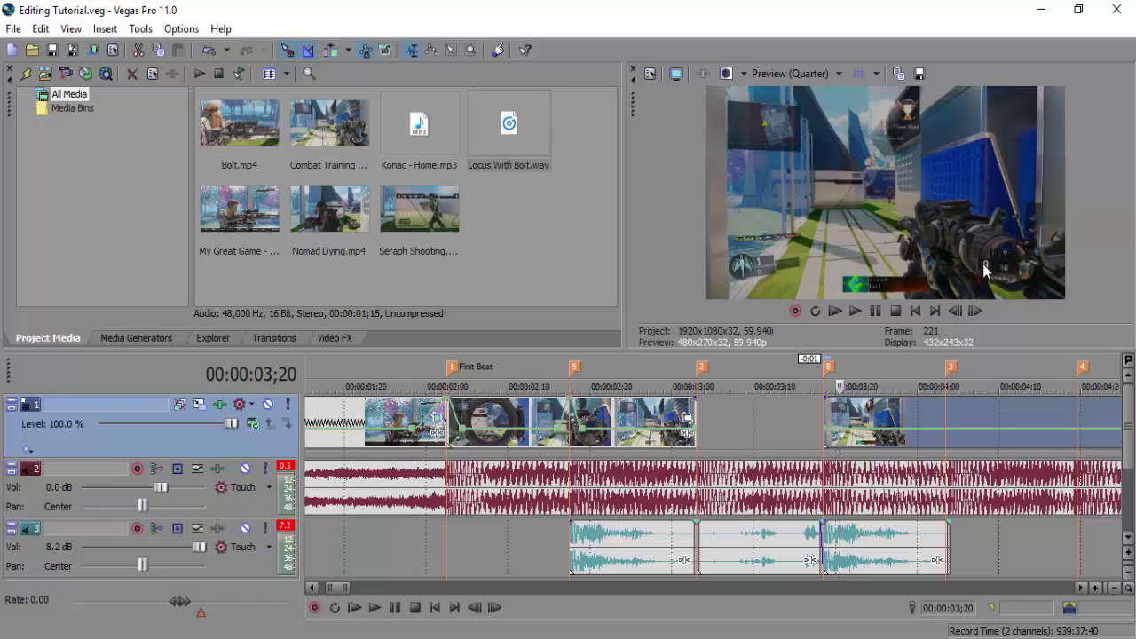
left_click(825, 415)
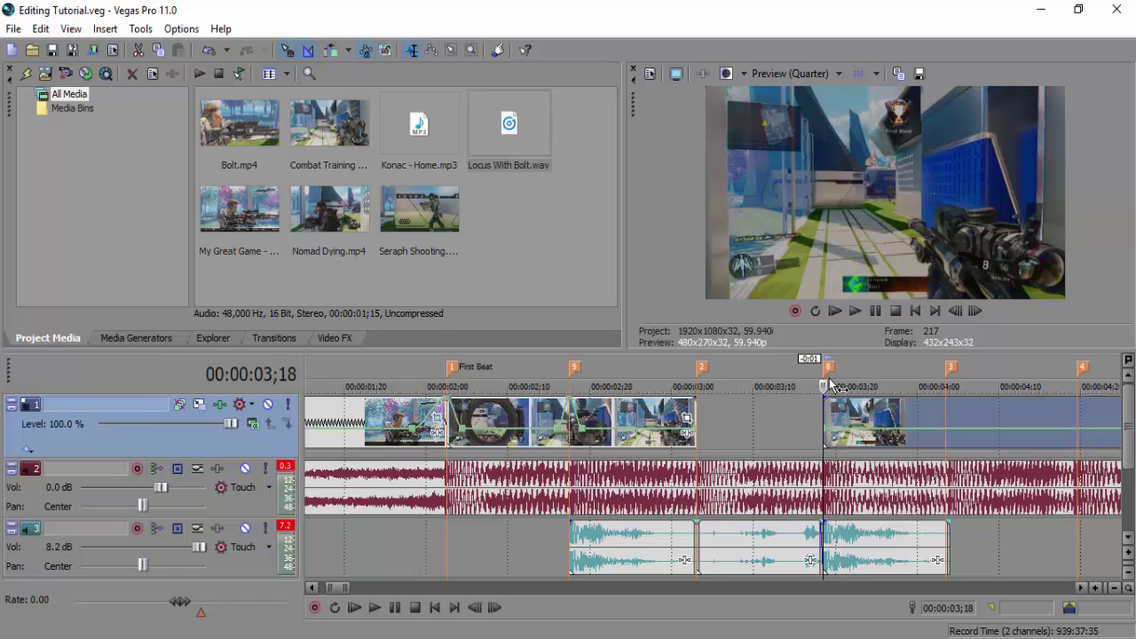
left_click(330, 144)
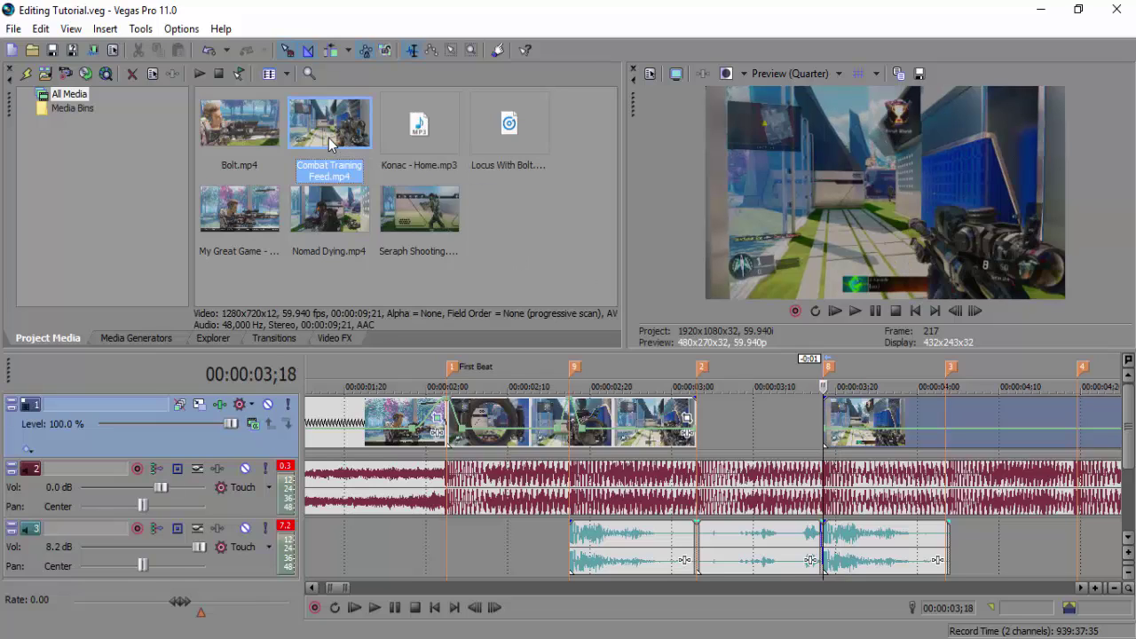
left_click(247, 125)
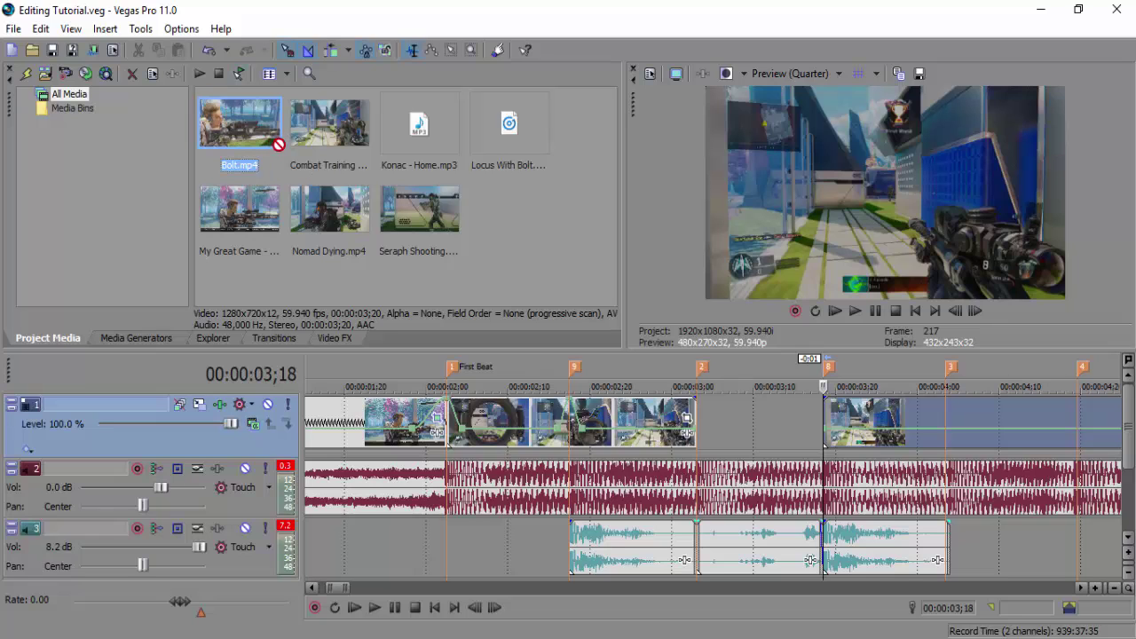
left_click_drag(275, 141, 719, 417)
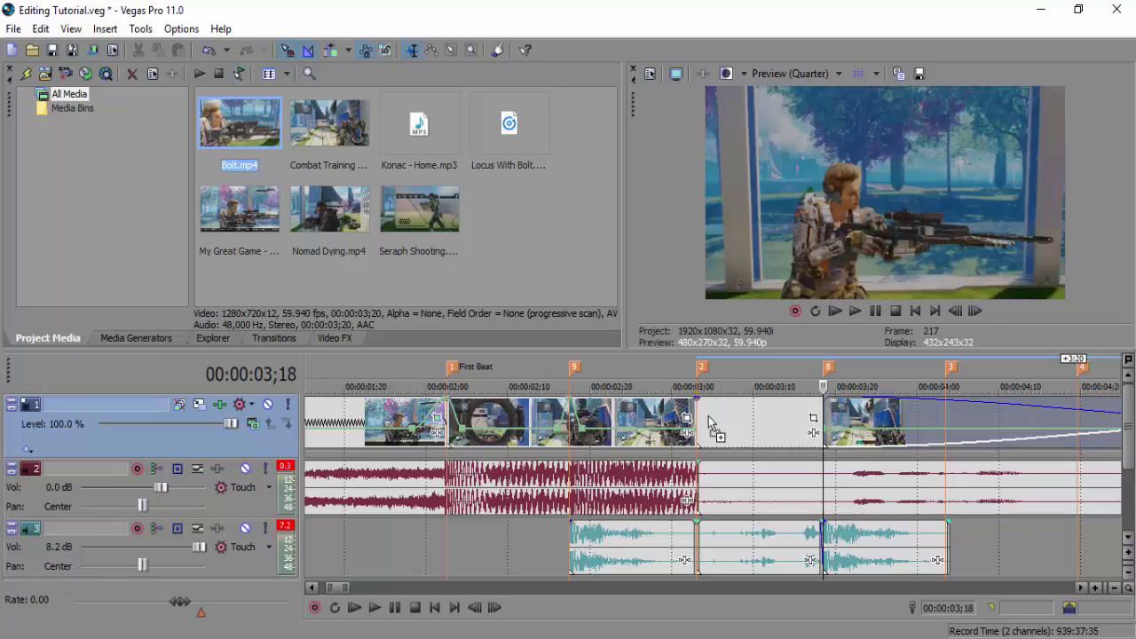
left_click(763, 471)
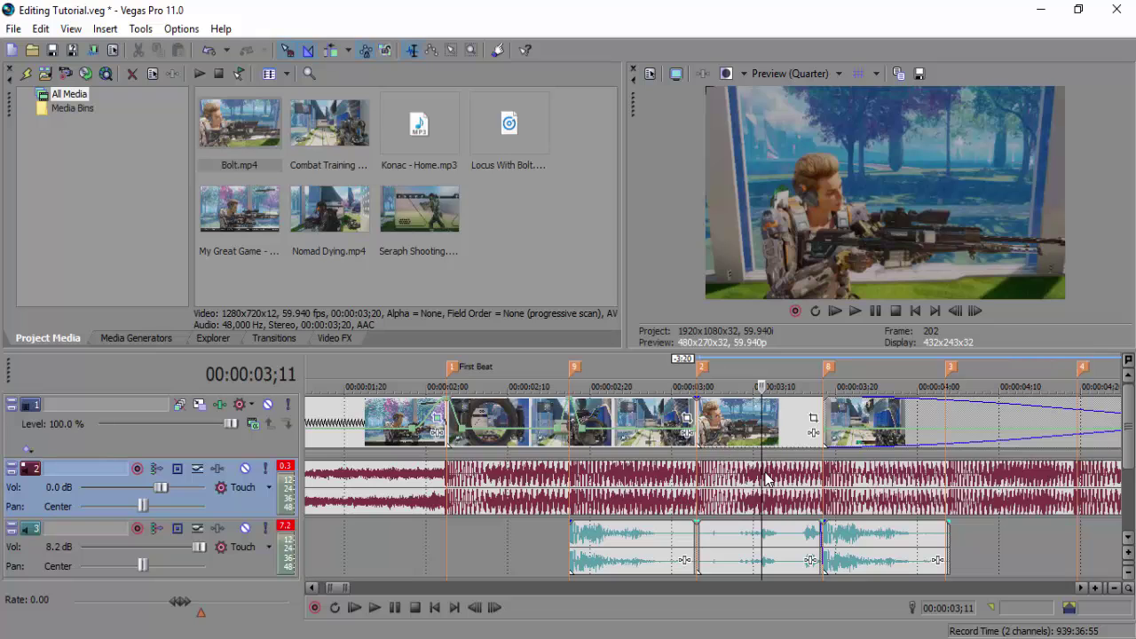
- Set the playback rate of the Bolt clip between markers 2 and 8 to 3.3
right_click(752, 433)
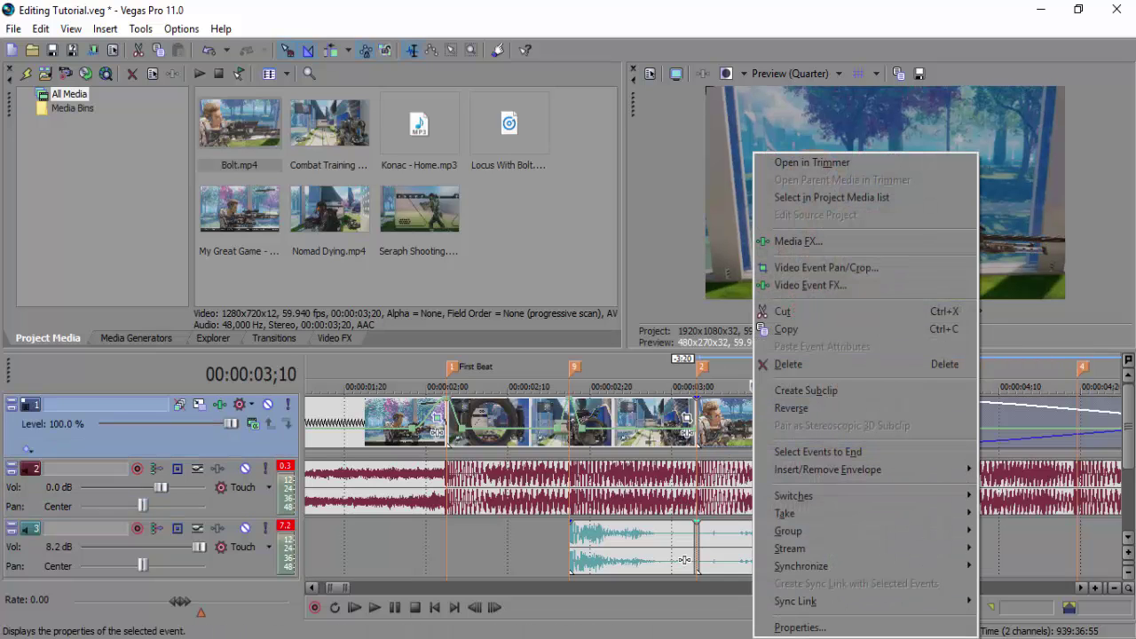
left_click(799, 628)
key("Return")
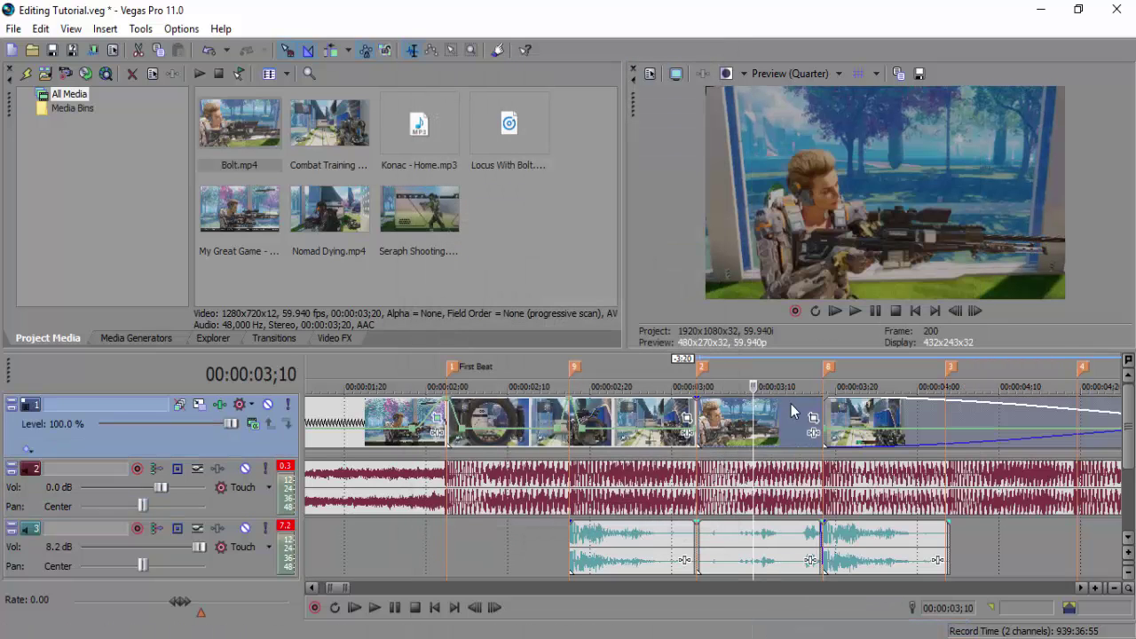
left_click(707, 424)
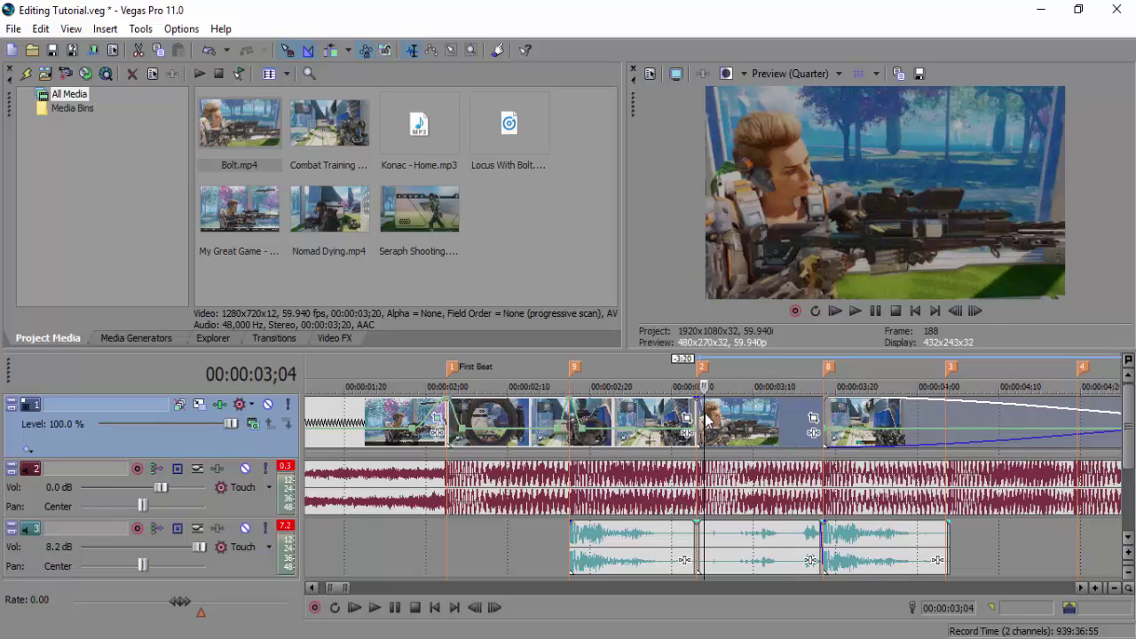
right_click(746, 422)
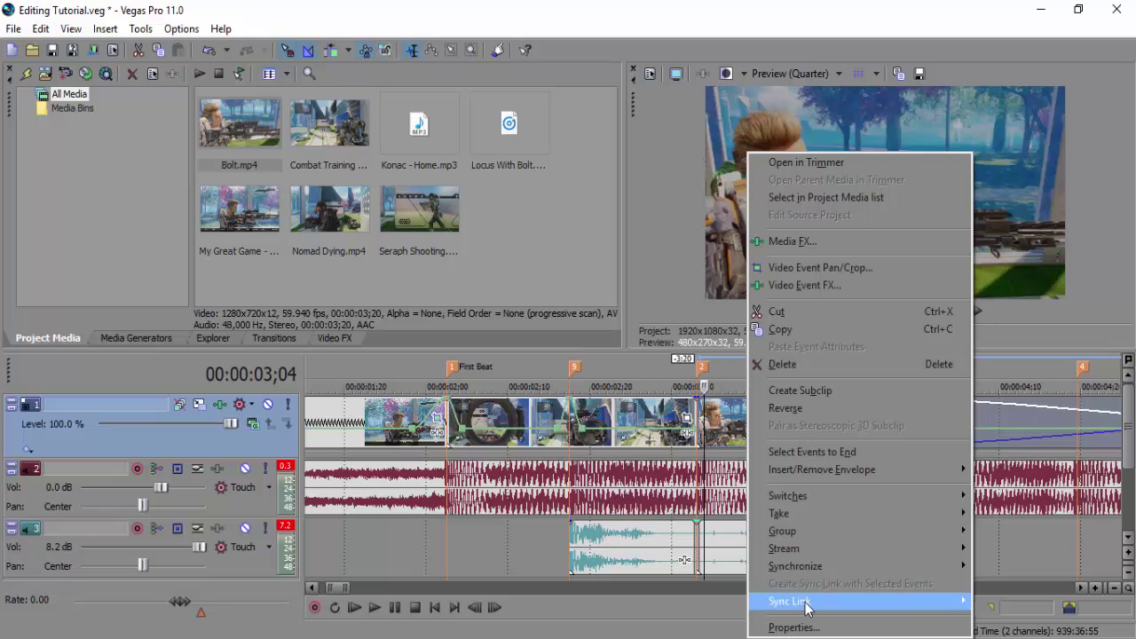
left_click(793, 628)
left_click(540, 318)
left_click_drag(540, 317, 474, 311)
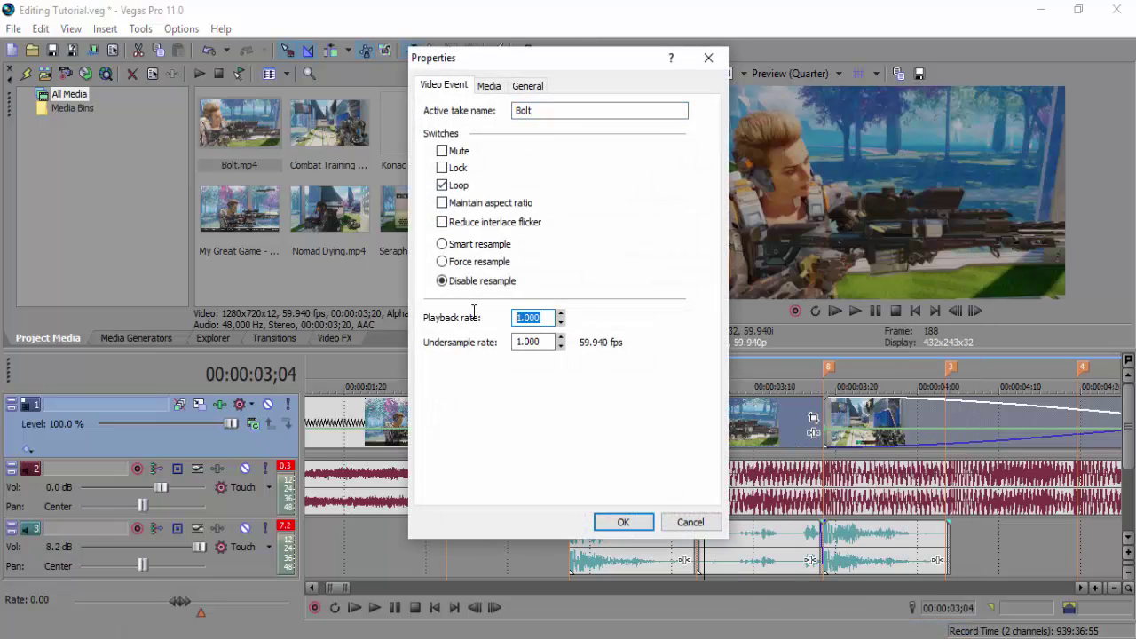
type("3.5")
key("Return")
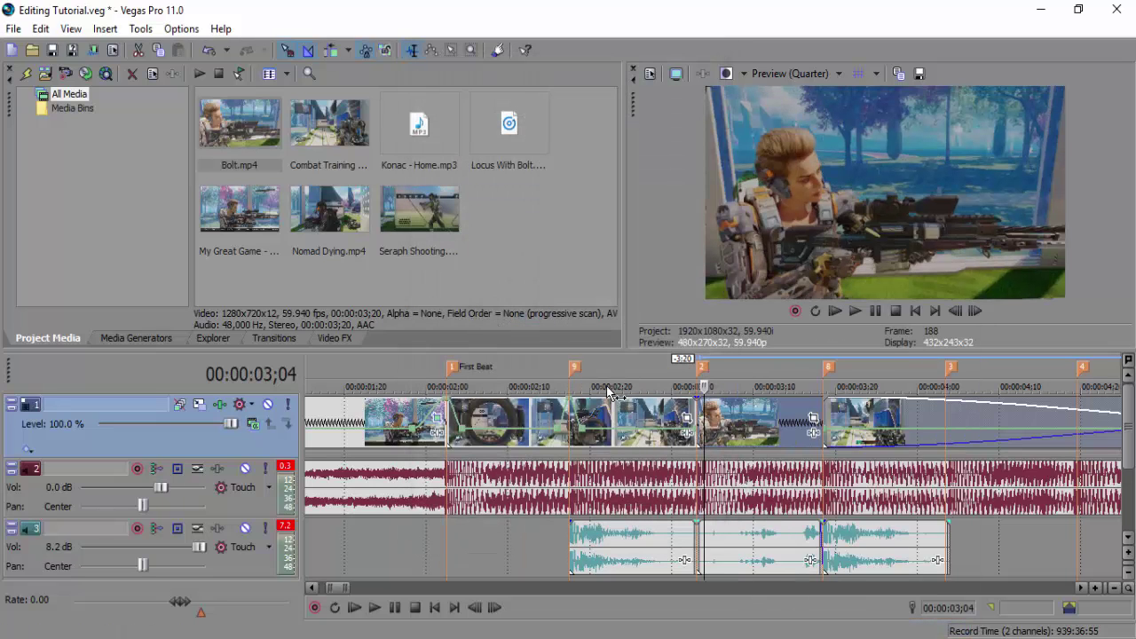
- Split the Bolt clip between markers 2 and 8, delete its second part, and extend the remaining part's end to marker 8
right_click(766, 422)
mouse_move(846, 469)
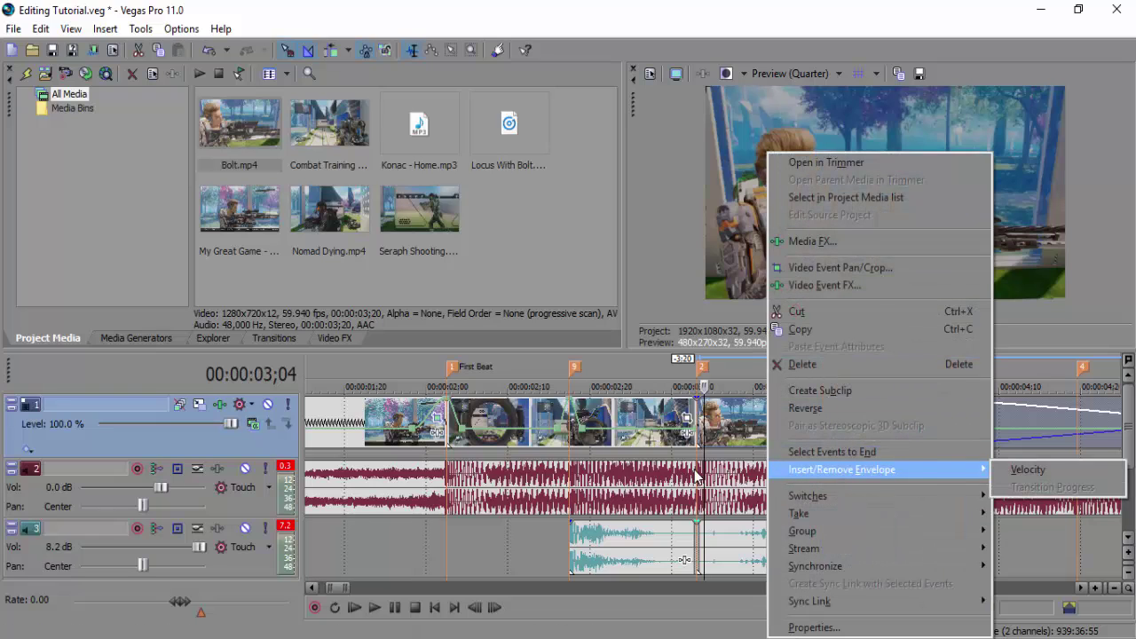
left_click(725, 435)
left_click(769, 422)
key("s")
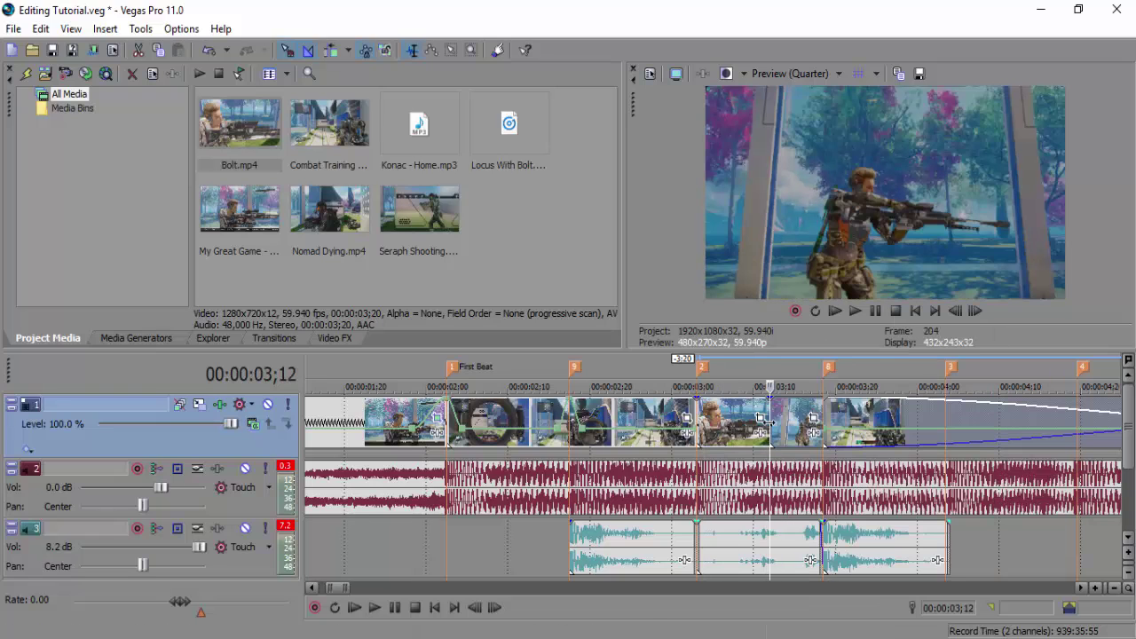
key("Delete")
left_click_drag(769, 423, 825, 418)
- Add a velocity envelope to the Bolt clip and set it to 300% forward velocity
left_click(715, 424)
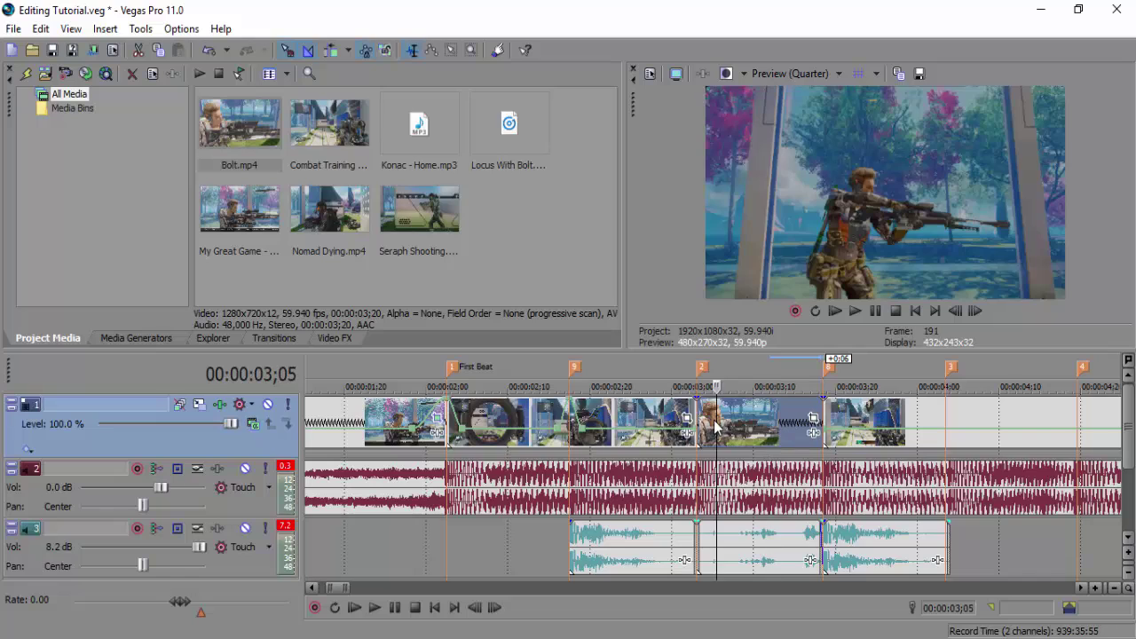
right_click(716, 424)
left_click(750, 151)
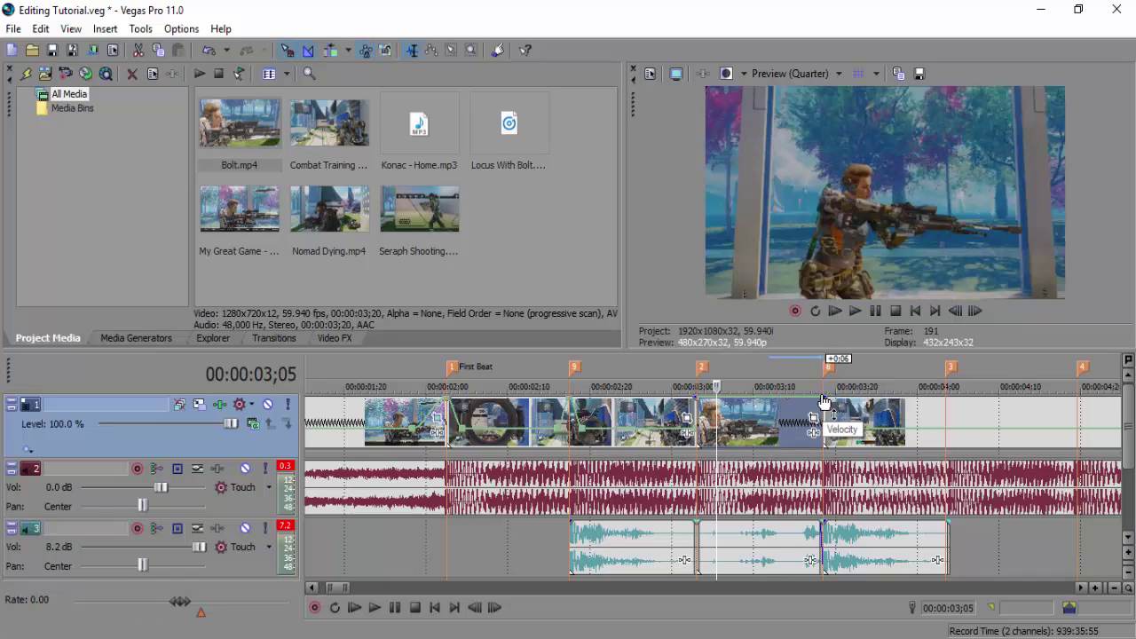
left_click(824, 401)
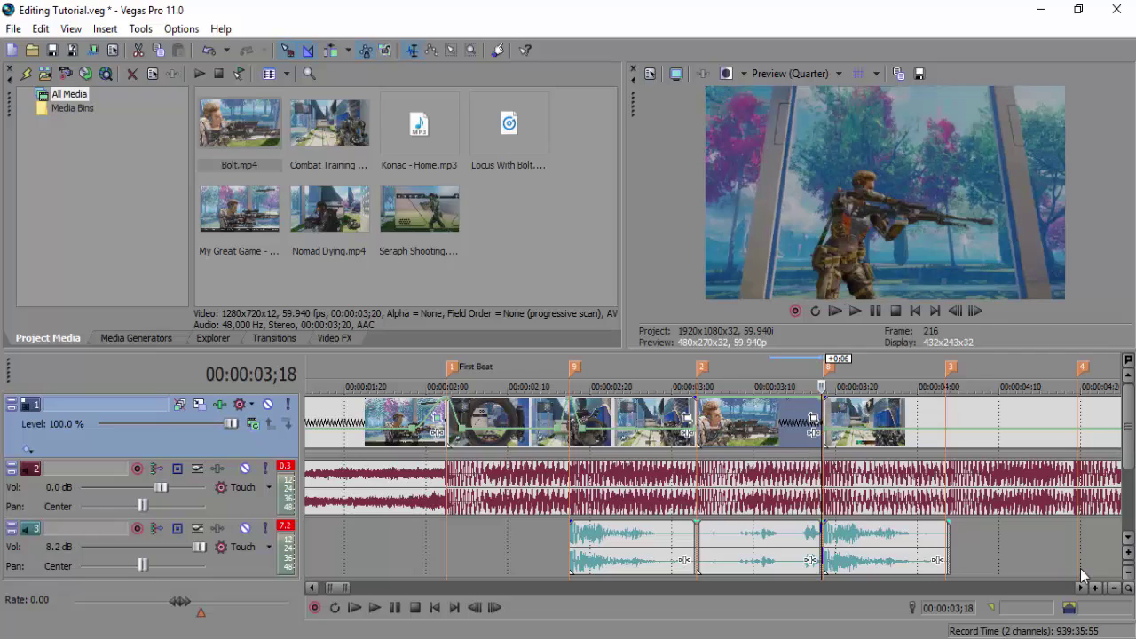
- Add a velocity point on the Bolt clip shortly after marker 2 and set it to 50%
left_click(1094, 588)
left_click(314, 588)
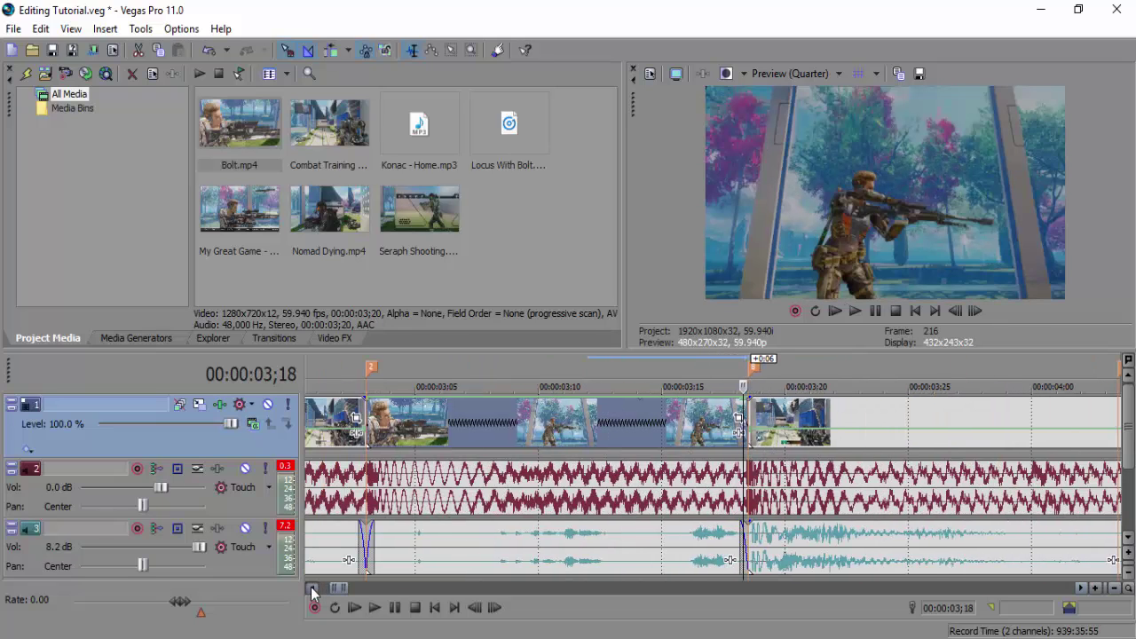
left_click(312, 589)
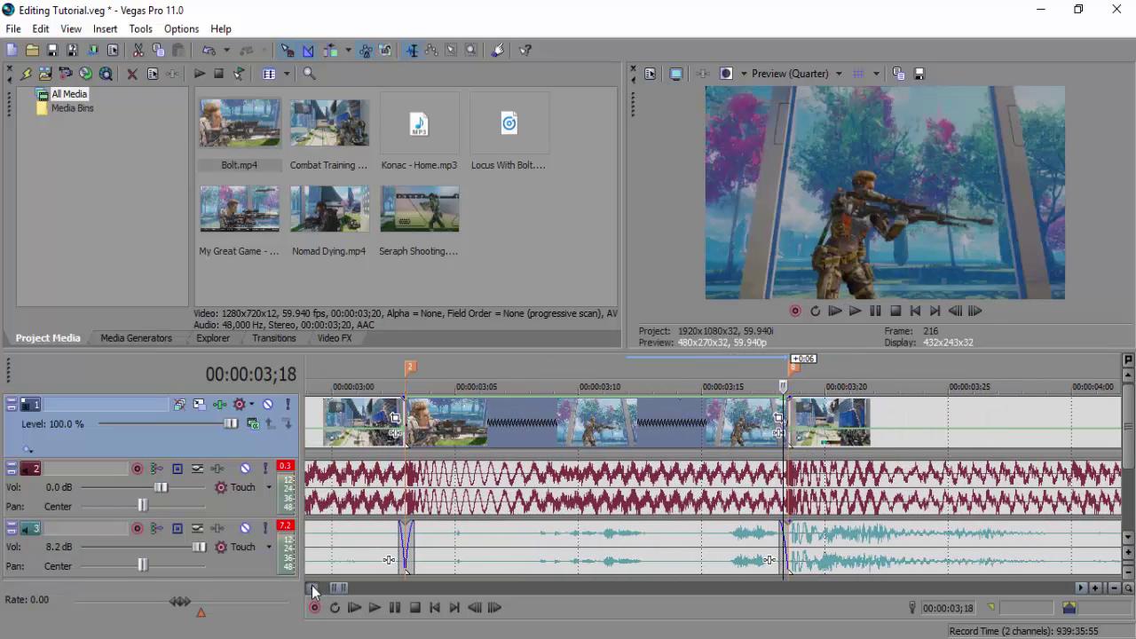
left_click(437, 409)
right_click(438, 397)
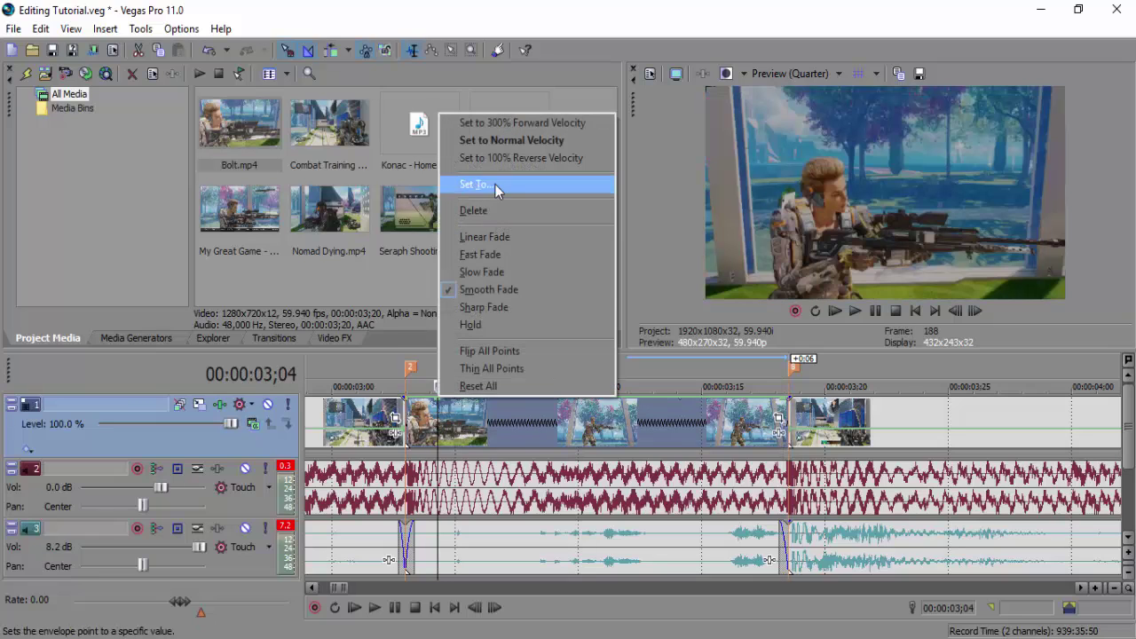
left_click(494, 183)
type("50")
key("Return")
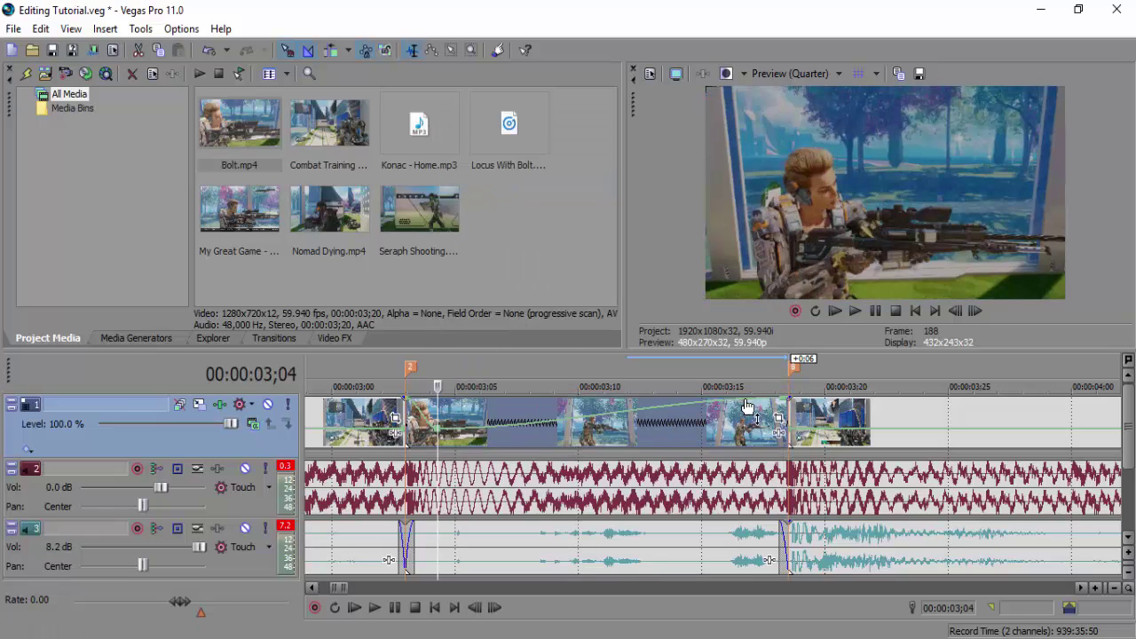
- Add a velocity point on the Bolt clip shortly before marker 8 and set it to 50%
left_click(738, 406)
right_click(741, 406)
left_click(772, 185)
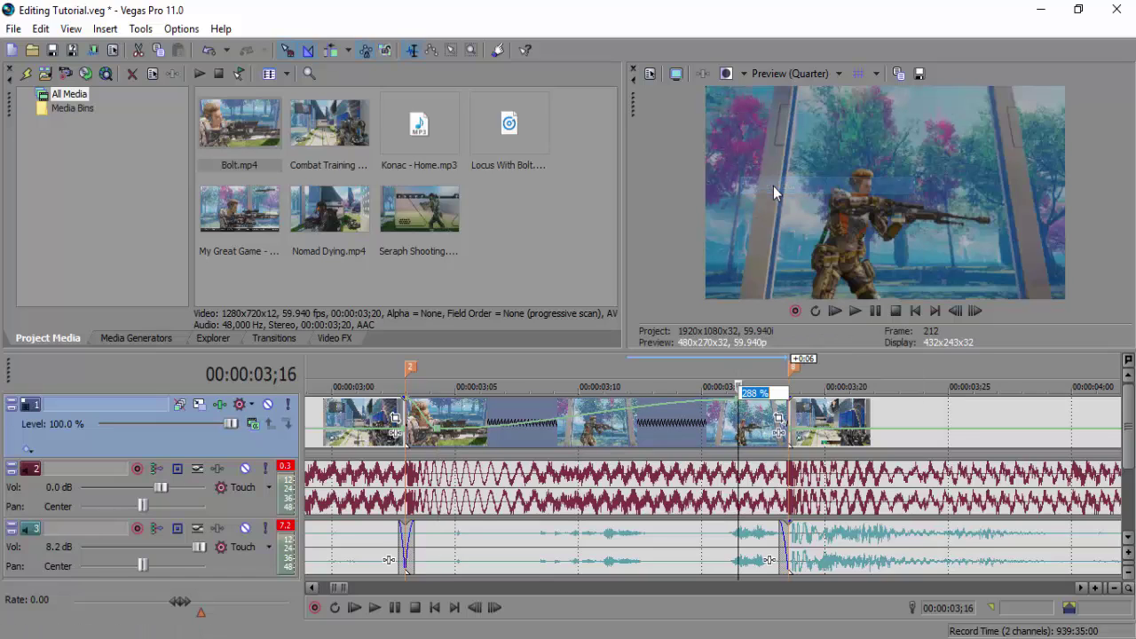
type("50")
key("Return")
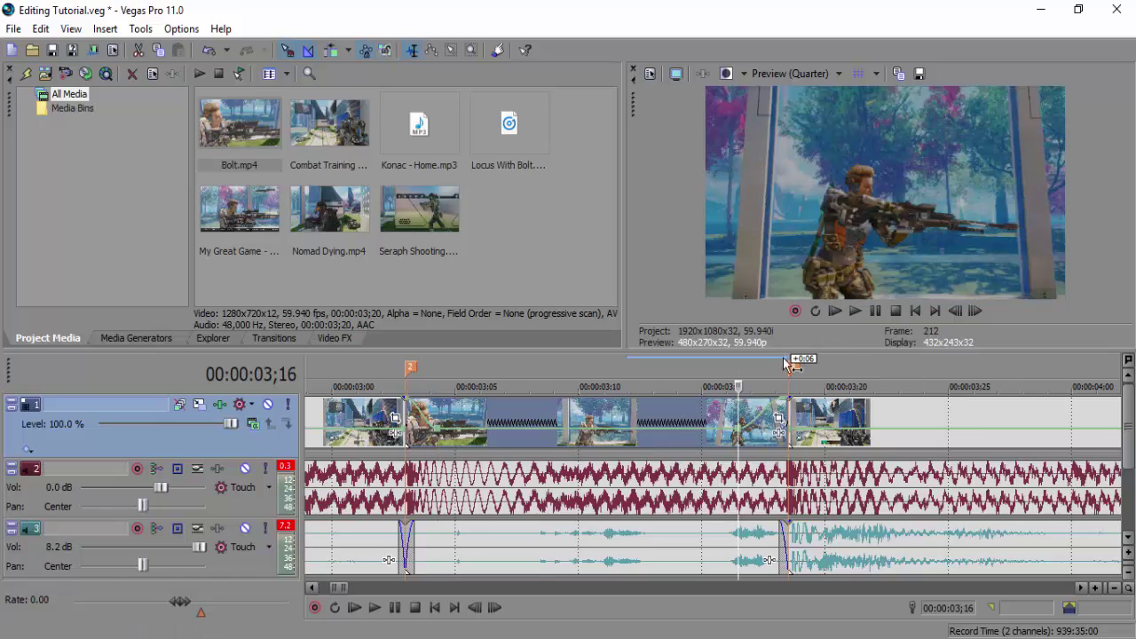
- Try a slow fade on the Bolt clip's velocity ramp before marker 8 and a fast fade on the ramp after marker 2
right_click(763, 410)
left_click(803, 480)
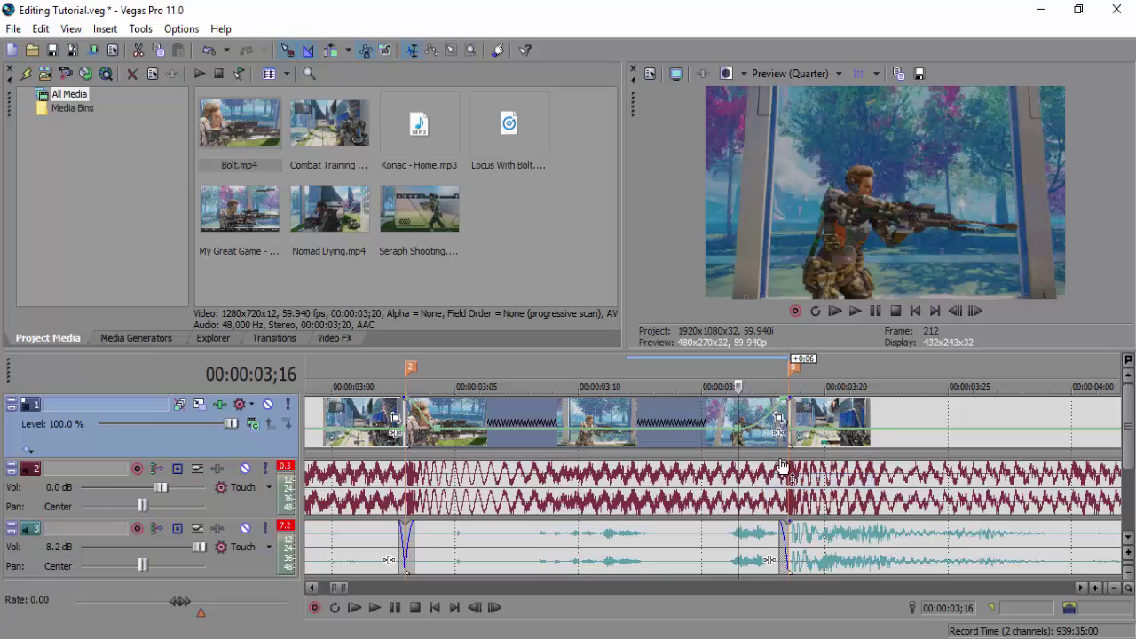
right_click(429, 418)
left_click(466, 472)
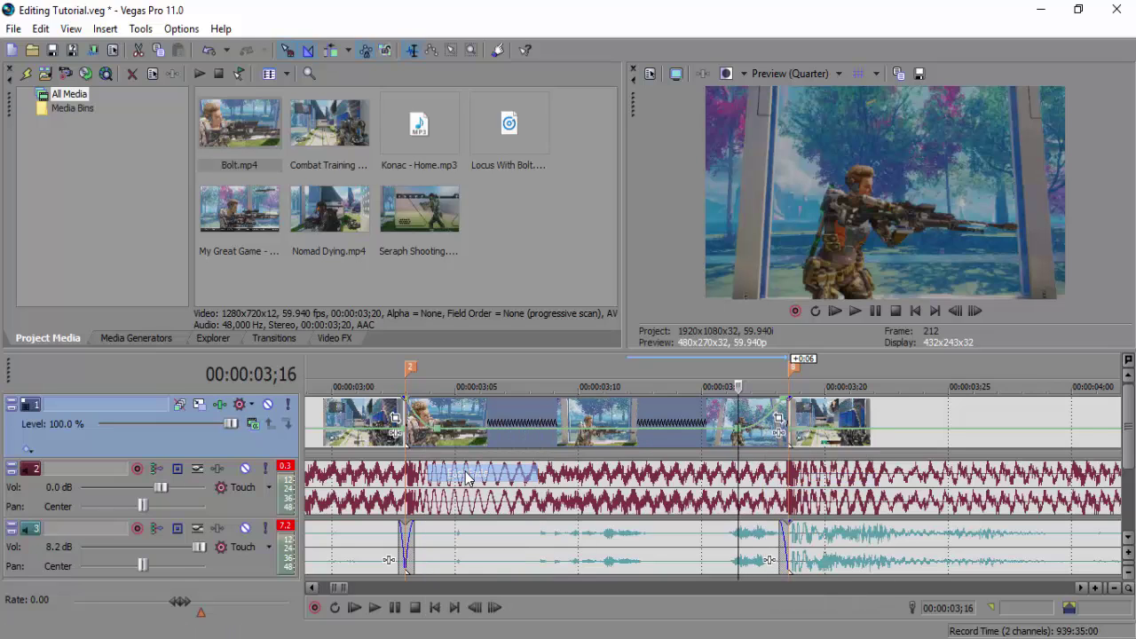
right_click(413, 419)
key("Escape")
- Try a linear fade on the Bolt clip's velocity ramps after marker 2 and before marker 8
right_click(414, 415)
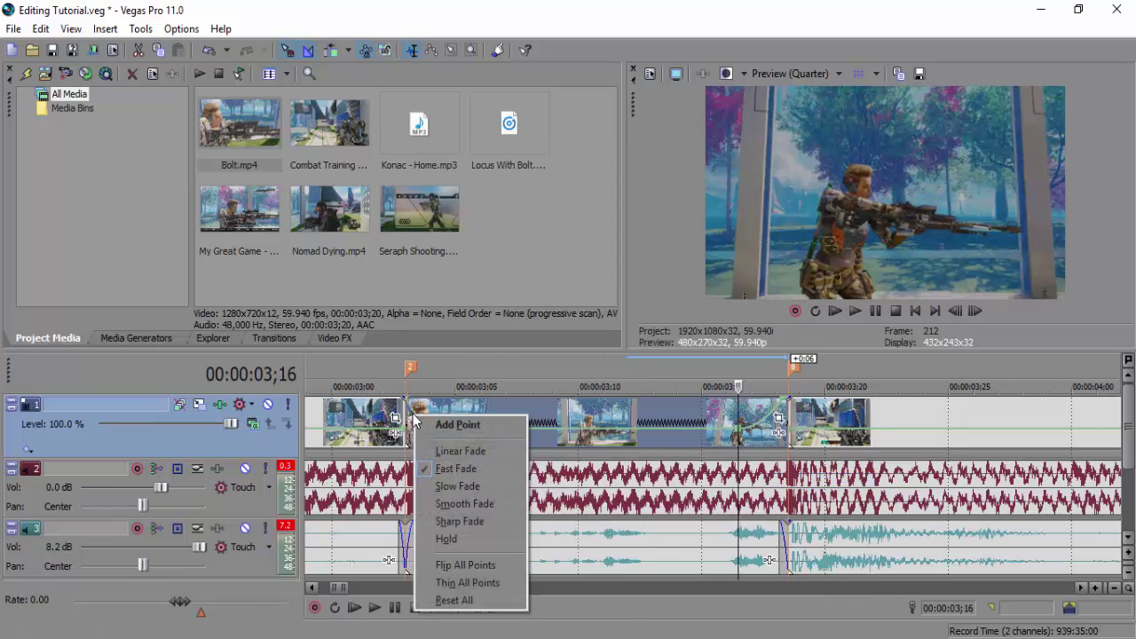
left_click(441, 451)
right_click(752, 426)
left_click(772, 455)
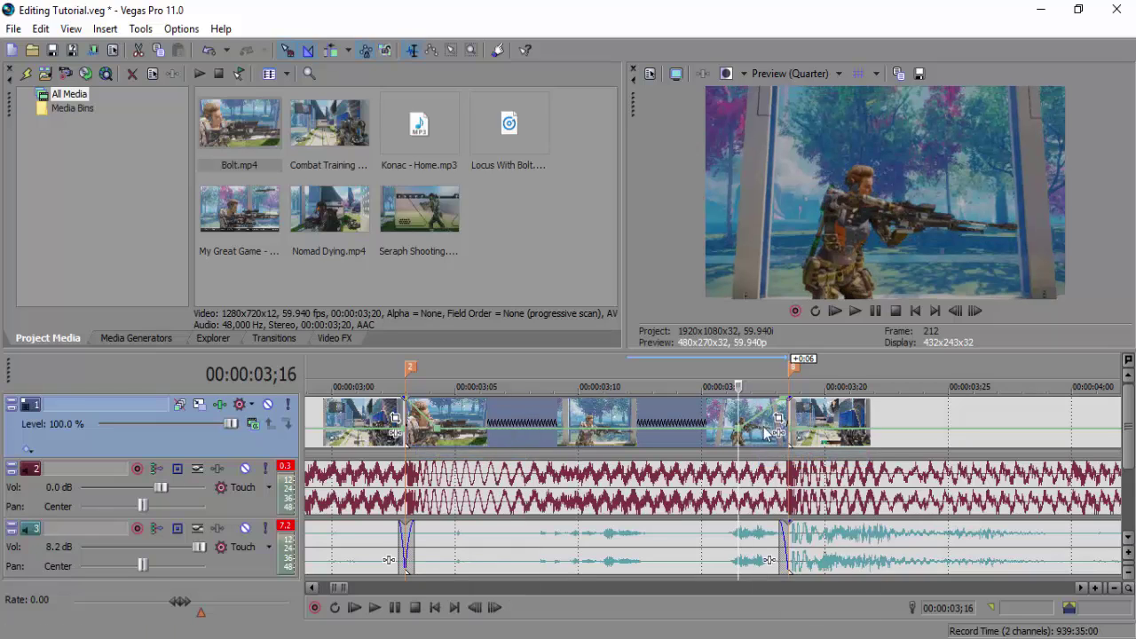
- Apply a smooth fade to the Bolt clip's velocity ramps before marker 8 and after marker 2
right_click(752, 429)
left_click(785, 507)
right_click(419, 415)
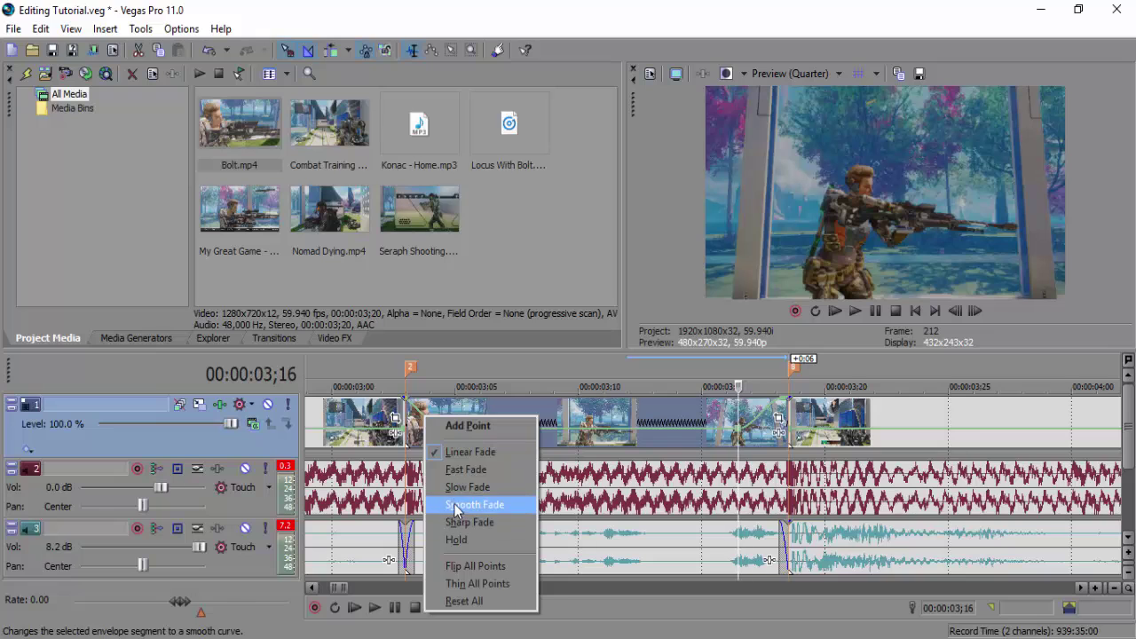
left_click(466, 505)
- Play back the section from just before marker 2 to past marker 8 to check the Bolt clip's speed and transitions
left_click(417, 433)
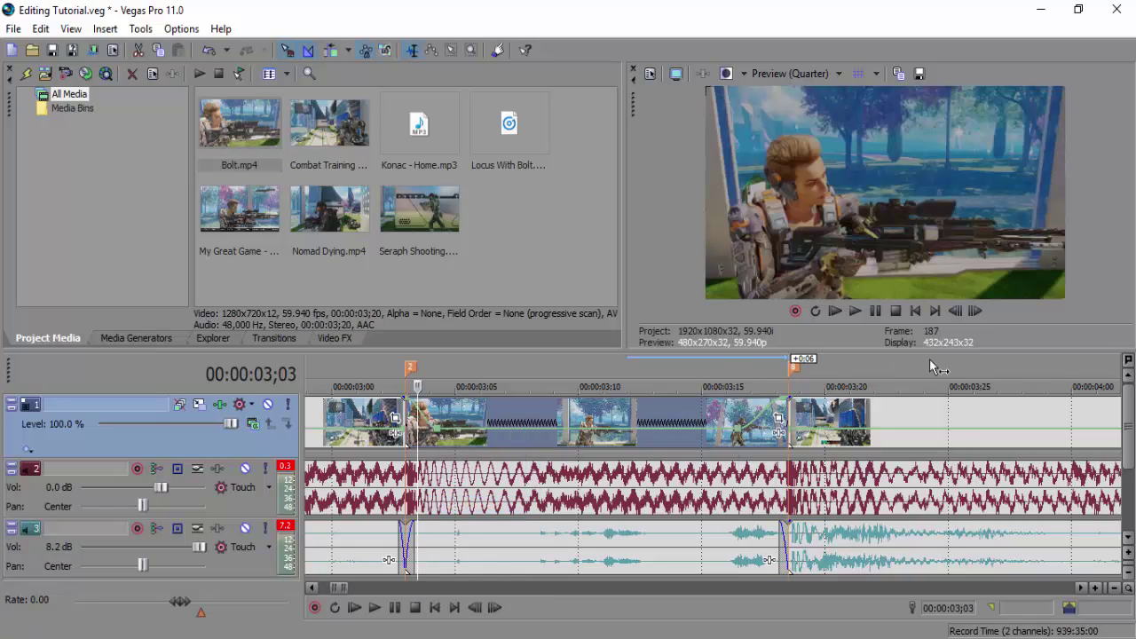
left_click(973, 316)
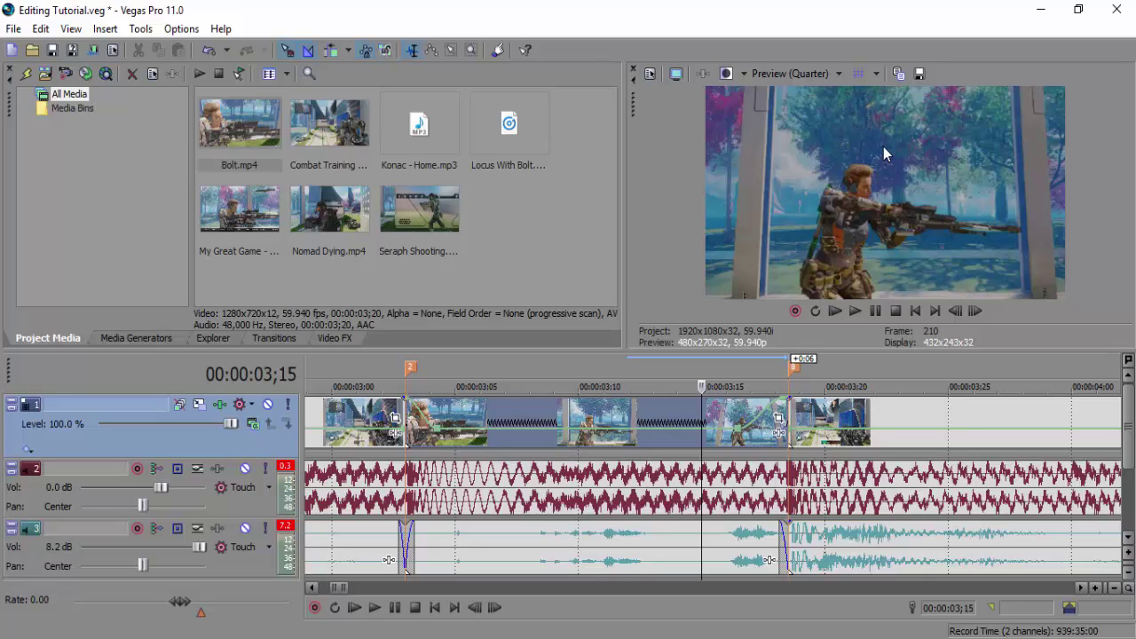
left_click(367, 417)
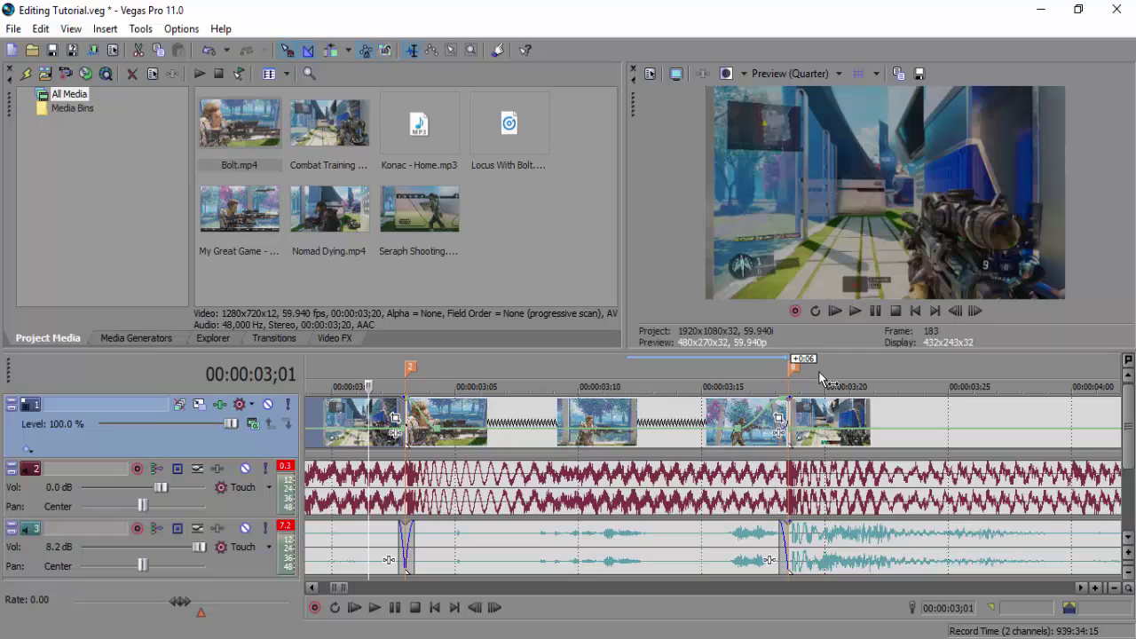
left_click(859, 308)
left_click(872, 310)
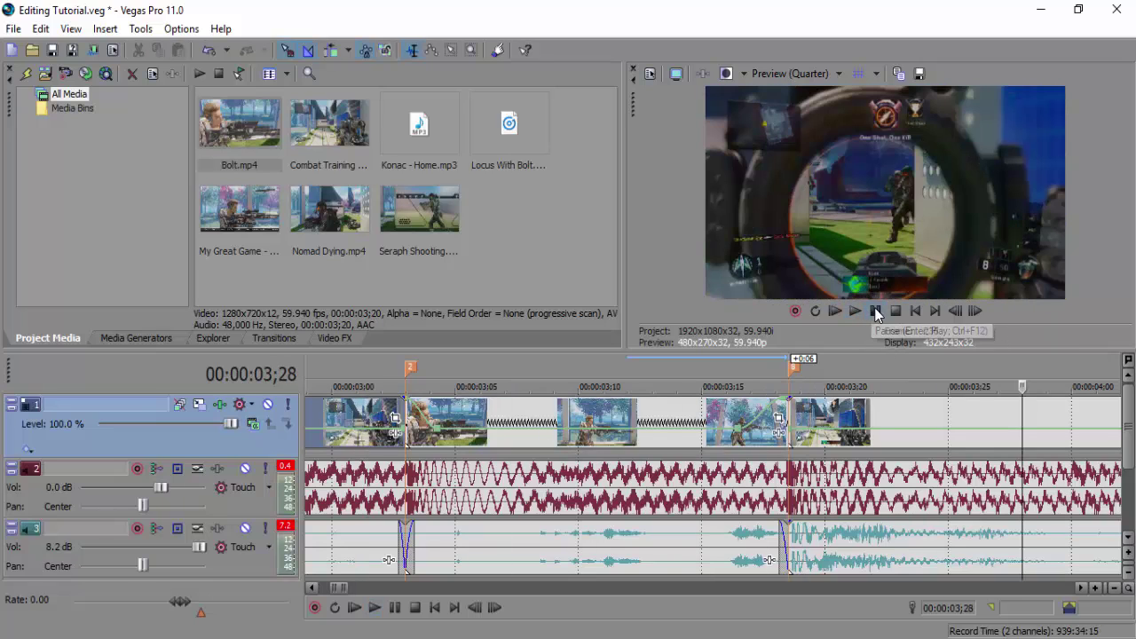
left_click(410, 417)
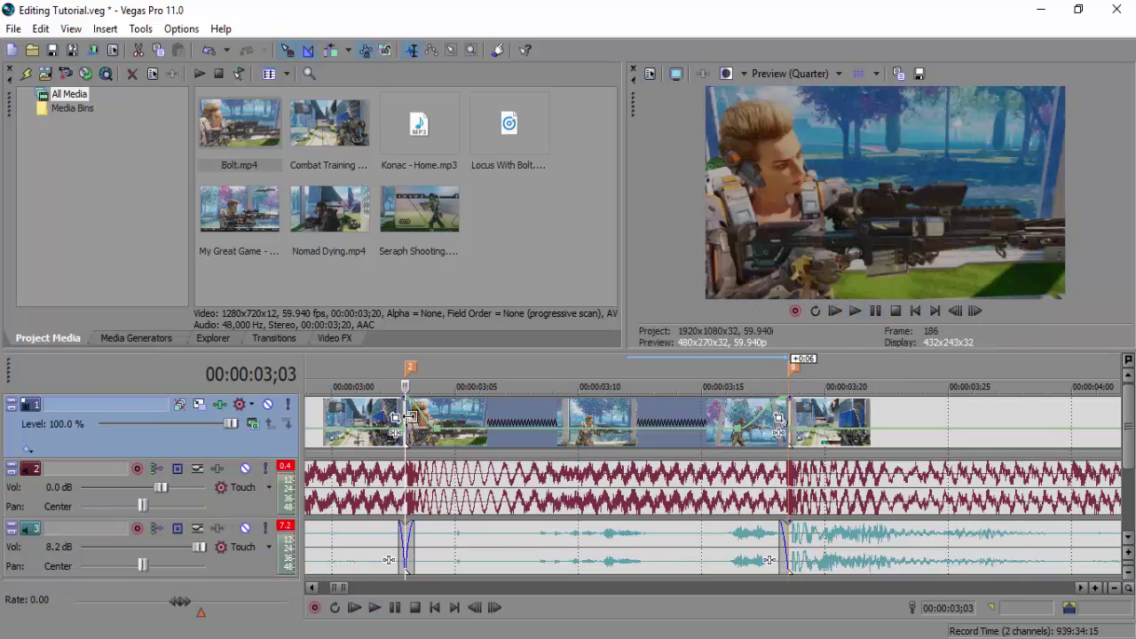
left_click(857, 310)
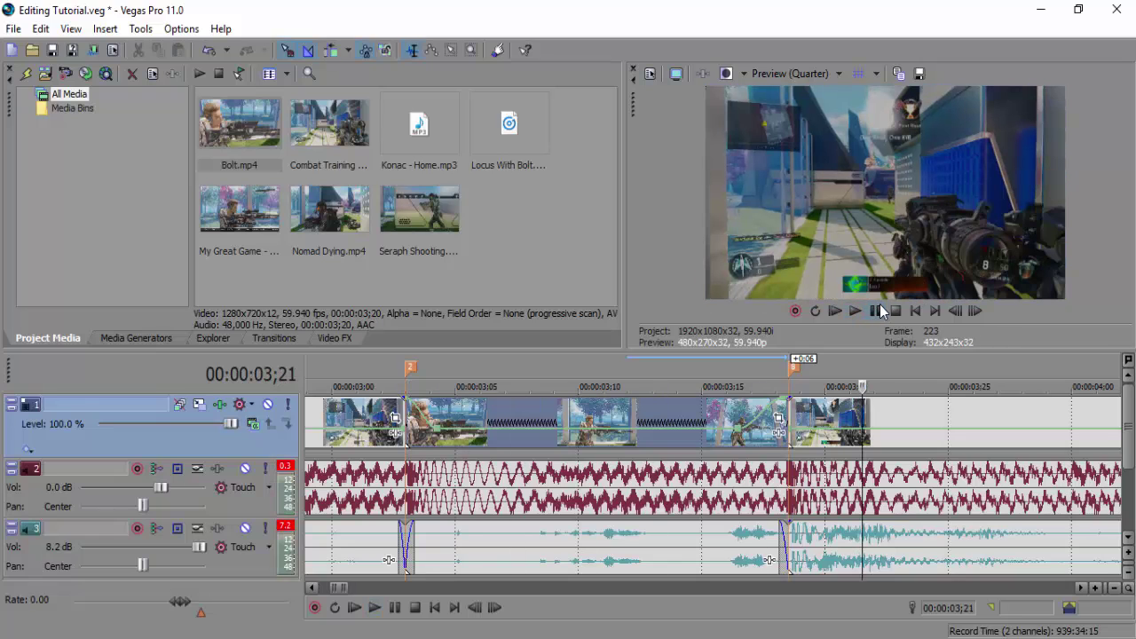
left_click(409, 419)
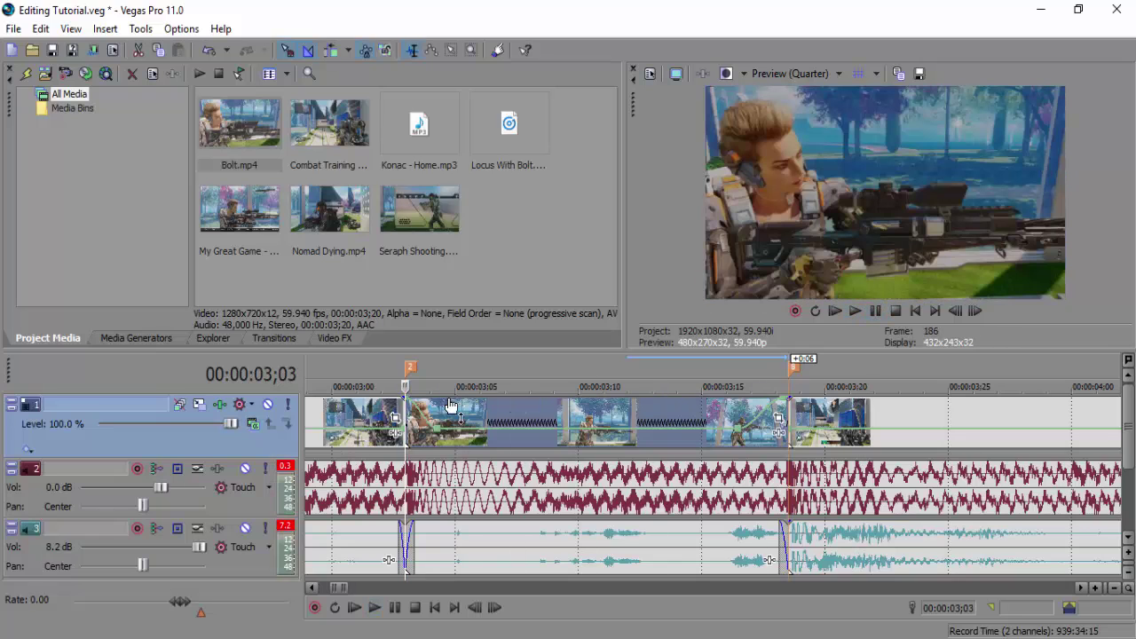
- Set the Bolt clip's playback rate to 4 and play back the section from marker 2 past marker 8
right_click(540, 428)
left_click(568, 622)
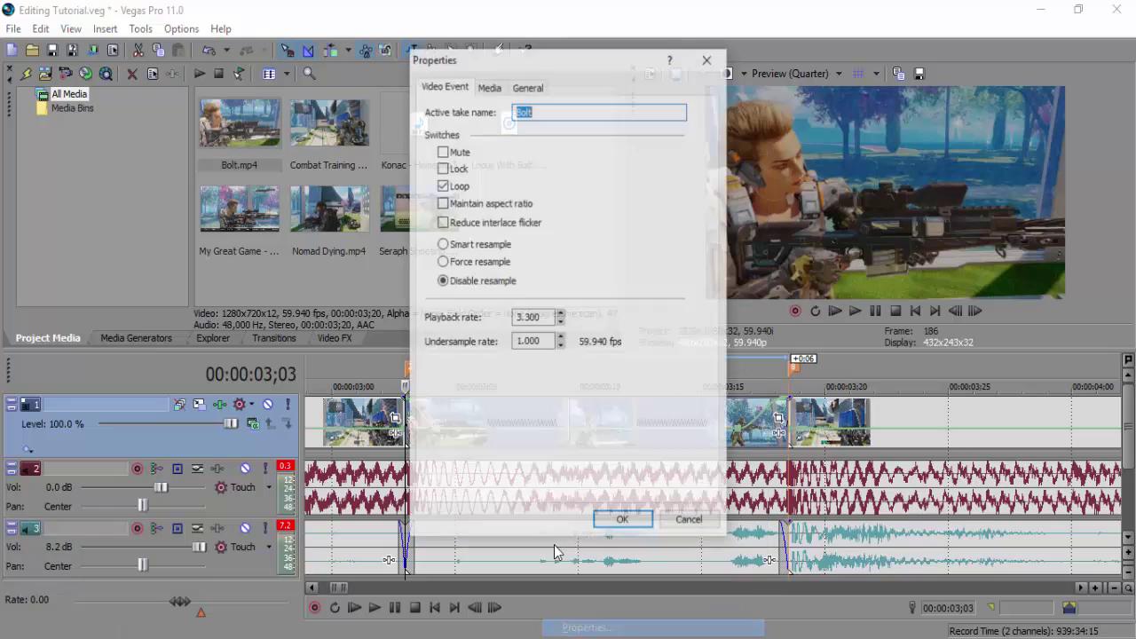
double_click(527, 318)
type("4")
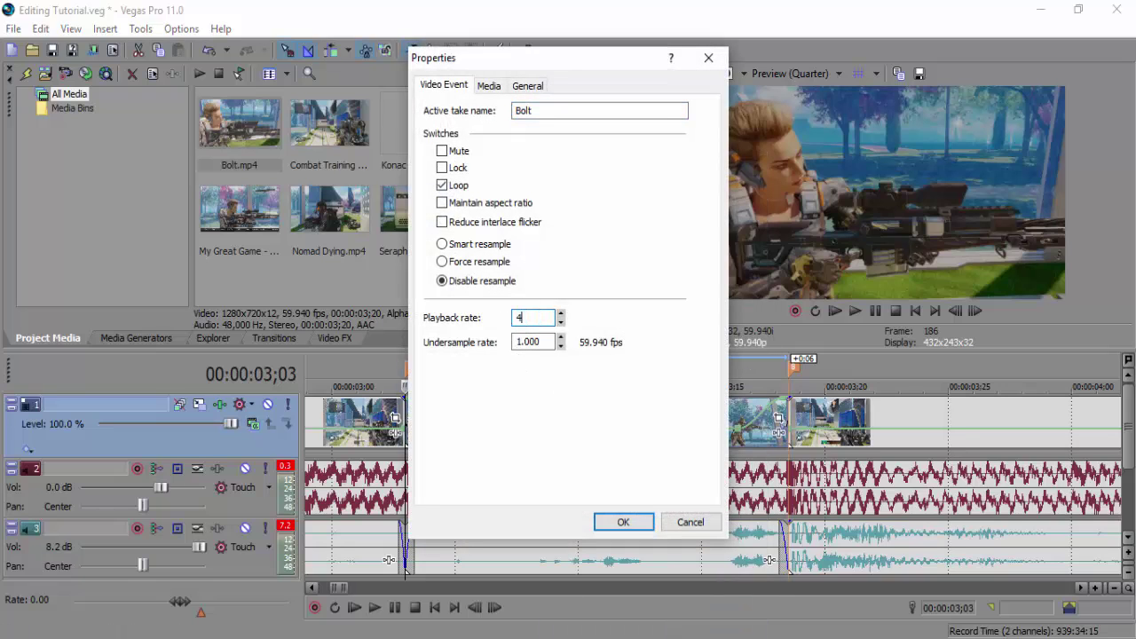
key("Return")
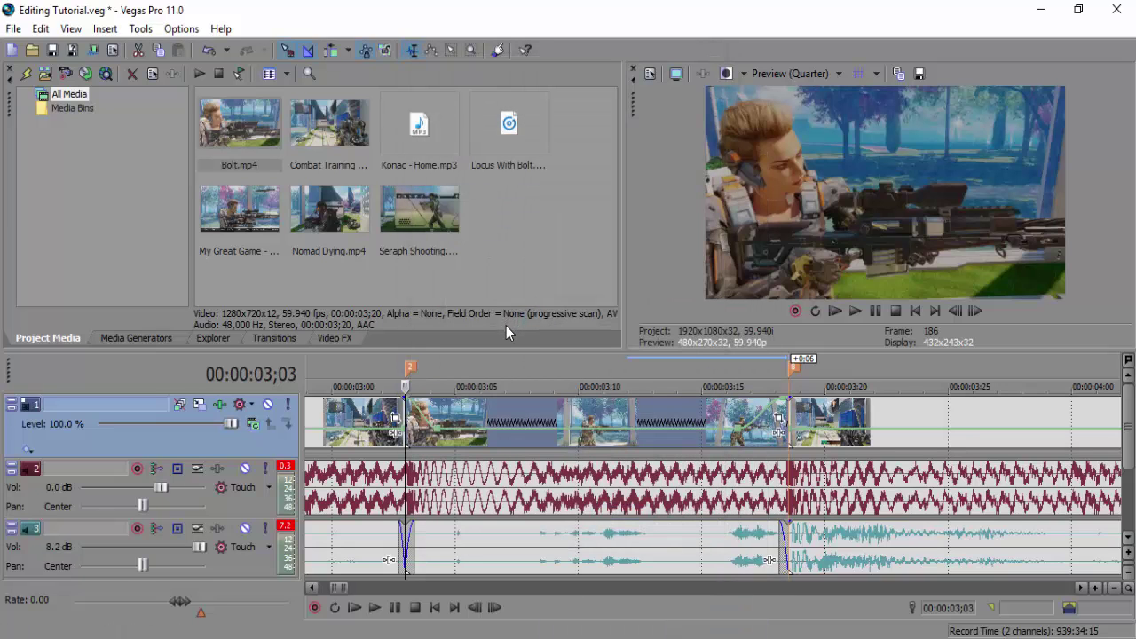
left_click(860, 310)
left_click(874, 310)
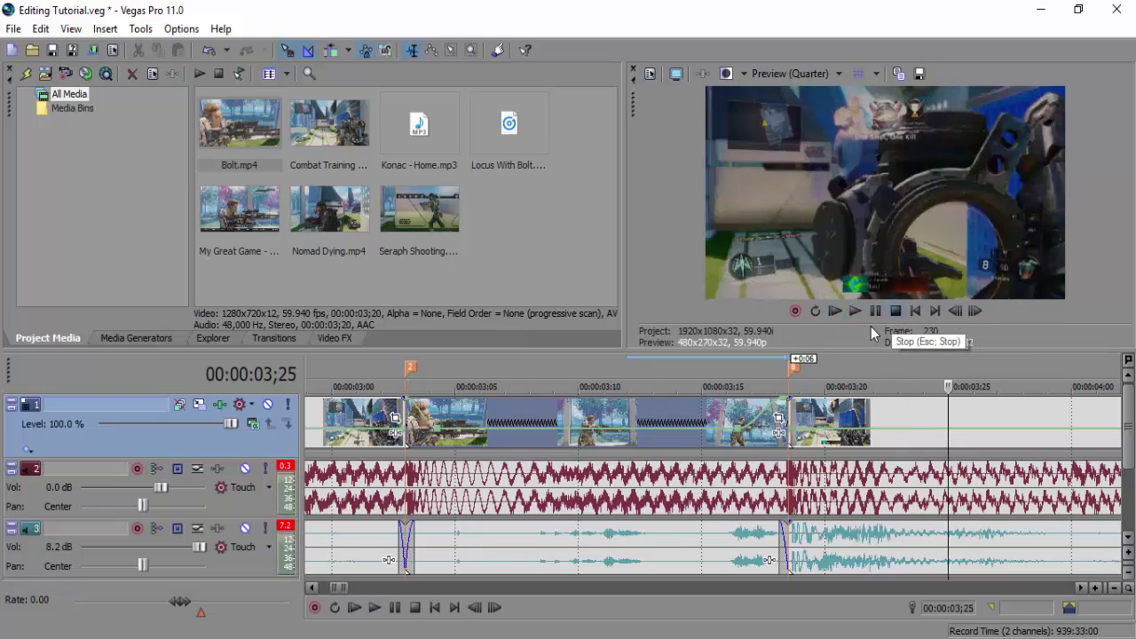
- Inspect the Bolt clip's frames at marker 2, mid-clip and just before marker 8
left_click(776, 417)
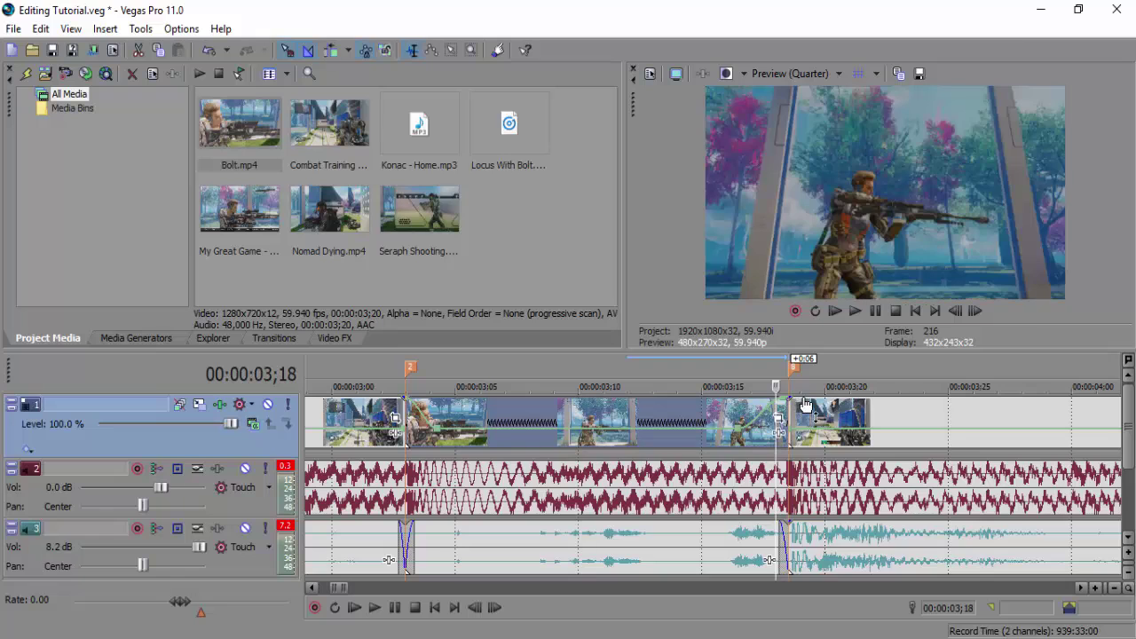
scroll(743, 409, "up", 5)
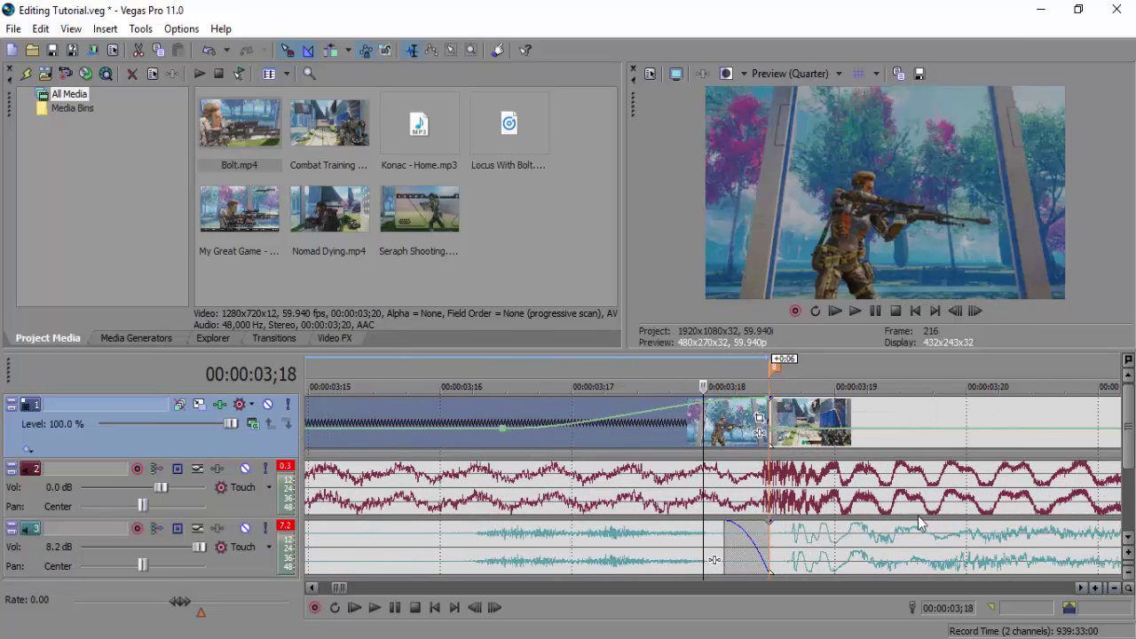
left_click(1114, 587)
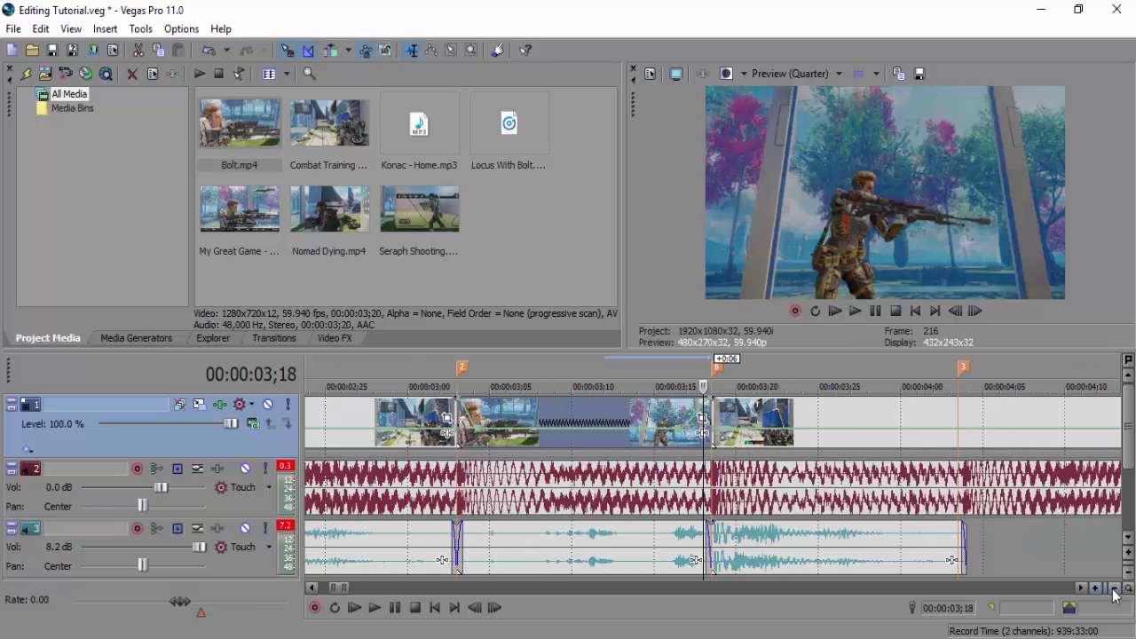
left_click(458, 429)
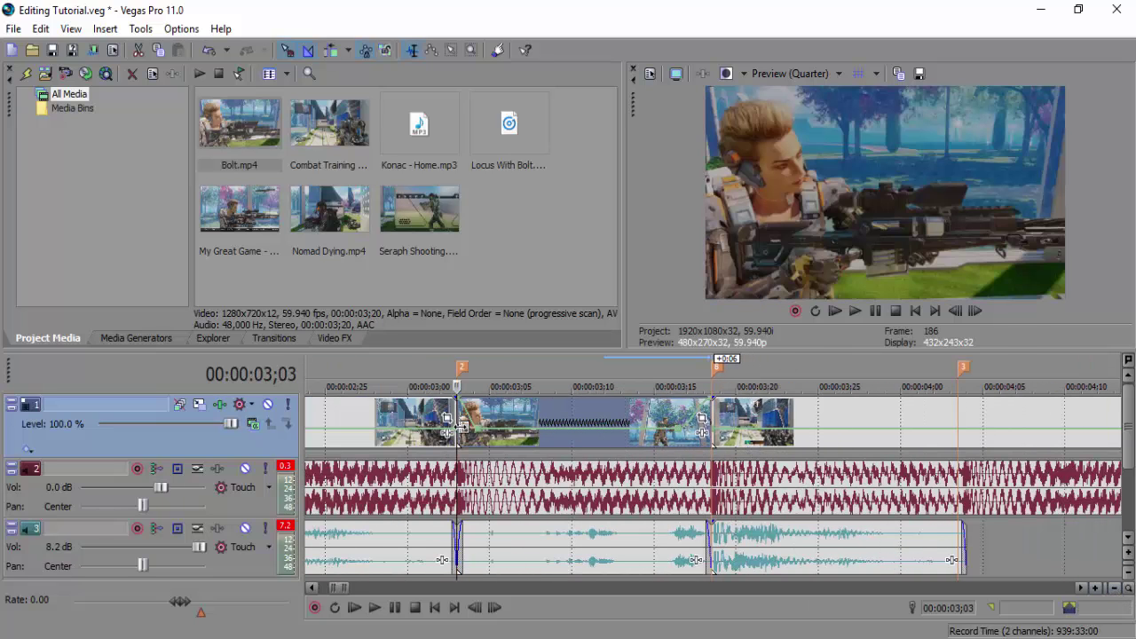
left_click(604, 418)
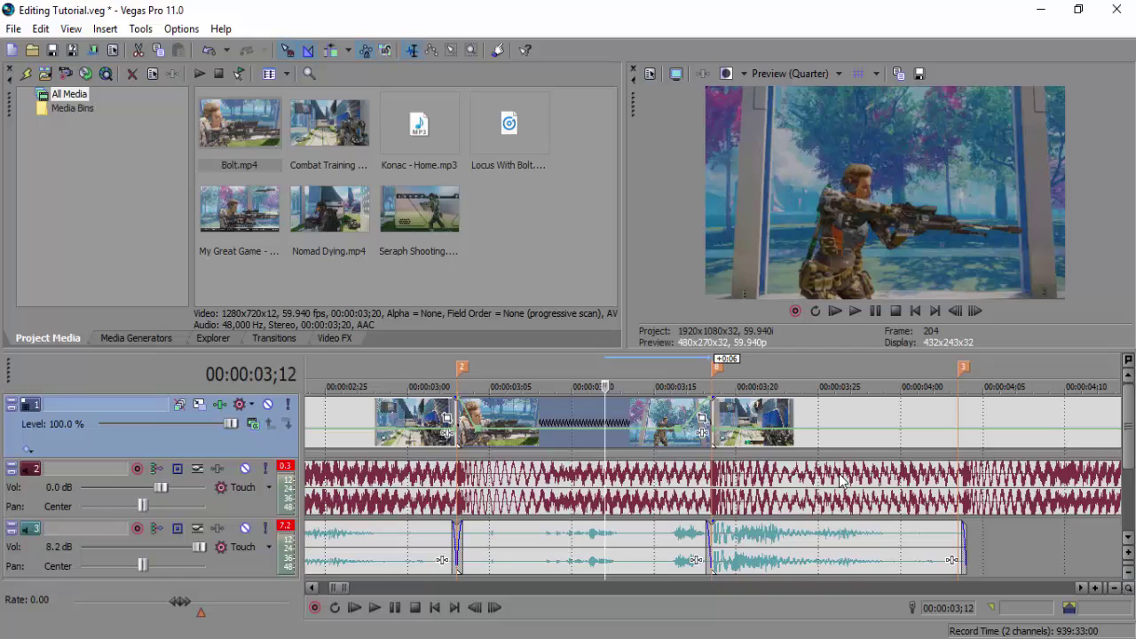
- Check the Bolt clip frame by frame around the velocity point after marker 2, with its Pan/Crop settings open
left_click(702, 417)
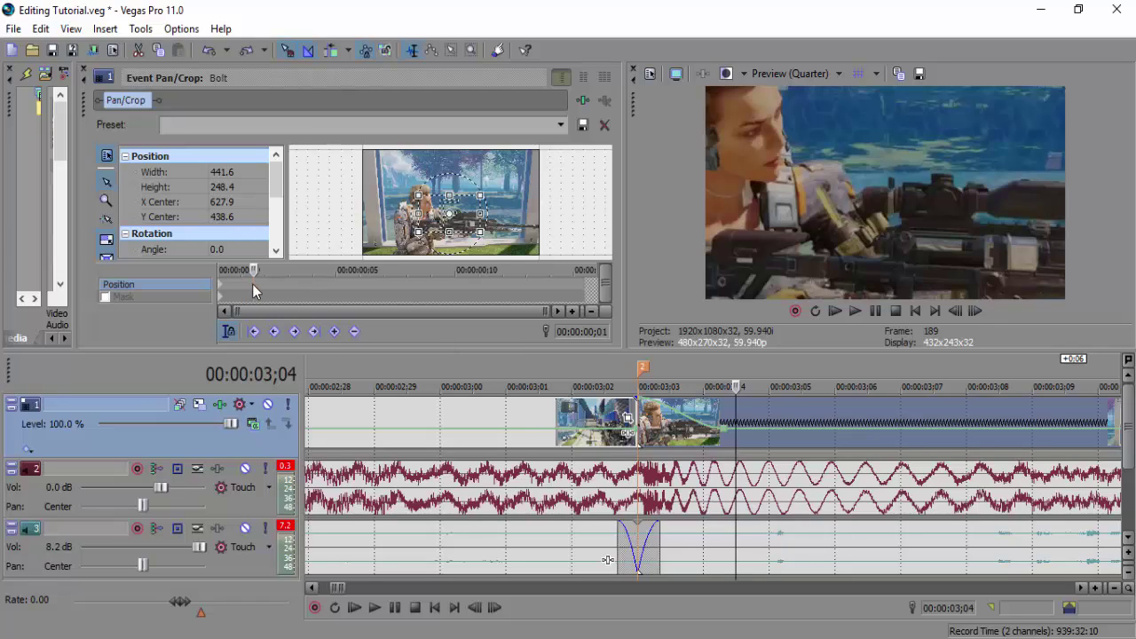
left_click(956, 311)
mouse_move(725, 432)
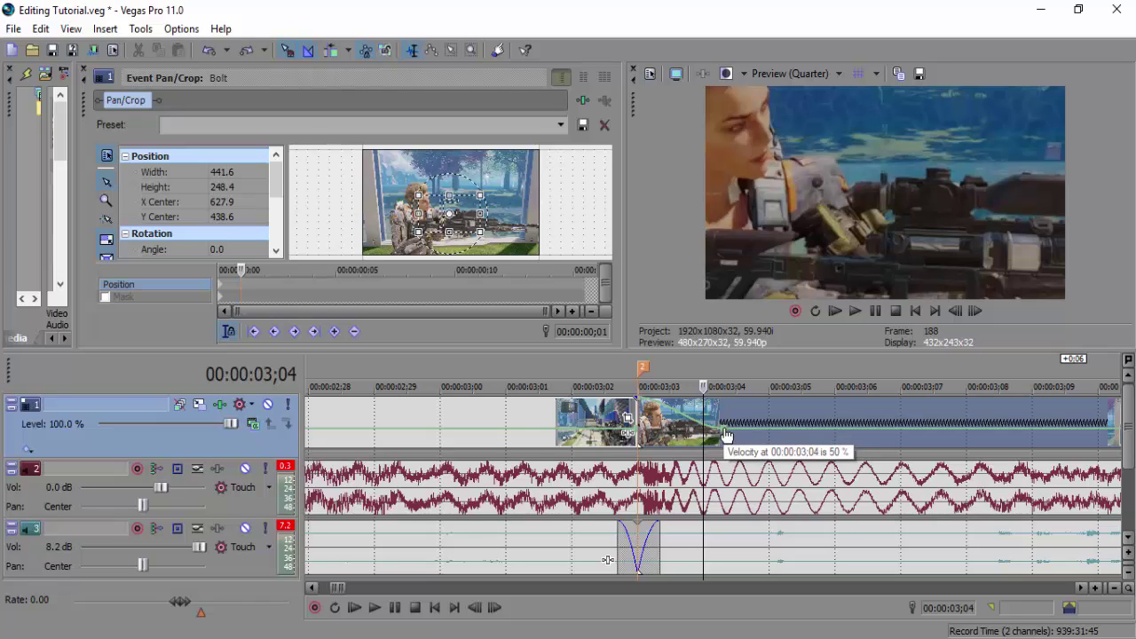
left_click(975, 310)
left_click_drag(725, 438, 737, 437)
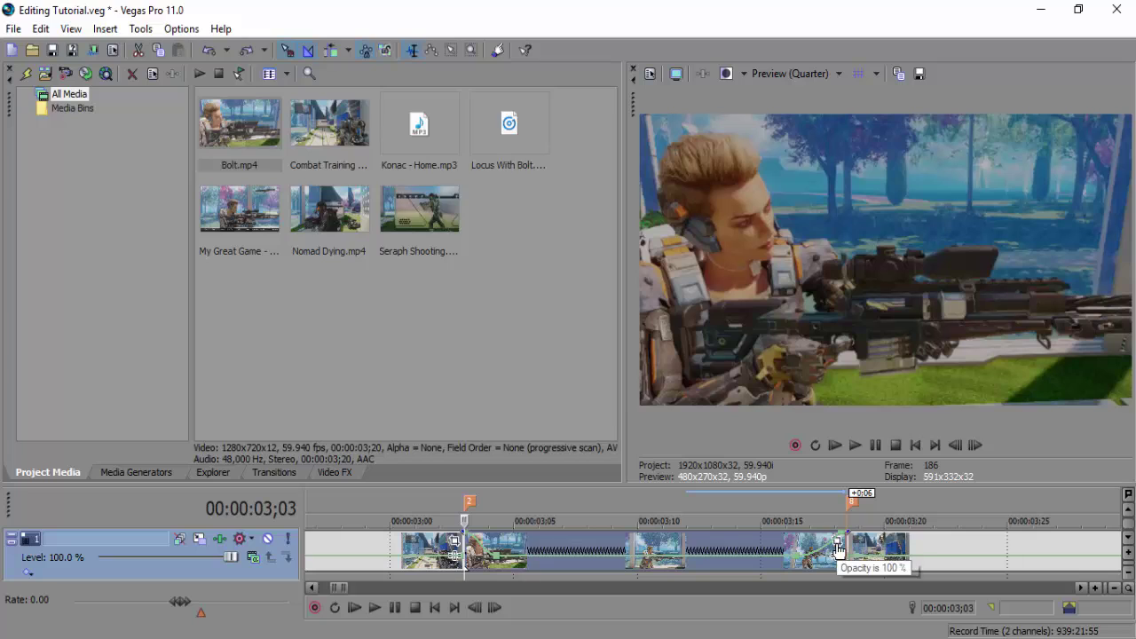
- Add a Pan/Crop Position keyframe at the end of the Bolt clip, keeping the full 1,280 x 720 frame
left_click(837, 541)
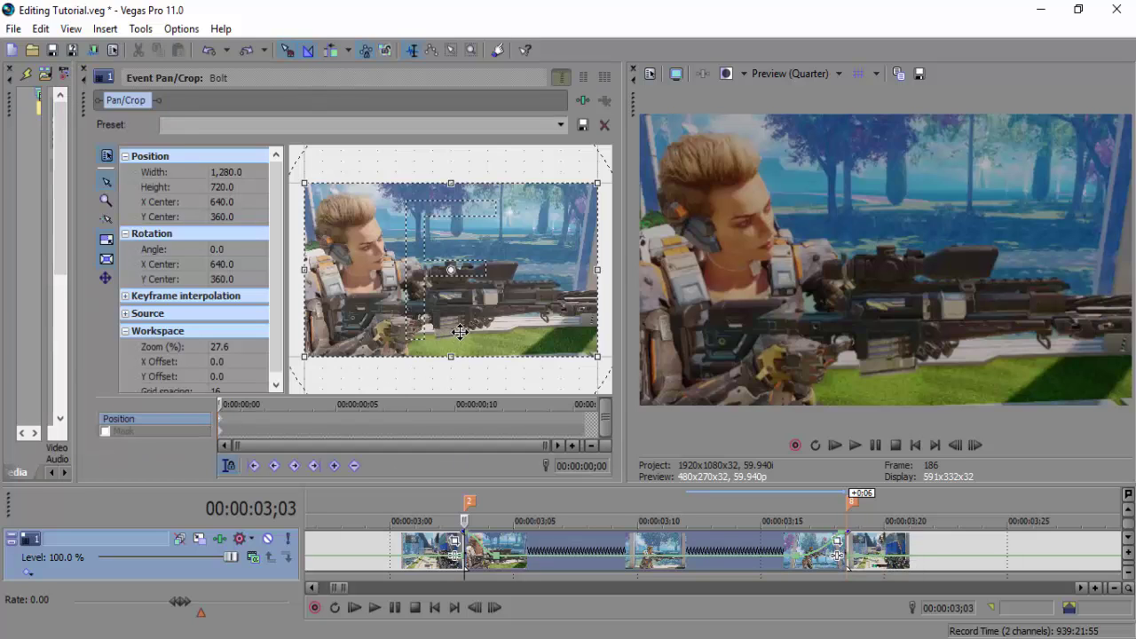
left_click(598, 413)
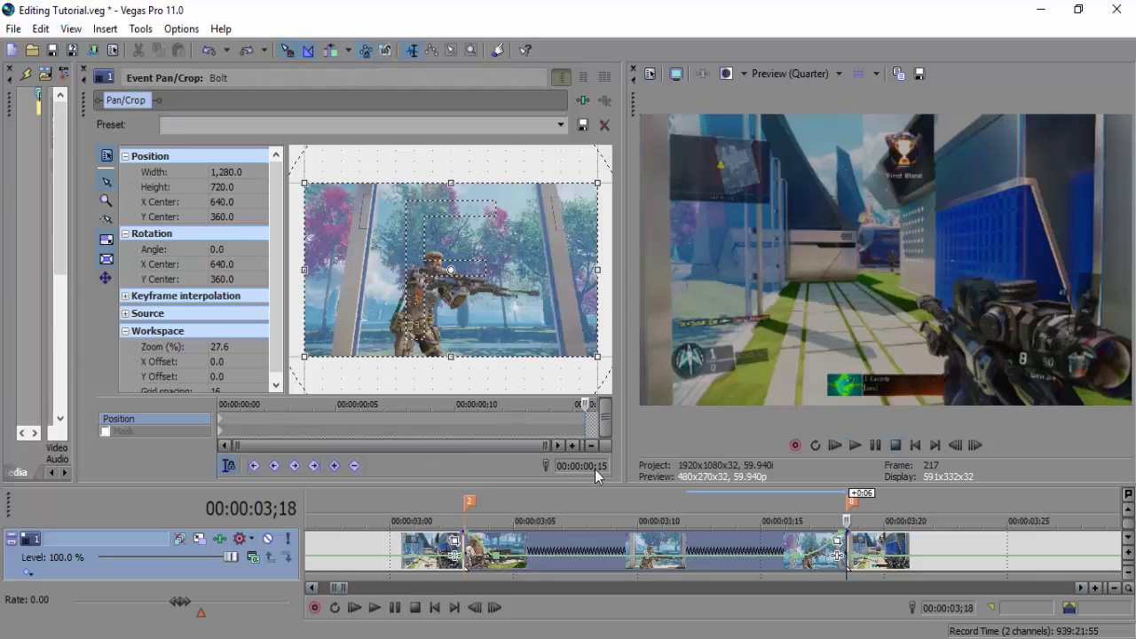
left_click(333, 467)
left_click_drag(452, 356, 453, 351)
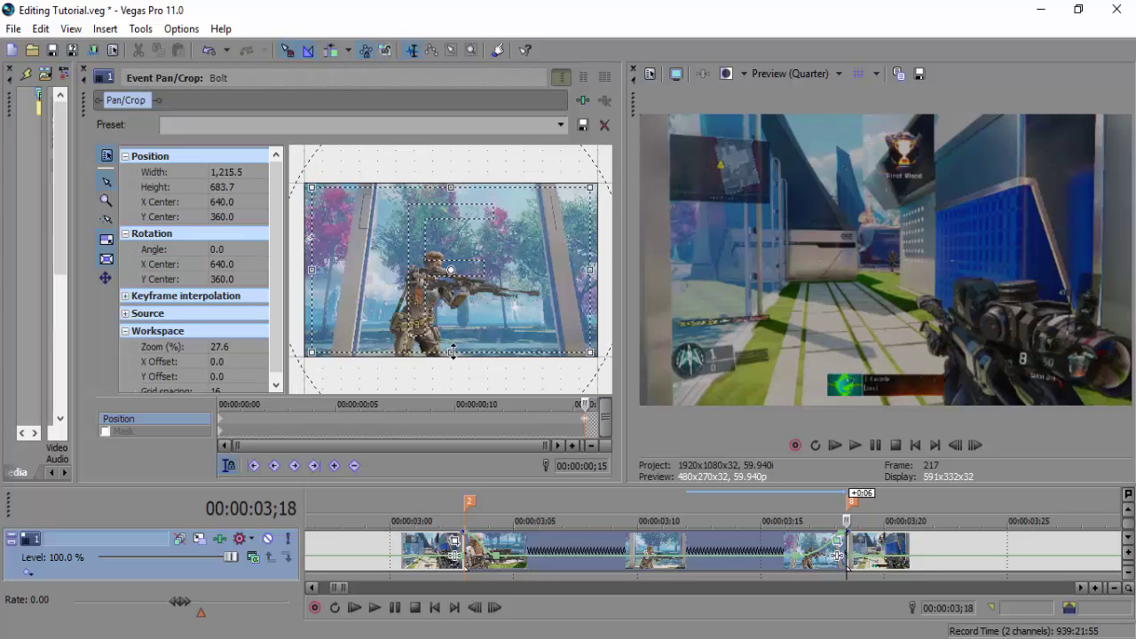
right_click(451, 315)
left_click(483, 327)
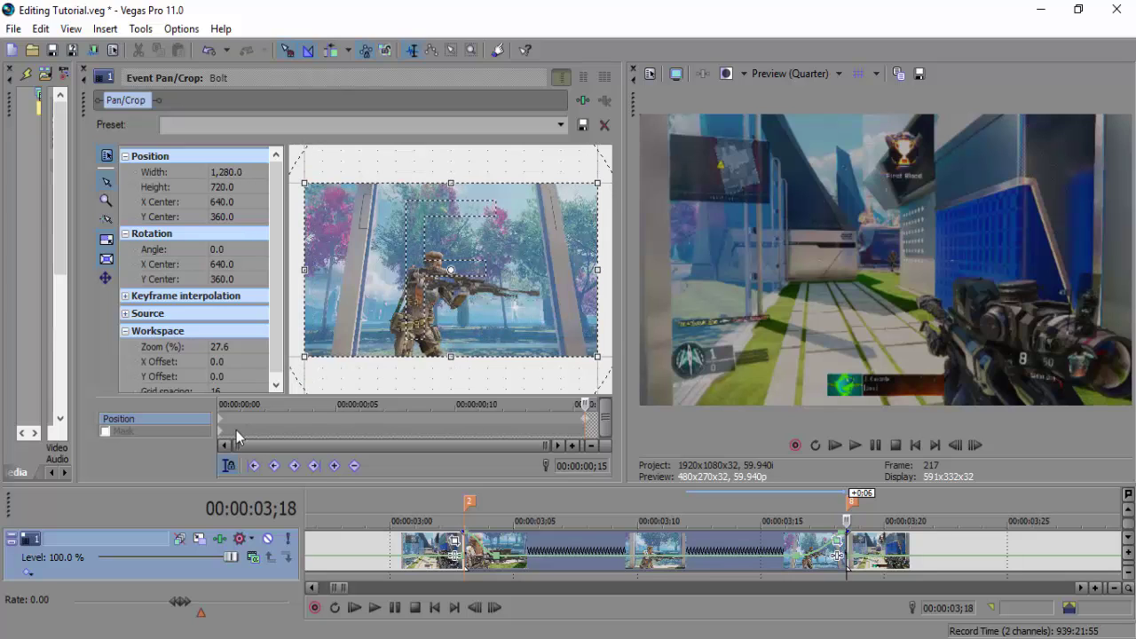
- Crop the Bolt clip's first Position keyframe to about 841 x 473 and compare it with the last keyframe
left_click(221, 426)
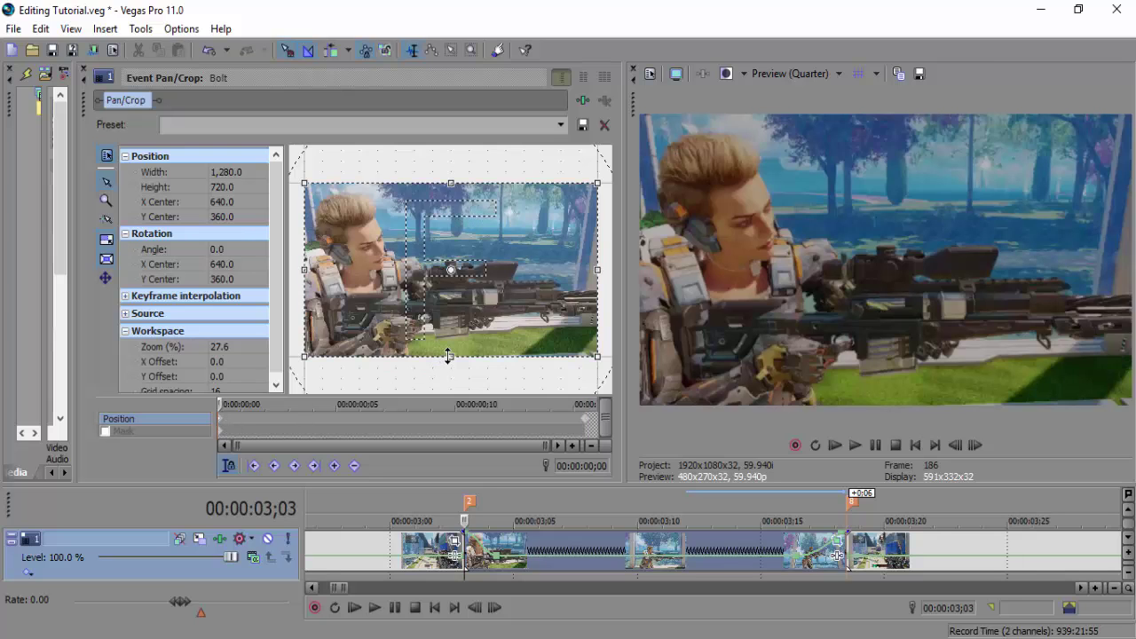
left_click_drag(450, 355, 458, 329)
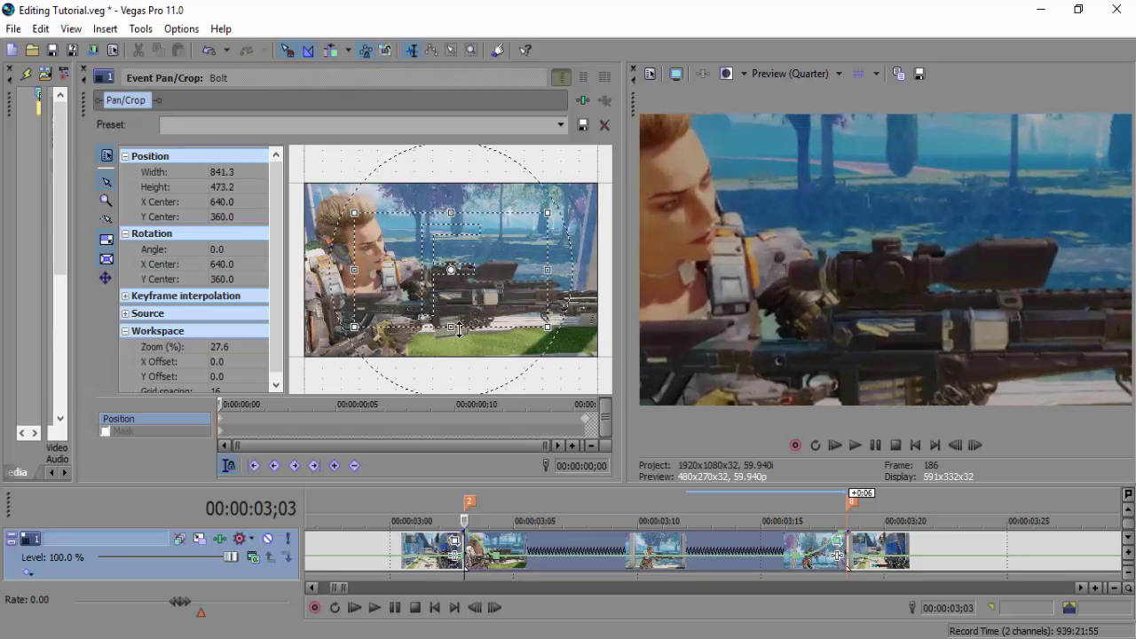
left_click(568, 420)
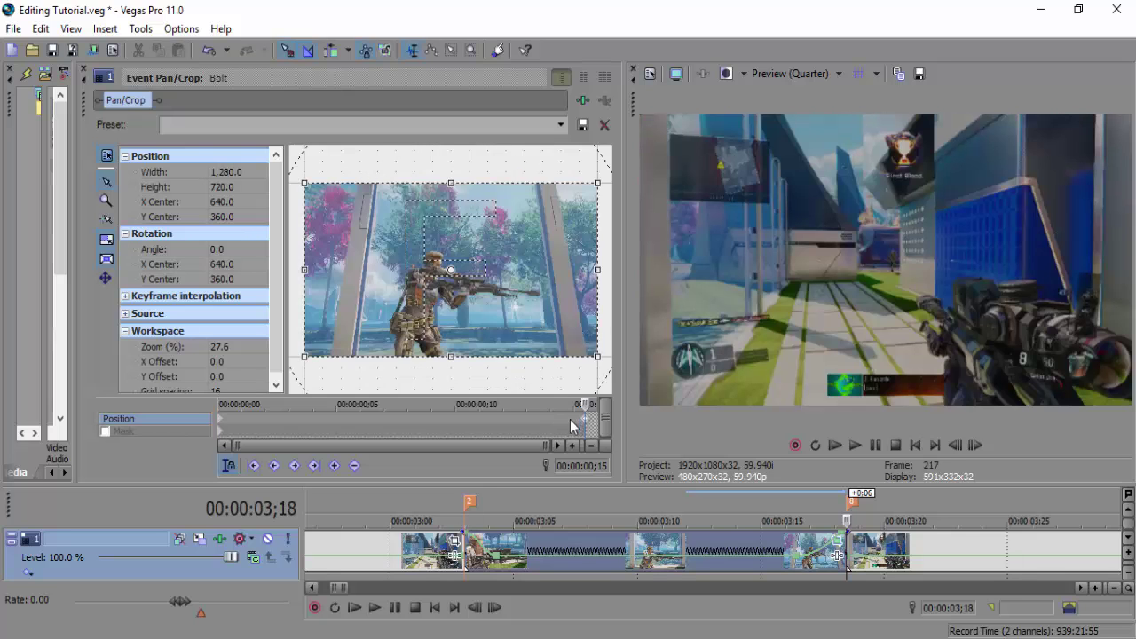
left_click(224, 422)
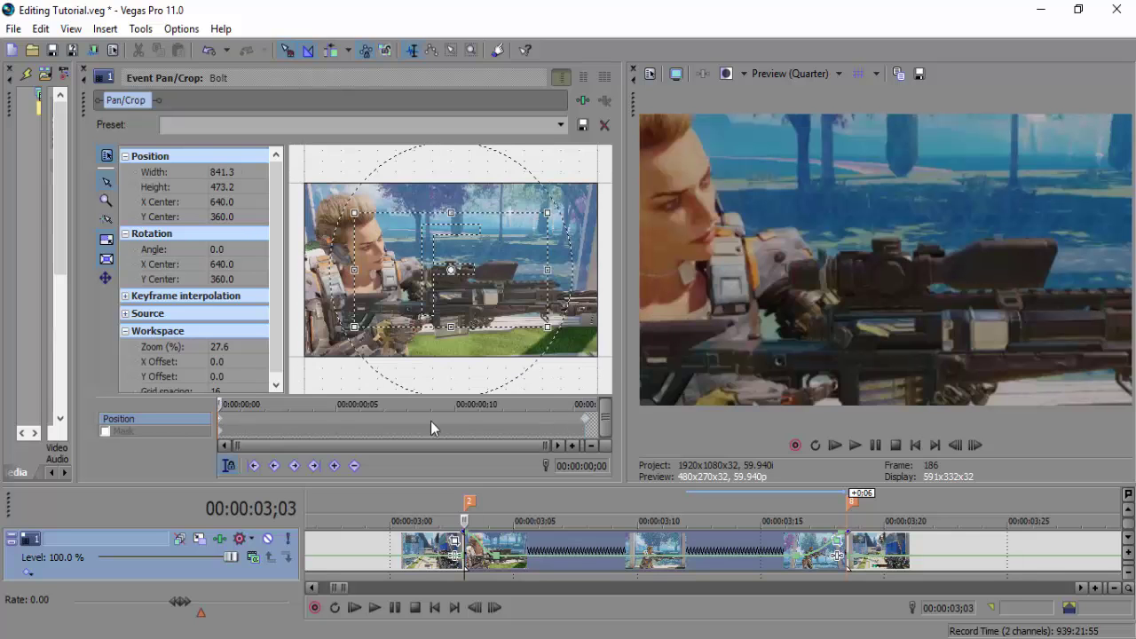
- Play back the Bolt clip from marker 2 past marker 8 to check its zoom-out
left_click(838, 444)
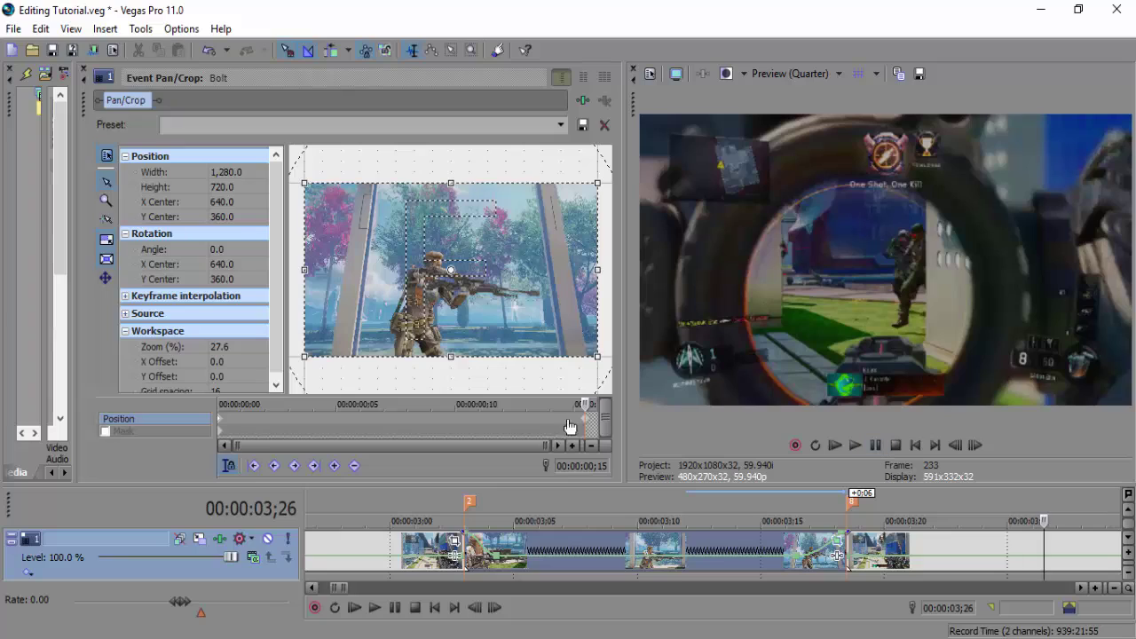
left_click(224, 421)
left_click(380, 607)
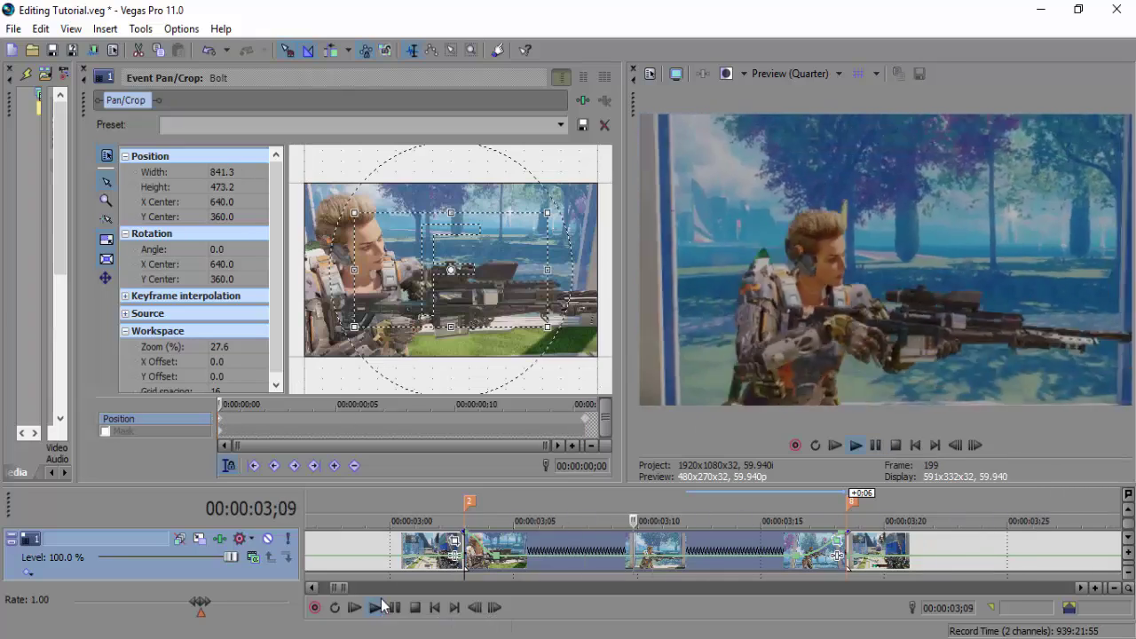
left_click(395, 606)
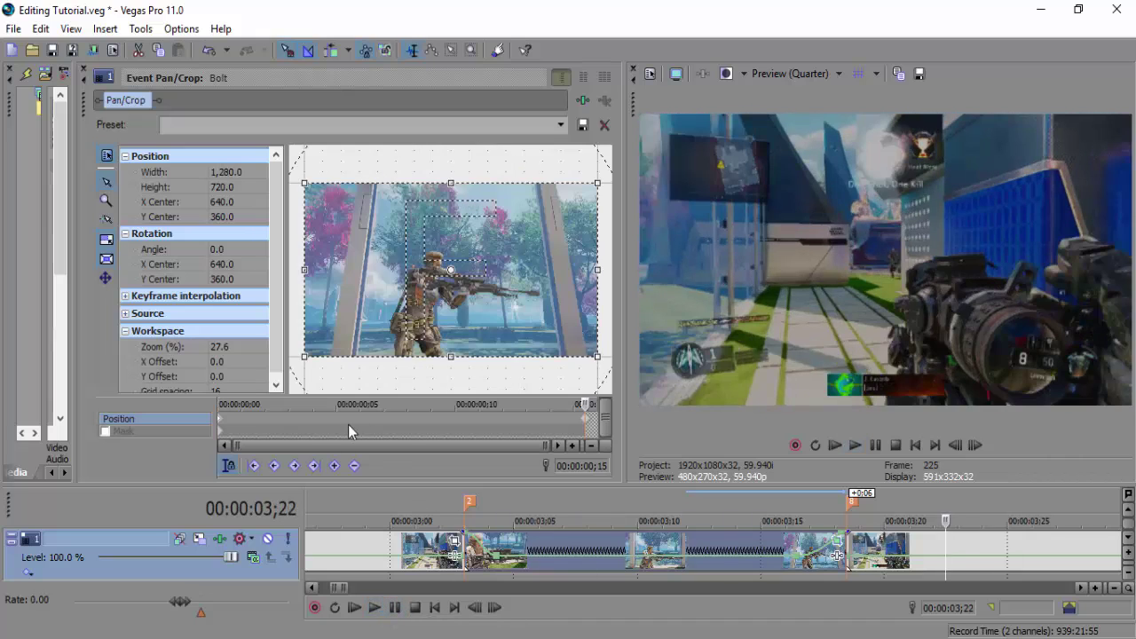
- Give the Bolt clip's first Position keyframe a positive rotation angle and set the last keyframe's angle to -1.0
left_click(221, 419)
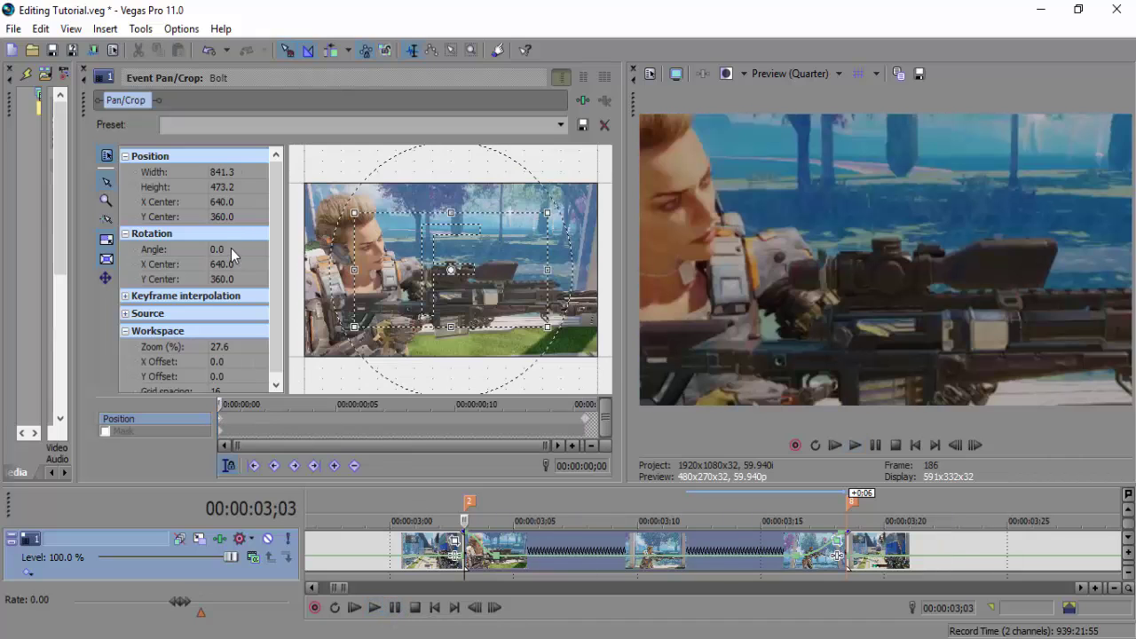
left_click(233, 255)
left_click(584, 418)
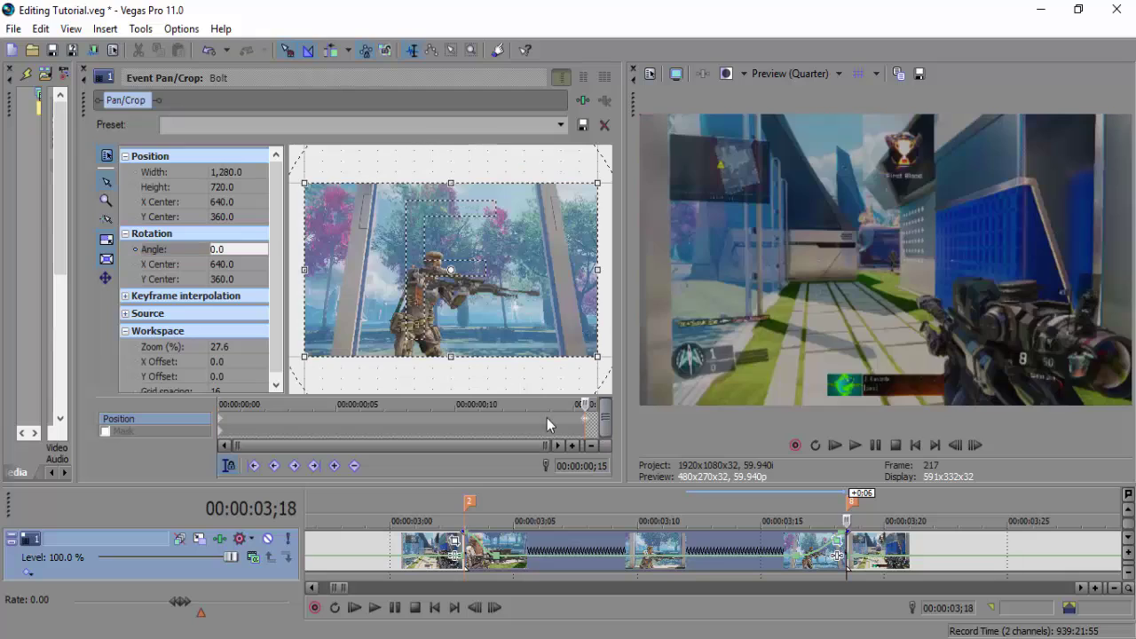
left_click(251, 254)
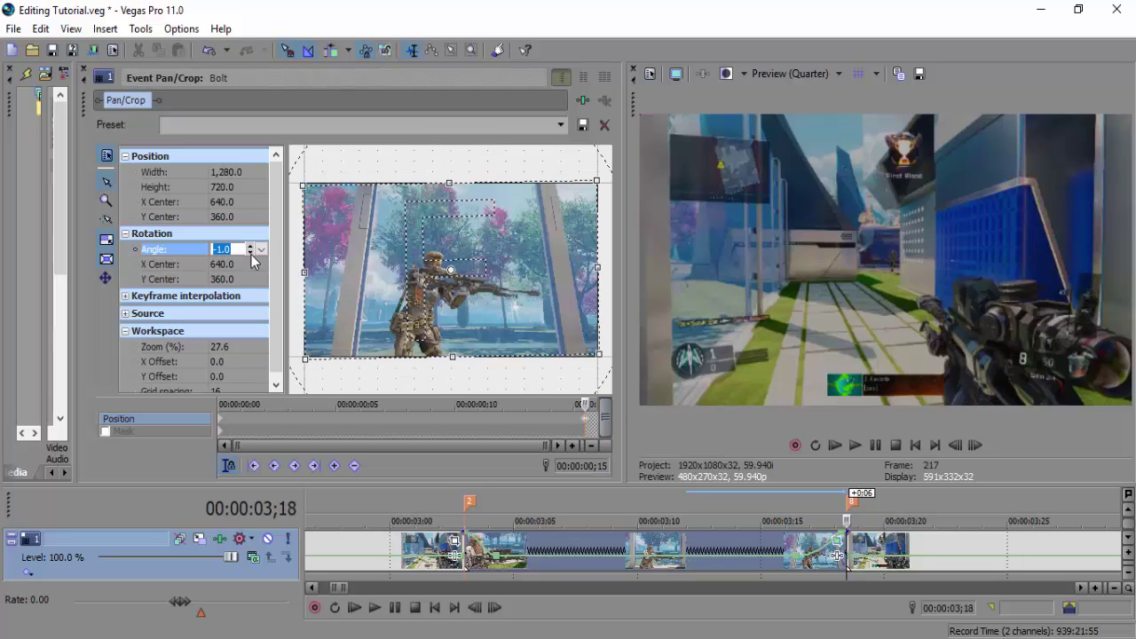
- Crop the Bolt clip's last Position keyframe to about 1,203 x 677 to hide the black edges, checking the clip's final frame
left_click_drag(452, 356, 452, 351)
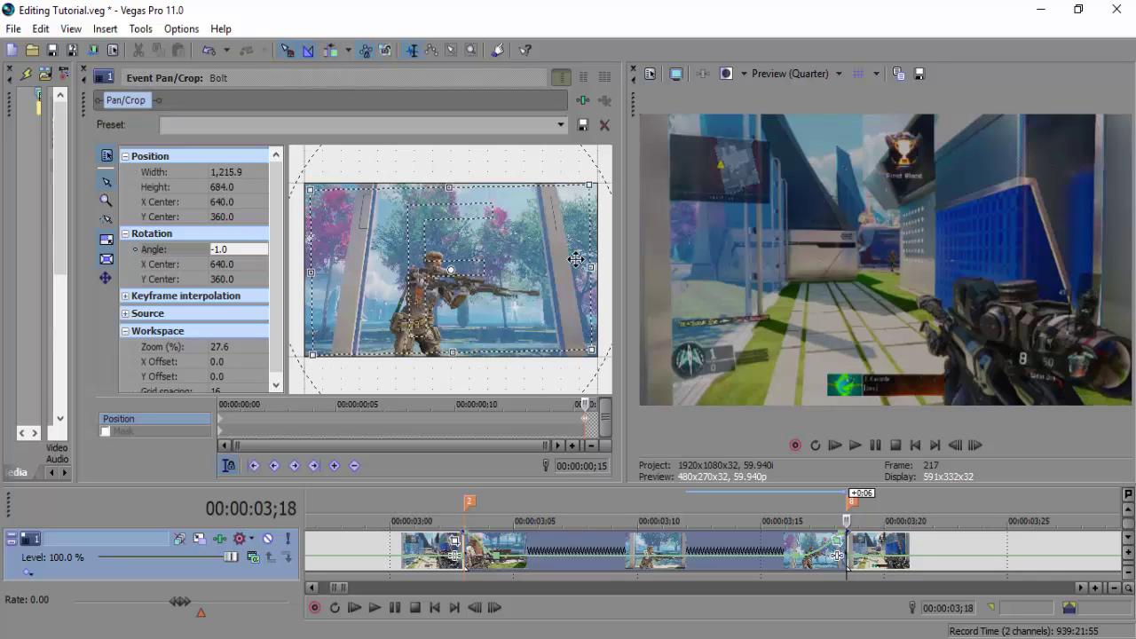
left_click_drag(461, 352, 454, 360)
left_click(952, 439)
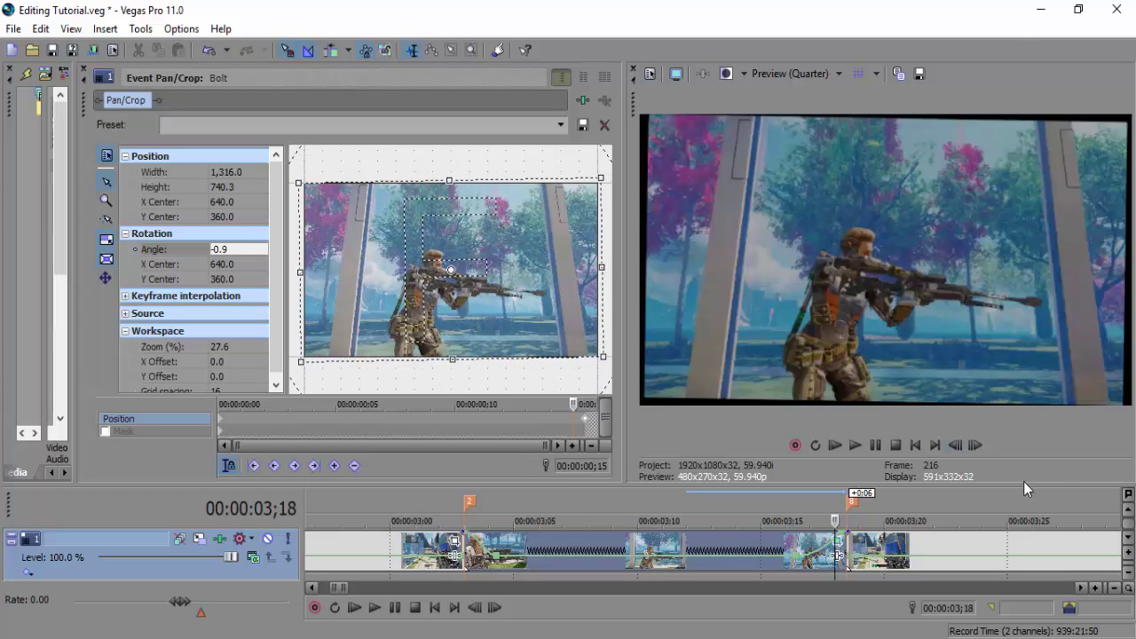
left_click(975, 445)
left_click_drag(452, 360, 451, 351)
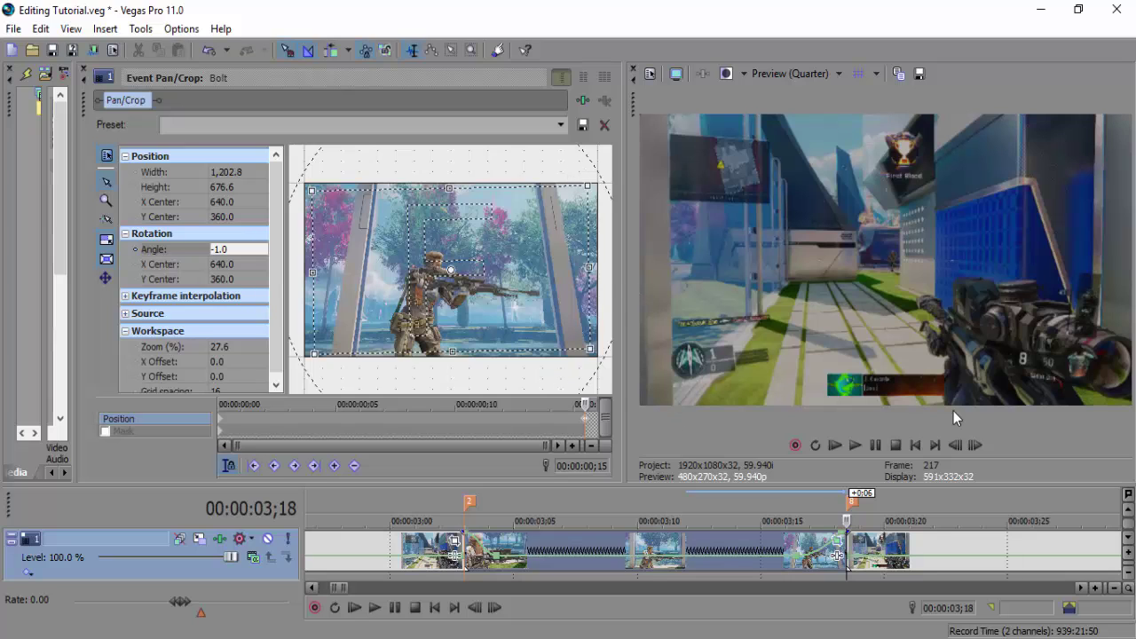
left_click(954, 445)
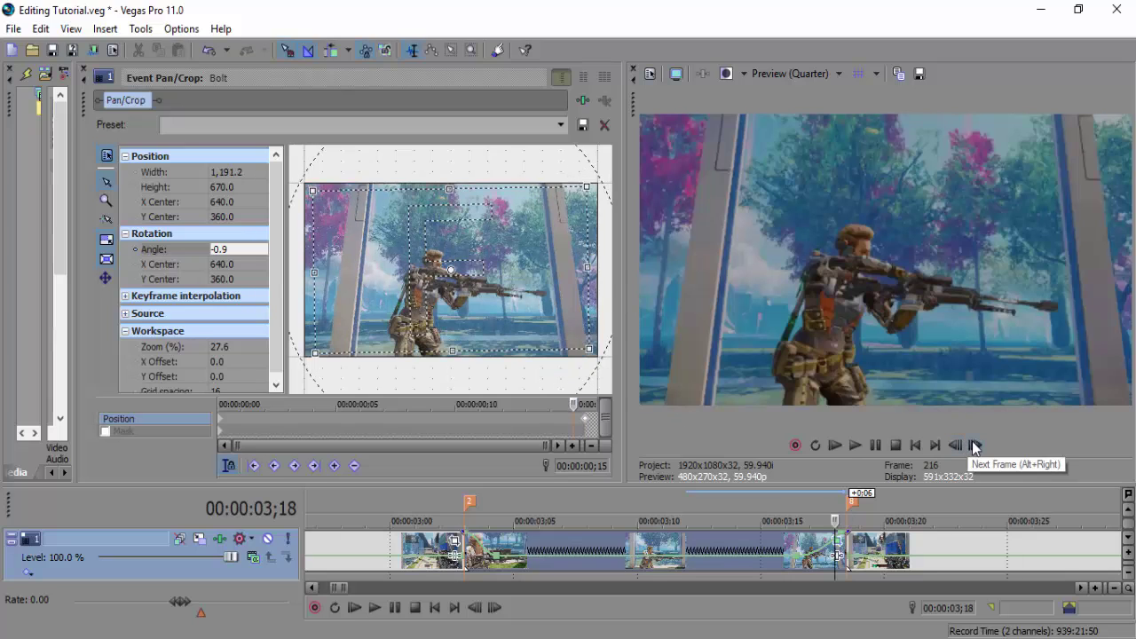
left_click(974, 445)
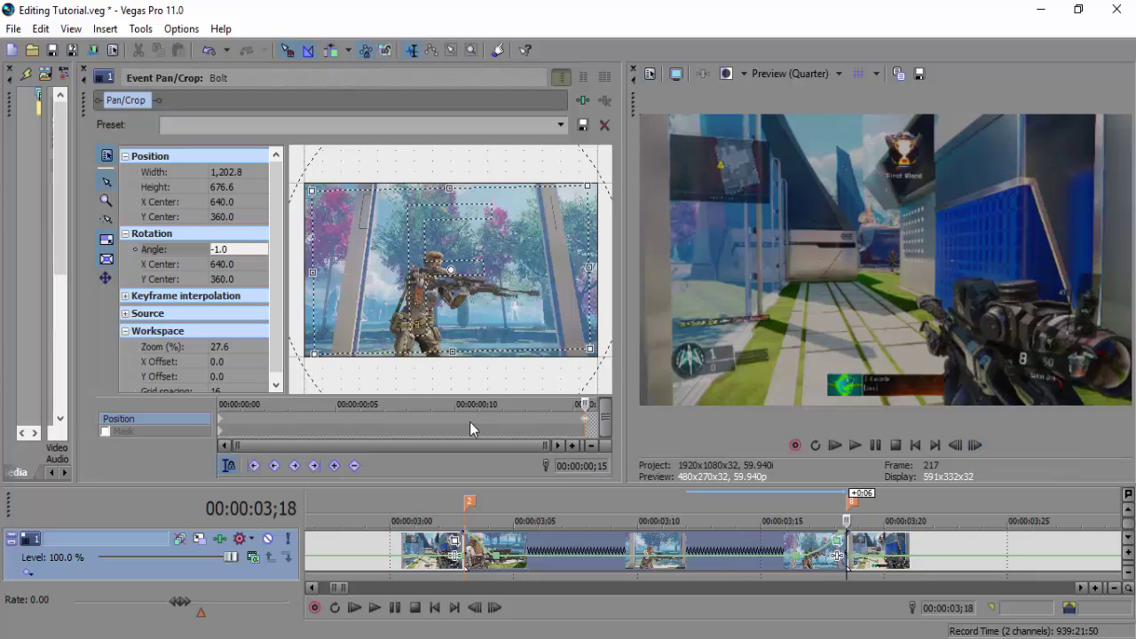
- Add two intermediate Position keyframes to the Bolt clip's Pan/Crop at 00:00:00;04 and 00:00:00;10
mouse_move(469, 422)
left_mouse_down()
mouse_move(487, 421)
mouse_move(468, 417)
left_mouse_up()
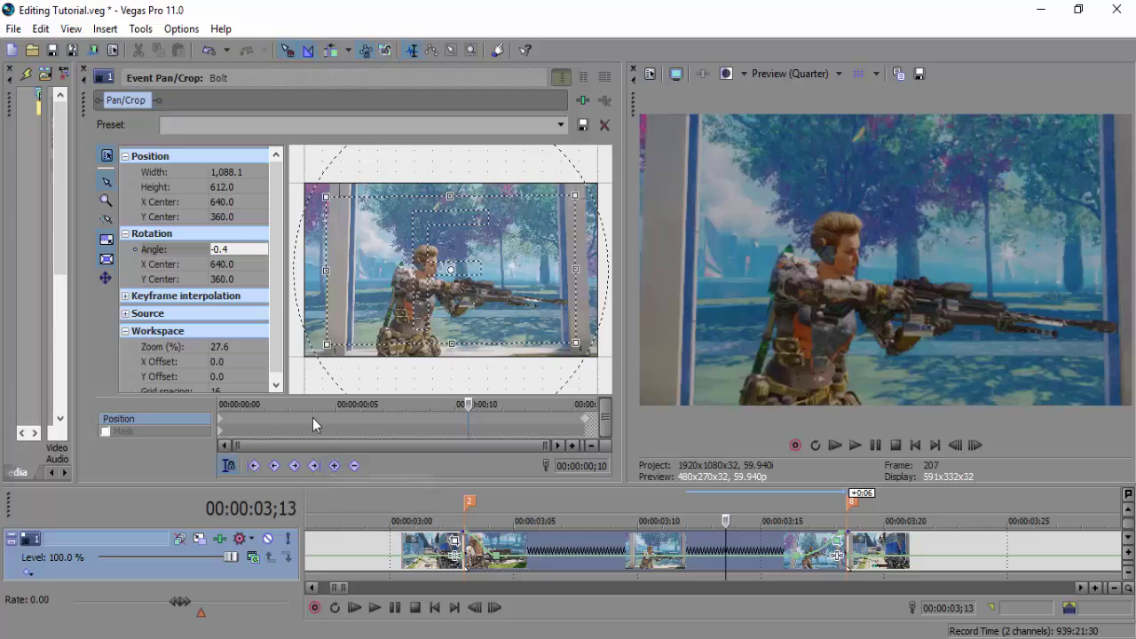
left_click_drag(313, 423, 583, 421)
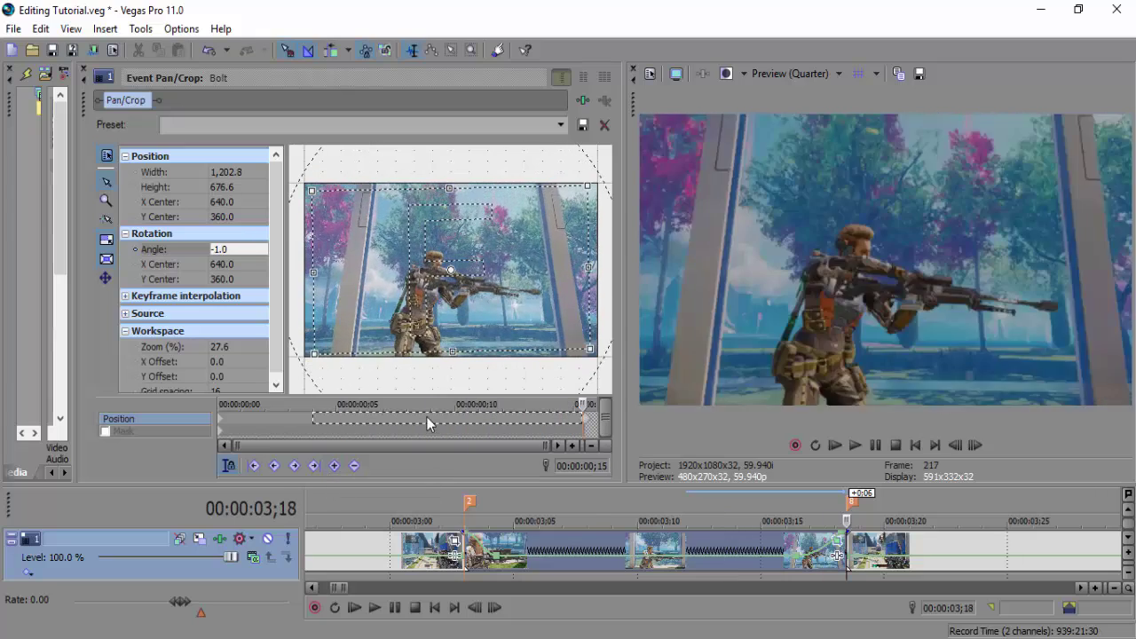
left_click_drag(426, 417, 336, 418)
left_click(335, 465)
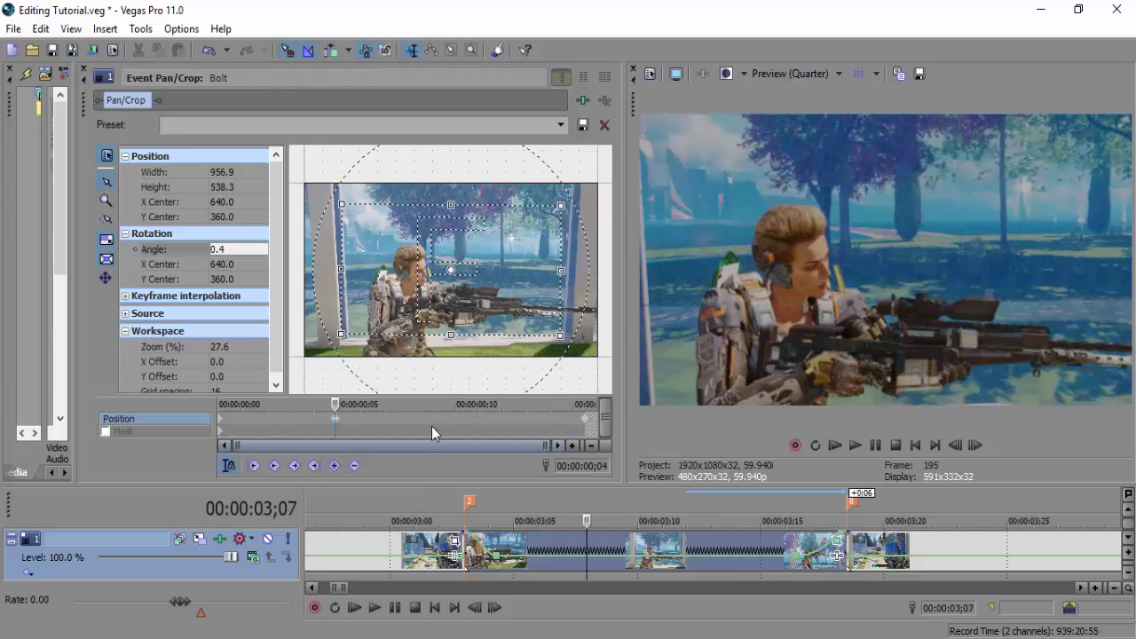
left_click(454, 417)
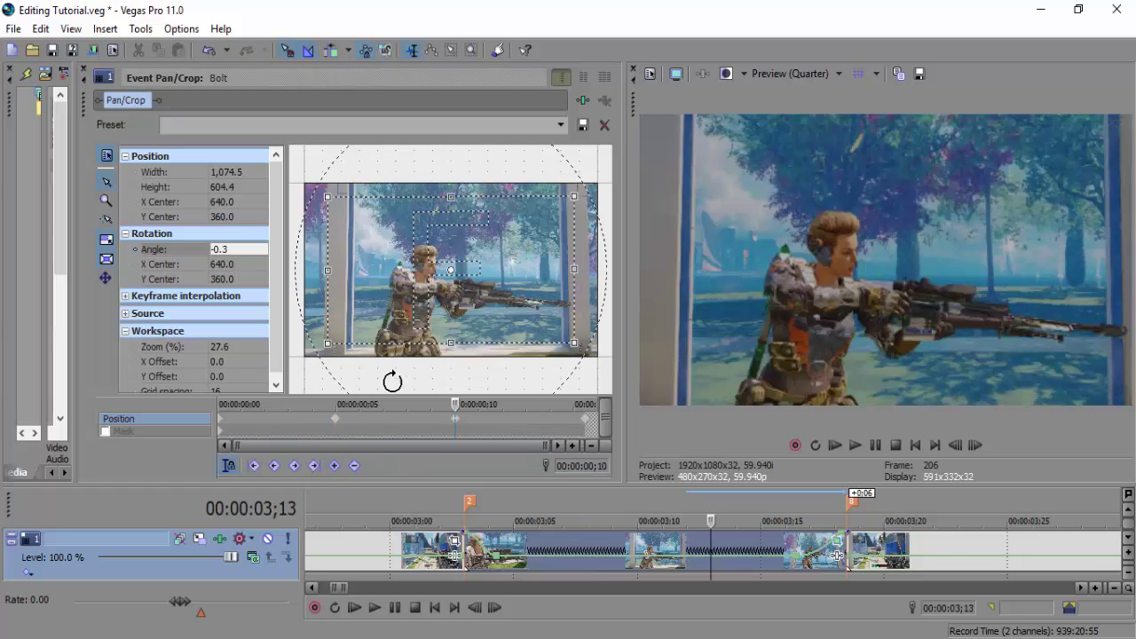
- Set the rotation angle to 1 on the Position keyframe at 00:00:00;10 and to -1 on the one at 00:00:00;04
left_click(585, 421)
left_click(460, 420)
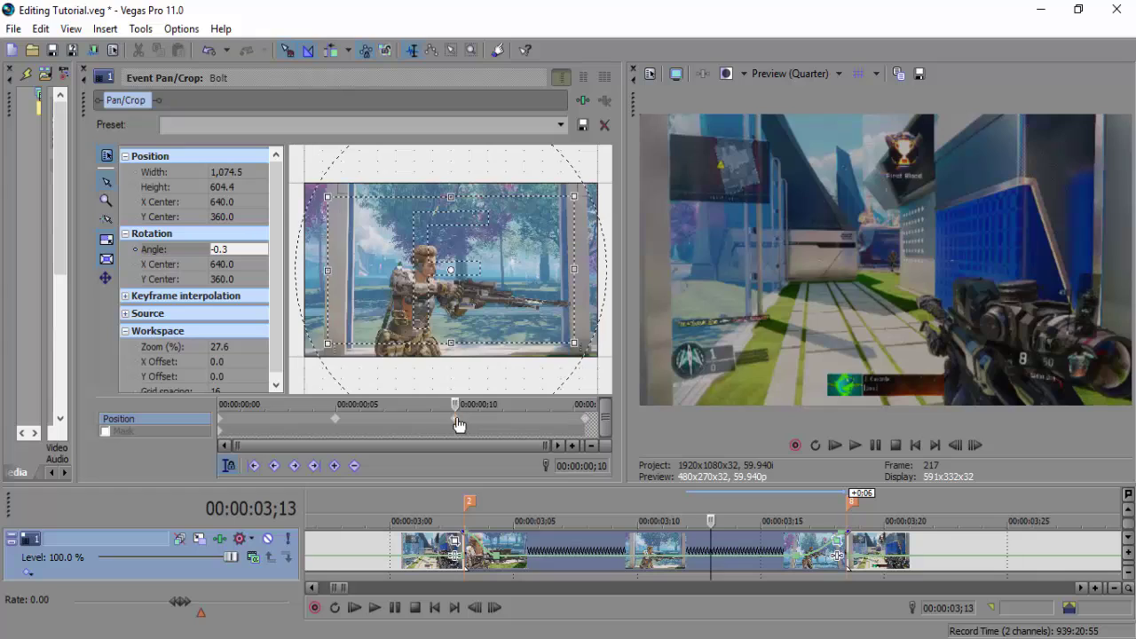
left_click(231, 249)
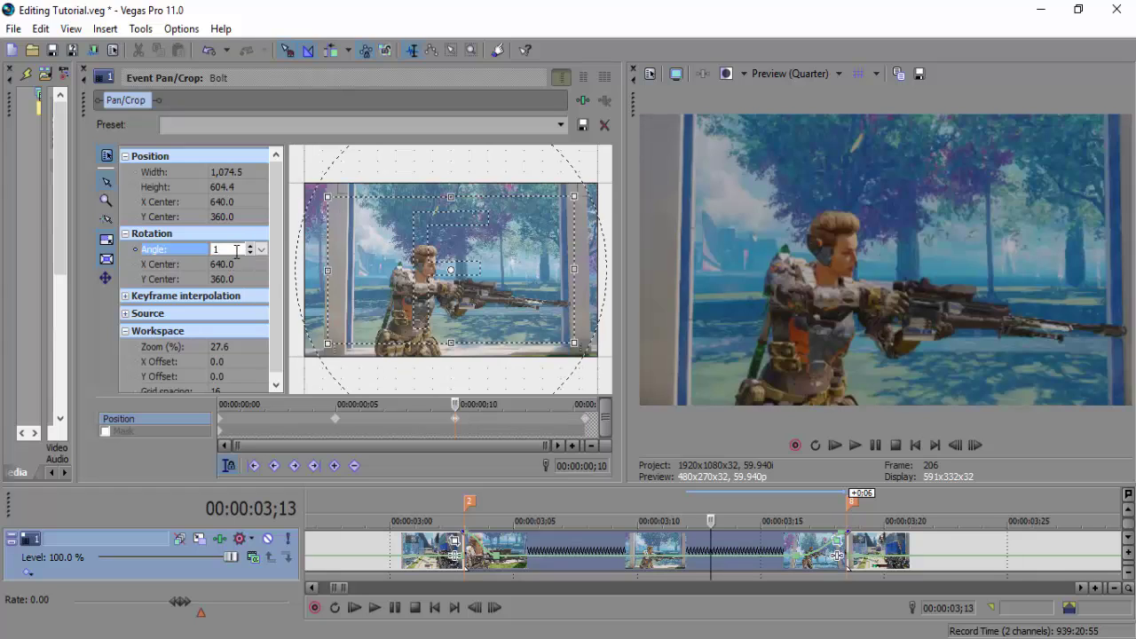
key("Return")
left_click(335, 419)
left_click(226, 249)
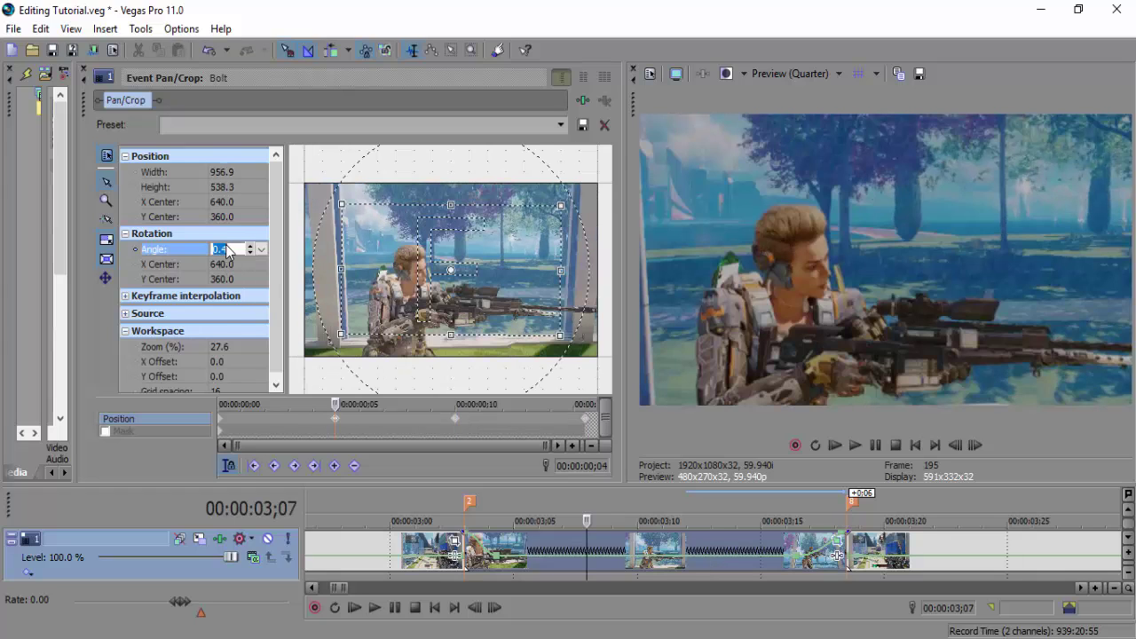
key("Return")
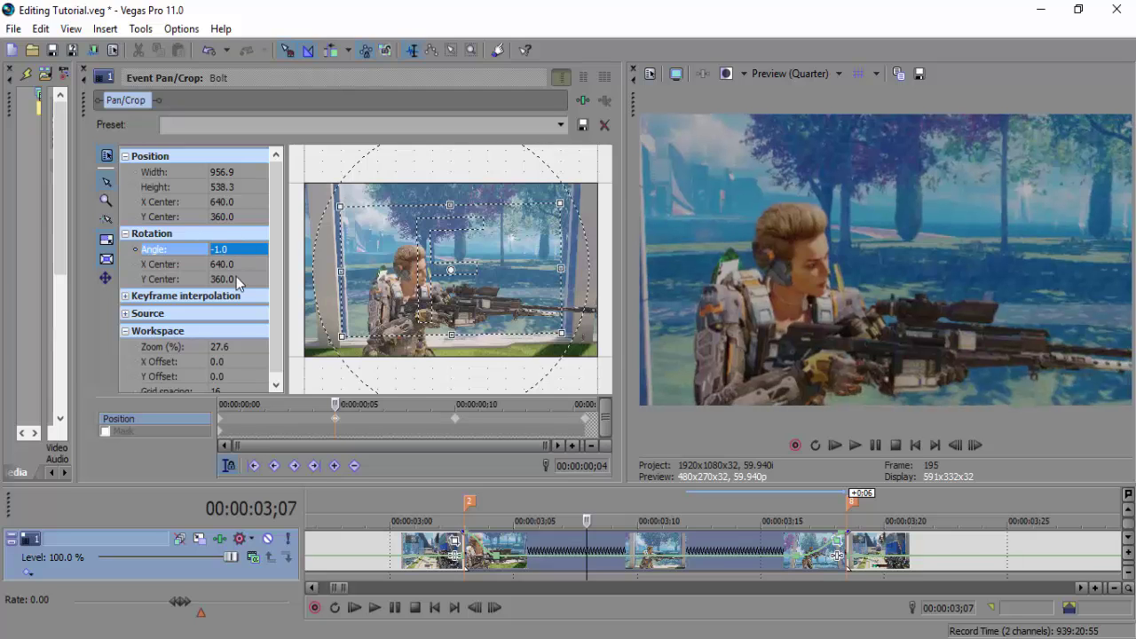
- Check the Bolt clip's Position keyframes and resize the crop at 00:00:00;04 to about 996 x 560
left_click(223, 418)
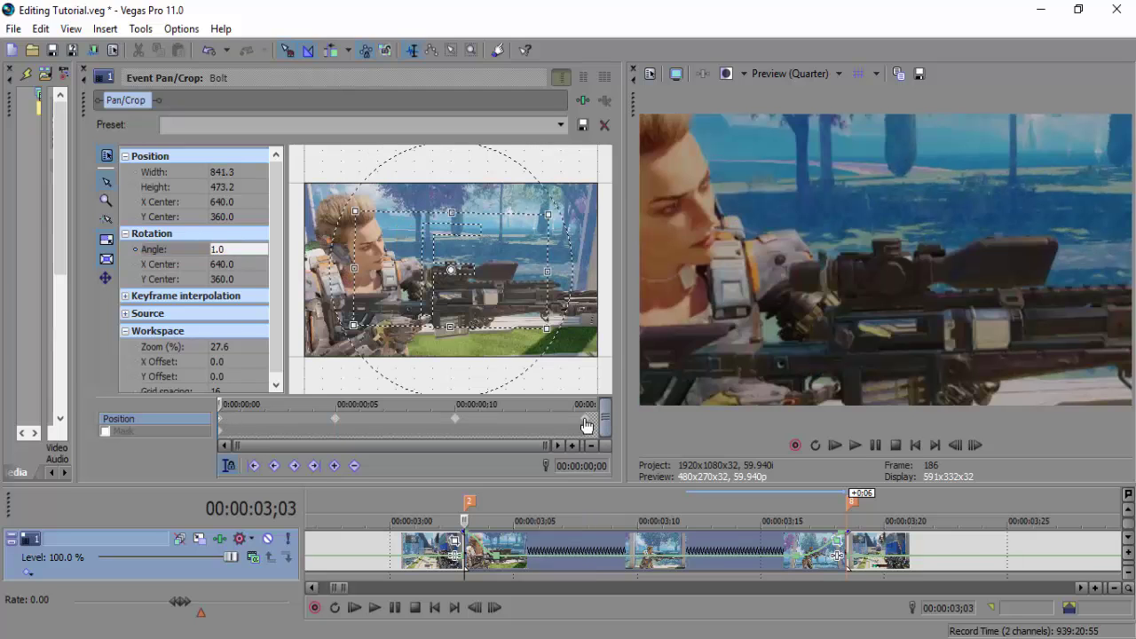
left_click(583, 421)
left_click(458, 421)
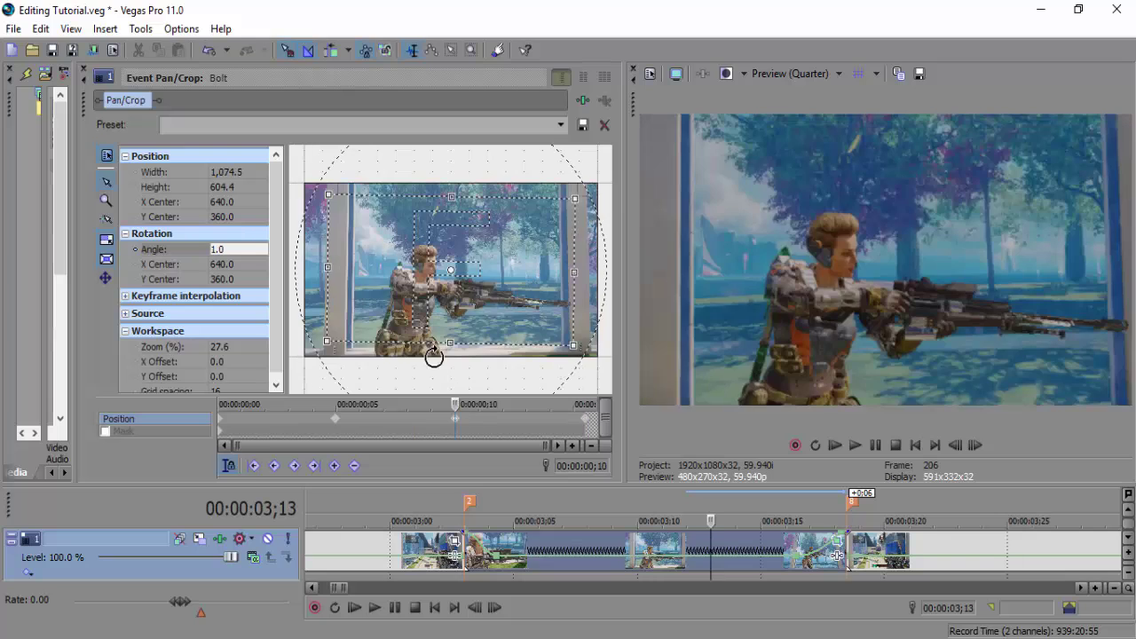
left_click_drag(450, 344, 451, 340)
left_click(339, 430)
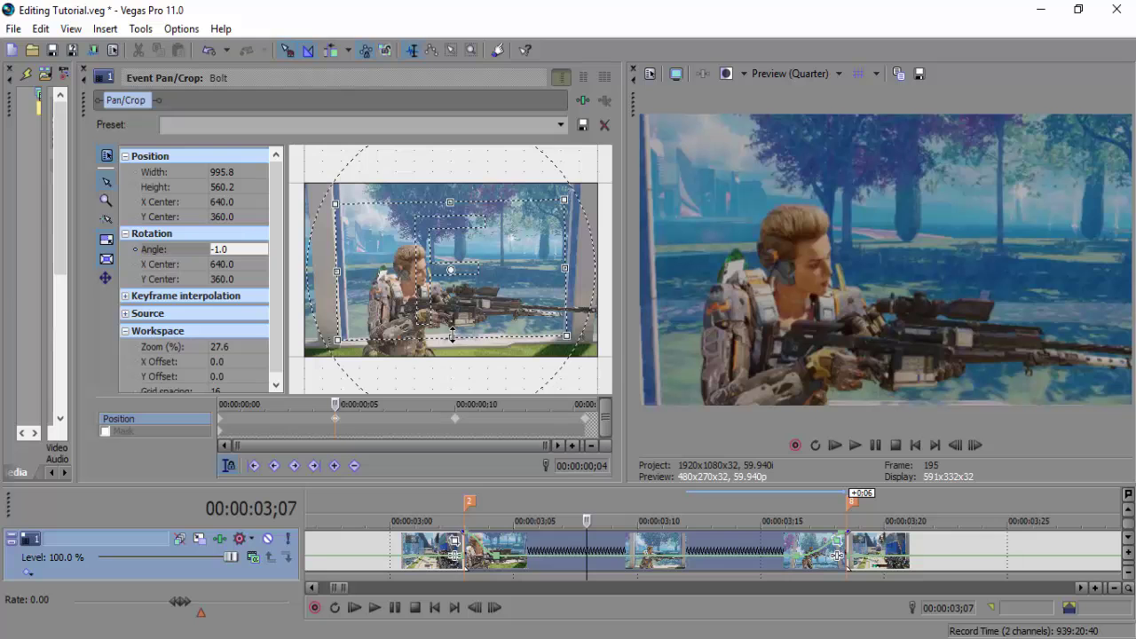
- Play the Bolt clip from its first frame to review the zoom and rotation motion
left_click(221, 425)
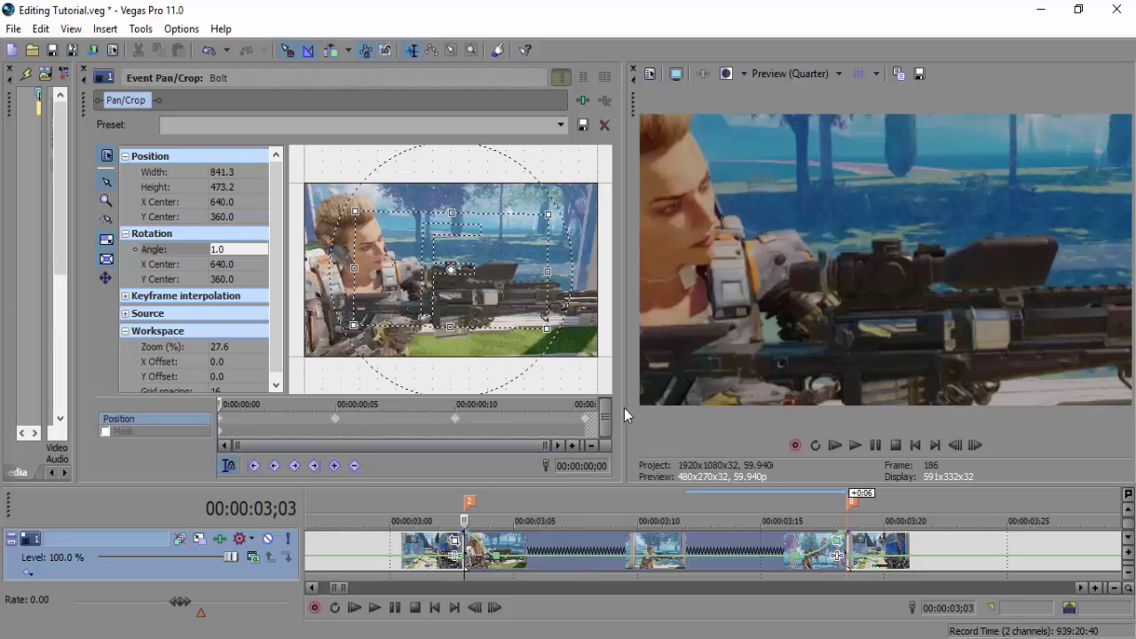
left_click(854, 444)
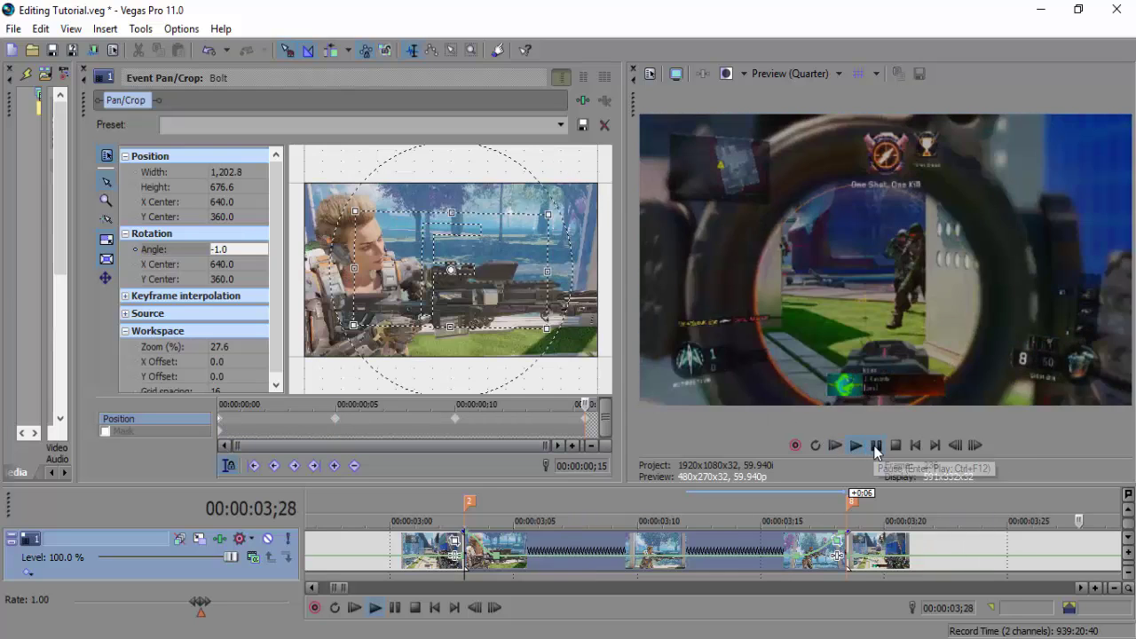
left_click(462, 549)
left_click(373, 611)
left_click(372, 610)
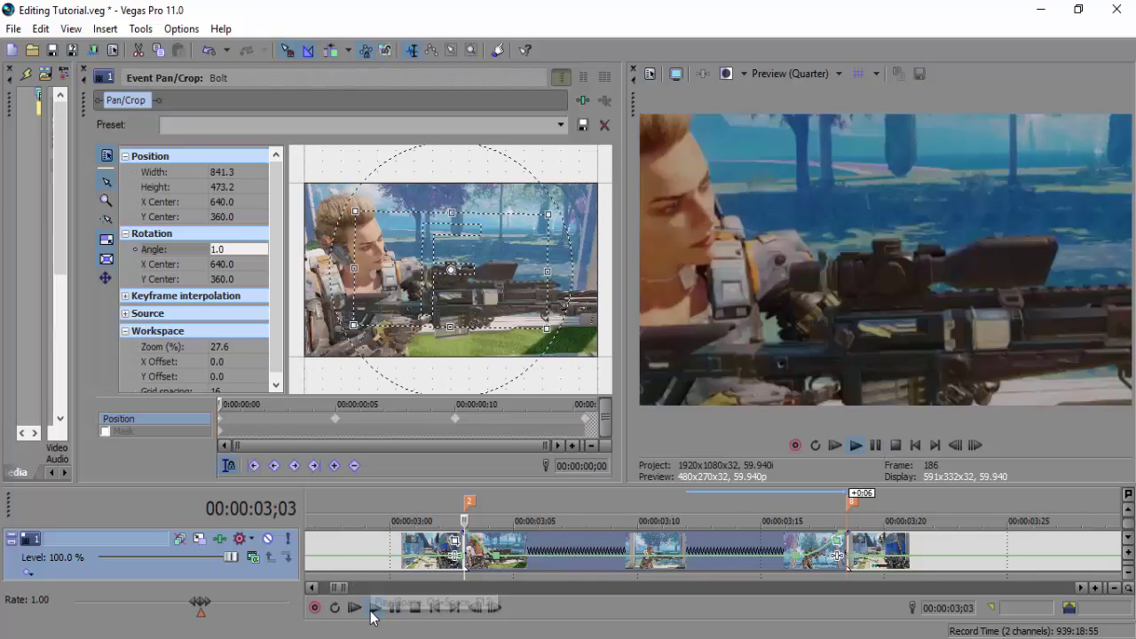
left_click(372, 610)
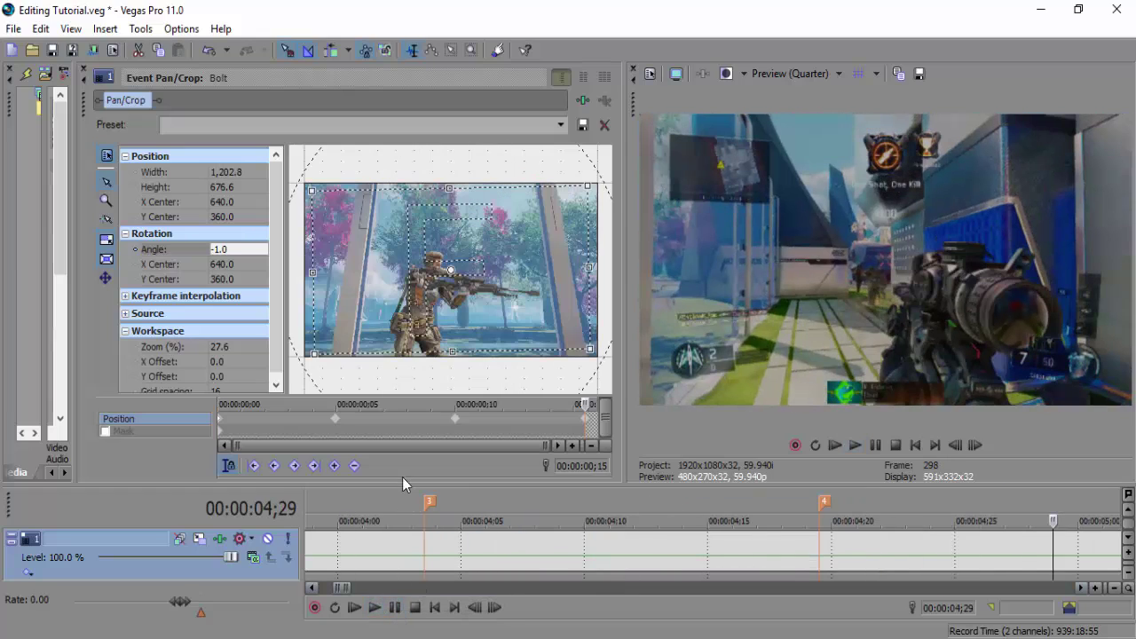
- Close the Event Pan/Crop view and resize the workspace to show the audio tracks and project media
left_click_drag(403, 484, 404, 365)
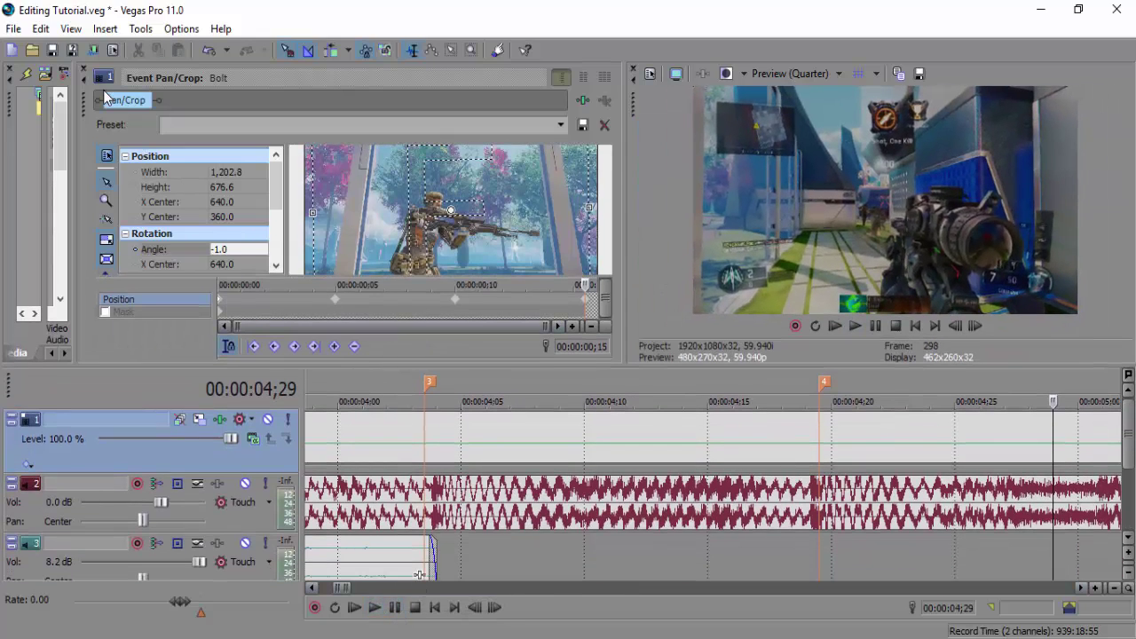
left_click(85, 69)
left_click_drag(622, 297, 505, 294)
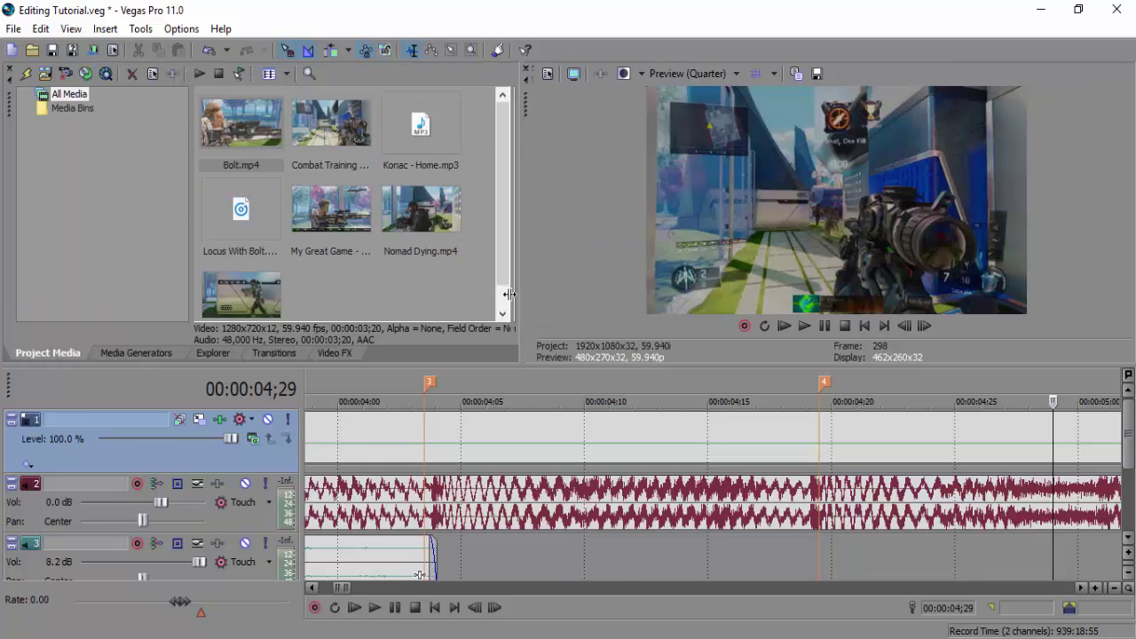
left_click_drag(505, 294, 481, 295)
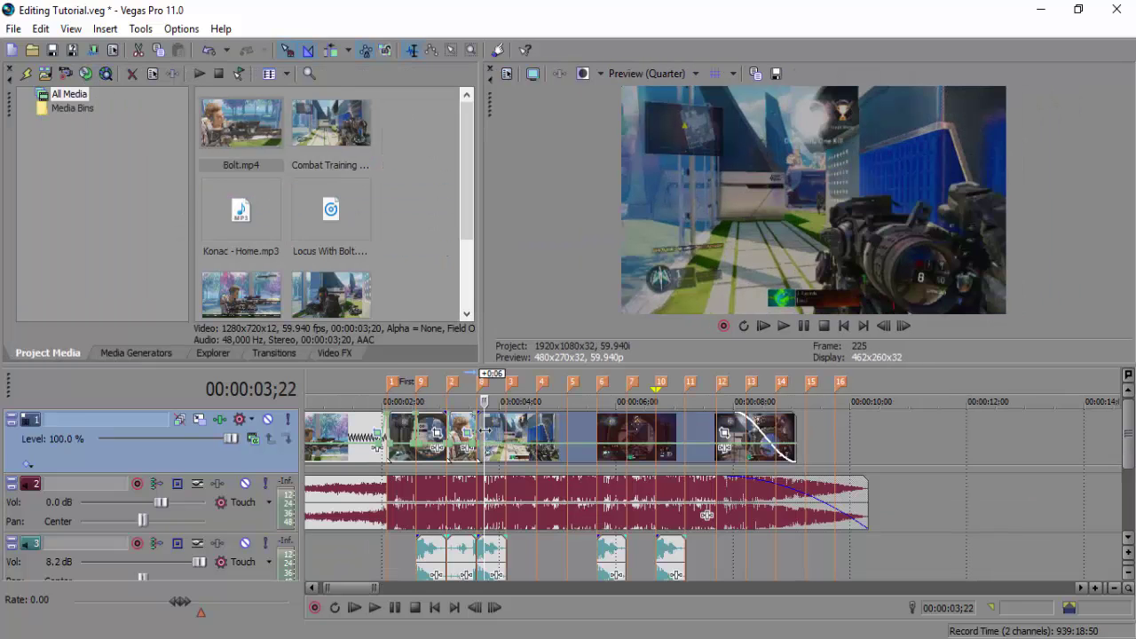
- Play the montage from 00:00:02;14 through the Bolt clip to review its timing against the music
left_click_drag(488, 428, 480, 427)
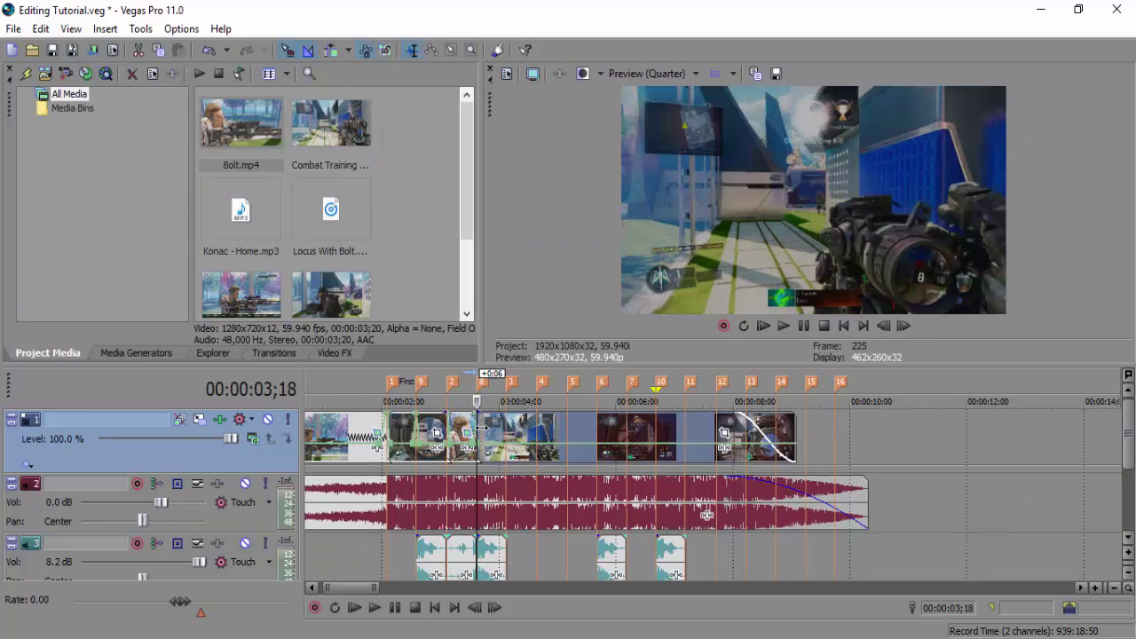
left_click(1096, 587)
left_click(1096, 588)
left_click(1096, 588)
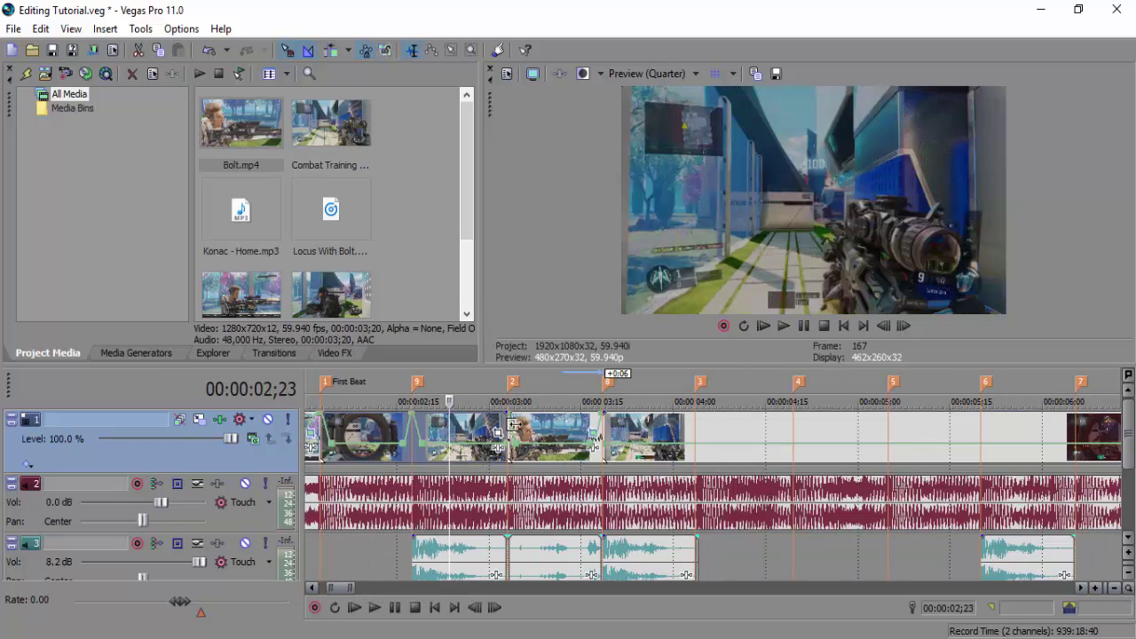
left_click(646, 436)
left_click(535, 440)
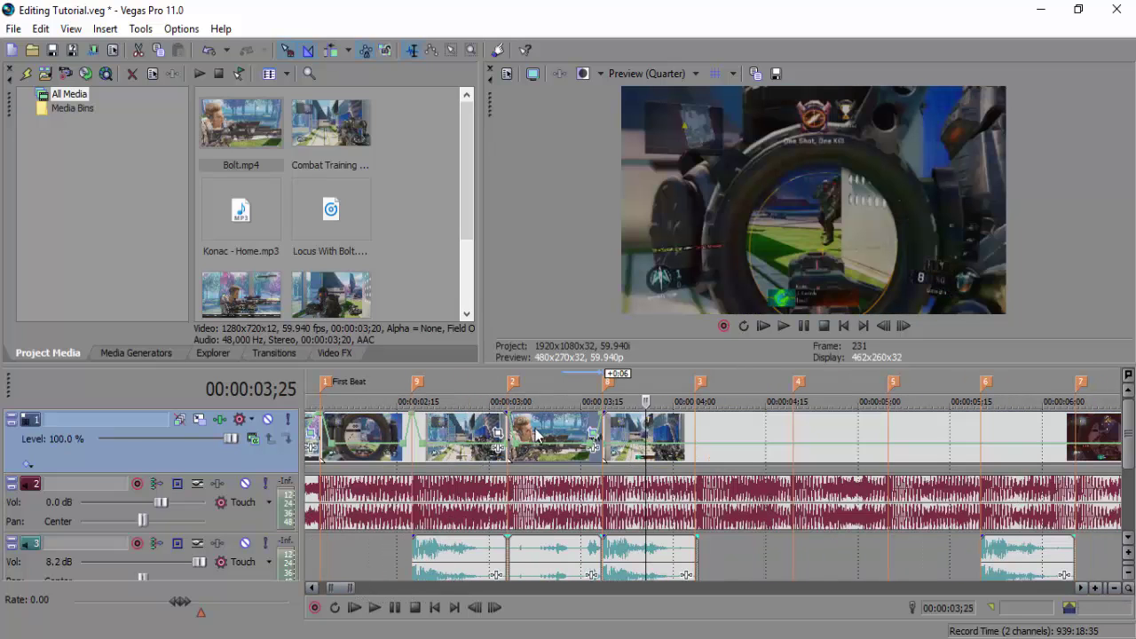
left_click(391, 434)
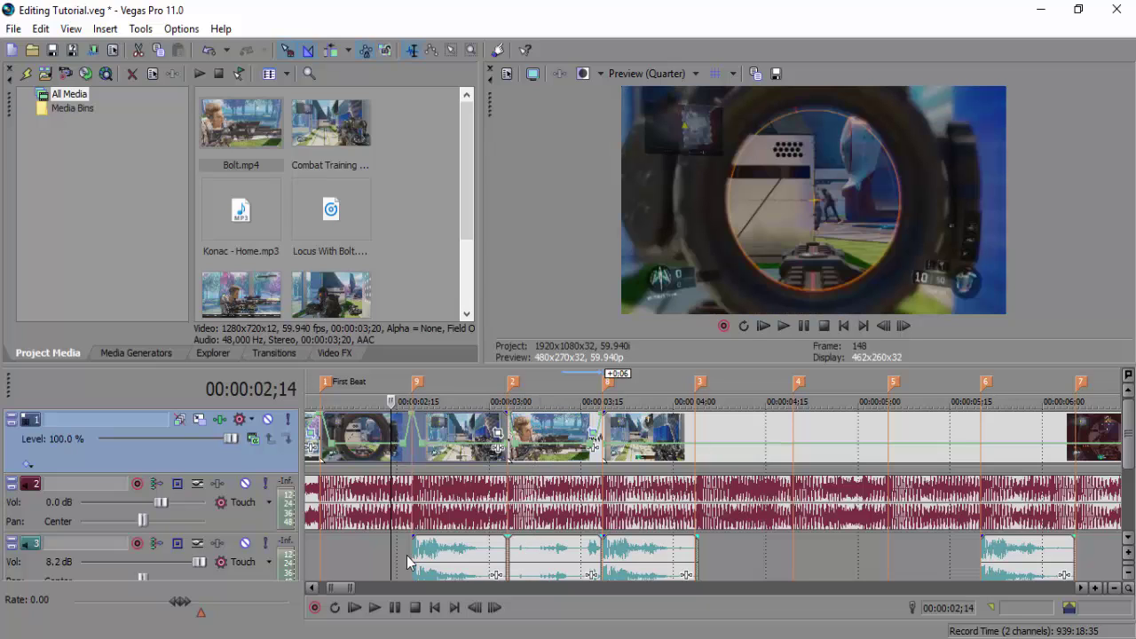
left_click(382, 607)
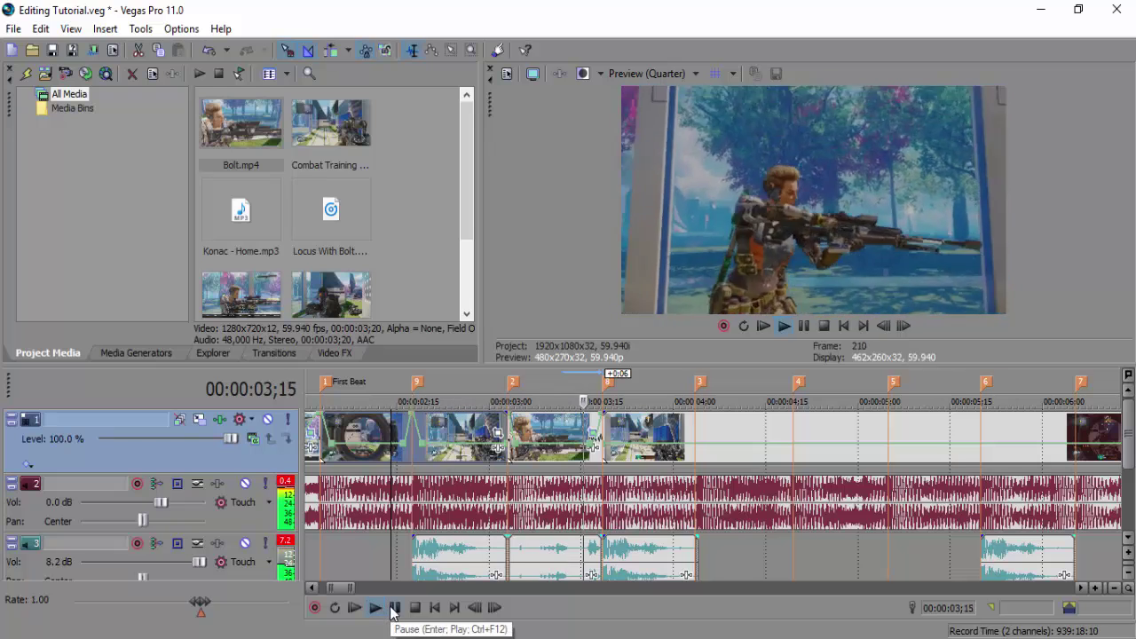
left_click(394, 613)
- Raise the velocity envelope of the gameplay clip after the Bolt clip to its upper limit and preview the transition
left_click(621, 448)
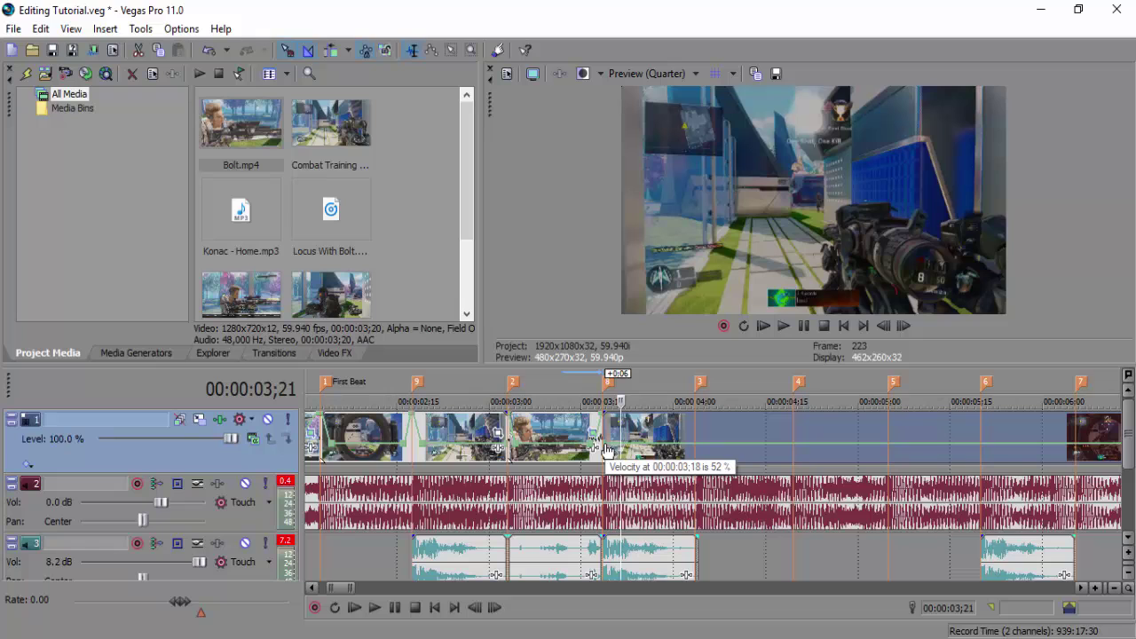
left_click_drag(607, 450, 607, 398)
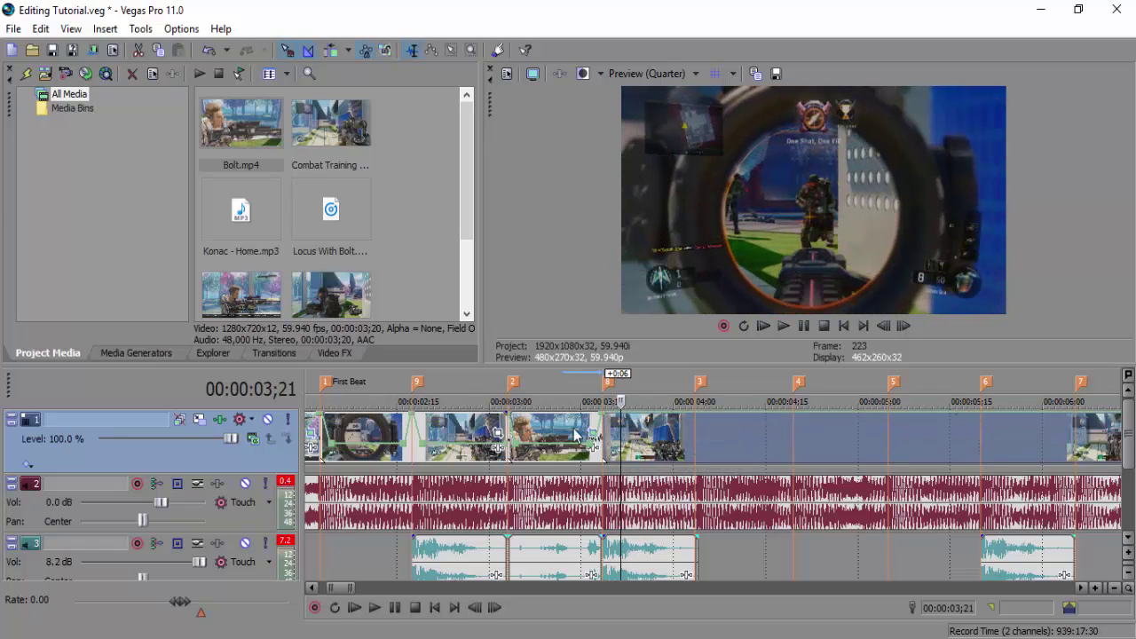
left_click(569, 430)
left_click(780, 327)
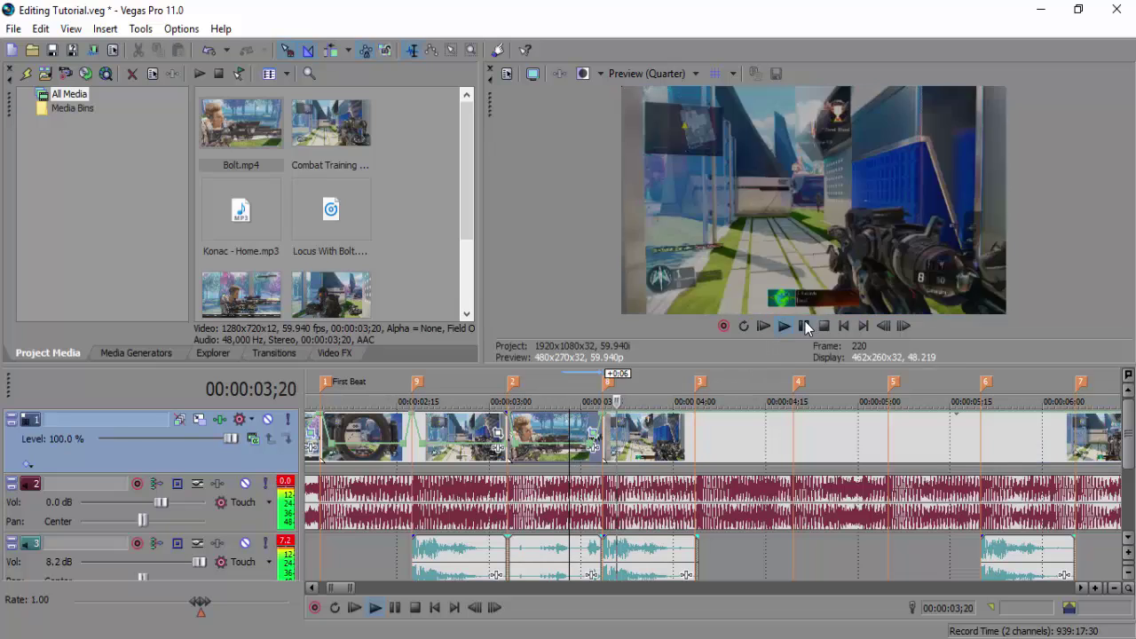
left_click(803, 325)
- Split the gameplay clip after the Bolt clip at 00:00:03;24, on the frame where the player is aiming through the scope
left_click(610, 445)
left_click(610, 445)
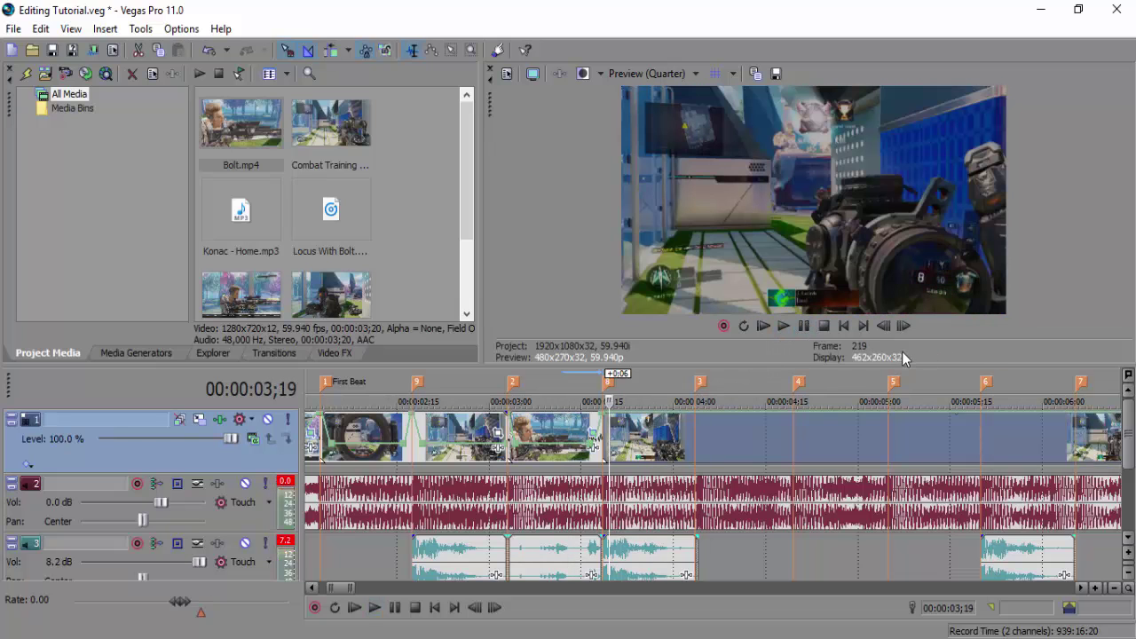
left_click(902, 328)
left_click(899, 330)
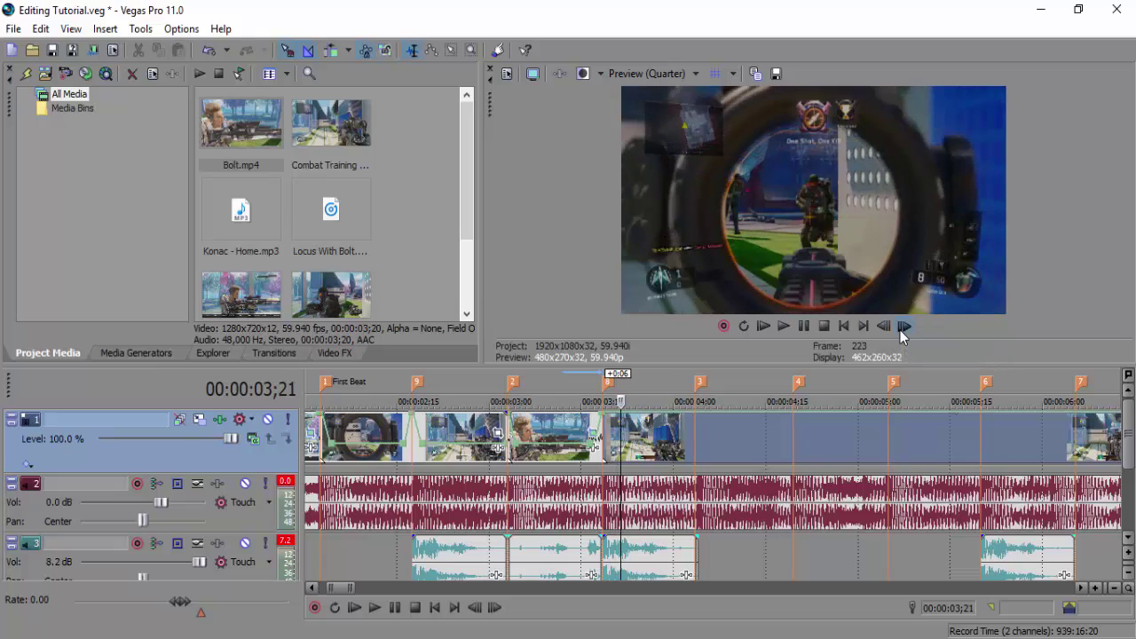
left_click(899, 330)
left_click(900, 330)
left_click(900, 331)
left_click(900, 331)
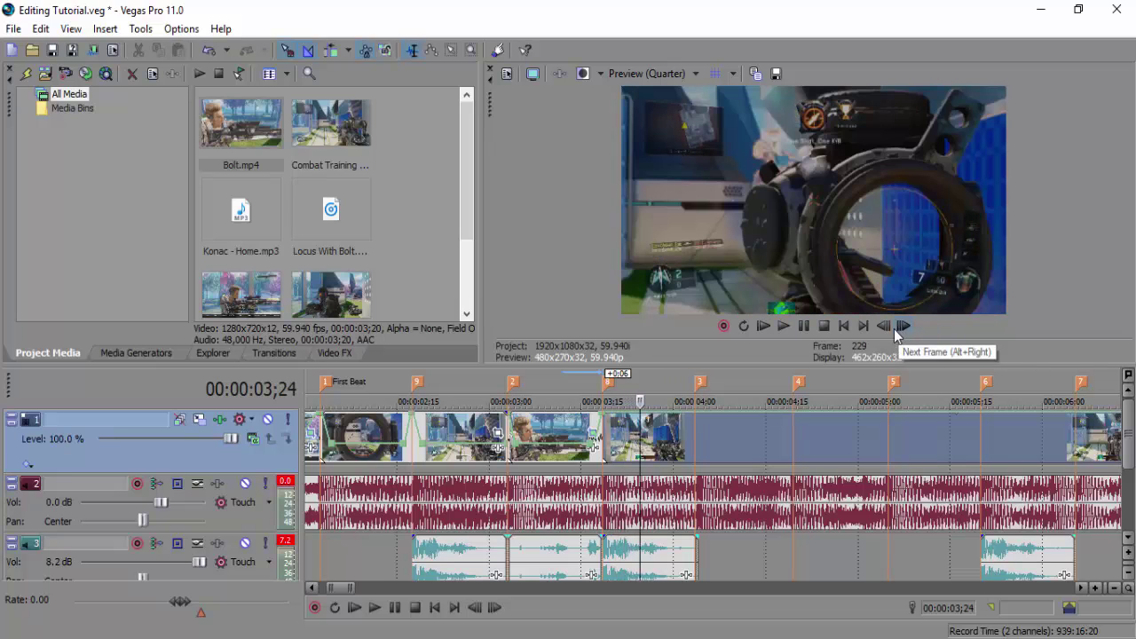
left_click(888, 327)
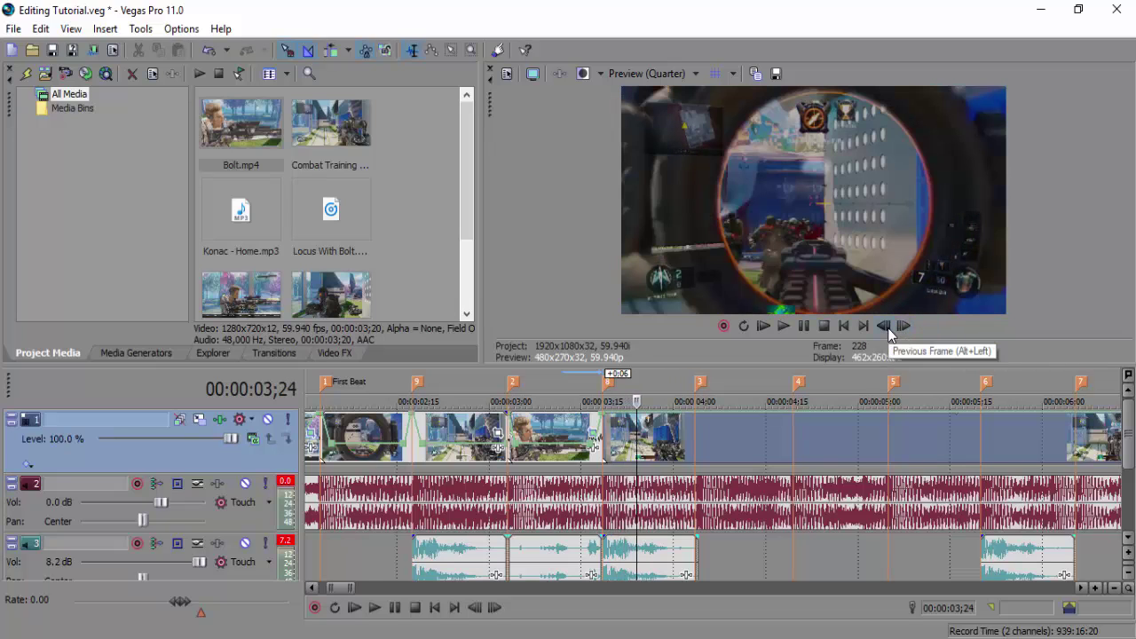
- Delete the short piece before the split, start the remaining clip at marker 8, and ramp its velocity down from the start
left_click(616, 430)
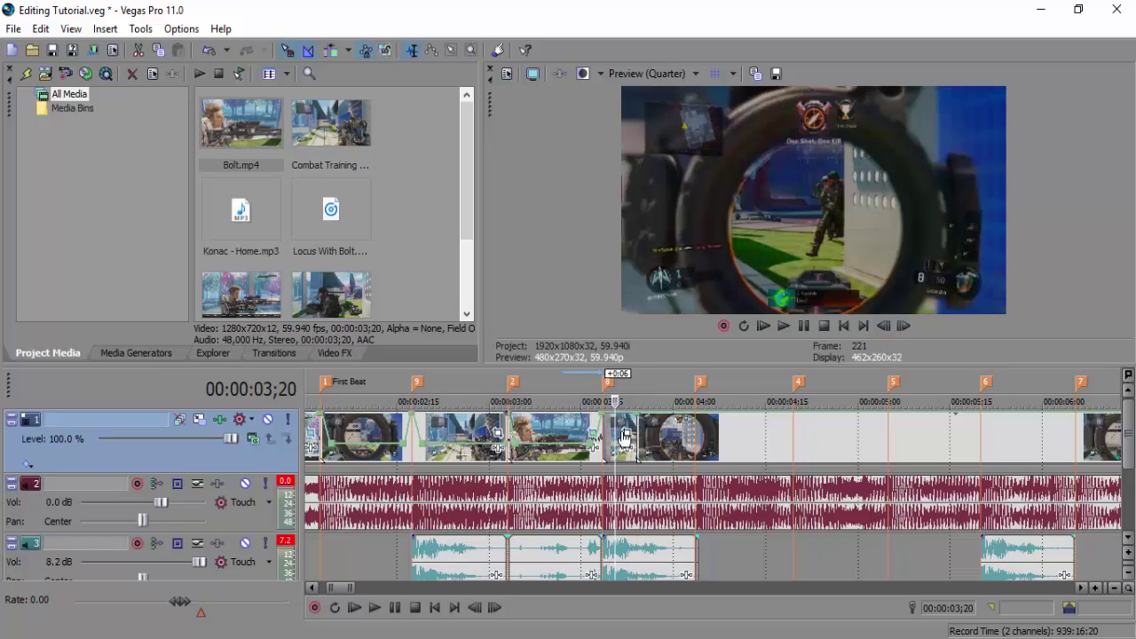
left_click_drag(624, 437, 620, 451)
double_click(622, 416)
- Play the transition from the Bolt clip into the trimmed gameplay clip to review the velocity ramp
left_click(790, 327)
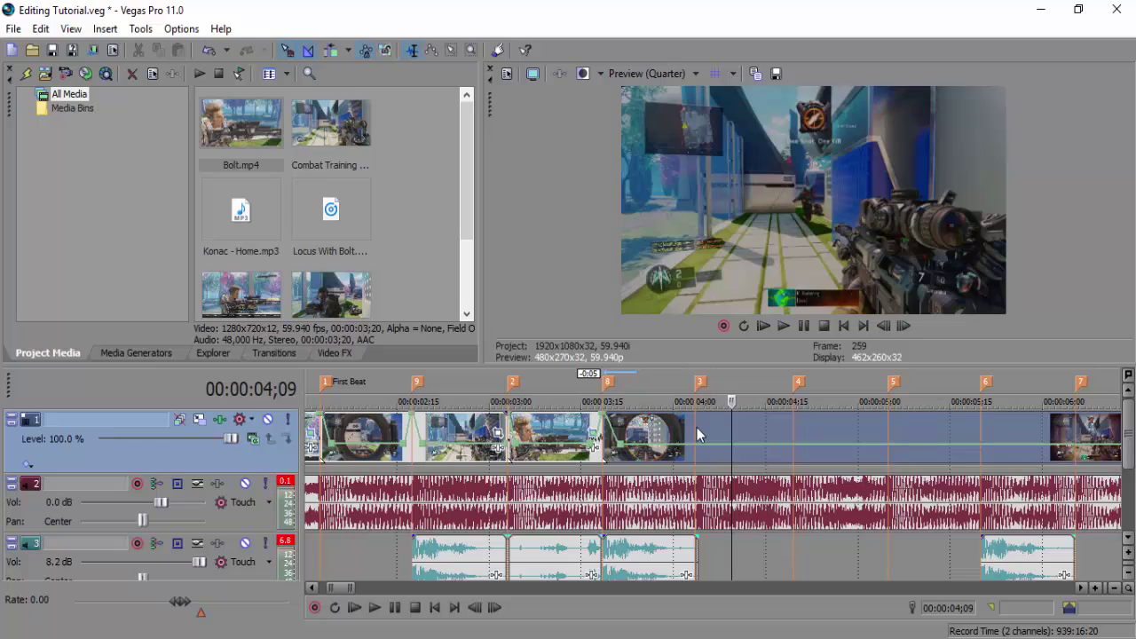
left_click(696, 427)
left_click(575, 423)
left_click(783, 326)
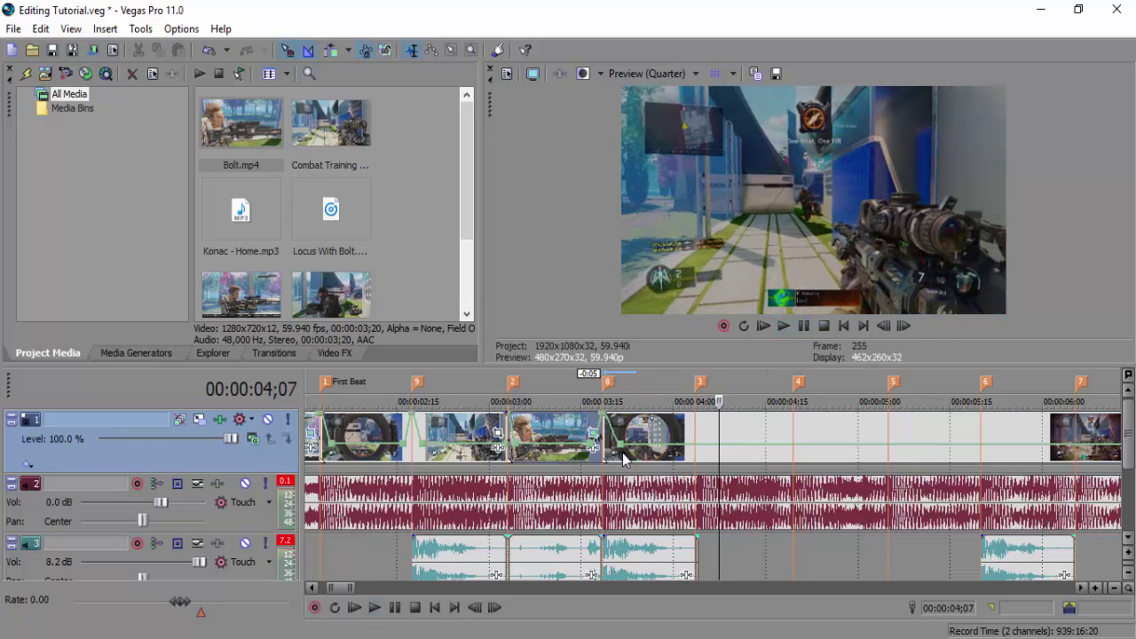
- Move the low velocity point after marker 8 slightly later to lengthen the ramp, and preview it
left_click_drag(621, 454, 630, 453)
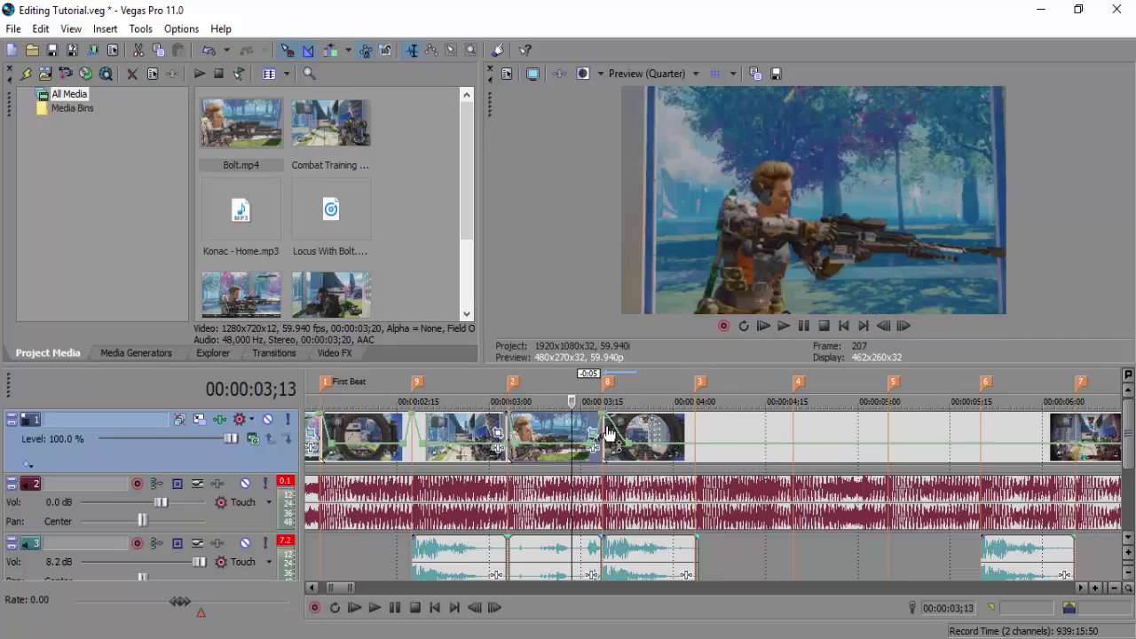
left_click(786, 326)
left_click(789, 326)
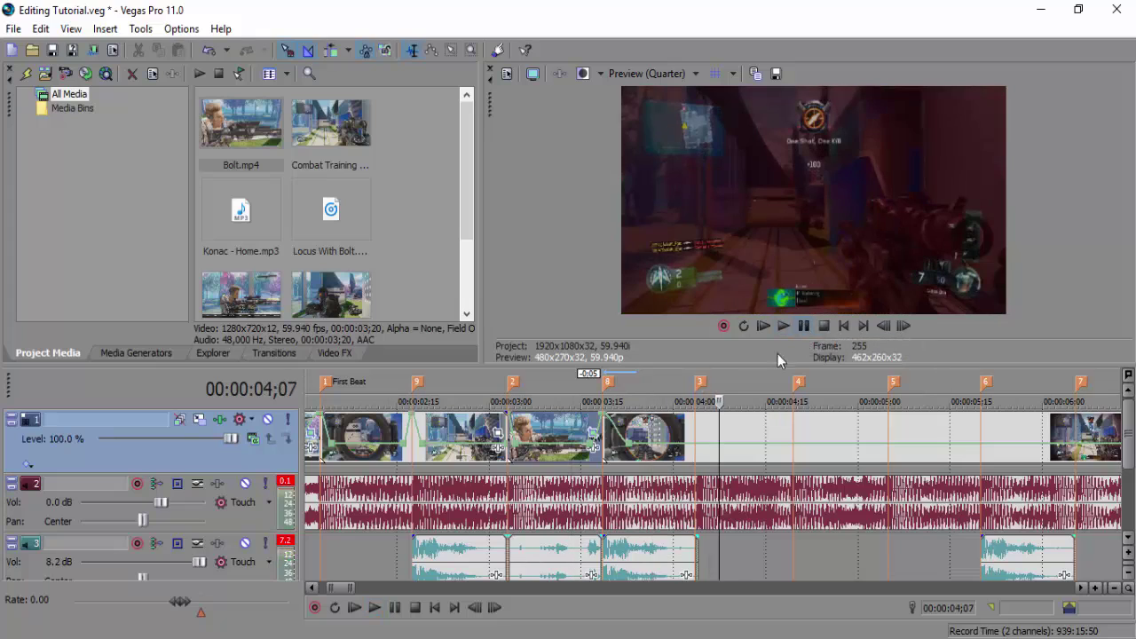
- Split the gameplay clip at marker 3 (00:00:04;03) and play the sequence from before marker 9
left_click(694, 425)
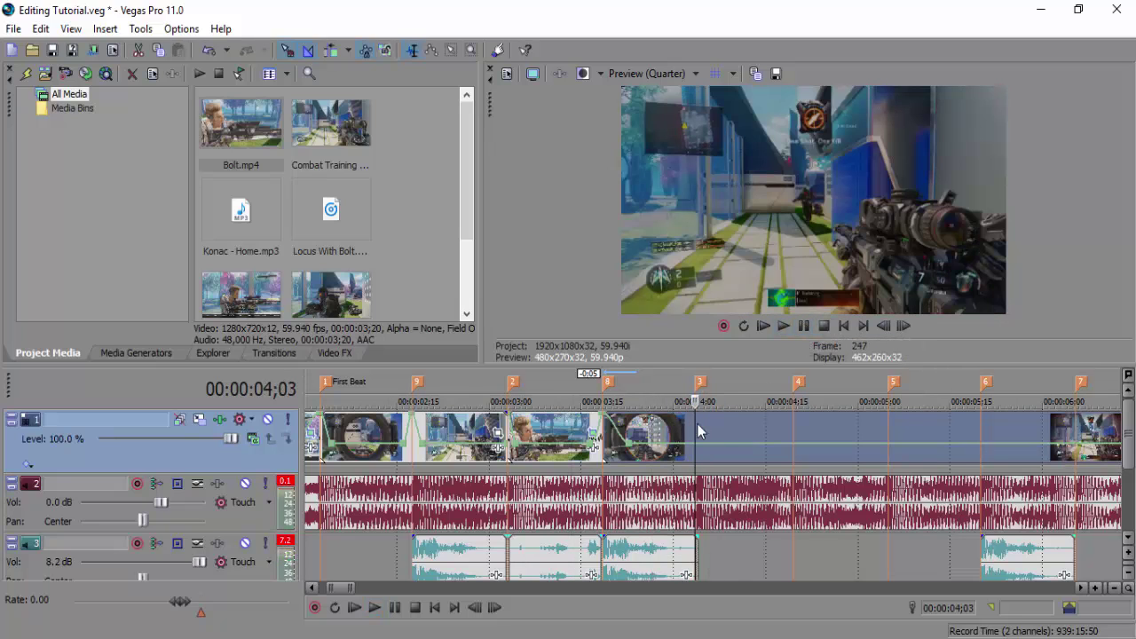
key("s")
left_click(383, 430)
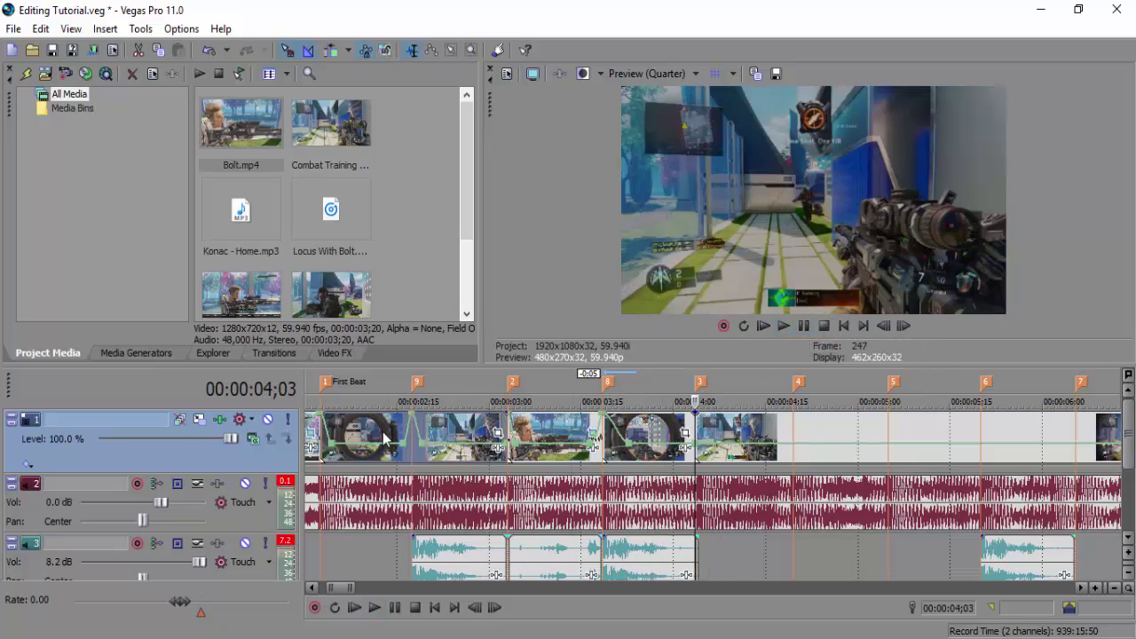
left_click(785, 328)
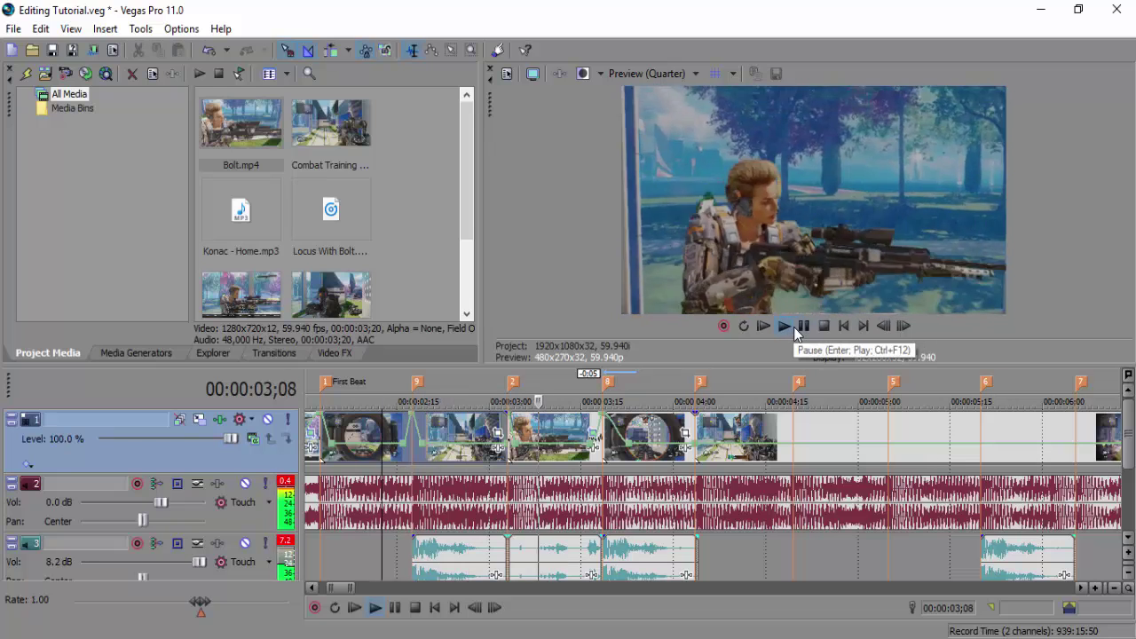
left_click(803, 327)
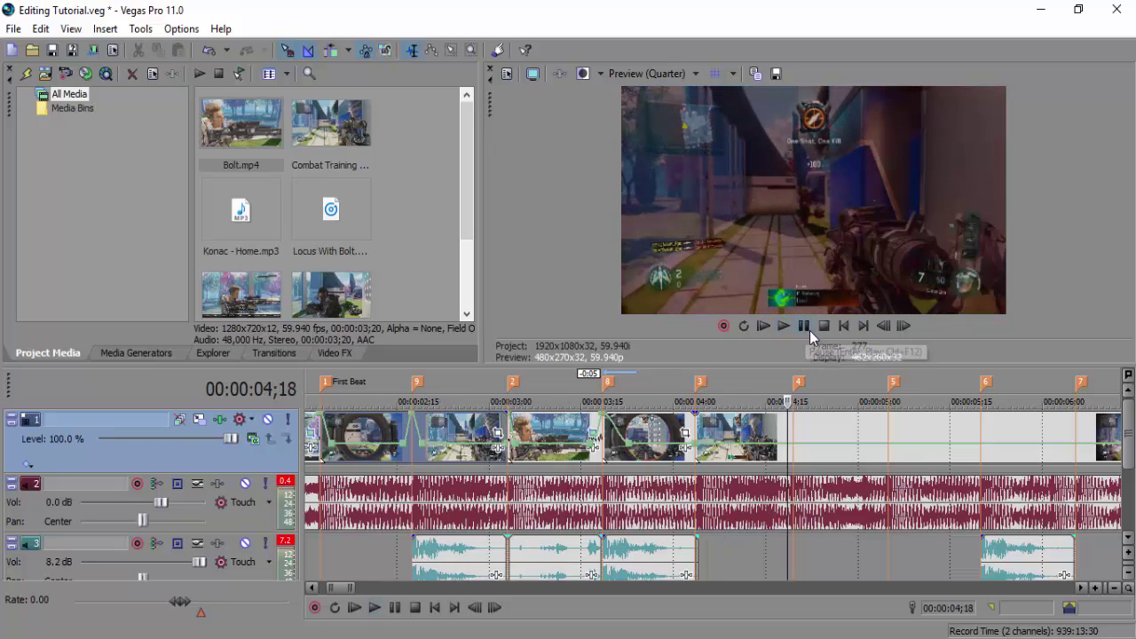
- Inspect the frames just after marker 8 and play the montage from the First Beat marker past marker 3
left_click(721, 435)
left_click(635, 434)
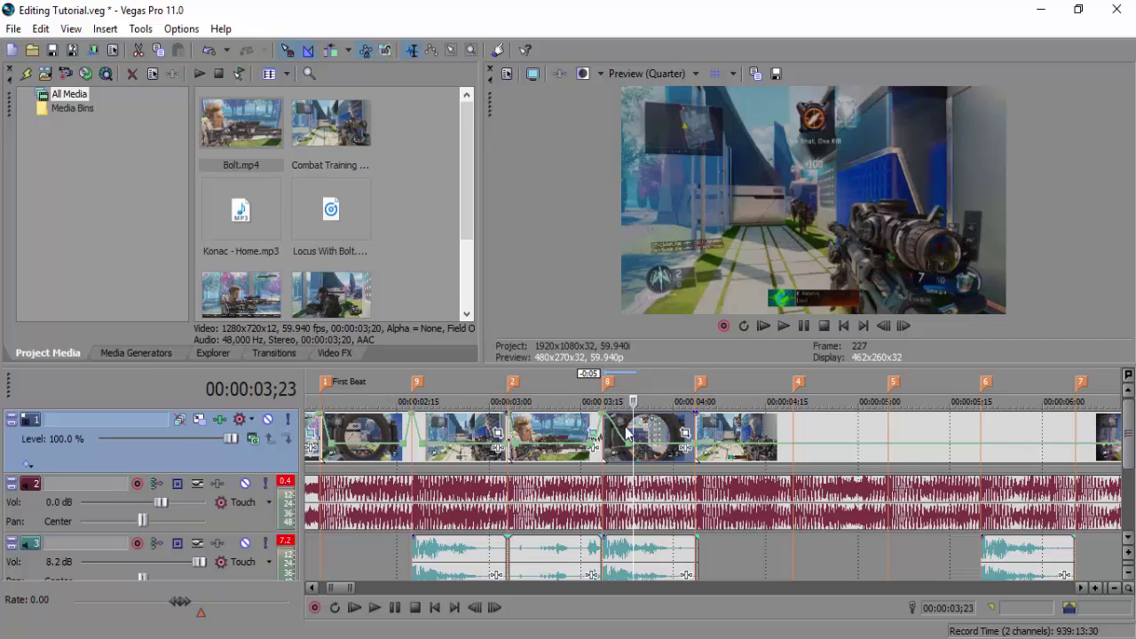
key("Left")
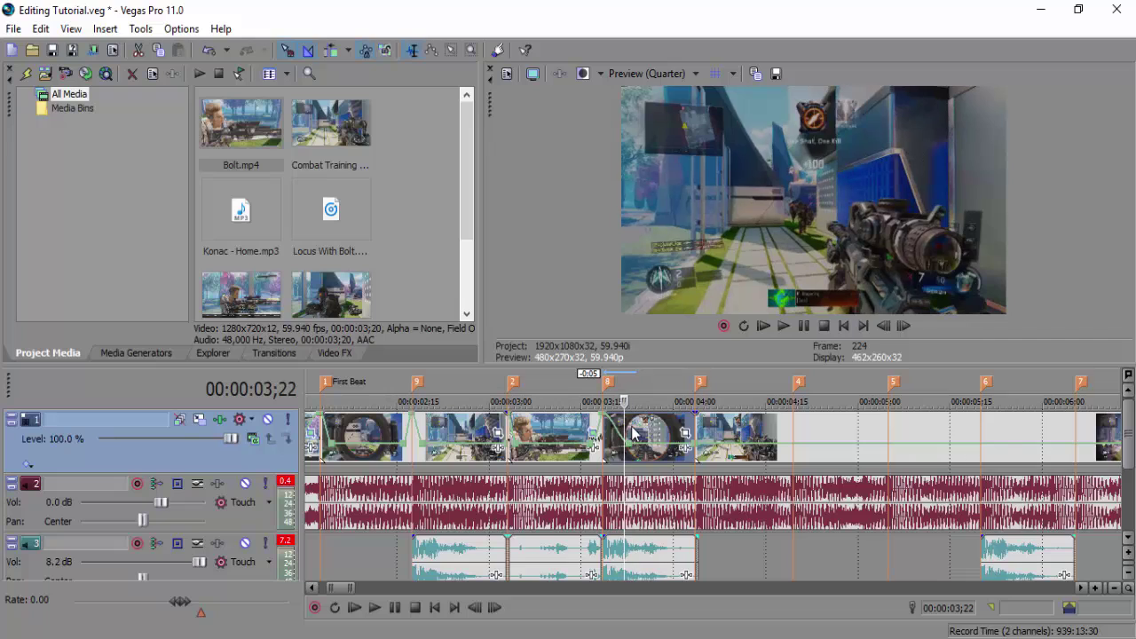
left_click(320, 436)
left_click(377, 607)
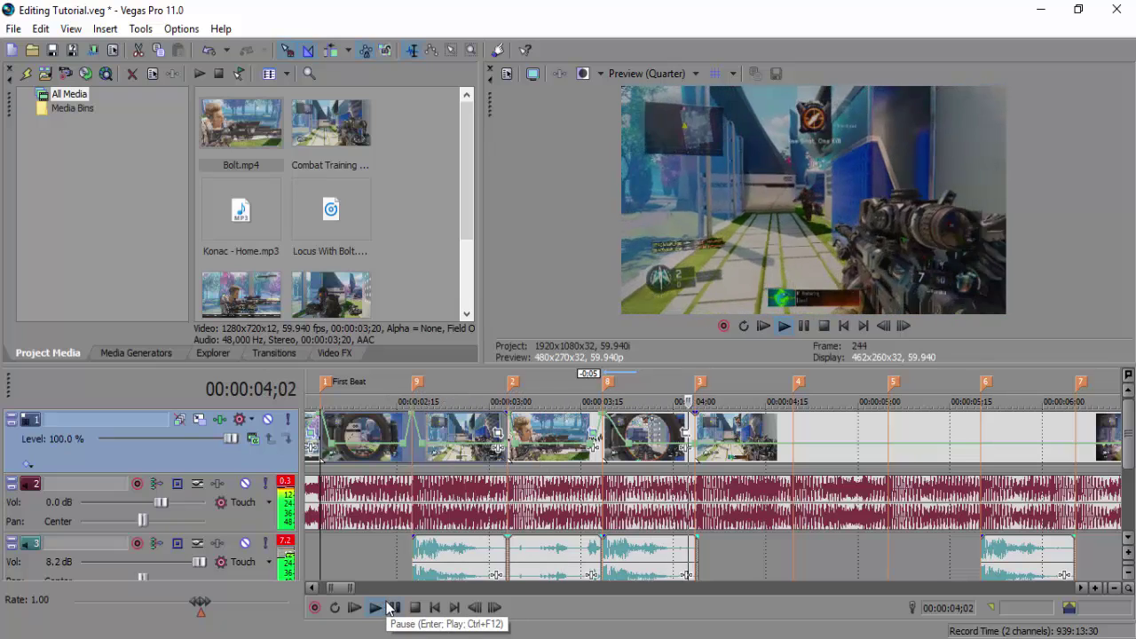
left_click(395, 607)
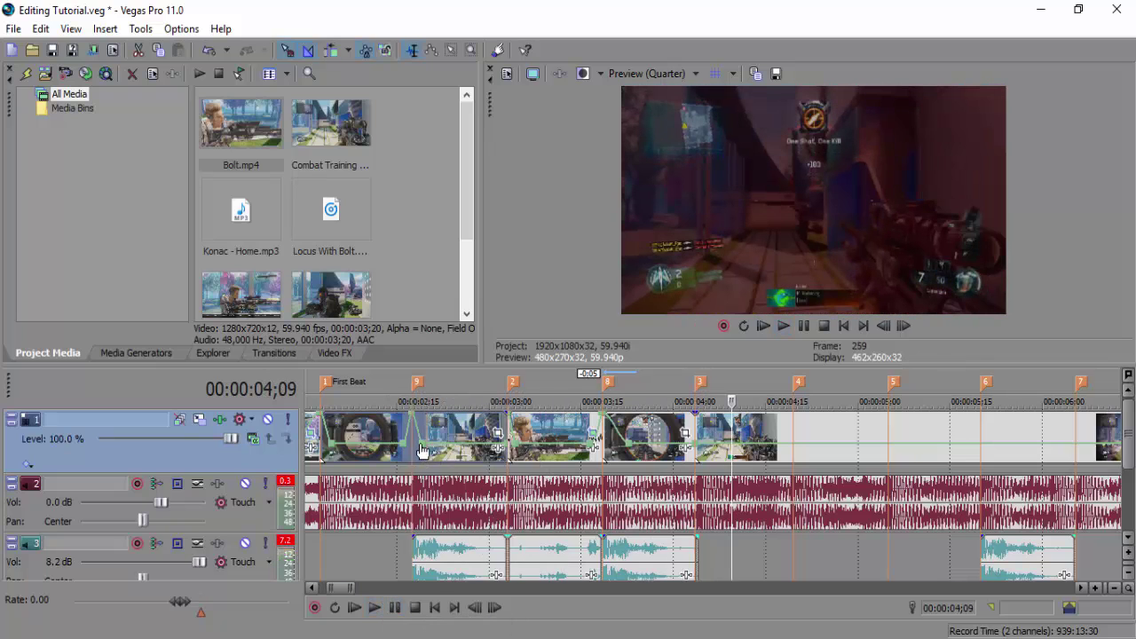
- Raise the low velocity point just after marker 9 to 72% and play the sequence from before marker 9
left_click(422, 447)
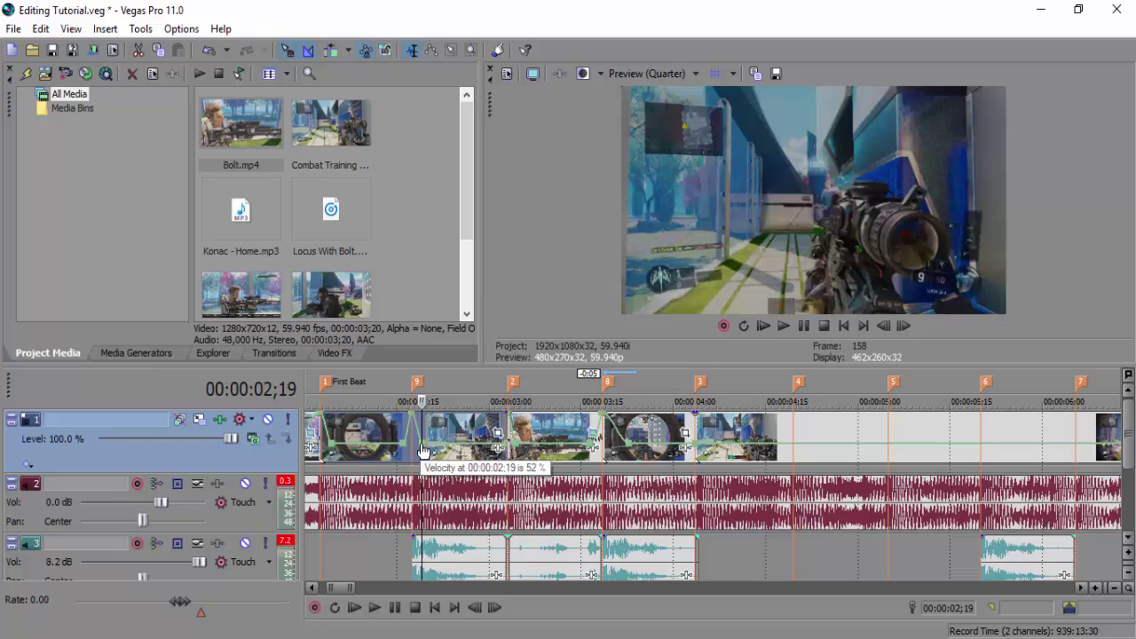
left_click_drag(422, 451, 429, 448)
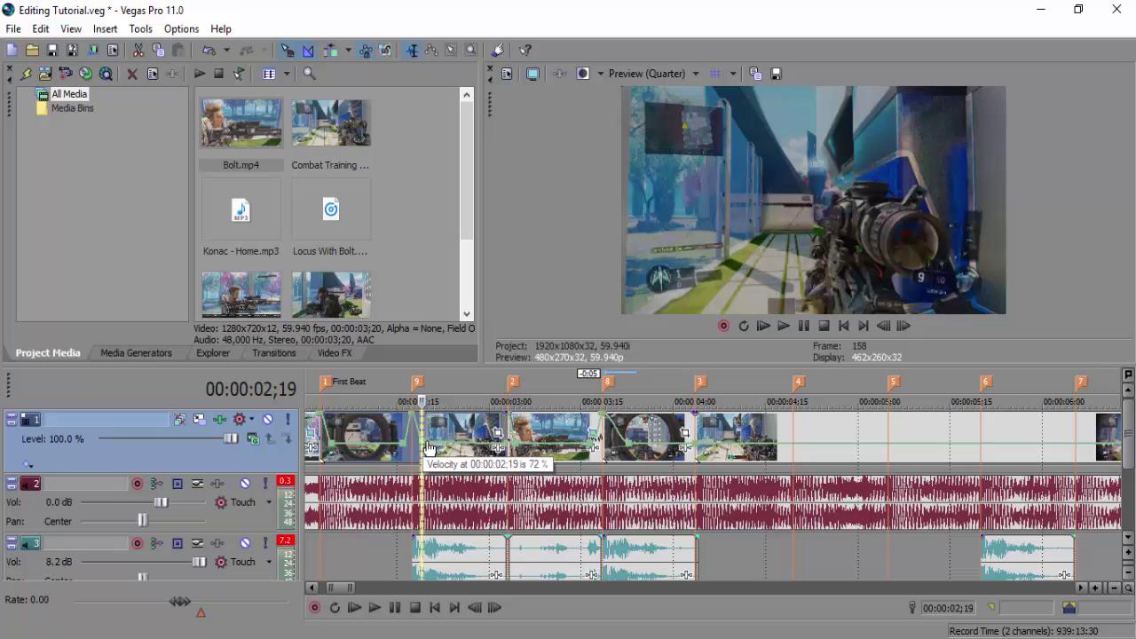
left_click(375, 607)
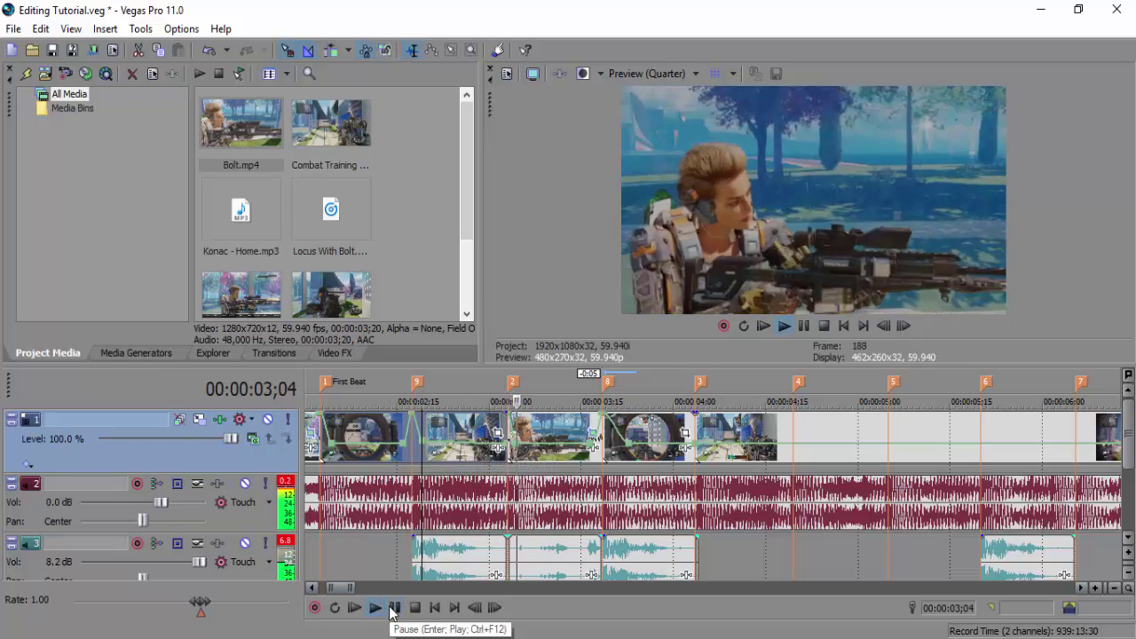
left_click(393, 609)
left_click(385, 454)
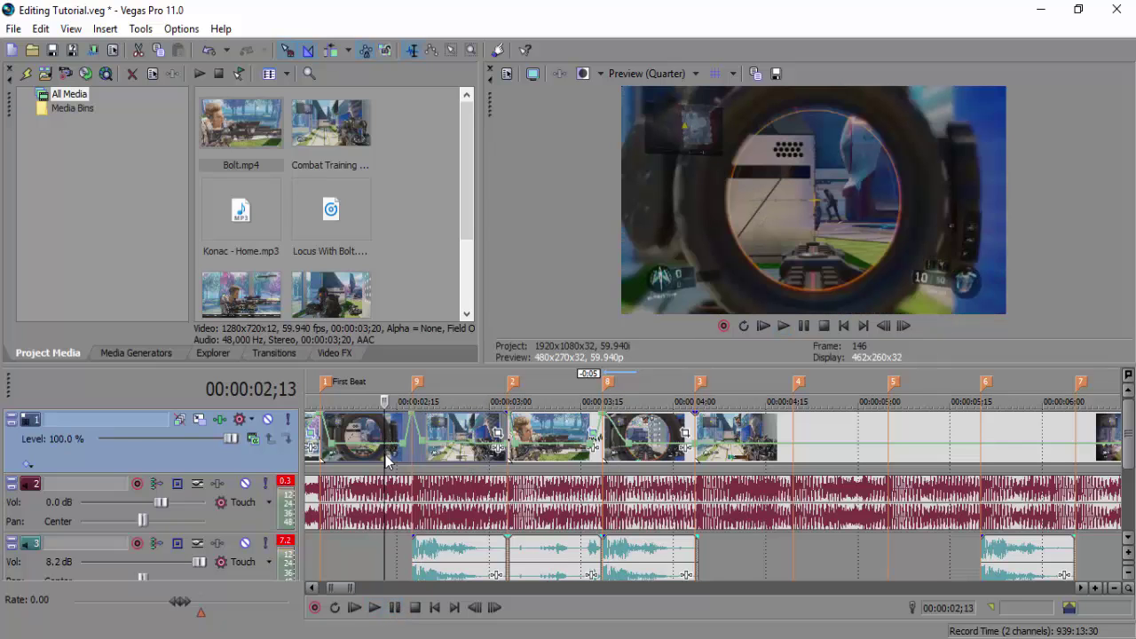
left_click(377, 610)
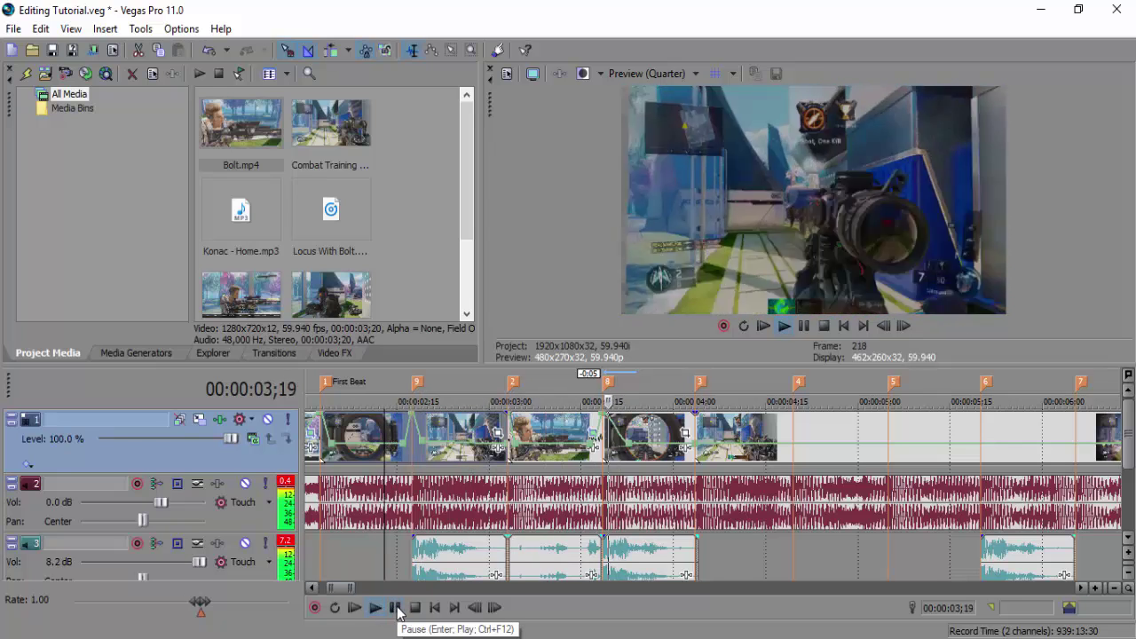
left_click(396, 609)
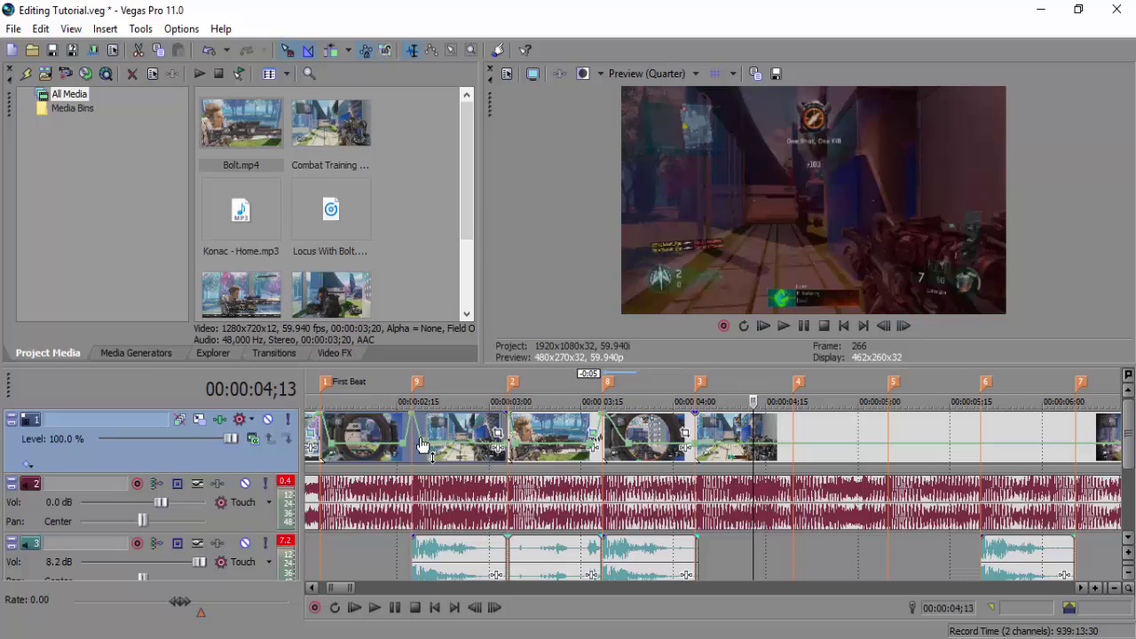
- Move the low velocity point after marker 9 to 00:00:02;23 at 52% and preview the longer ramp
mouse_move(422, 444)
left_mouse_down()
mouse_move(448, 450)
mouse_move(432, 456)
left_mouse_up()
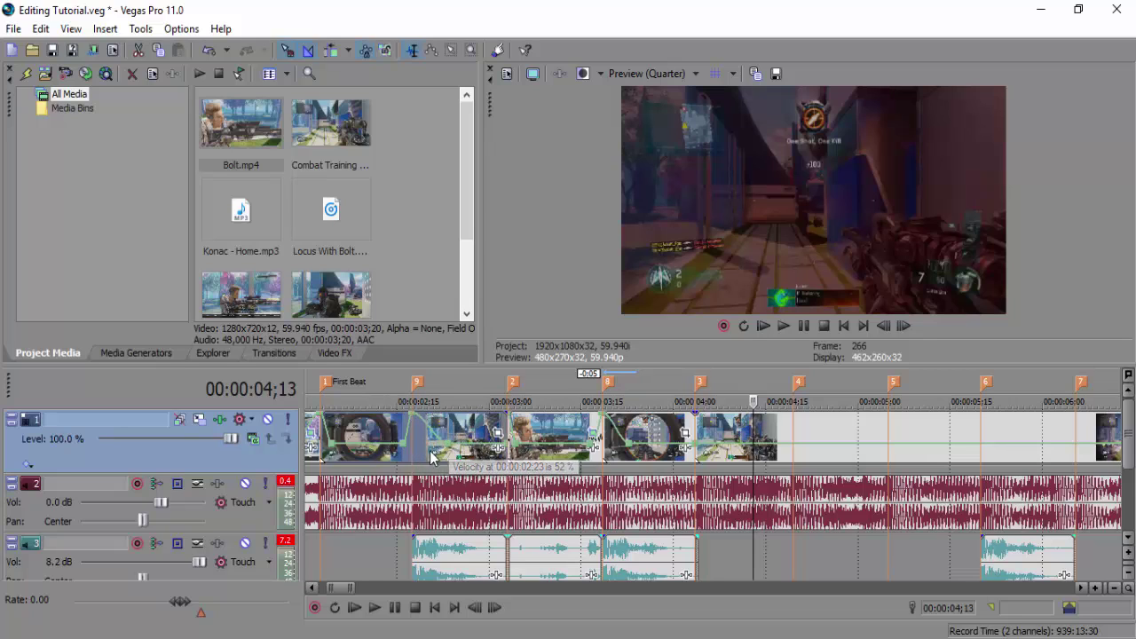
left_click(398, 473)
left_click(374, 609)
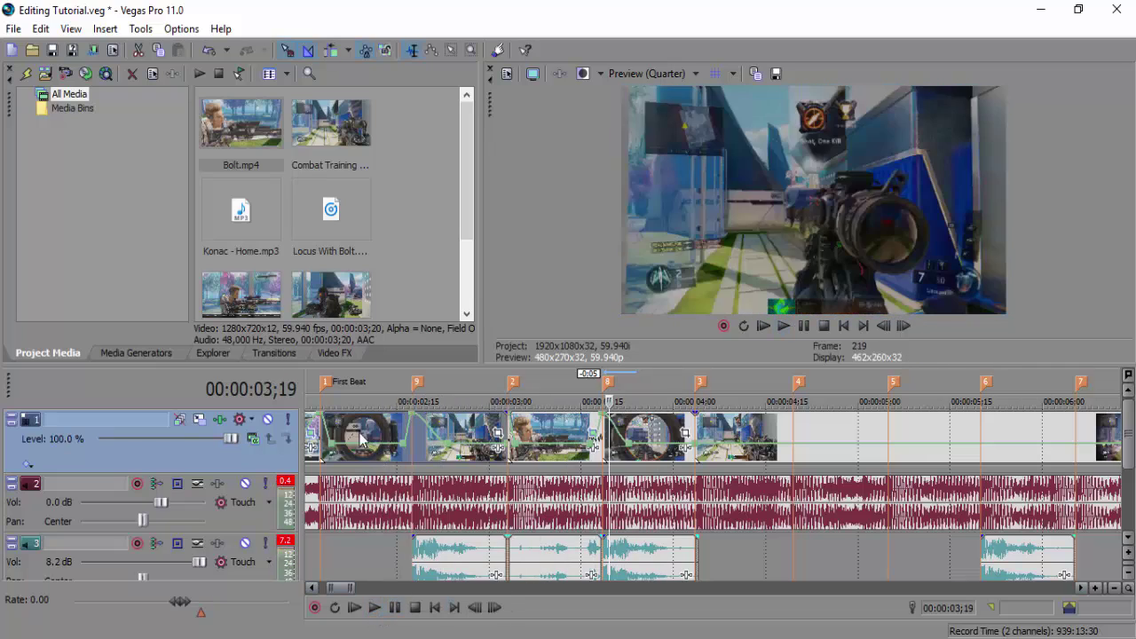
key("space")
left_click(375, 609)
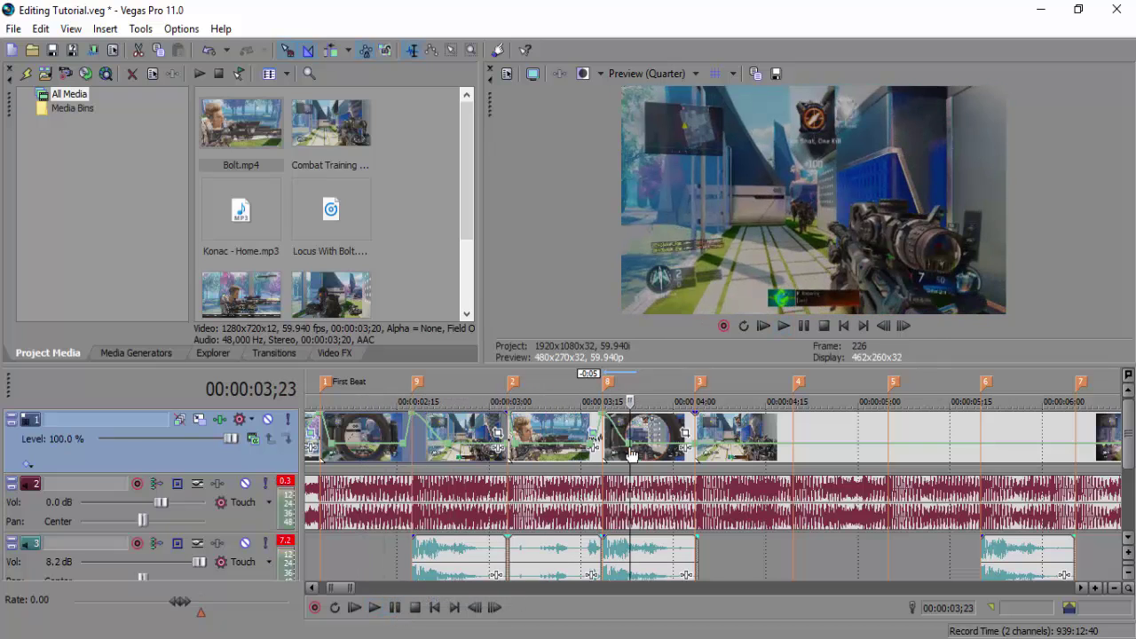
left_click_drag(447, 444, 424, 444)
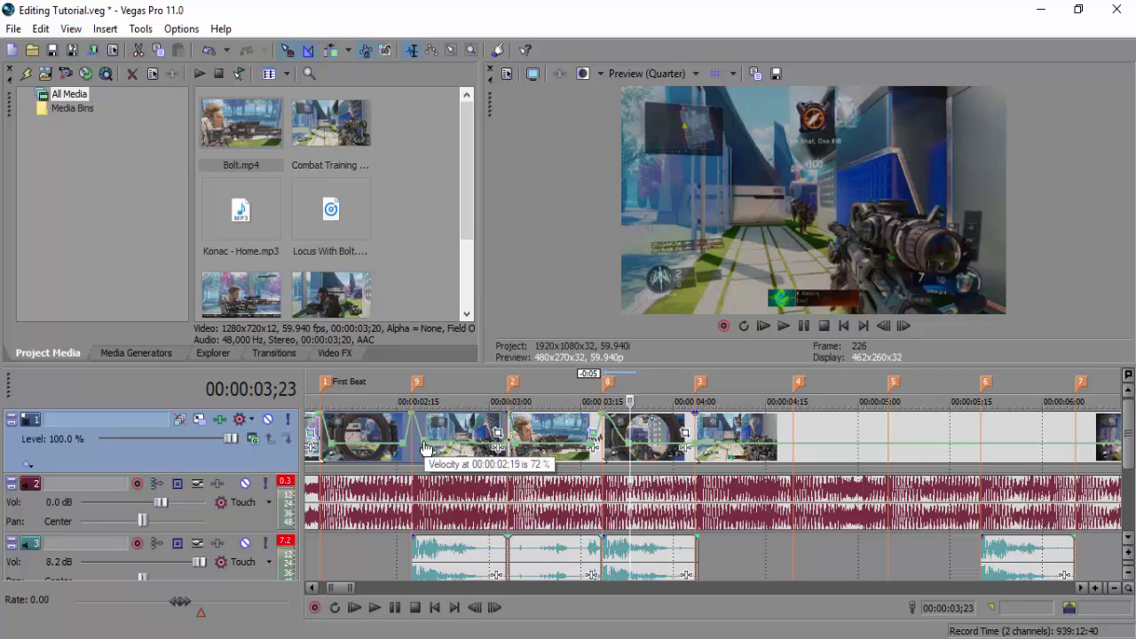
left_click_drag(427, 444, 451, 450)
left_click(459, 428)
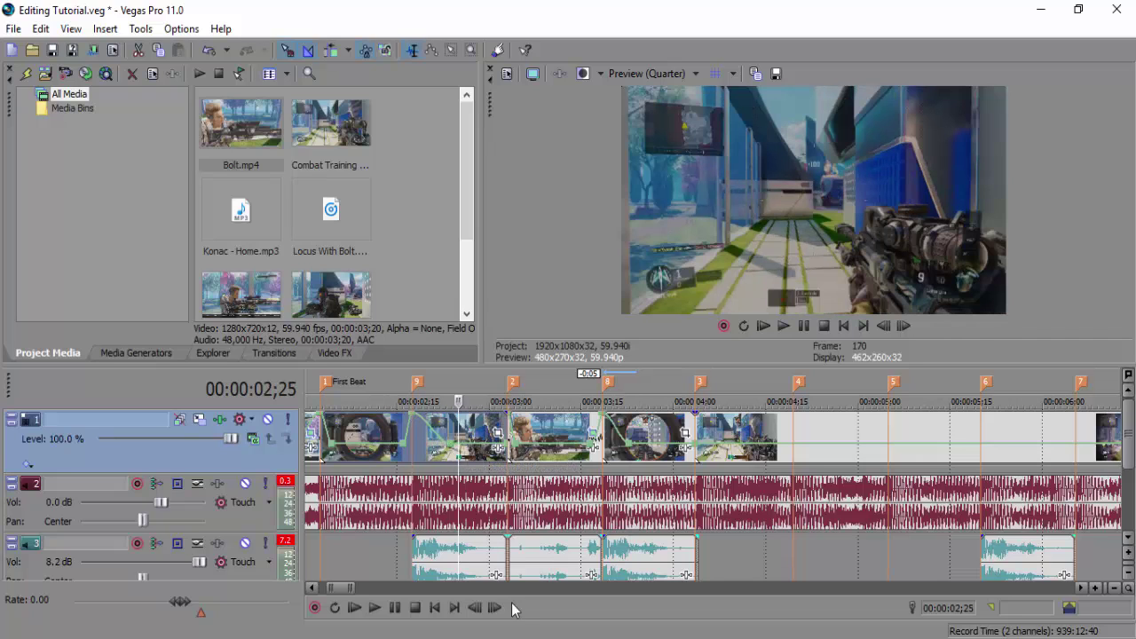
left_click(498, 608)
- Set the velocity ramp after marker 9 to Fast Fade with its low point at 45%, and preview the sequence
right_click(436, 432)
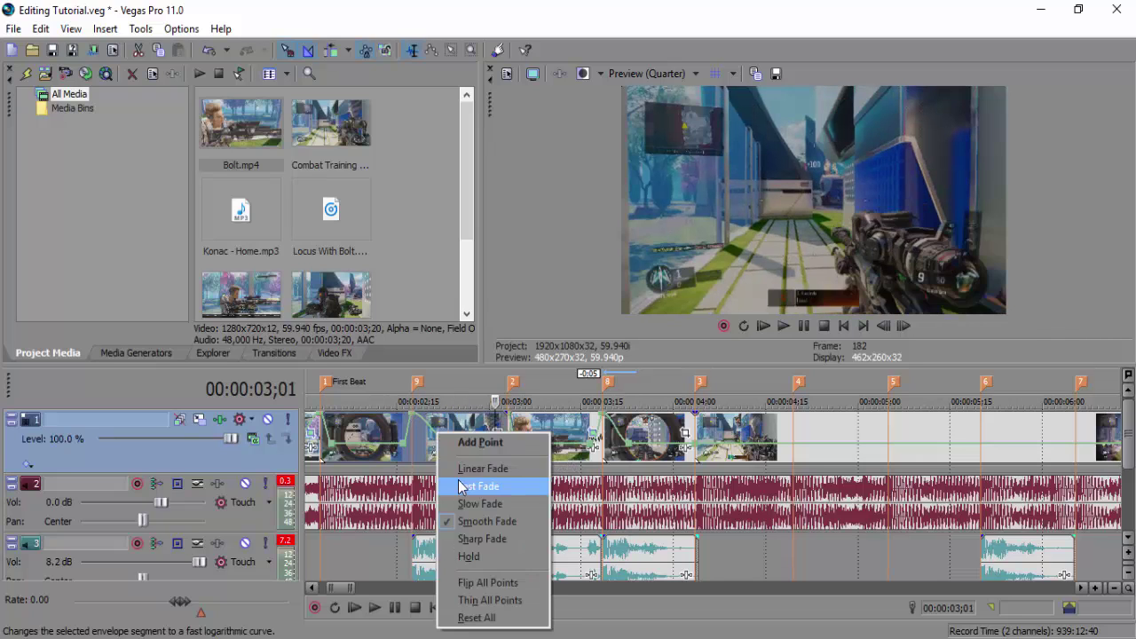
left_click(460, 486)
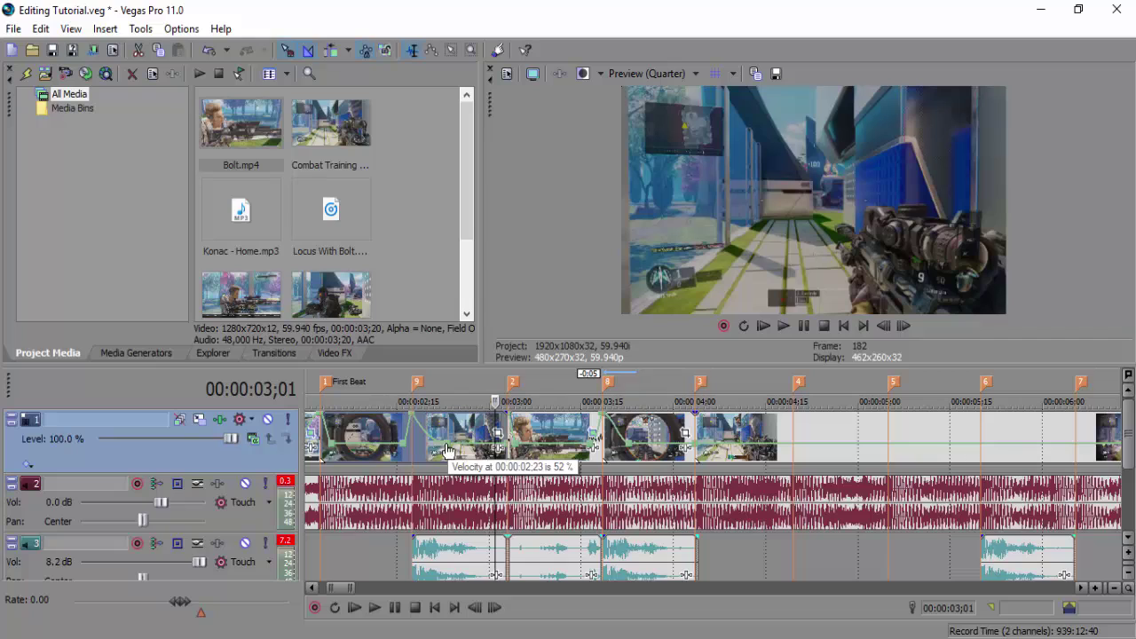
left_click_drag(448, 446, 448, 447)
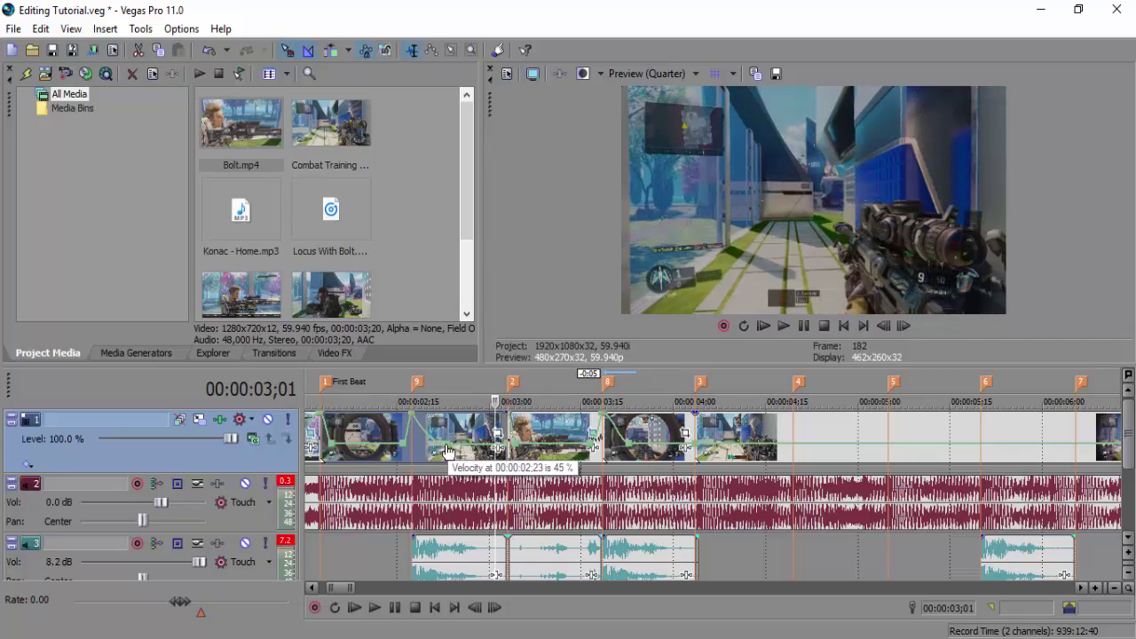
left_click(362, 431)
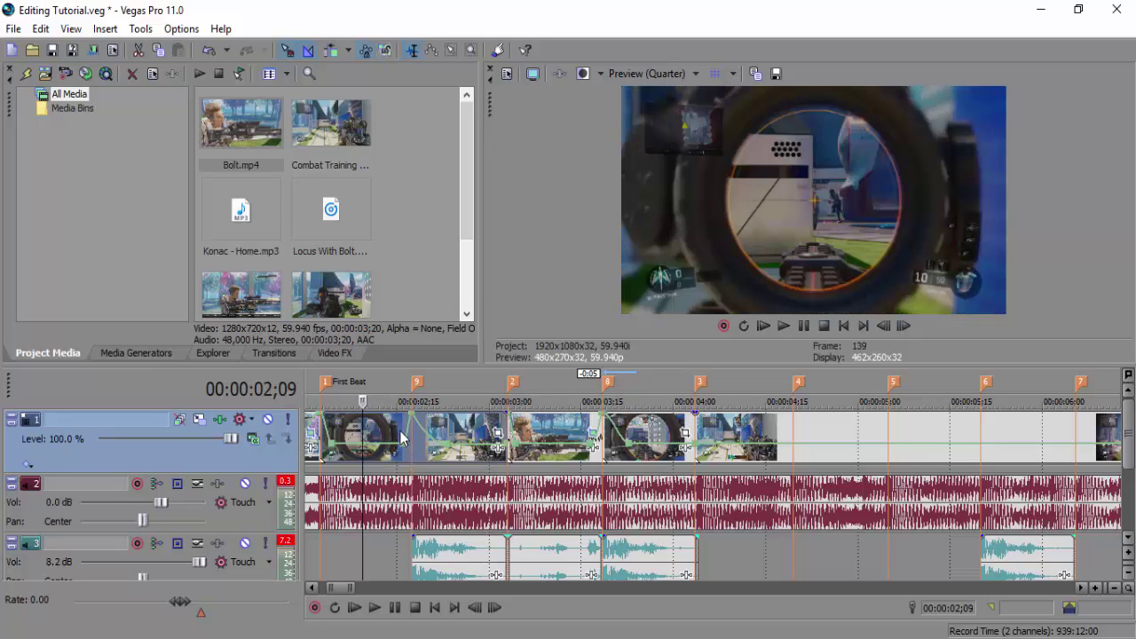
left_click(377, 608)
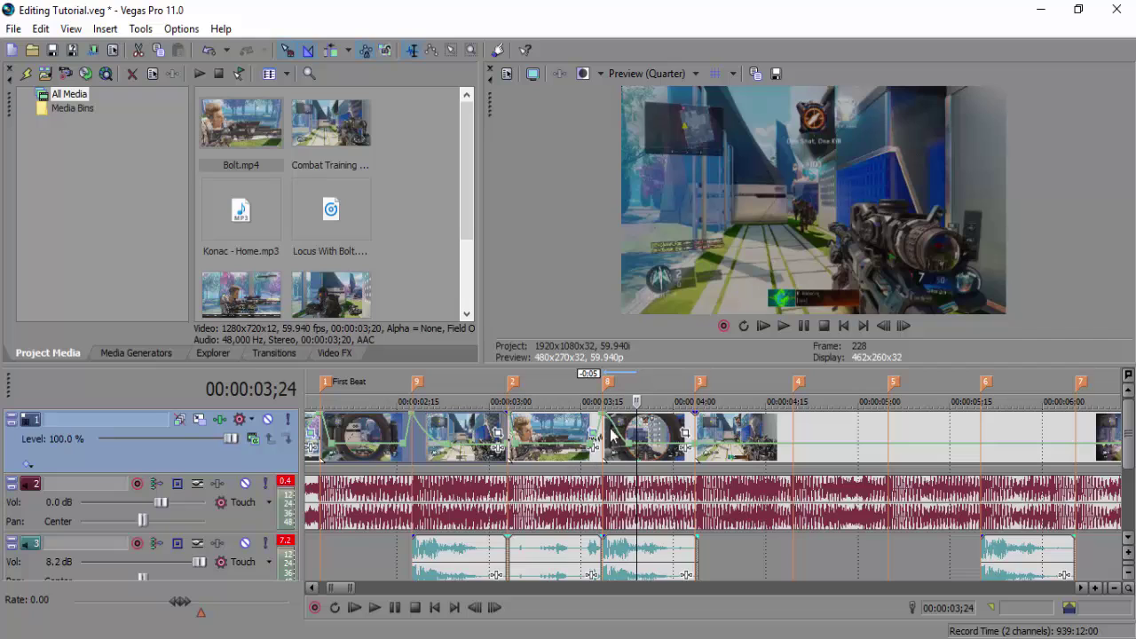
- Move the low velocity point after marker 8 to 00:00:03;25 at 45% and set its ramp to Fast Fade
left_click_drag(628, 445, 647, 453)
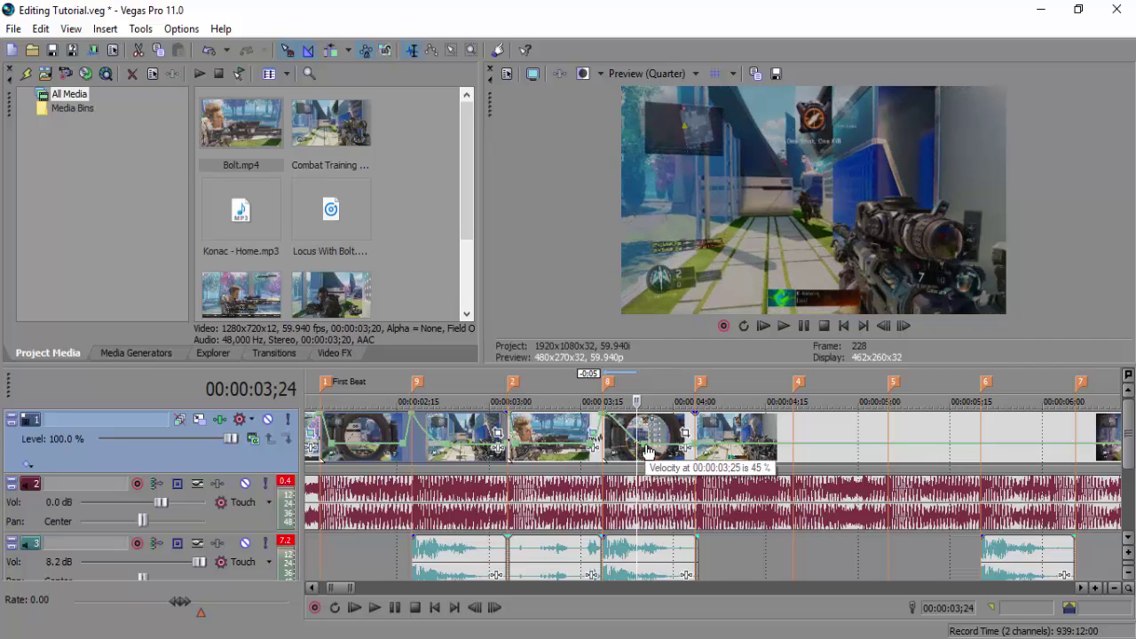
right_click(627, 438)
right_click(627, 437)
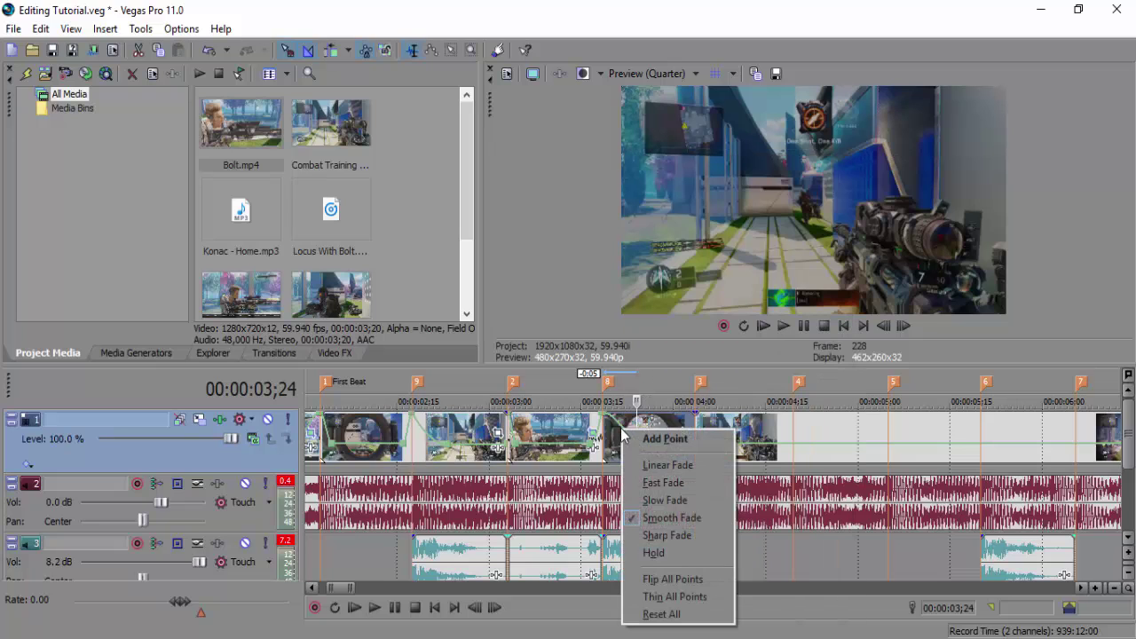
left_click(638, 471)
right_click(620, 427)
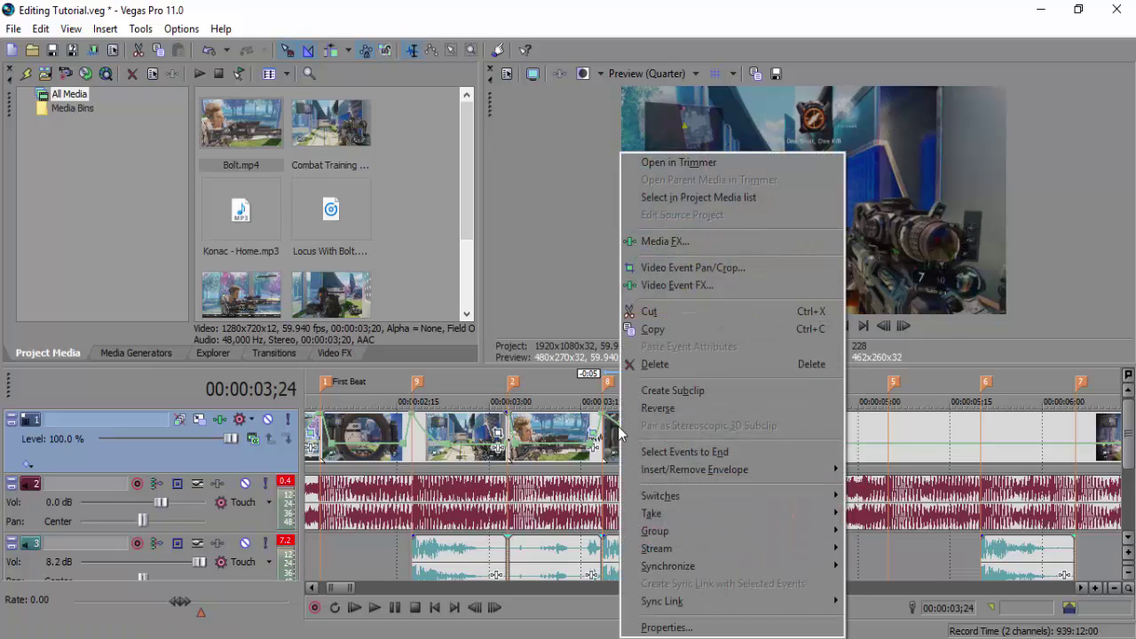
right_click(621, 426)
right_click(619, 427)
left_click(637, 480)
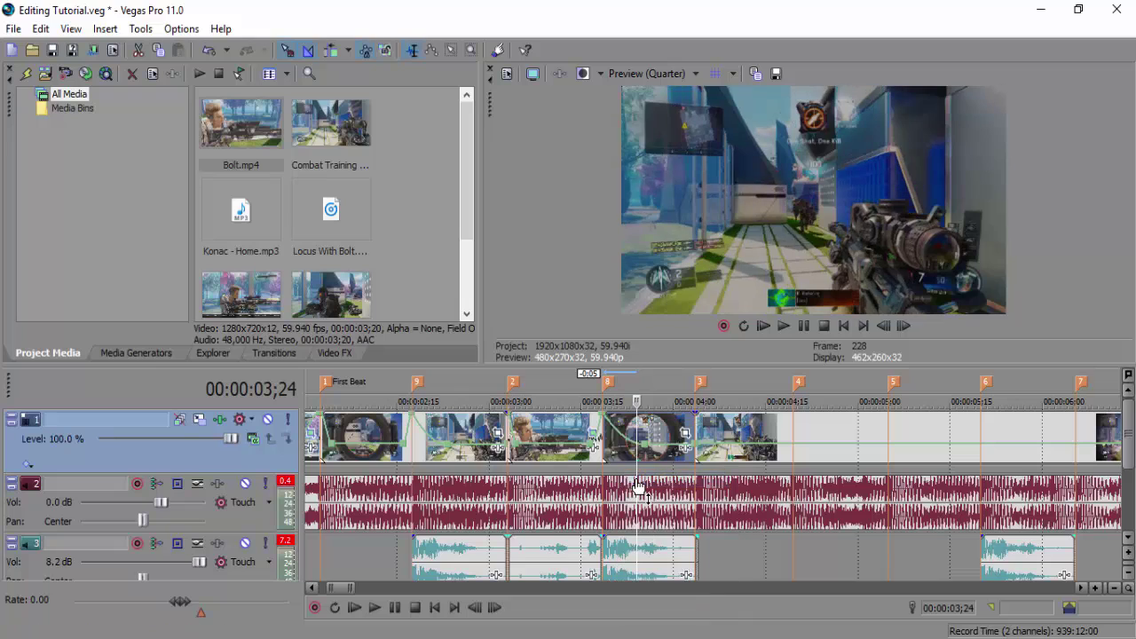
- Move the gameplay clip that starts at marker 3 to marker 6 and insert the Seraph Shooting clip at marker 3
left_click(704, 425)
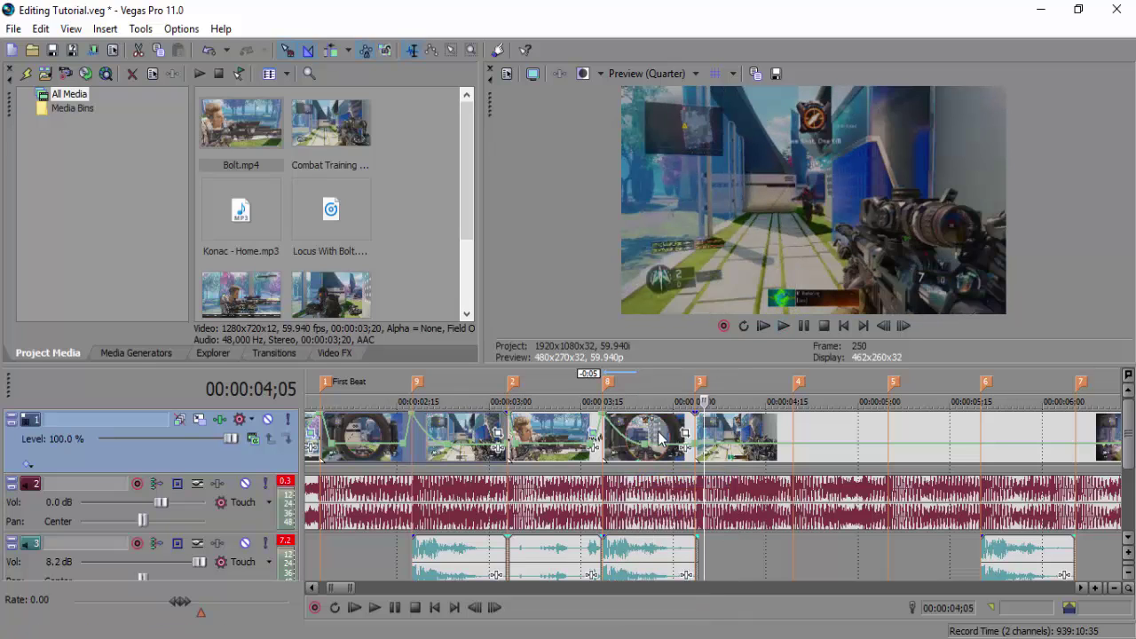
left_click(713, 423)
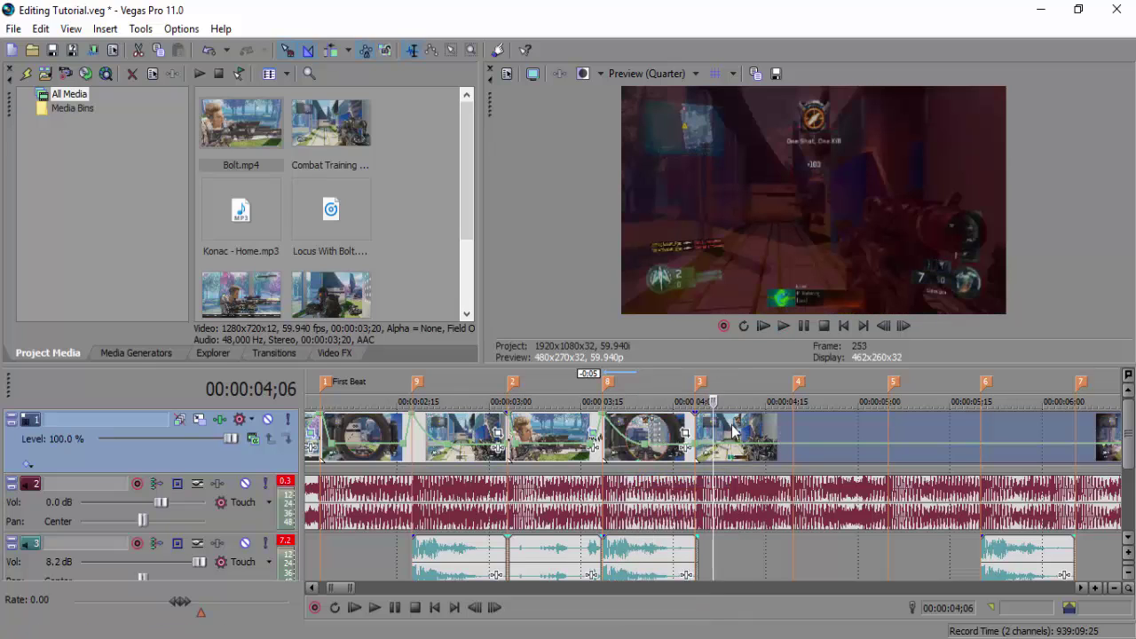
left_click(731, 425)
left_click(684, 433)
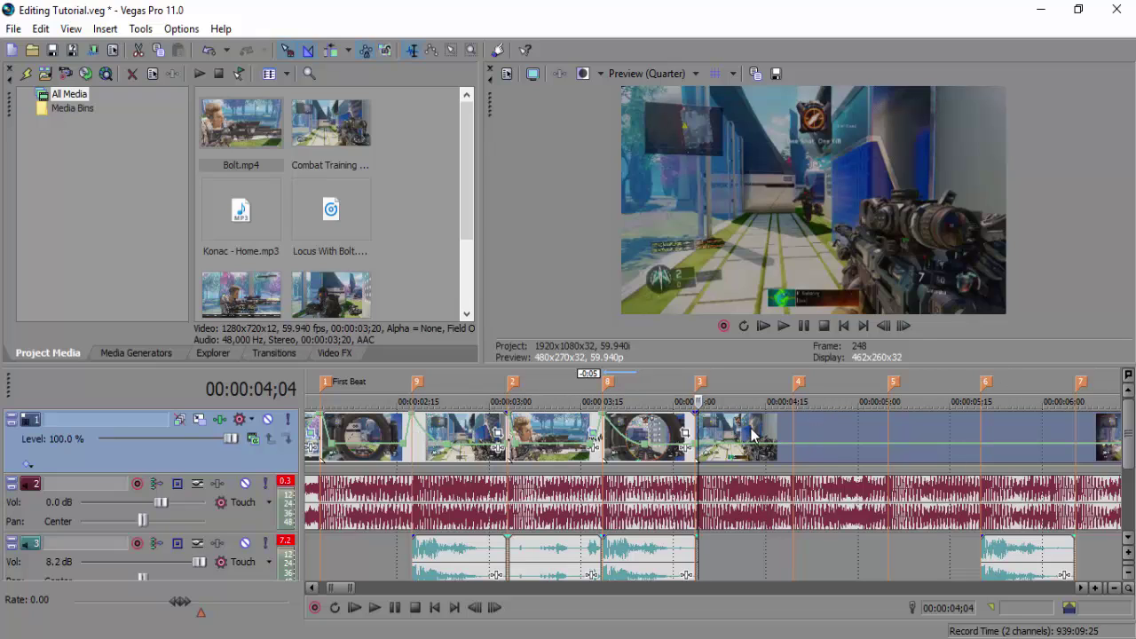
left_click_drag(751, 432, 1031, 448)
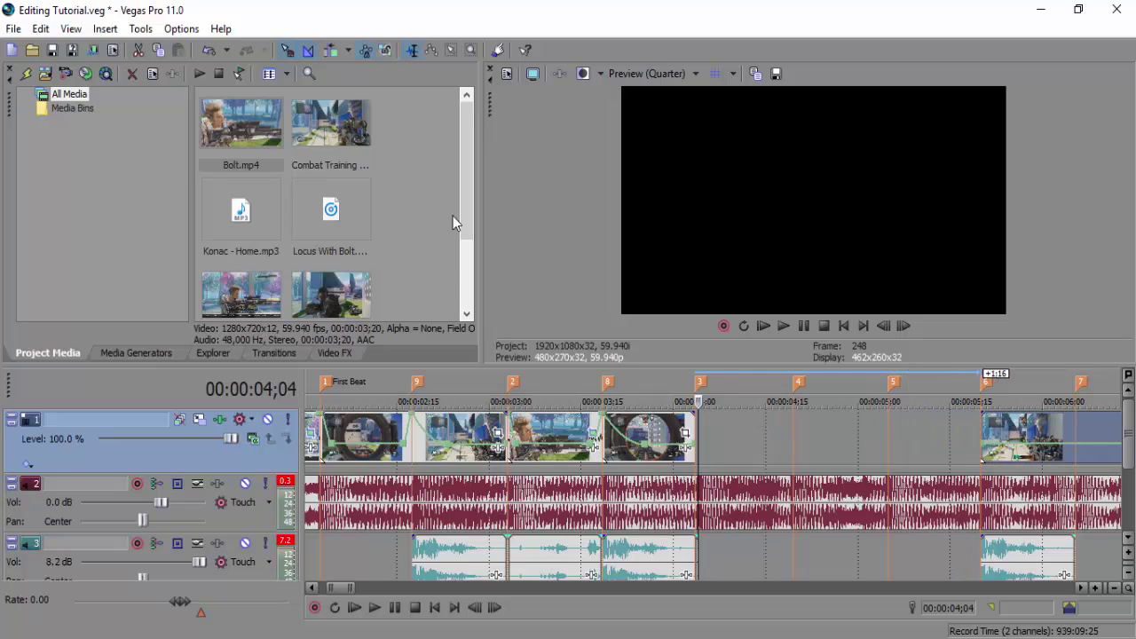
left_click_drag(469, 192, 493, 266)
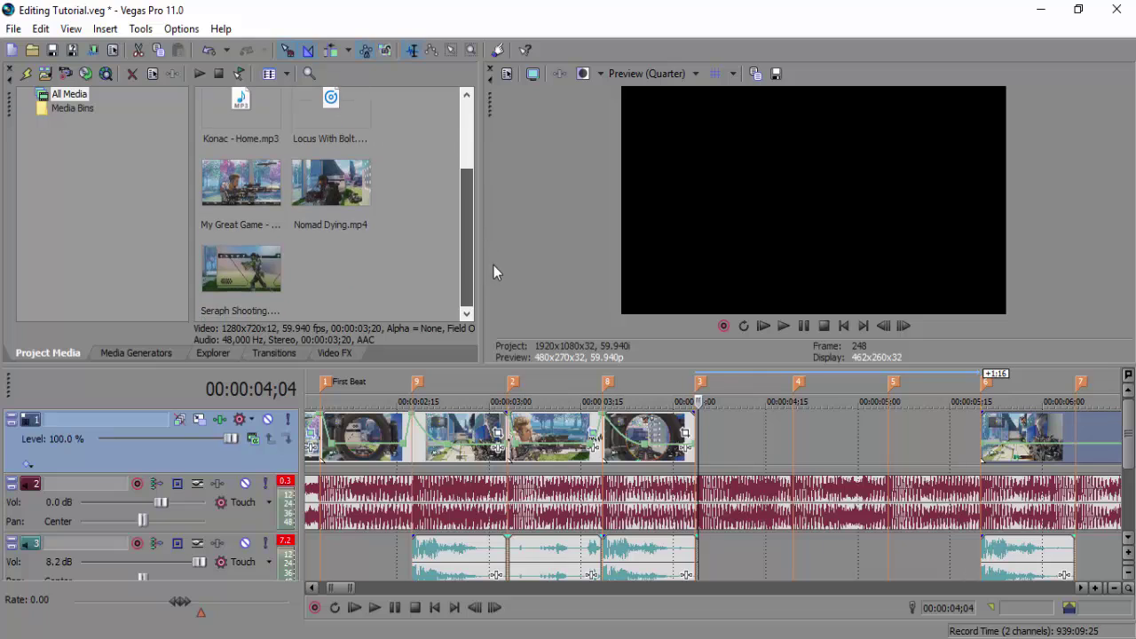
left_click_drag(227, 298, 696, 430)
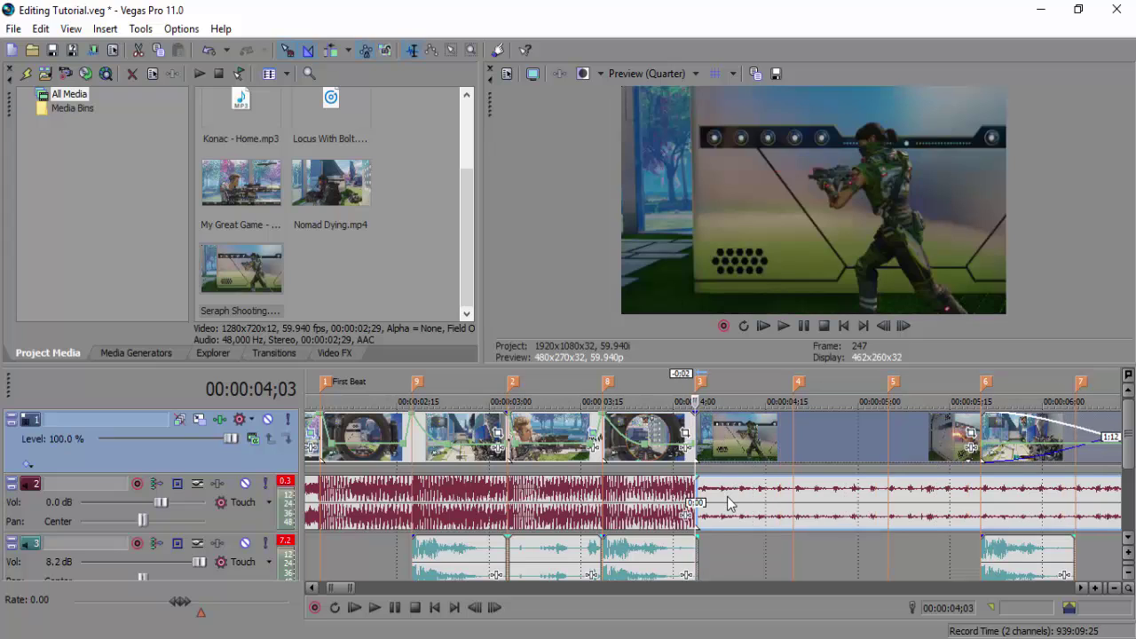
- Try deleting the Seraph Shooting clip's audio while viewing its video event properties, and undo the deletion
left_click(728, 503)
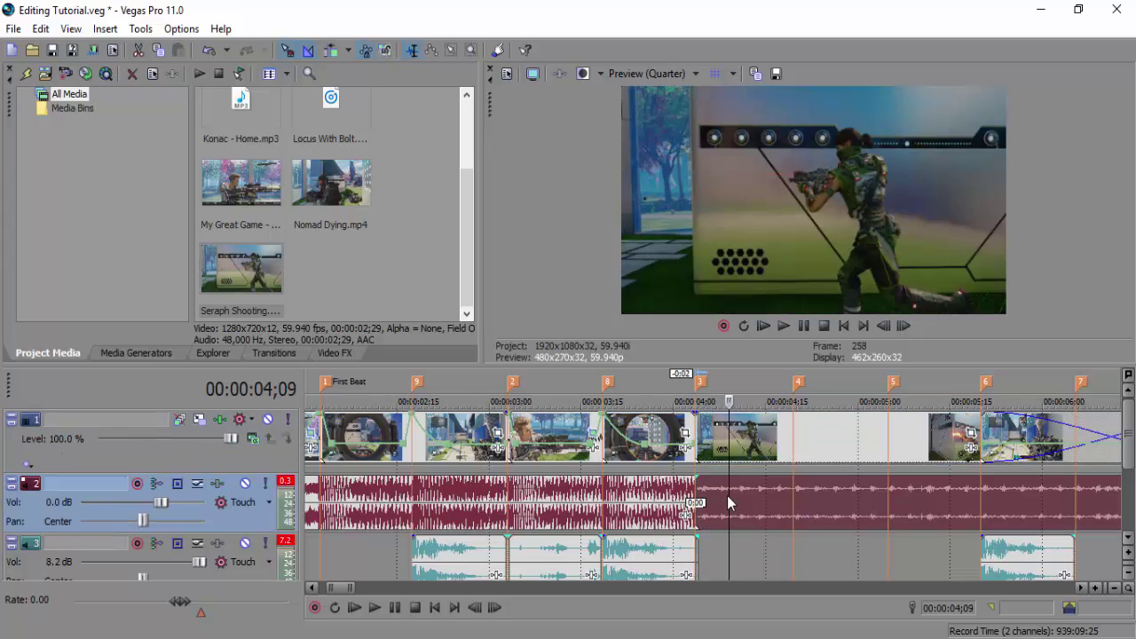
key("Delete")
right_click(733, 417)
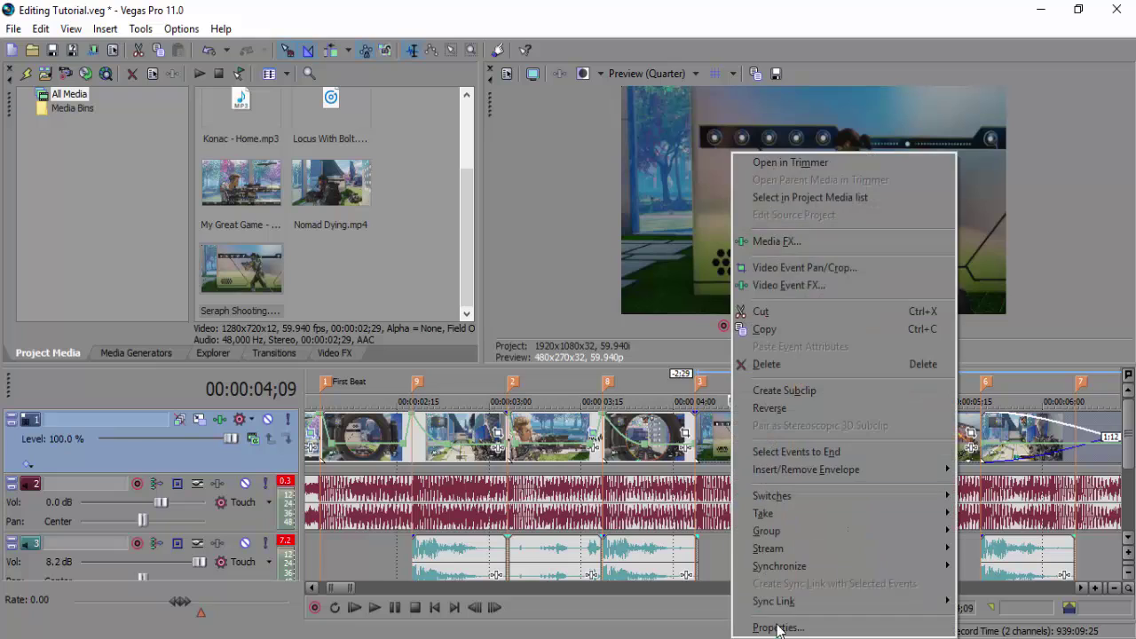
left_click(760, 625)
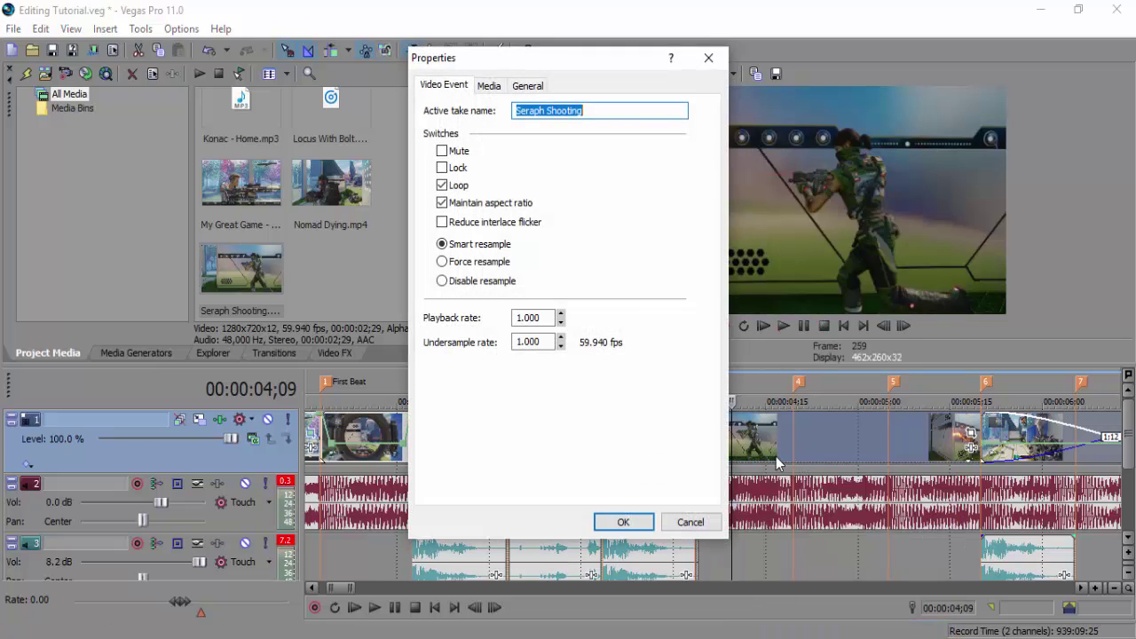
left_click(715, 60)
left_click(202, 54)
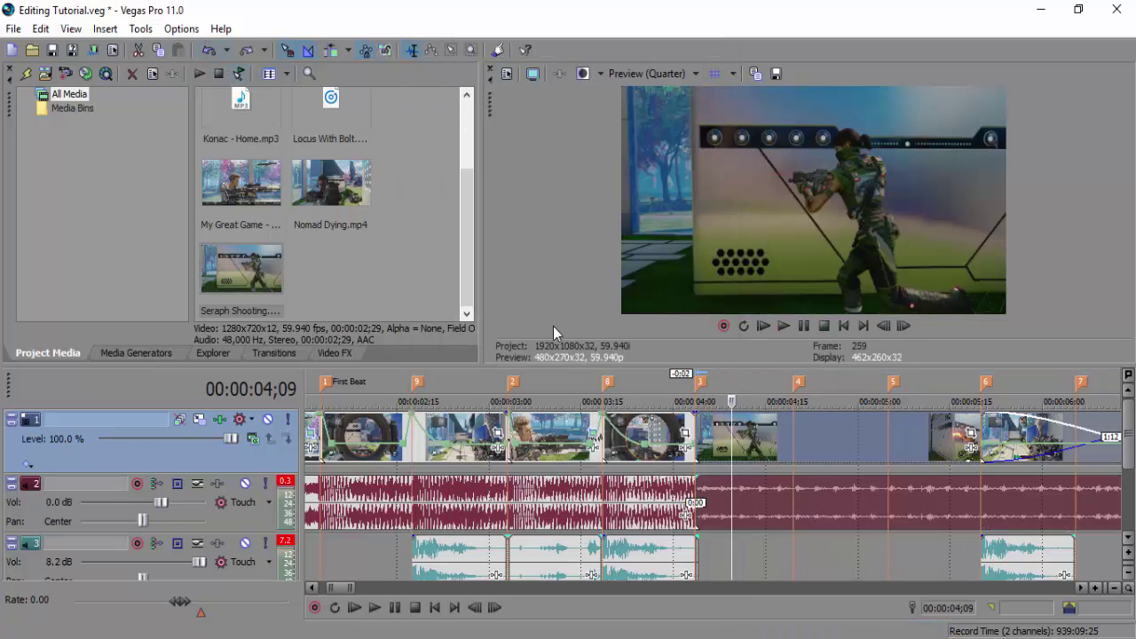
- Move the gameplay clip clear of the Seraph Shooting clip to marker 11 and play the sequence from marker 3
left_click(696, 418)
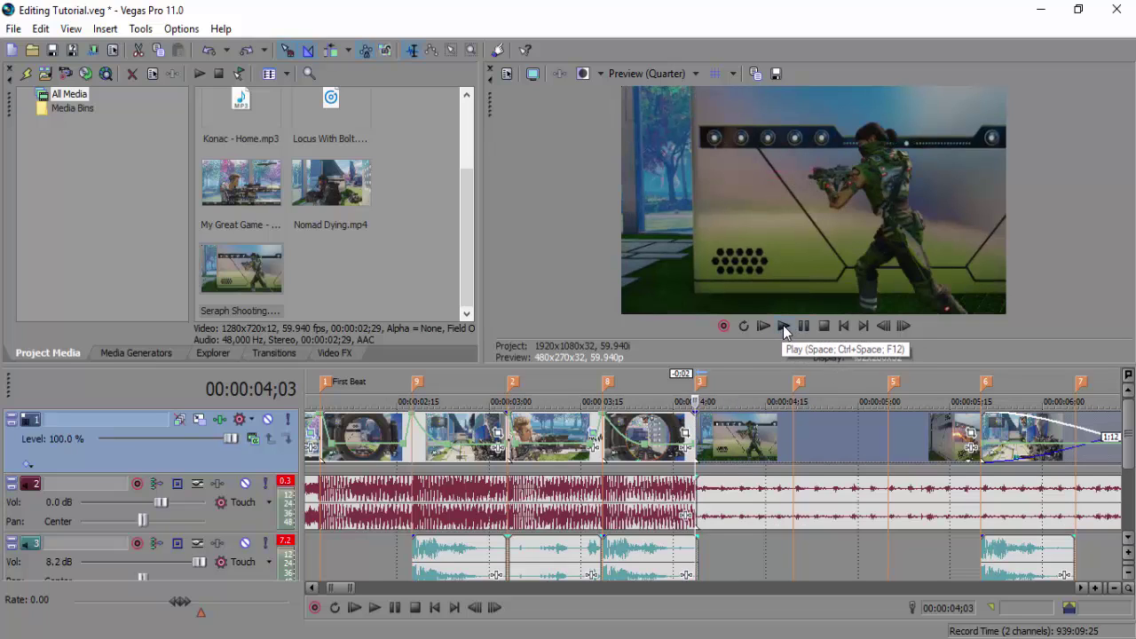
left_click(594, 427)
left_click(538, 431)
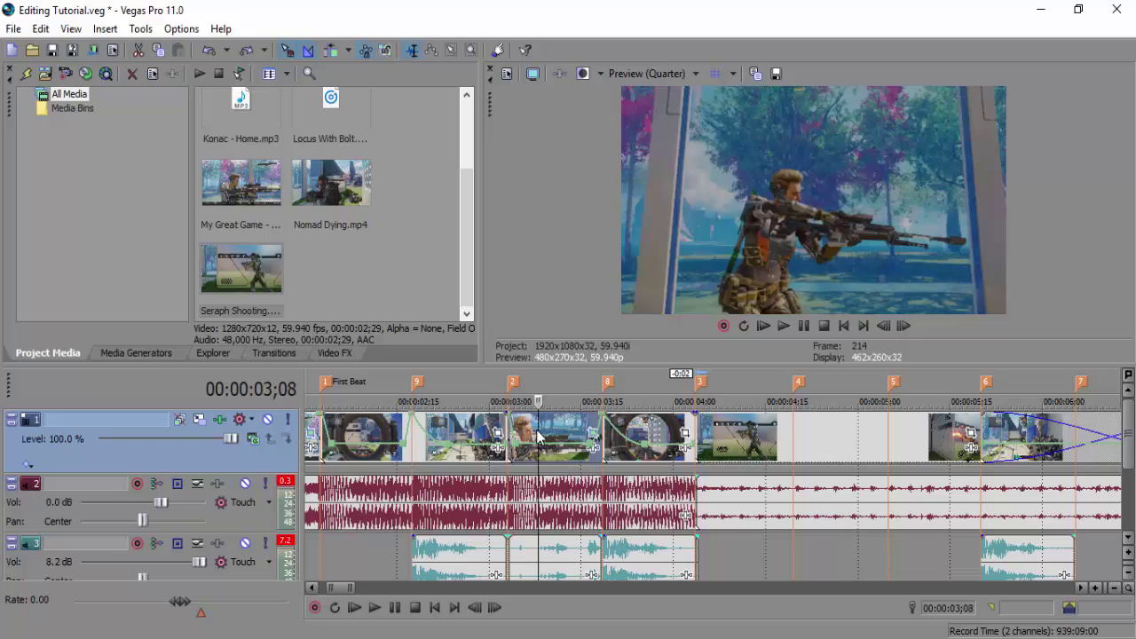
left_click(477, 428)
left_click(447, 424)
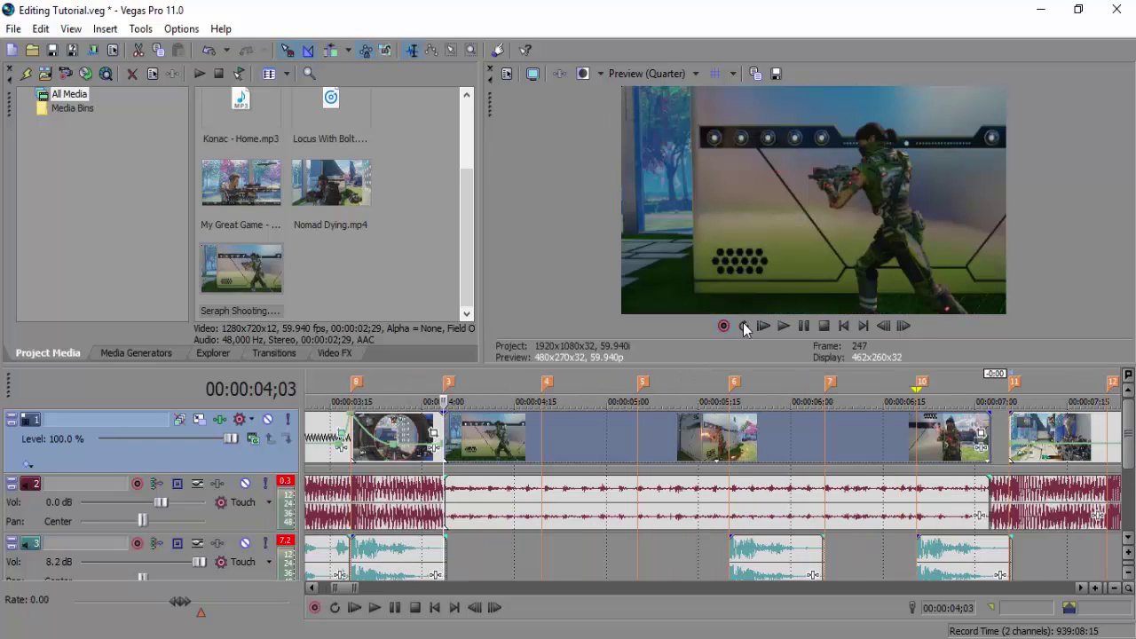
left_click(785, 322)
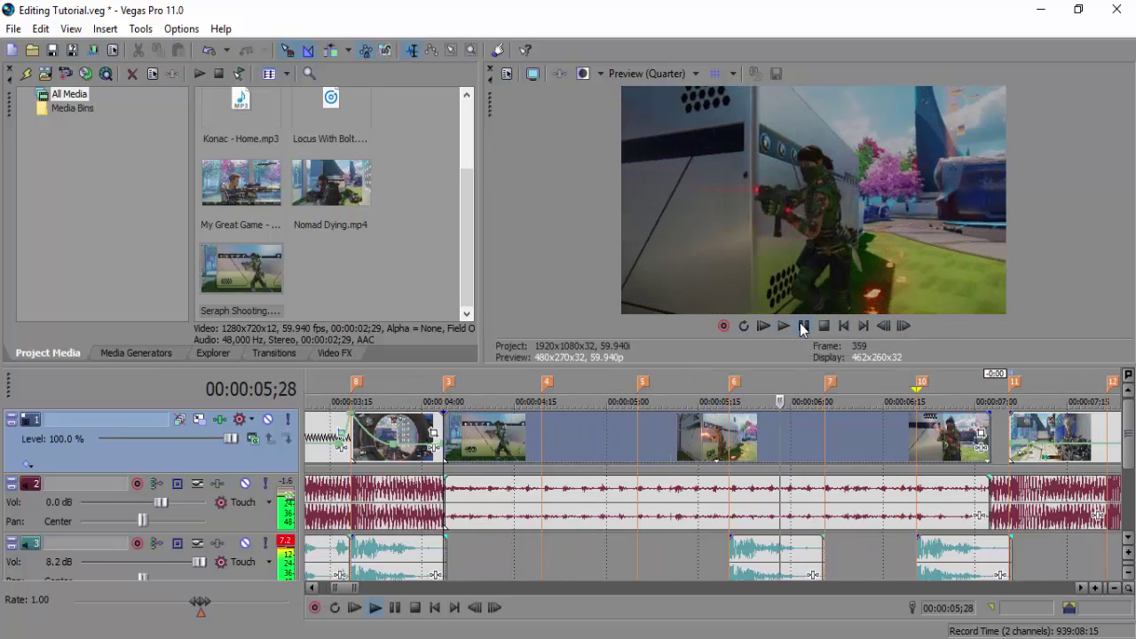
left_click(801, 325)
- Delete the Seraph Shooting clip's audio from the music track and select the clip's video
left_click(630, 503)
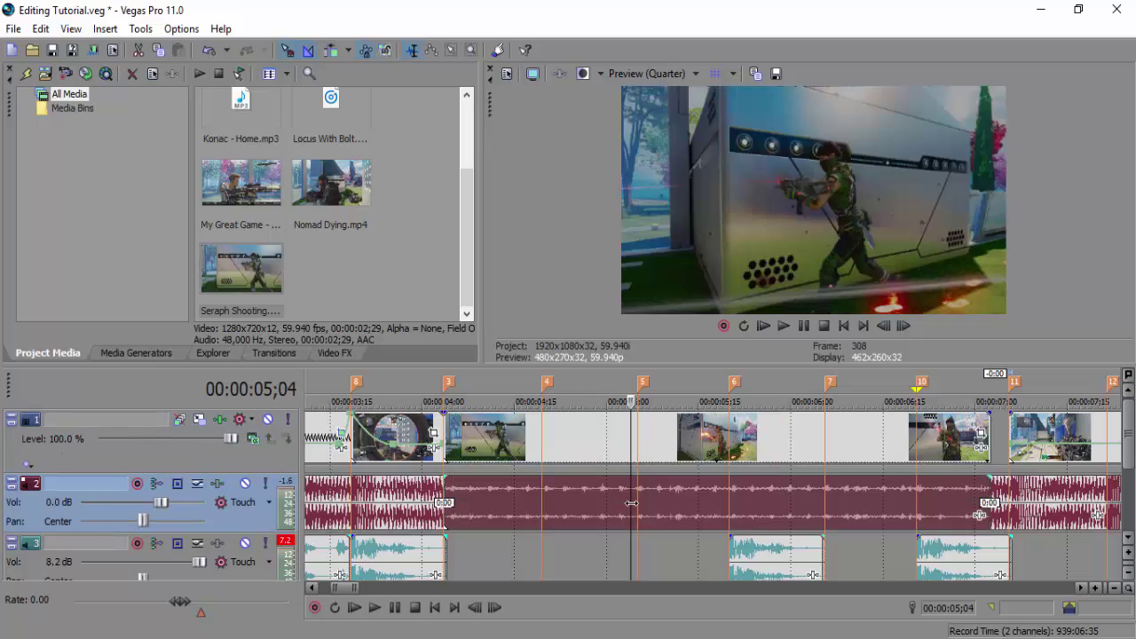
double_click(630, 503)
left_click(607, 460)
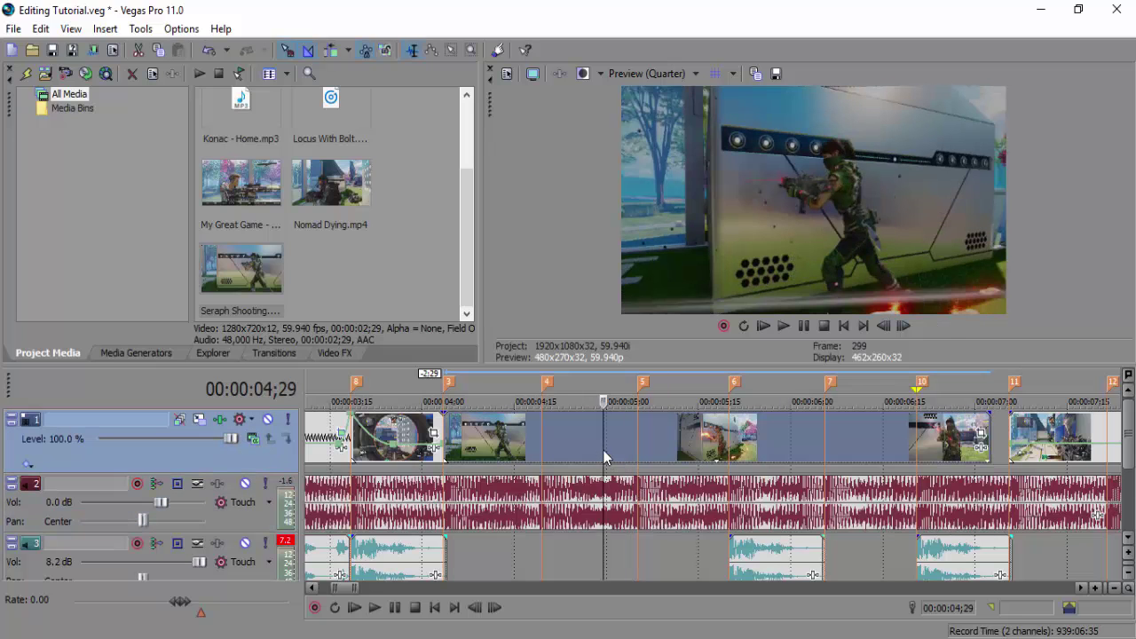
- Disable resampling and turn off Maintain aspect ratio for the Seraph Shooting video event
right_click(493, 449)
left_click(538, 624)
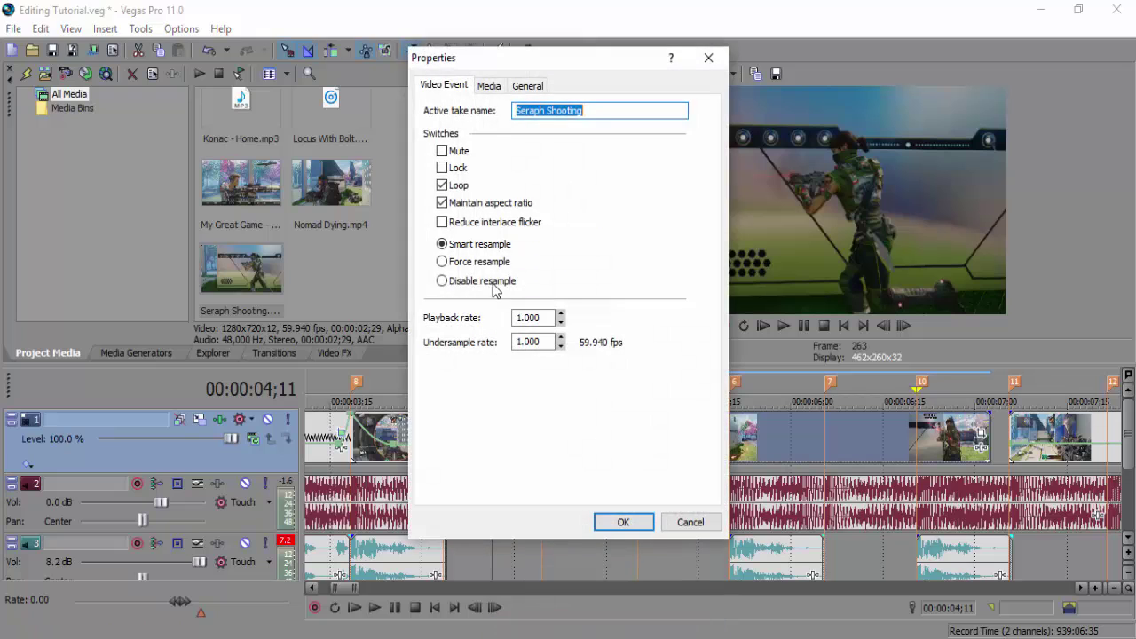
left_click(491, 284)
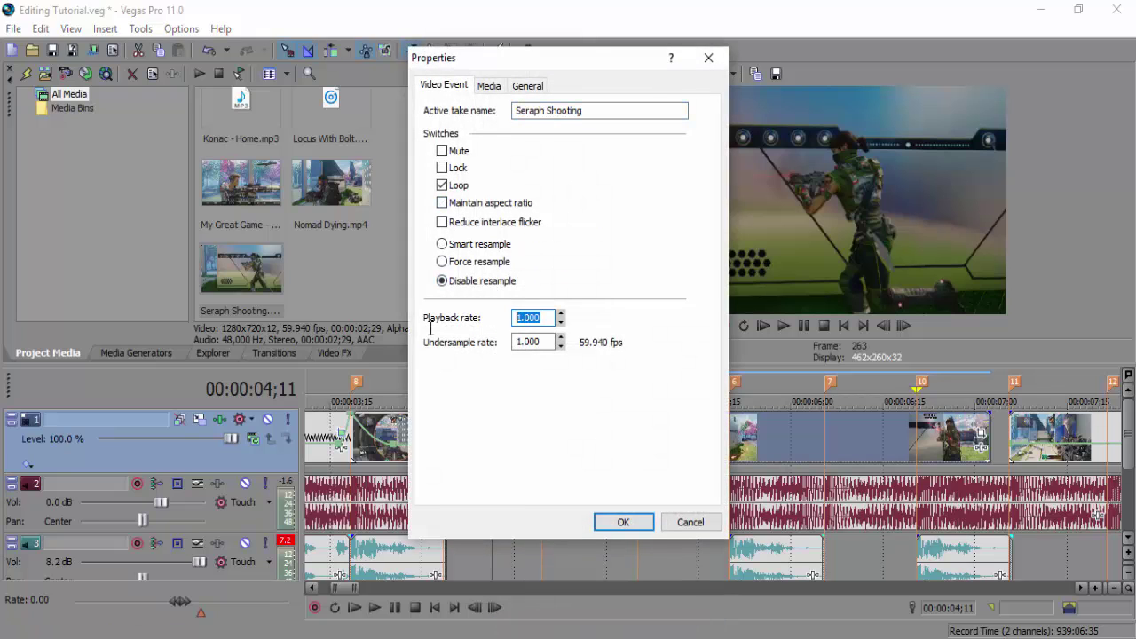
key("Return")
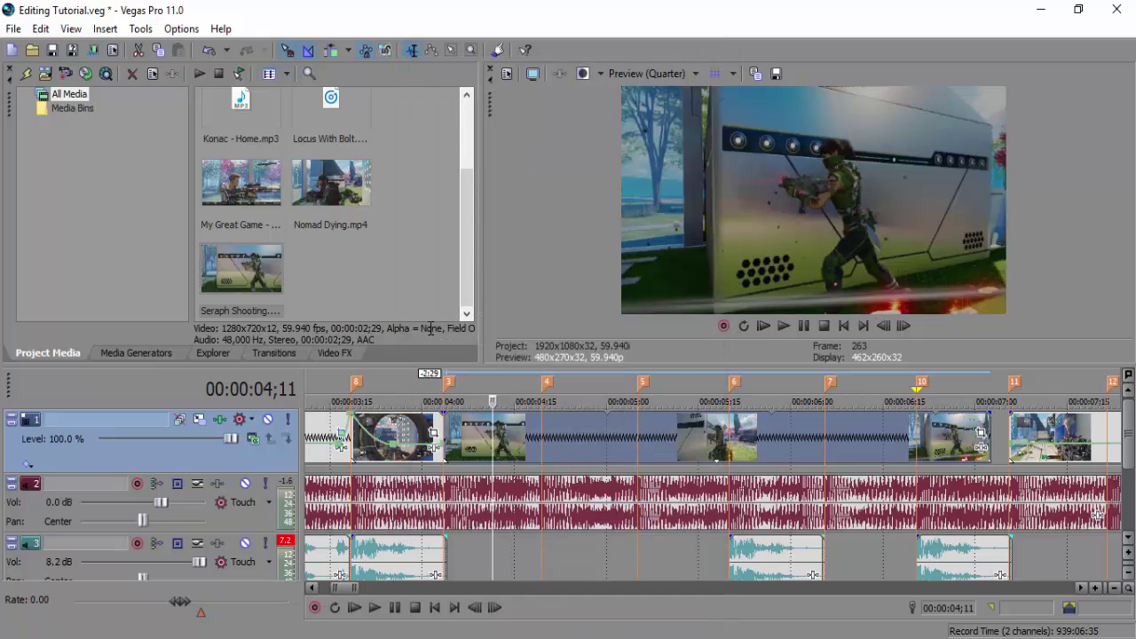
- Insert a velocity envelope on the Seraph Shooting video clip
left_click(609, 426)
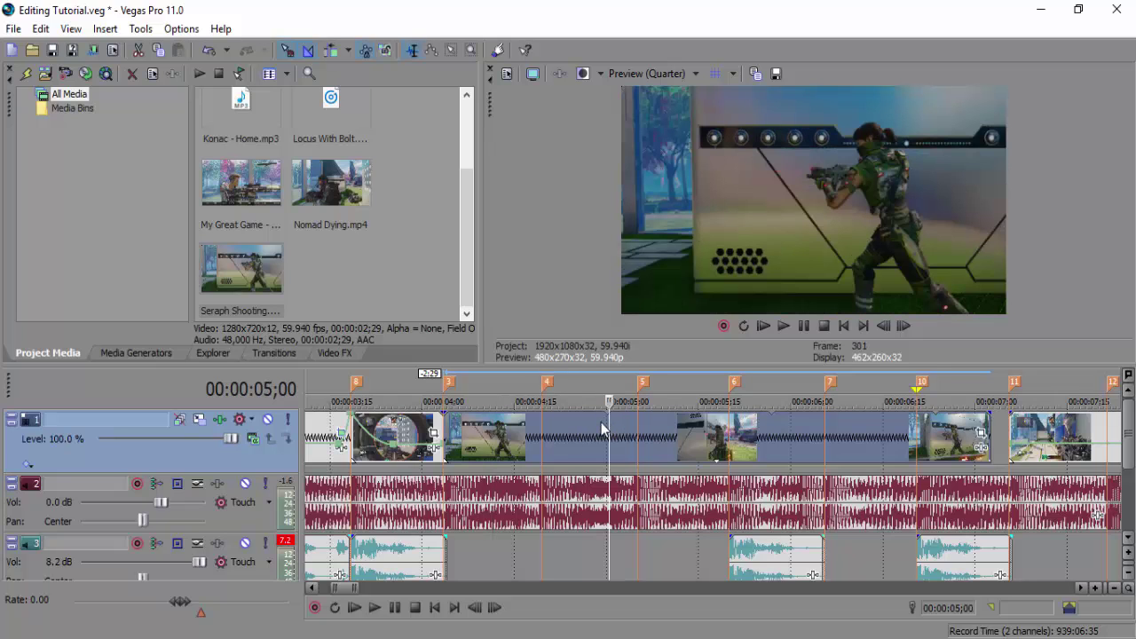
left_click(505, 434)
right_click(506, 435)
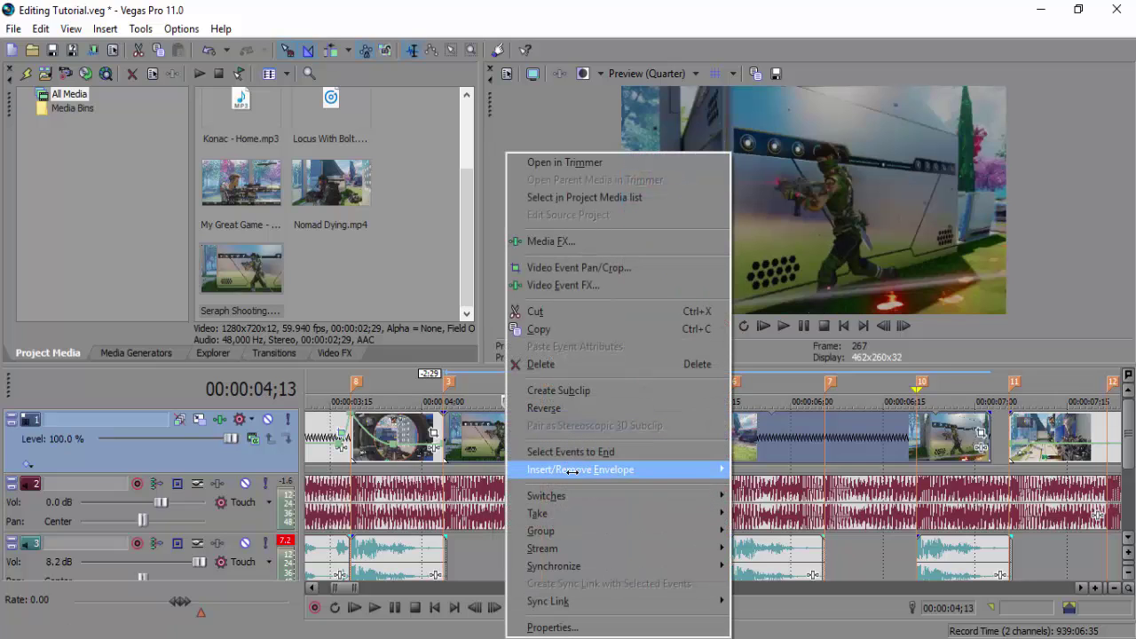
mouse_move(573, 470)
left_click(766, 469)
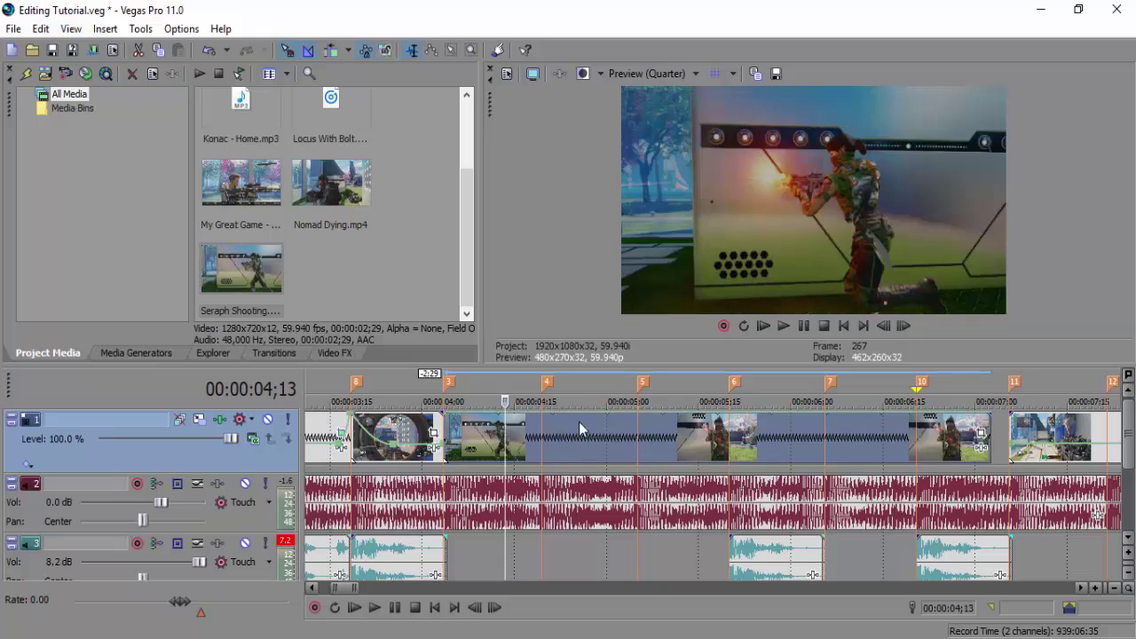
- Add a velocity point at marker 4 and set the point just after marker 3 to 50%
double_click(542, 414)
right_click(449, 414)
left_click(501, 202)
type("50")
key("Return")
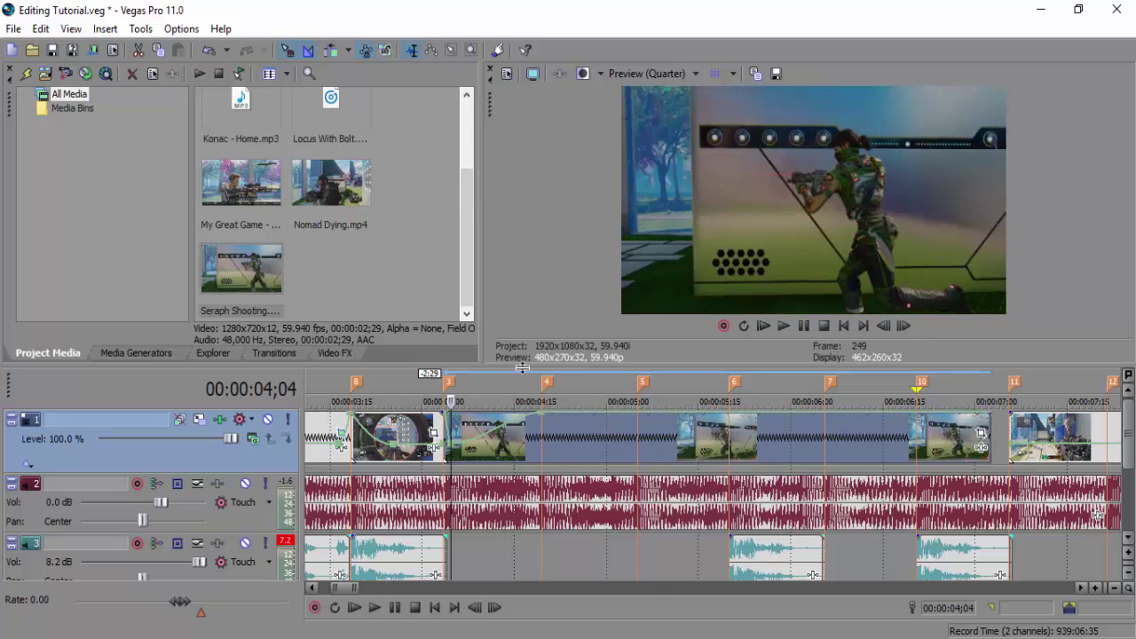
- Set velocity points just before and just after marker 4 to 50%
right_click(526, 415)
left_click(569, 200)
type("50")
key("Return")
right_click(554, 415)
left_click(603, 202)
type("50")
key("Return")
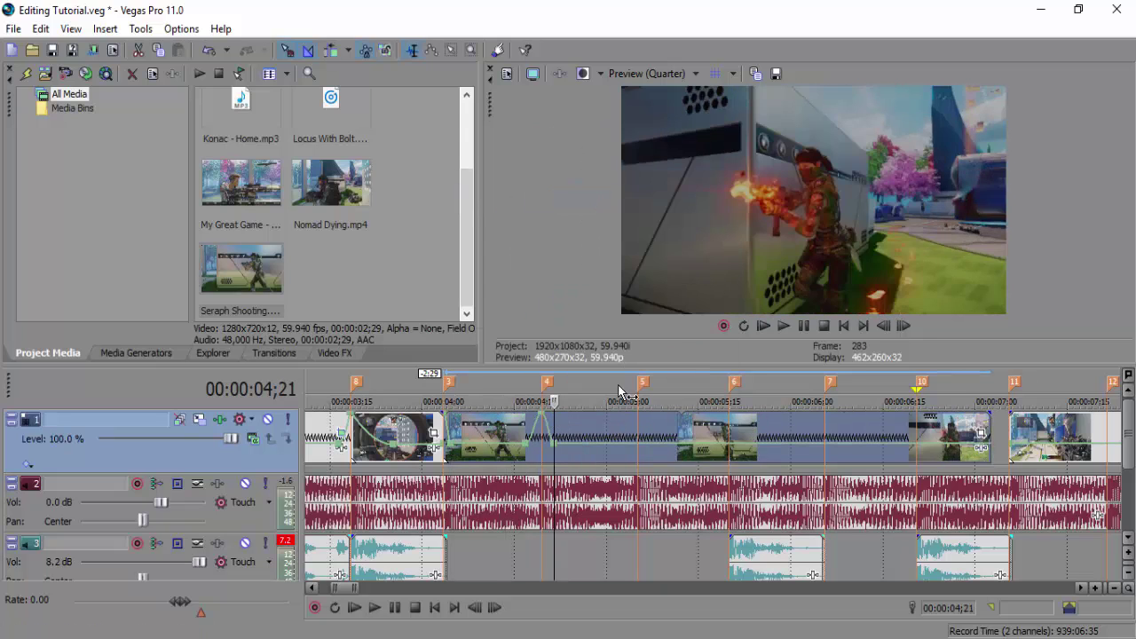
- Add a velocity point just before marker 5, then split the Seraph Shooting clip at marker 5 and delete the remainder
double_click(629, 444)
left_click(640, 451)
key("s")
left_click(661, 450)
key("Delete")
left_click(545, 450)
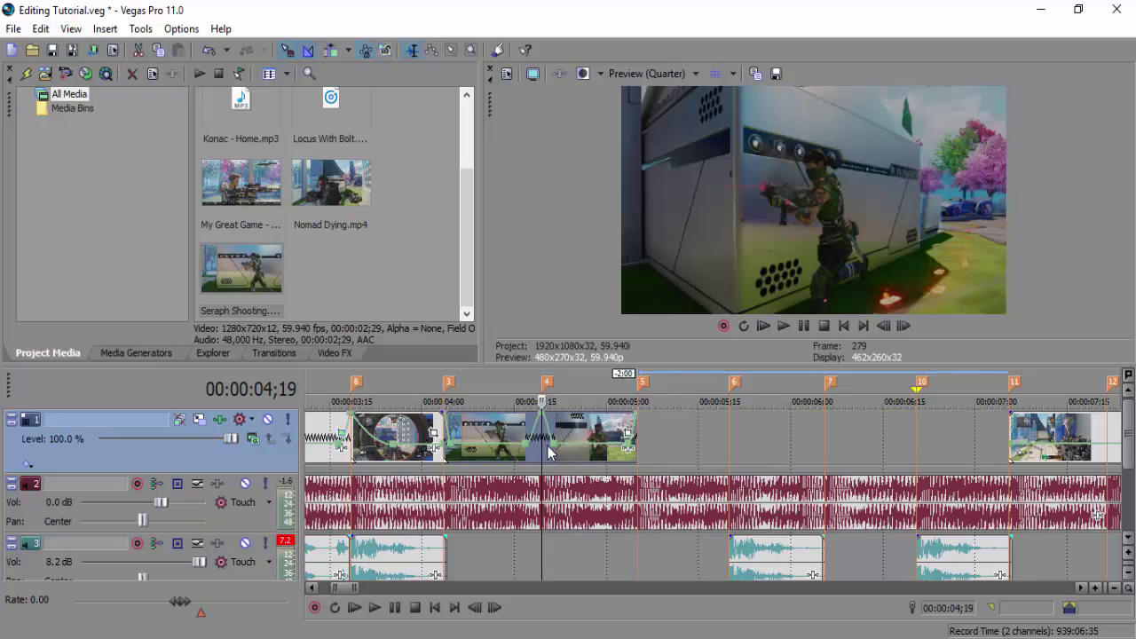
- Play the Seraph Shooting clip repeatedly from marker 3 to review its velocity ramp against the music
left_click(452, 443)
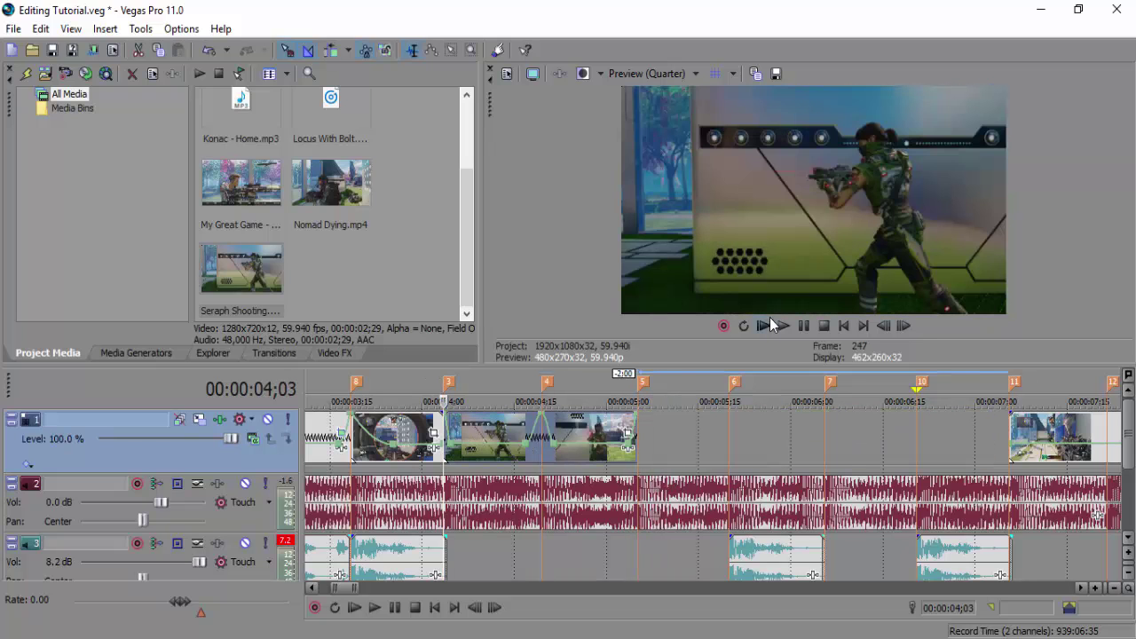
left_click(783, 325)
left_click(783, 325)
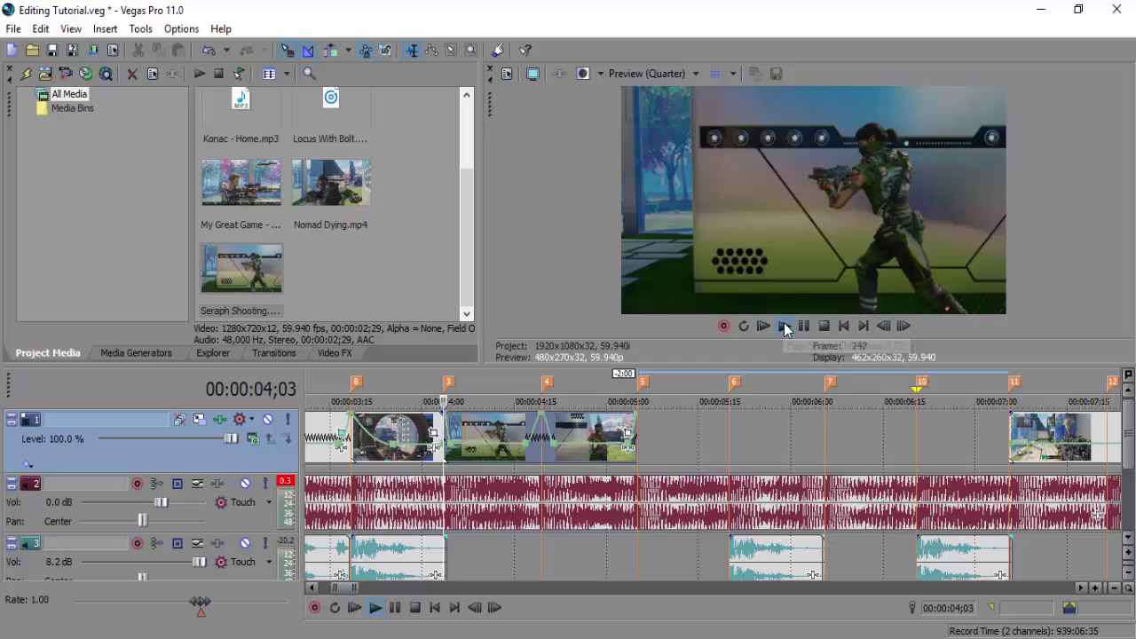
left_click(806, 328)
left_click(544, 442)
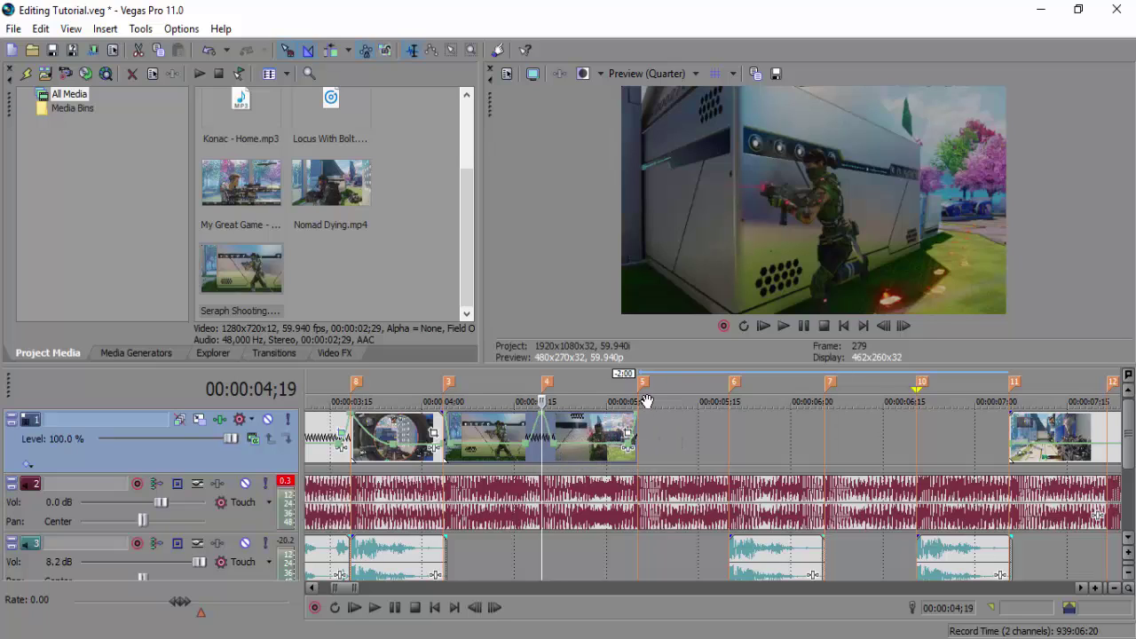
left_click(443, 439)
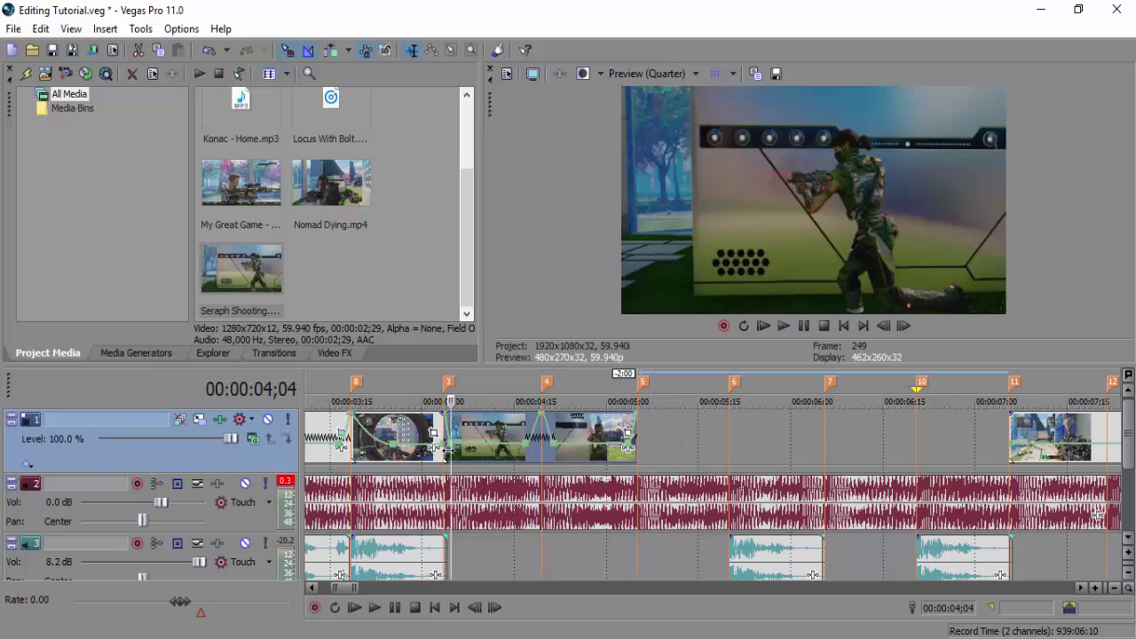
left_click(784, 327)
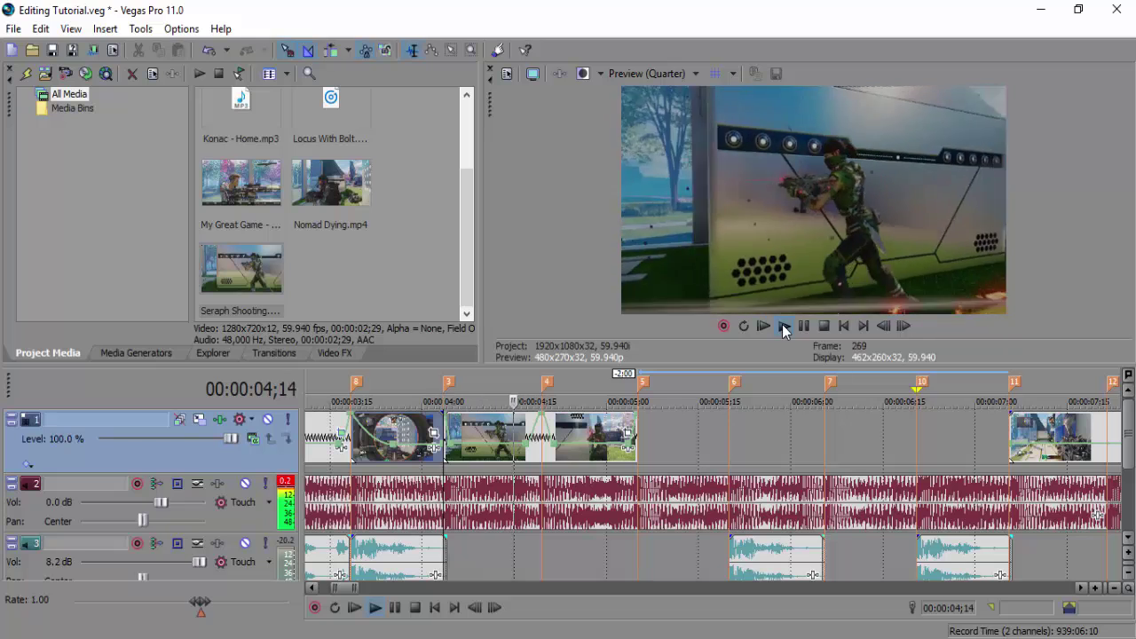
left_click(783, 325)
left_click(820, 327)
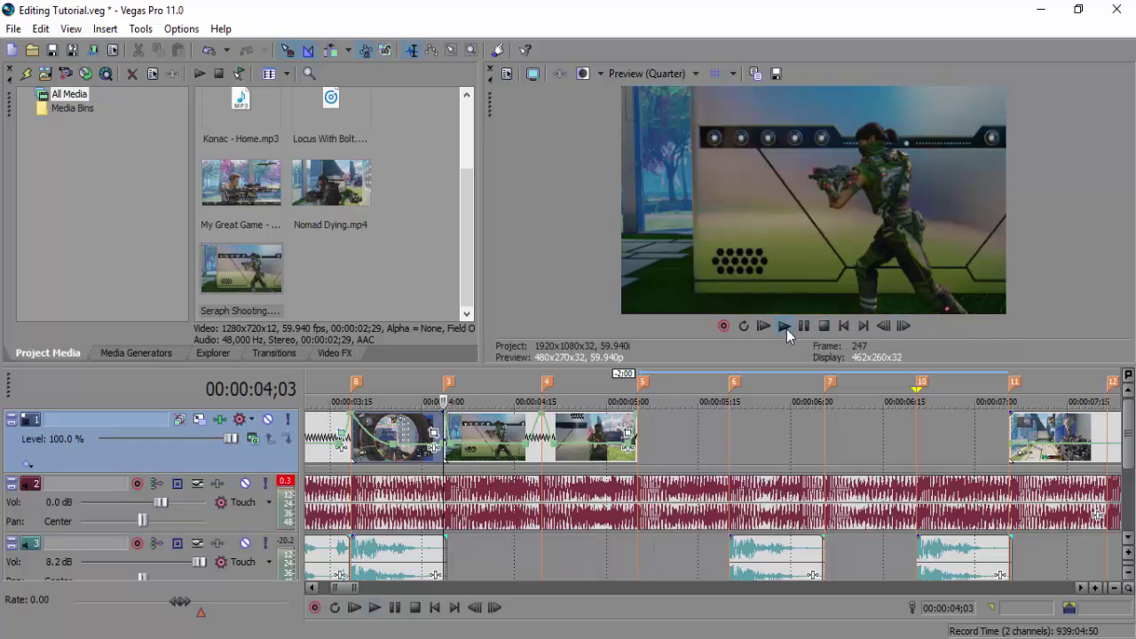
left_click(786, 329)
left_click(786, 330)
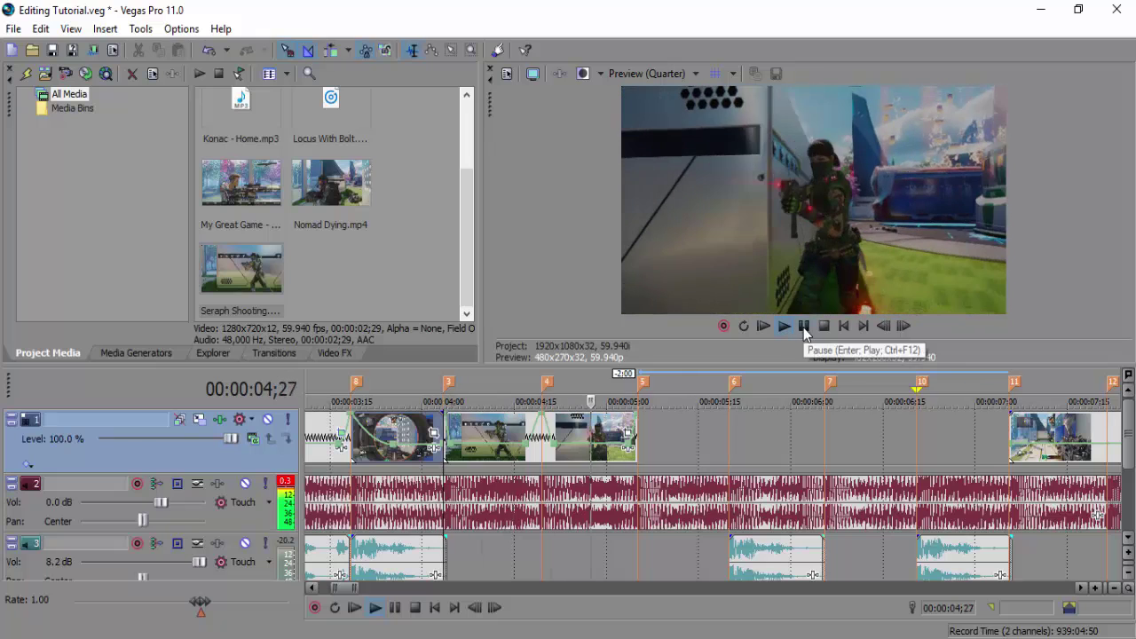
left_click(803, 328)
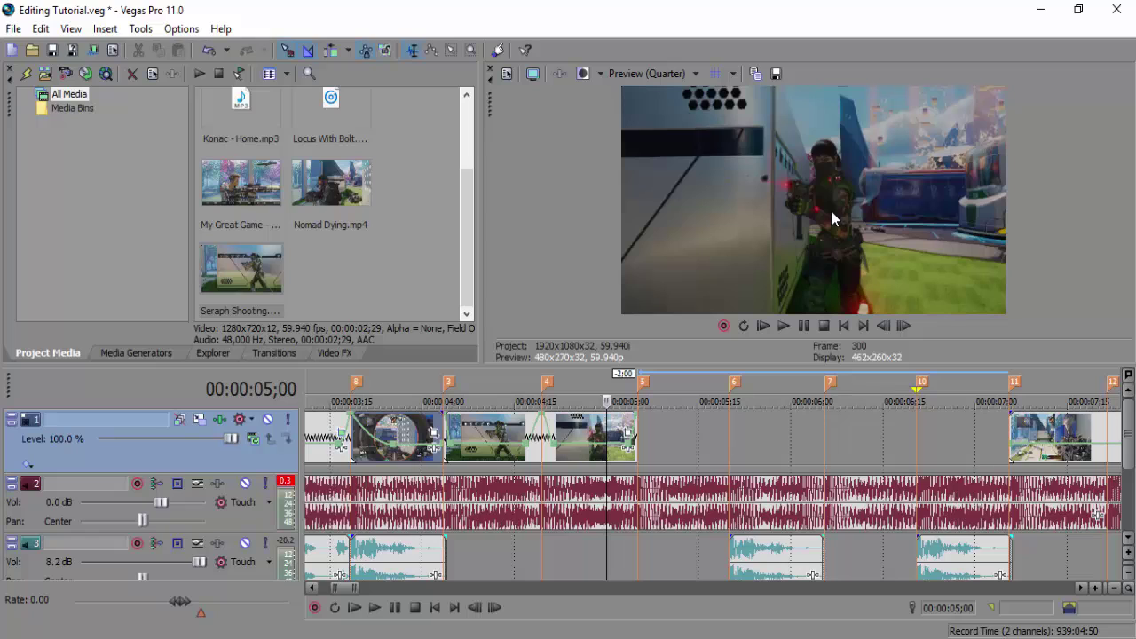
- At the Seraph Shooting clip's start, set Event Pan/Crop to 631 × 355 centred at 822.5, 184 with a rotation angle of 1.0
left_click(447, 453)
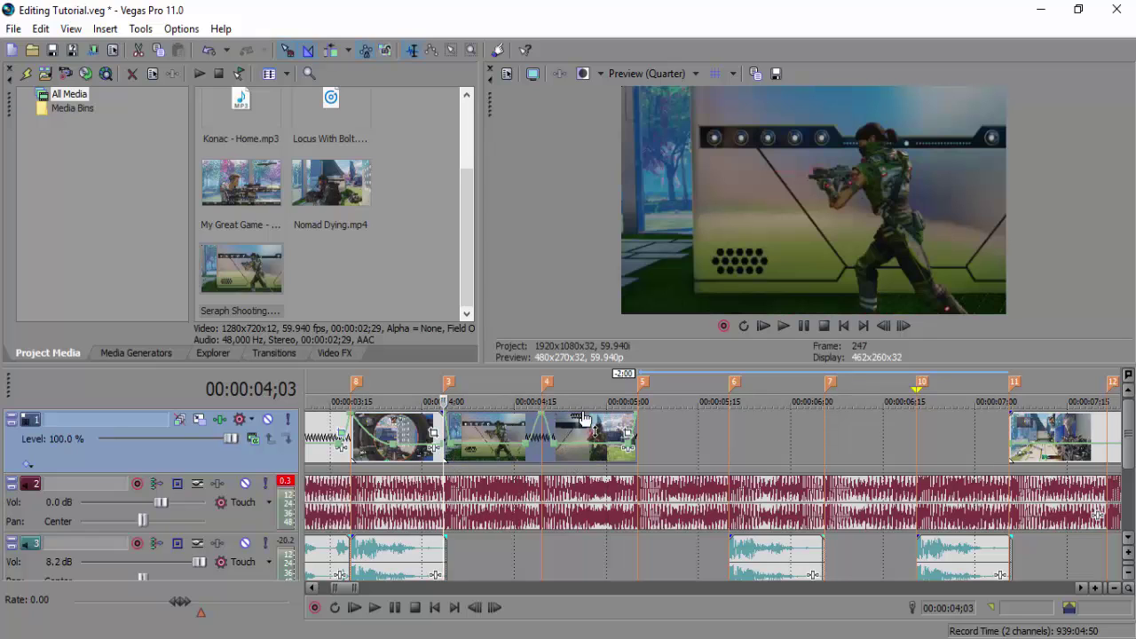
left_click(625, 434)
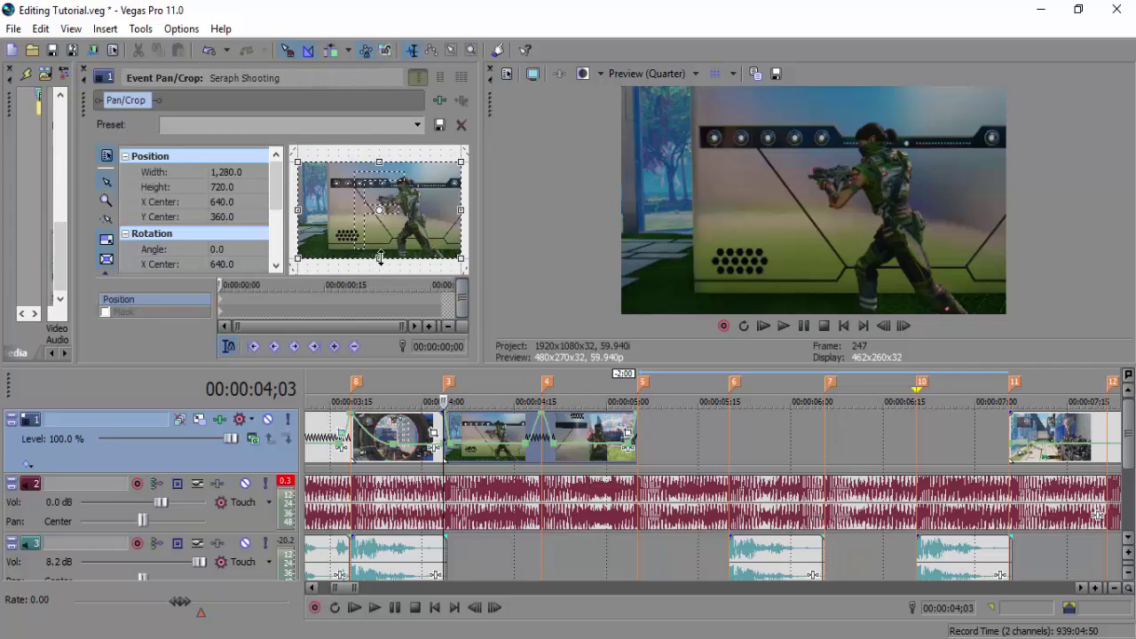
left_click_drag(381, 257, 405, 193)
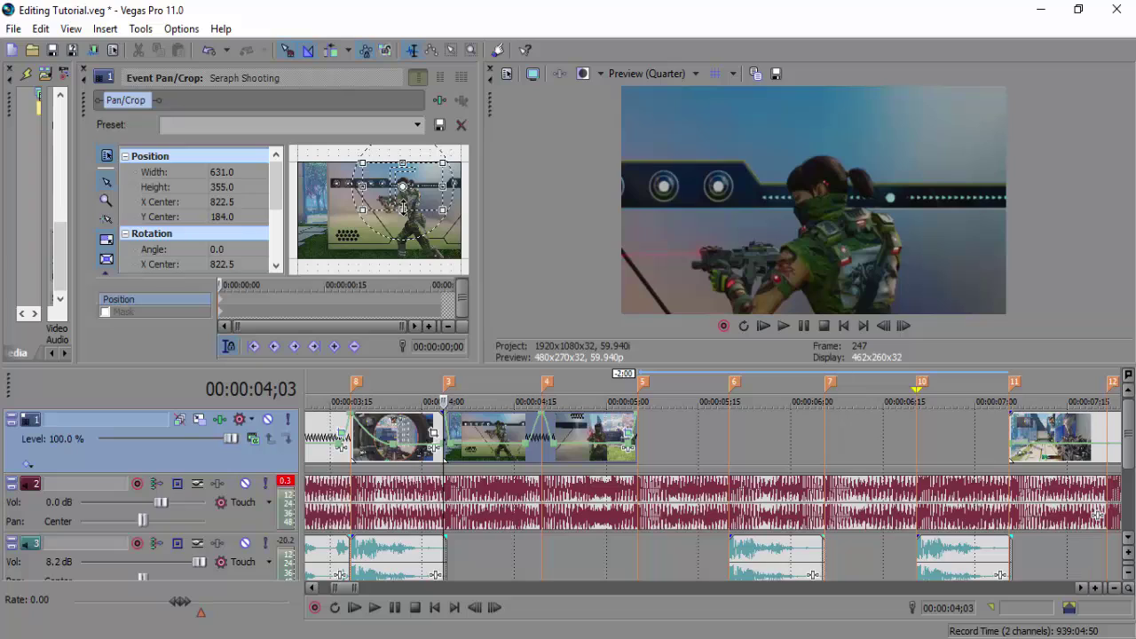
left_click(246, 244)
left_click(249, 248)
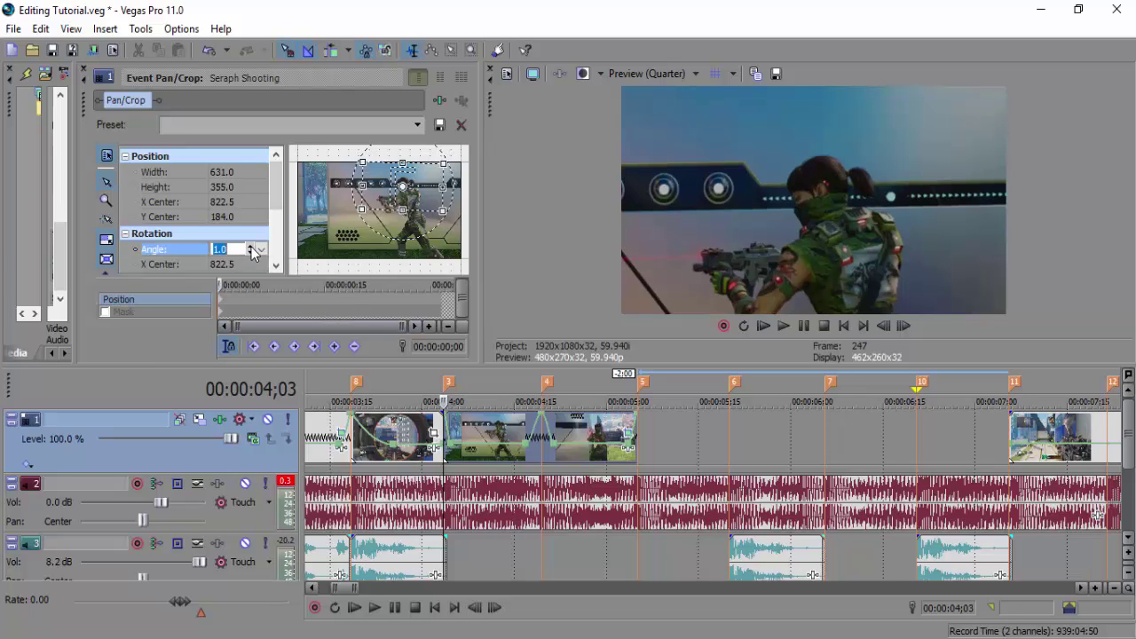
- At marker 4, add a pan/crop keyframe of 907.5 × 510.5 centred at 640, 275.3
left_click(542, 453)
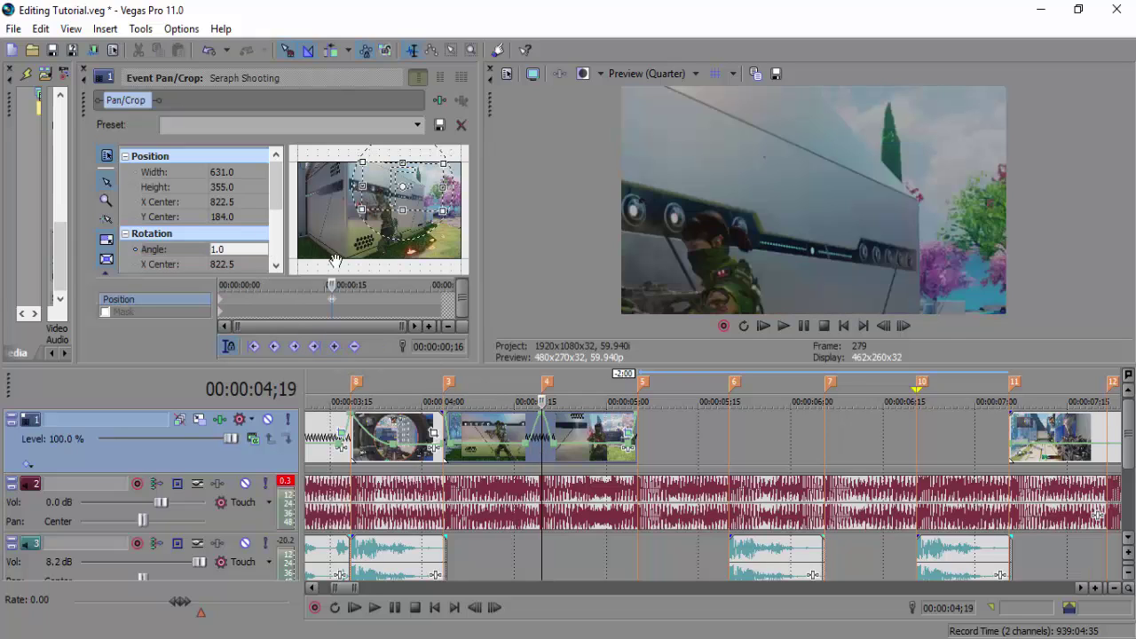
left_click_drag(408, 201, 391, 208)
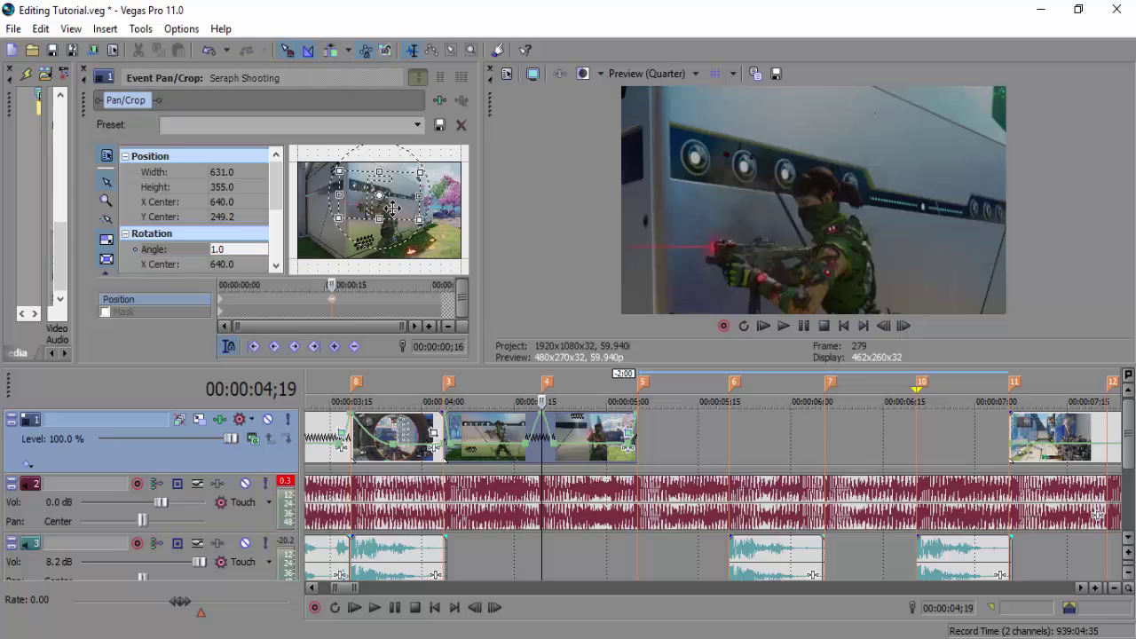
scroll(379, 219, "down", 4)
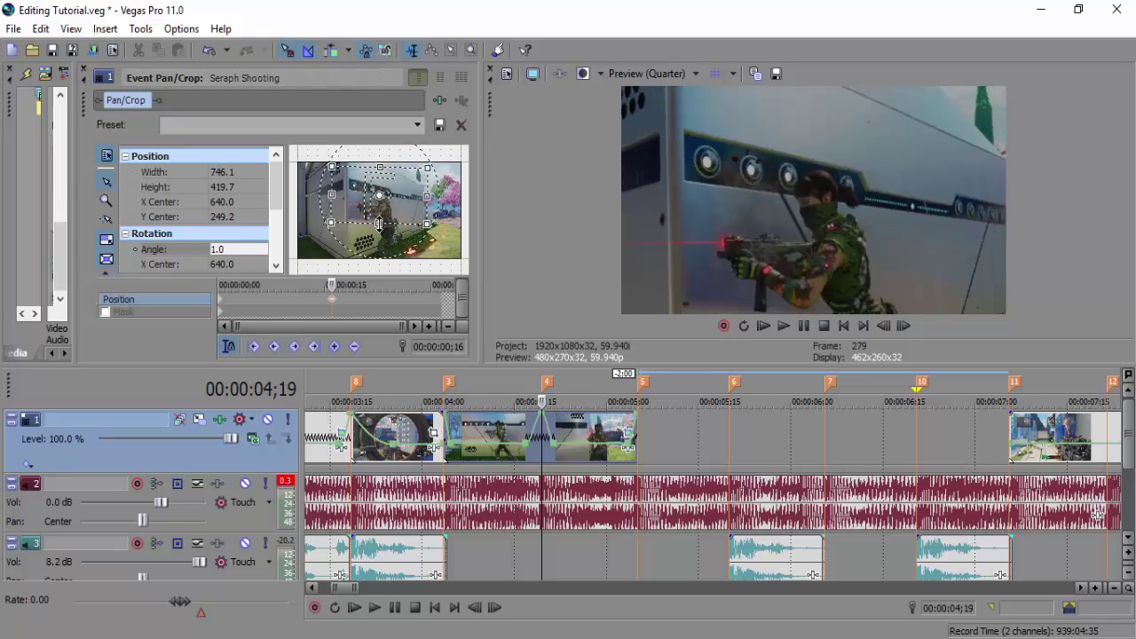
left_click_drag(389, 214, 381, 232)
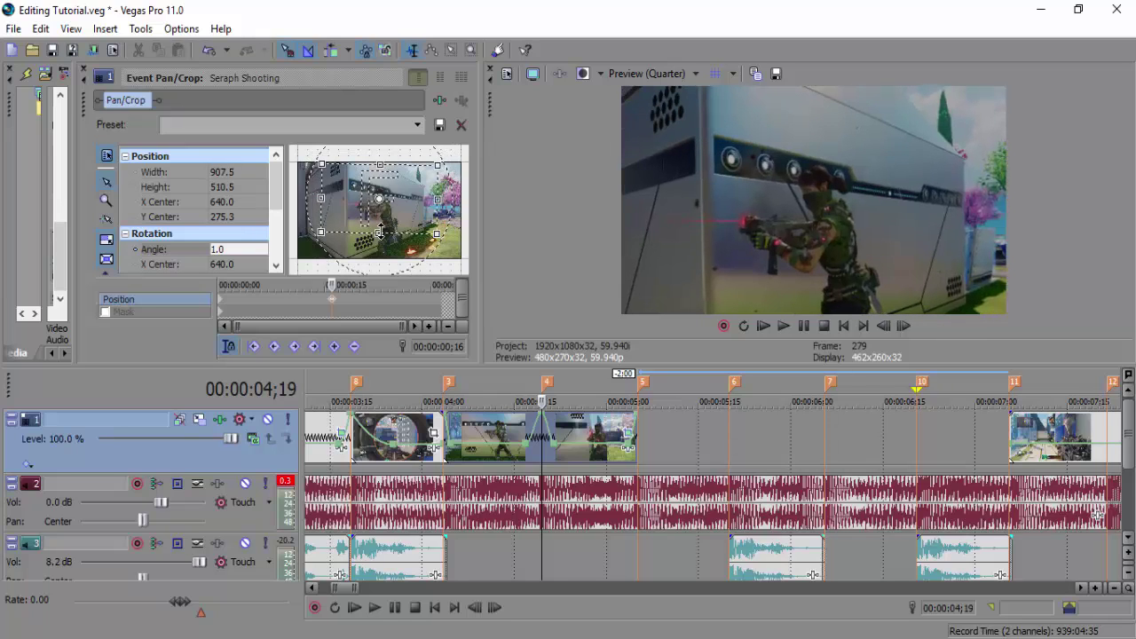
- One frame before the marker 4 keyframe, add a pan/crop keyframe of 598 × 336.4 with a rotation angle of -1.0
left_click(884, 326)
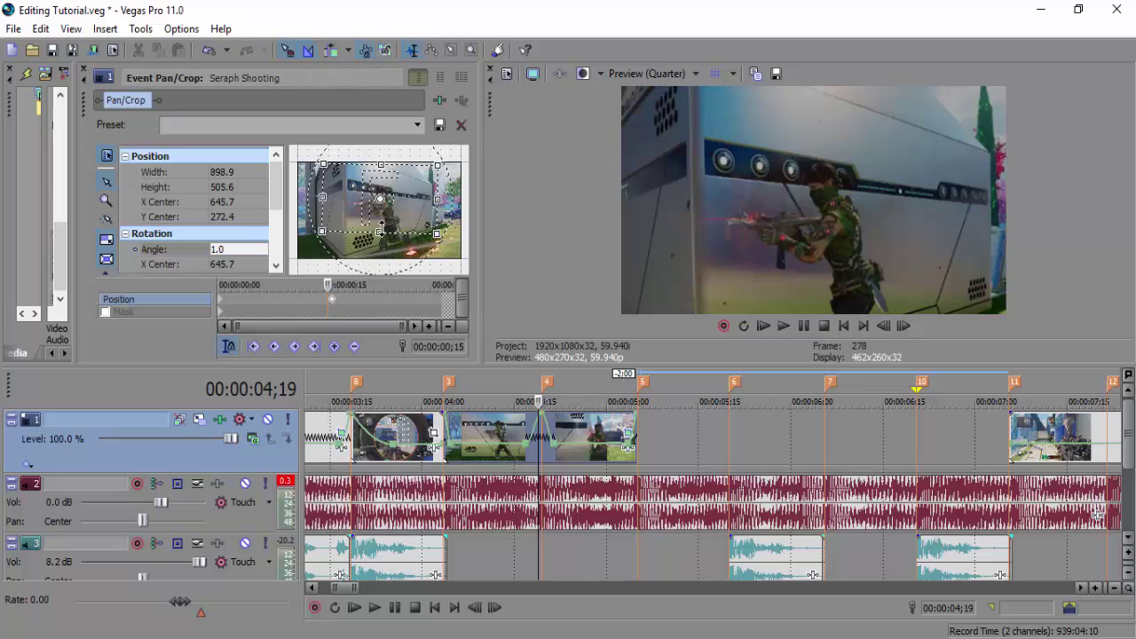
scroll(380, 226, "up", 4)
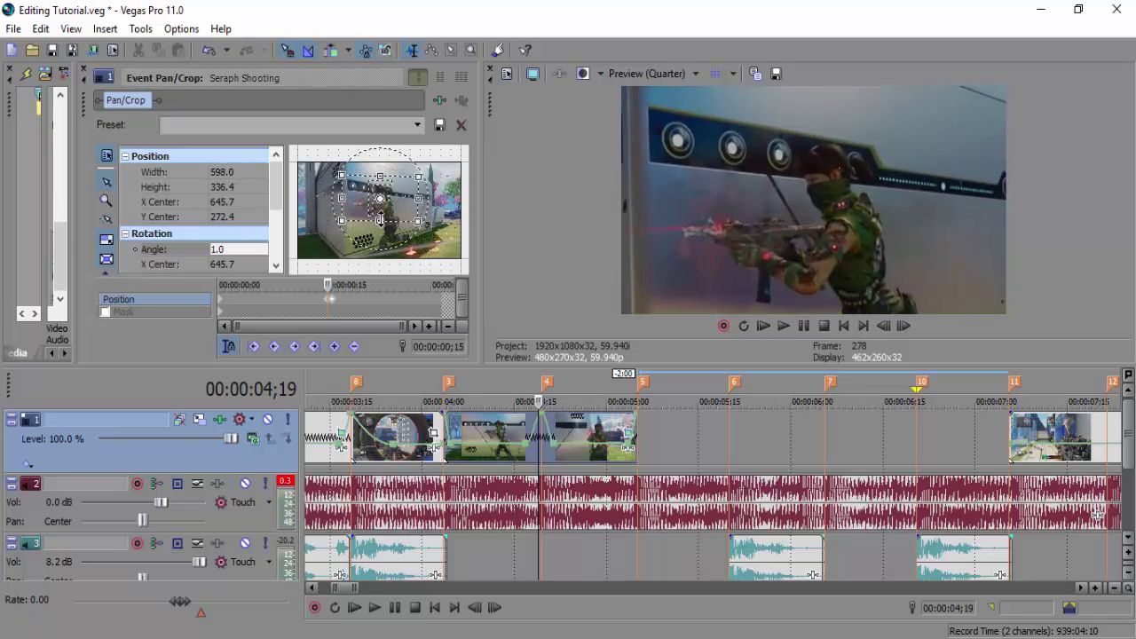
scroll(256, 244, "down", 2)
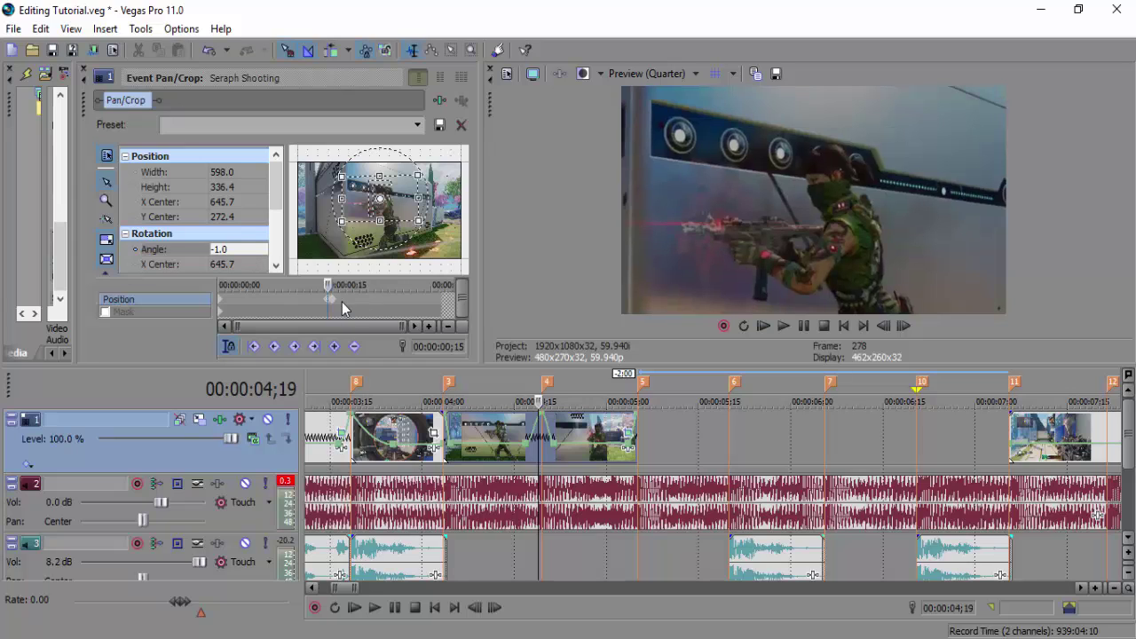
- Set the rotation angle of the marker 4 pan/crop keyframe to -1.0
left_click(341, 302)
left_click(334, 300)
left_click(252, 252)
left_click(252, 254)
left_click(252, 253)
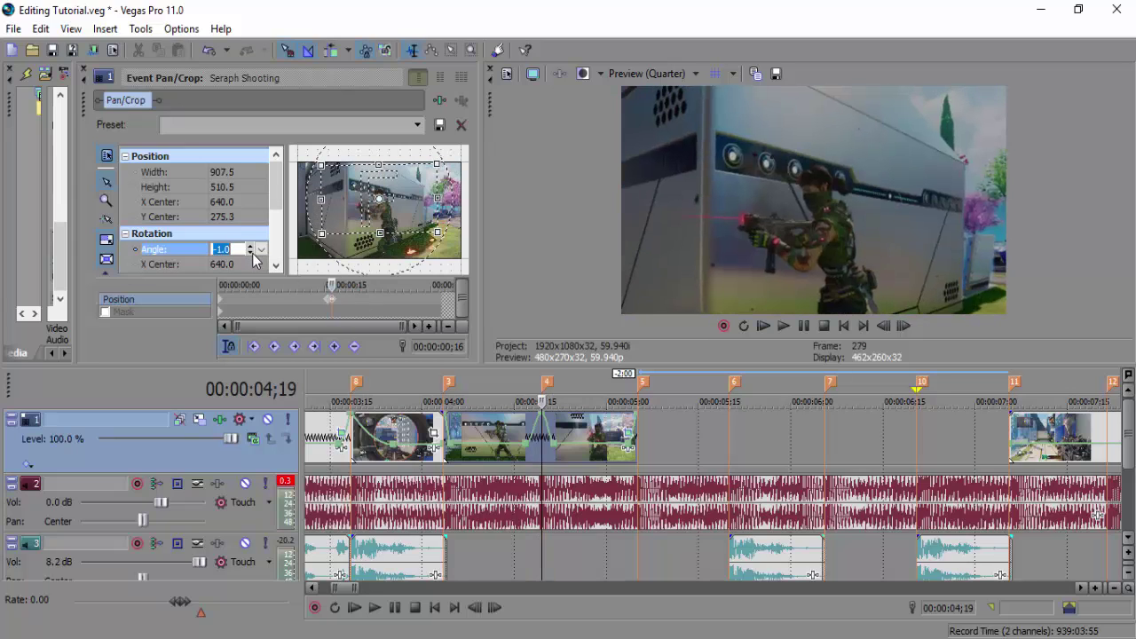
- Add a pan/crop keyframe at 00:00:00;05 in the Seraph Shooting clip with a rotation angle of -1
left_click_drag(284, 302, 252, 296)
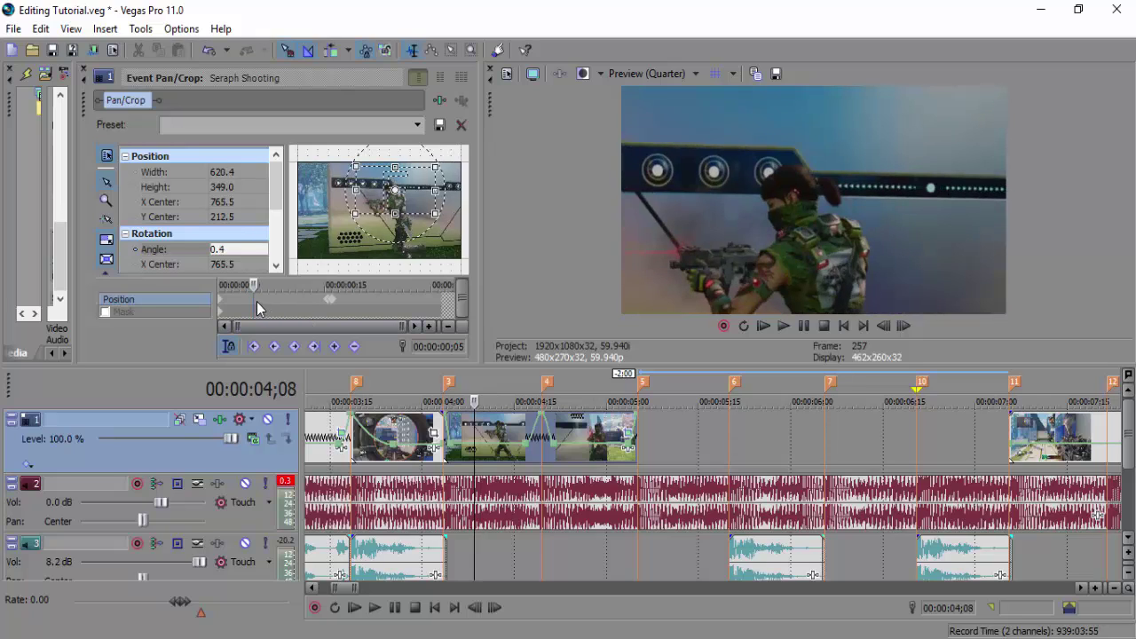
left_click(259, 302)
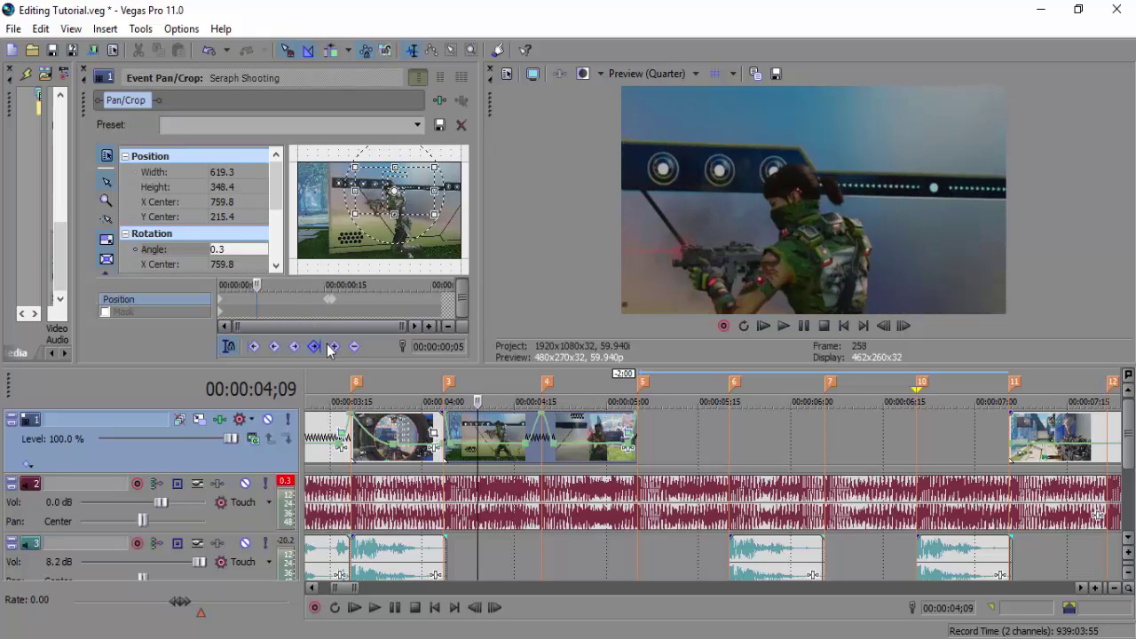
left_click(238, 250)
left_click(250, 254)
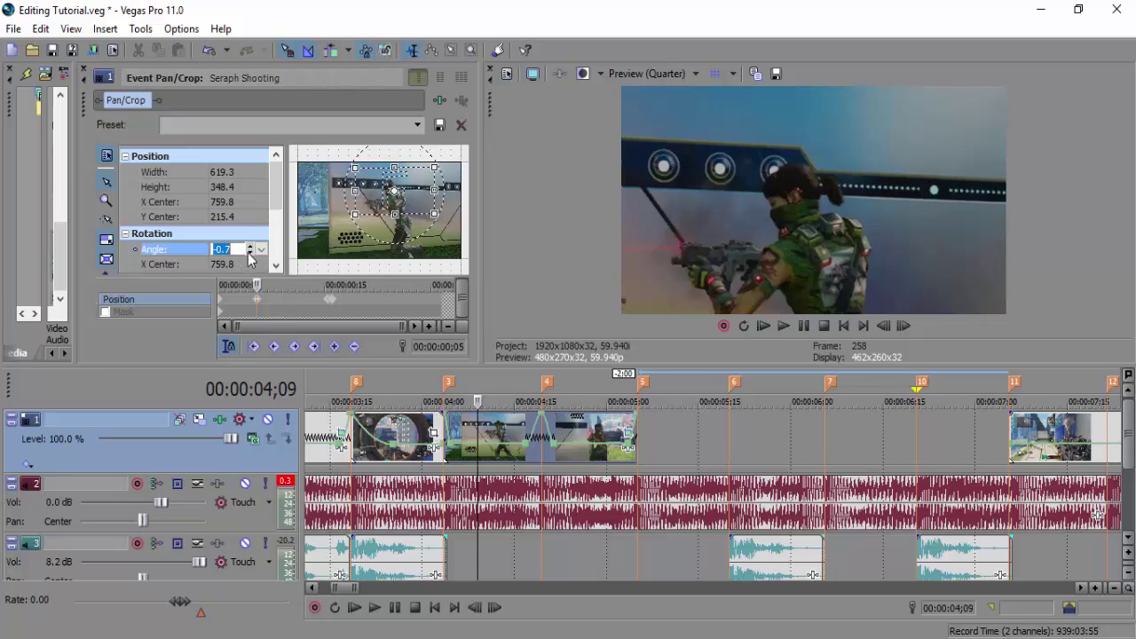
left_click(243, 246)
type("-1")
key("Return")
- Add a pan/crop keyframe at 00:00:00;11 in the Seraph Shooting clip with a rotation angle of 1.0
left_click(294, 295)
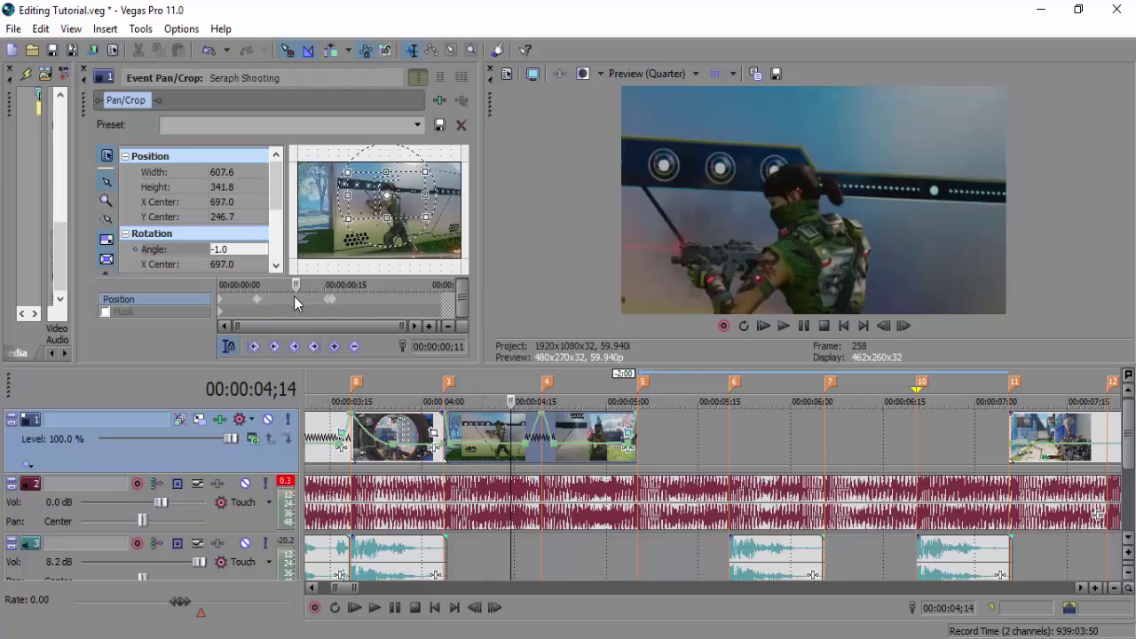
left_click(249, 252)
left_click(250, 247)
left_click(251, 247)
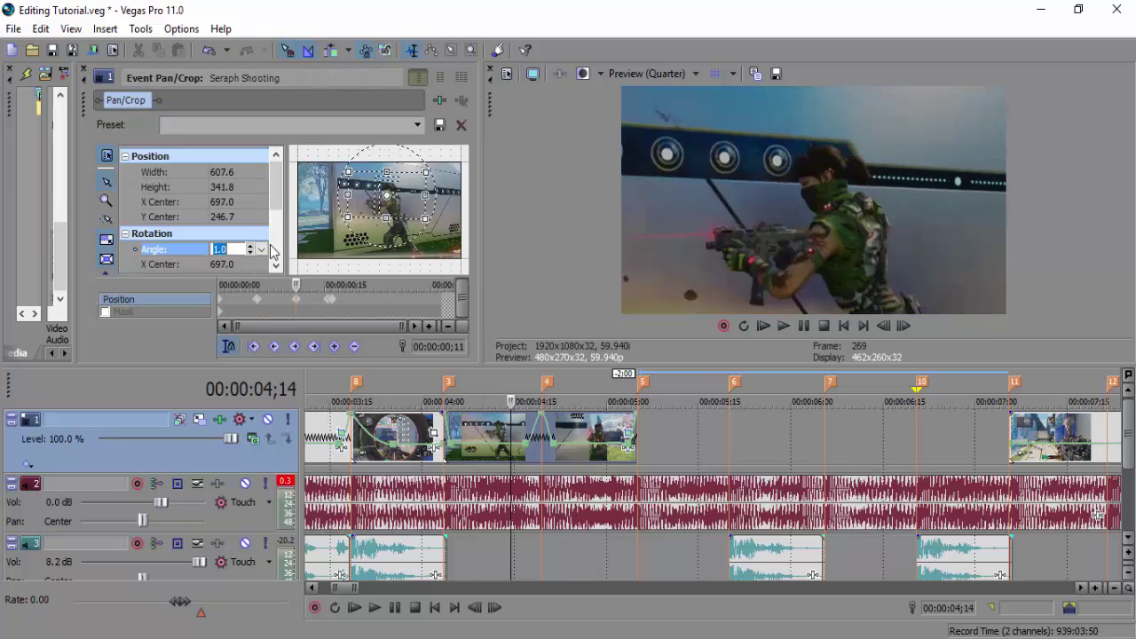
- Enlarge the crop area of the 00:00:00;15 keyframe, one frame before marker 4, to about 806.6 × 453.7
left_click(260, 303)
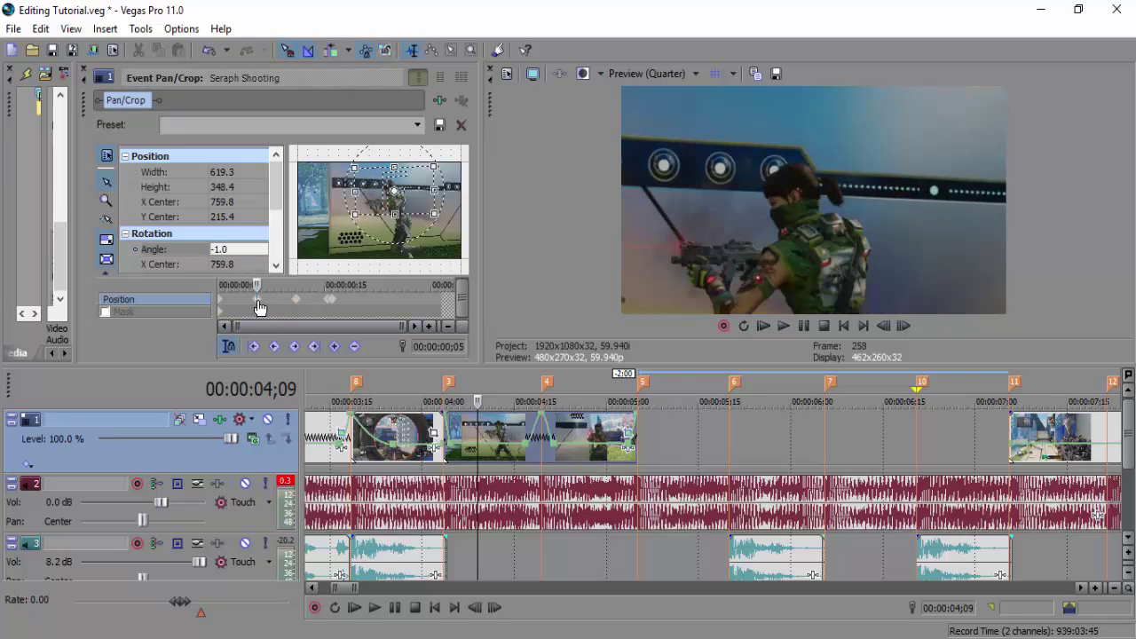
left_click(326, 300)
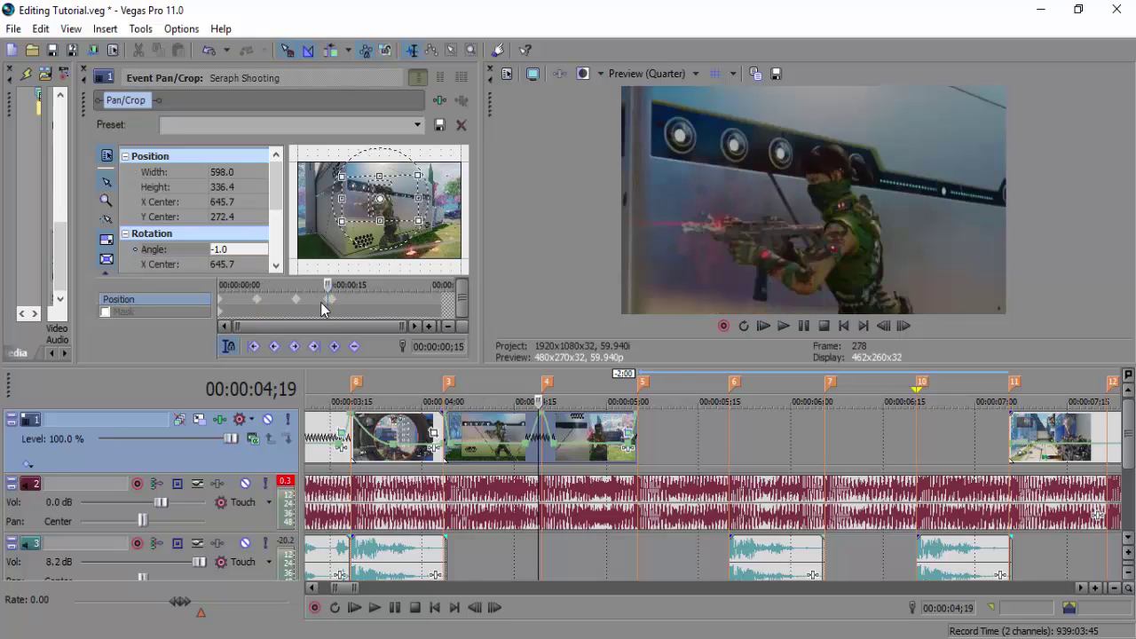
left_click(224, 306)
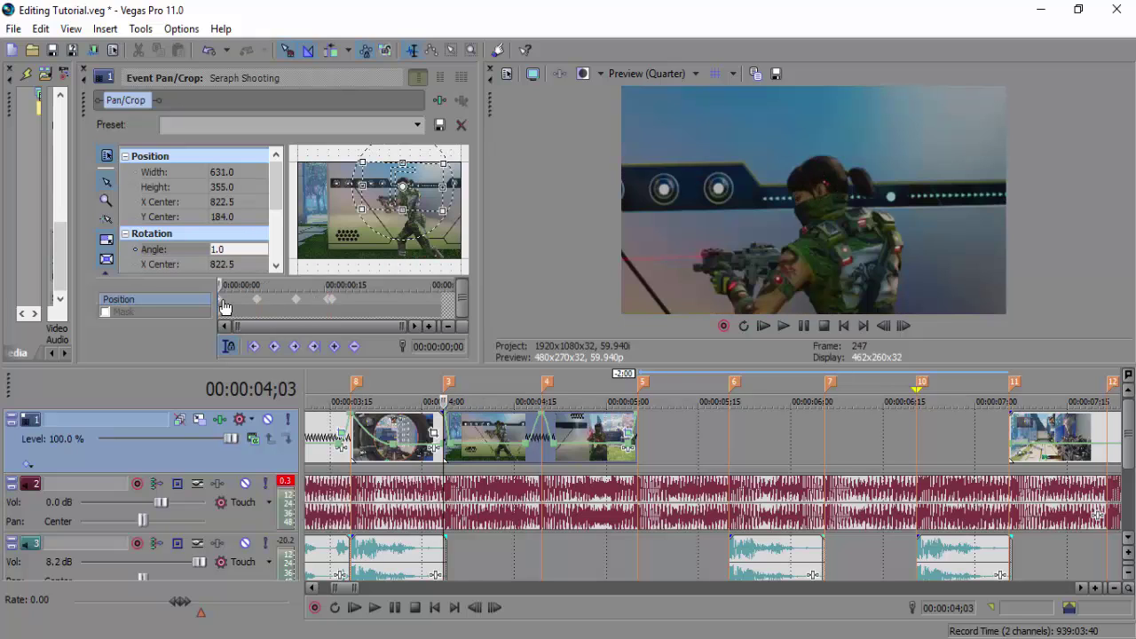
left_click(328, 305)
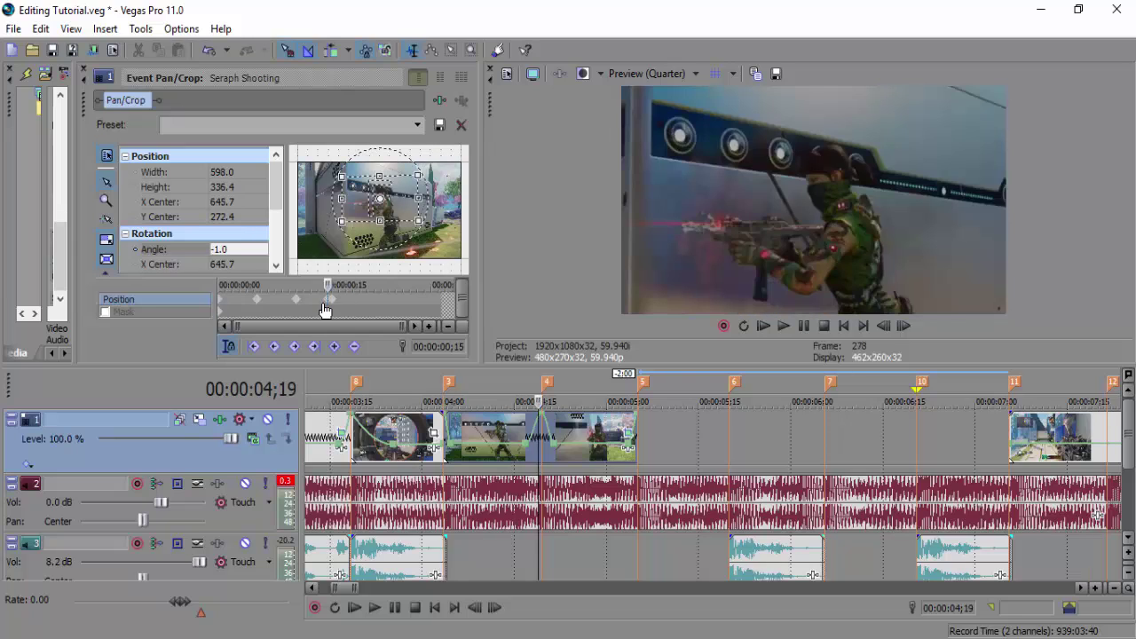
left_click_drag(379, 224, 379, 231)
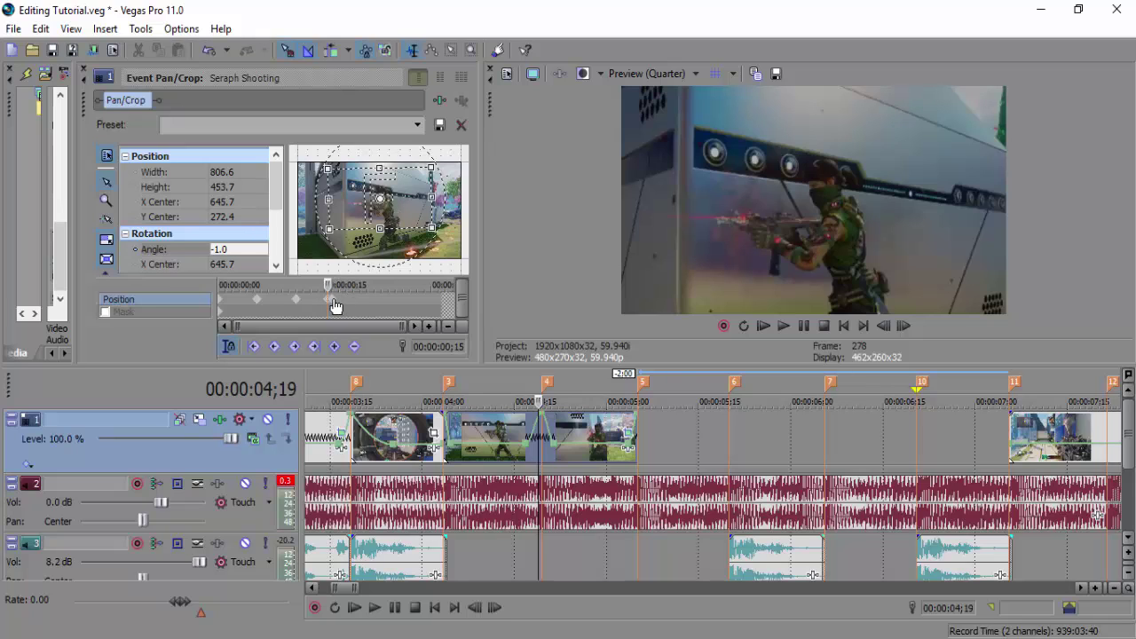
key("Right")
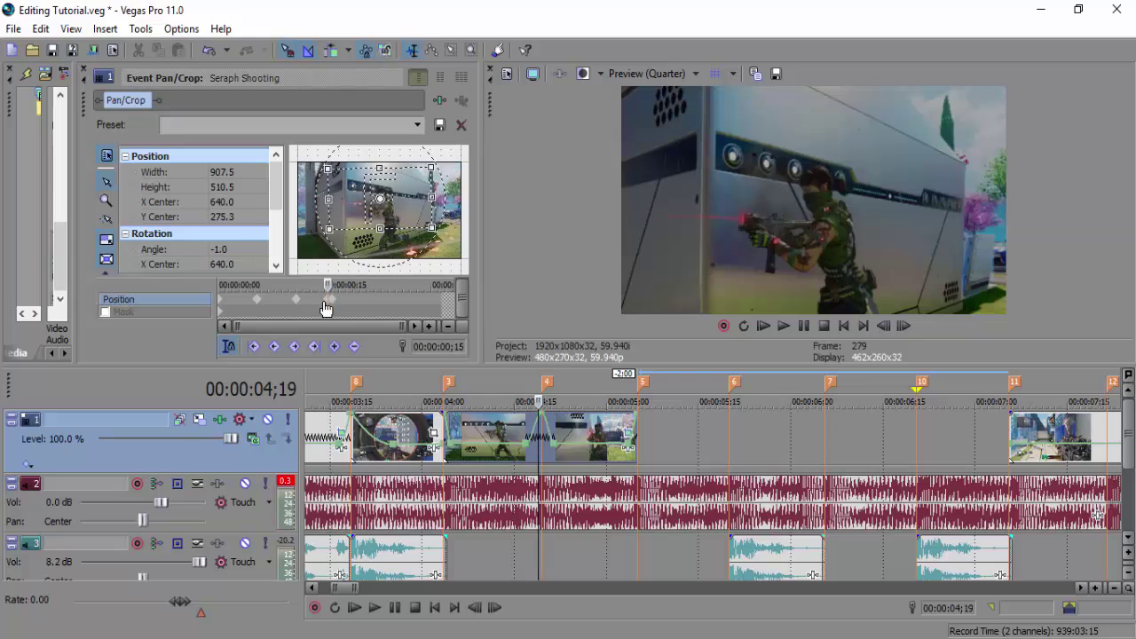
key("Left")
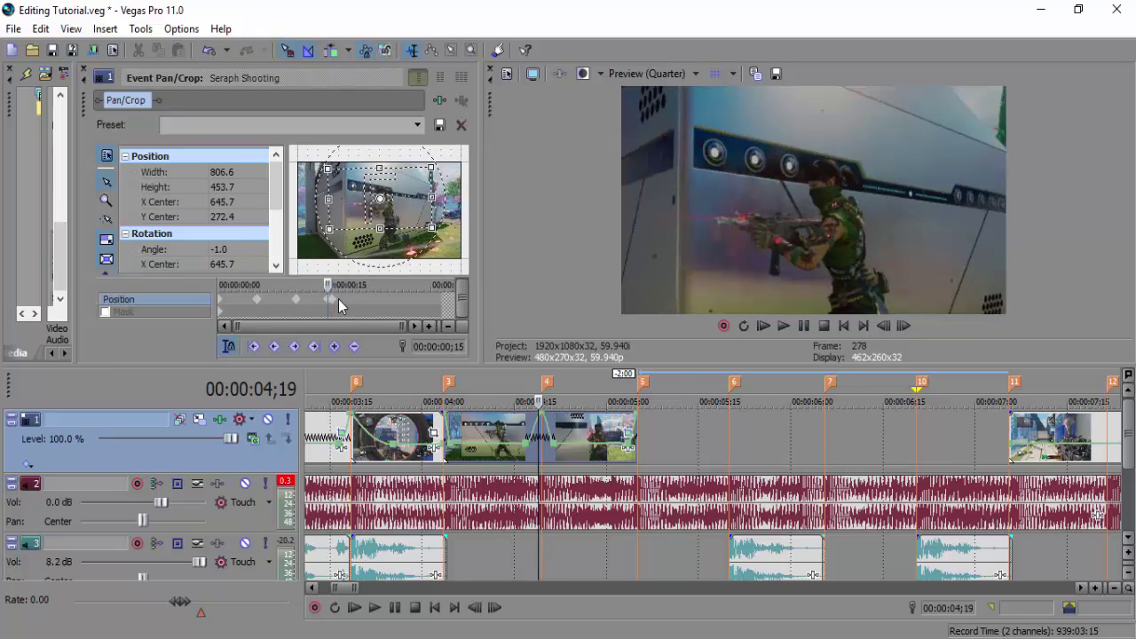
- Shrink the crop area of the clip's first pan/crop keyframe to about 607.9 × 341.9
left_click(338, 300)
left_click(326, 302)
left_click(234, 302)
left_click(224, 305)
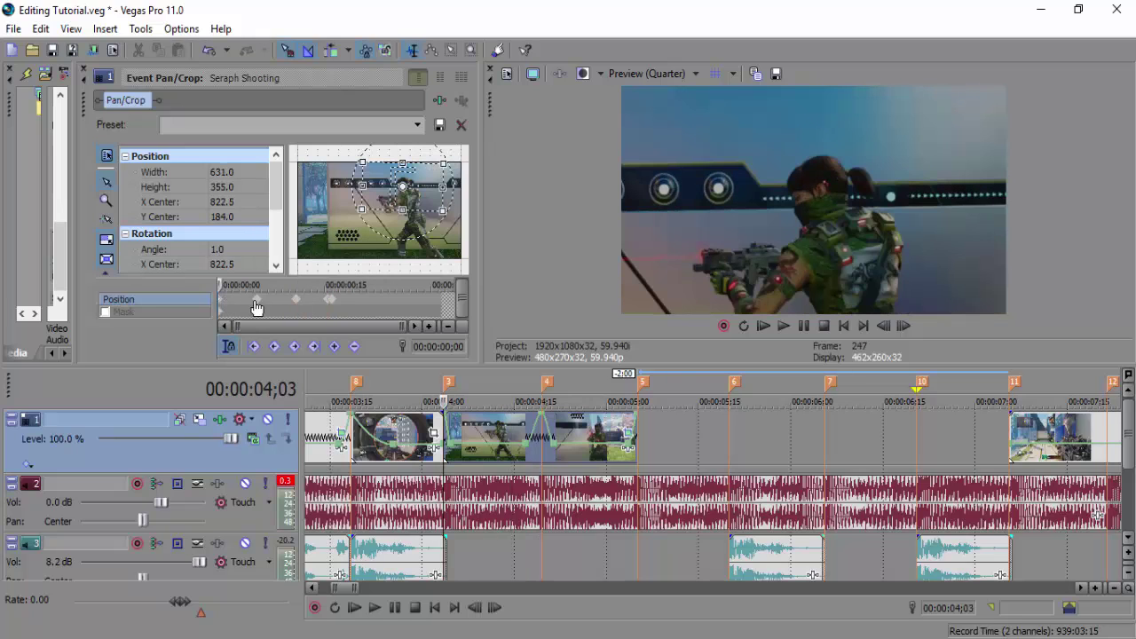
scroll(402, 205, "up", 2)
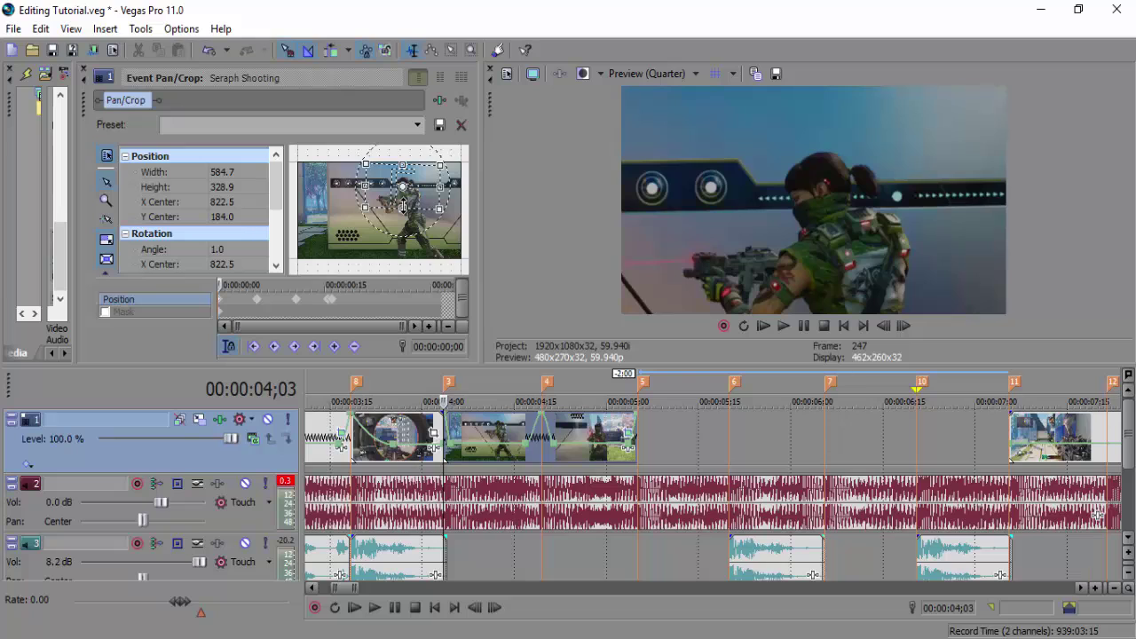
scroll(403, 206, "down", 1)
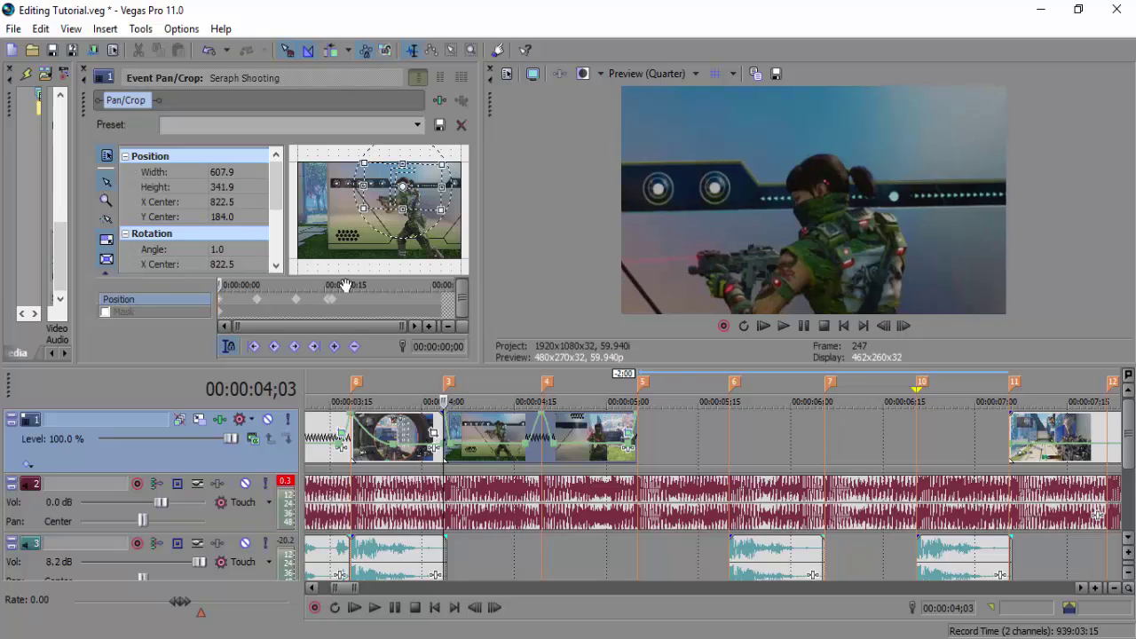
- Resize the 00:00:00;05 keyframe's crop area to about 712.4 × 400.7 and move its centre to about 707.6, 234.9
left_click(256, 299)
scroll(403, 200, "down", 3)
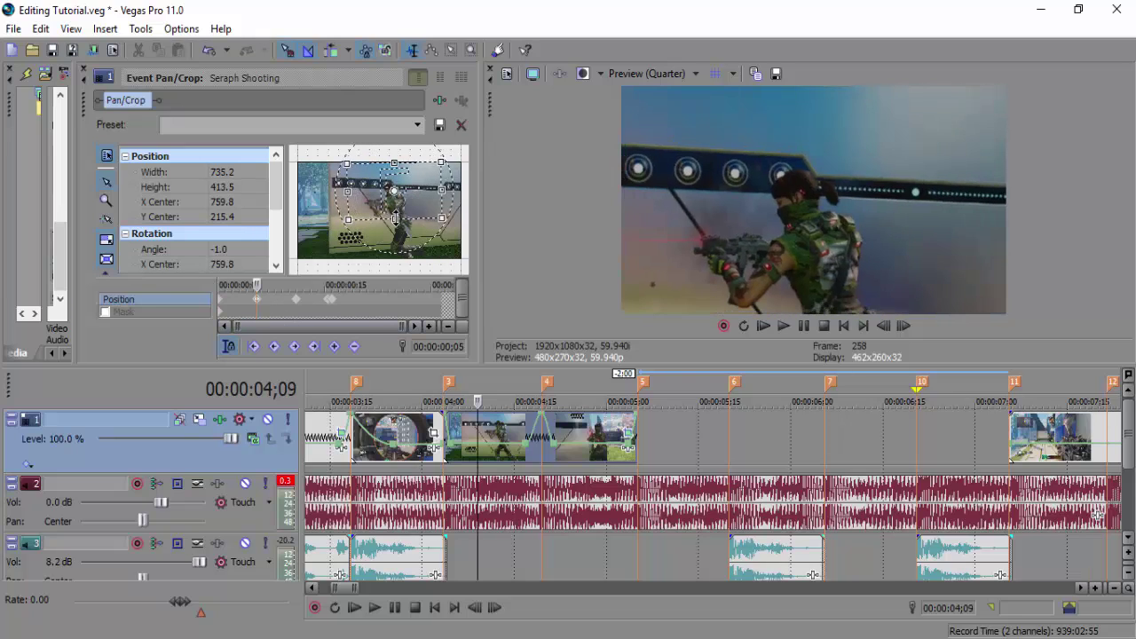
scroll(397, 216, "down", 1)
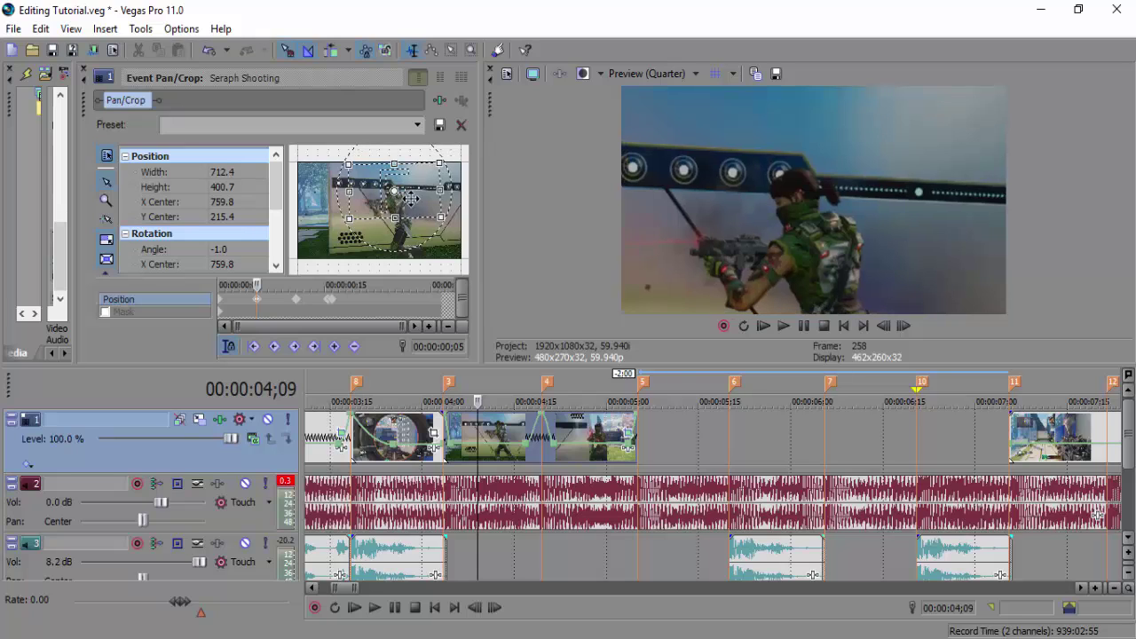
left_click_drag(414, 199, 408, 201)
- Recentre the 00:00:00;11 keyframe's crop area at about 710.1, 227.2 and set its width to 700
left_click(296, 299)
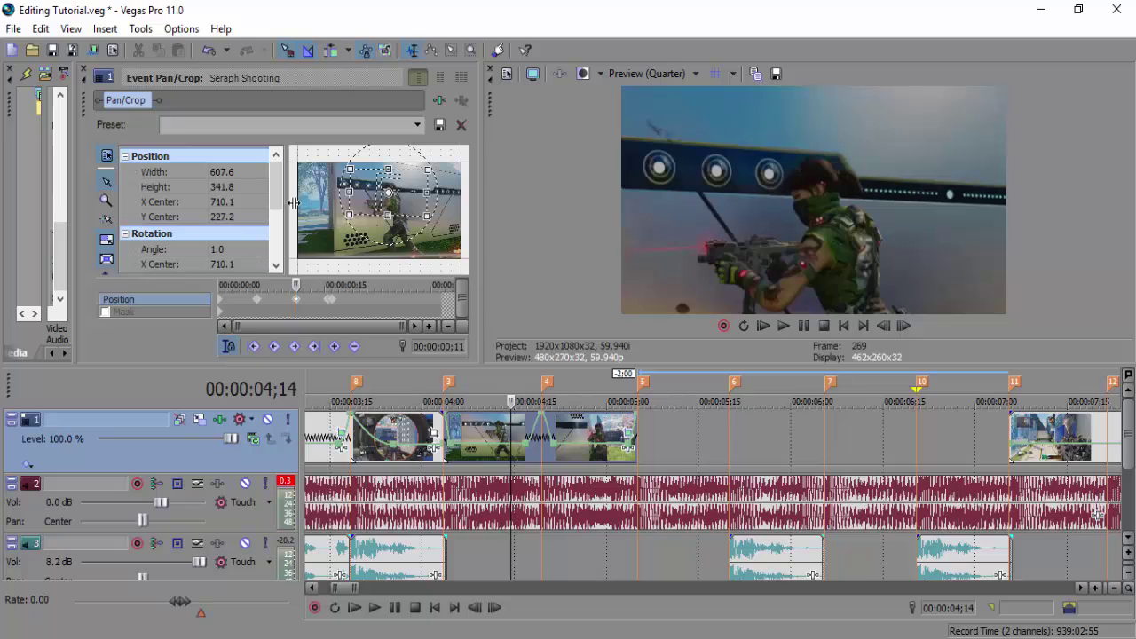
left_click(254, 176)
type("7")
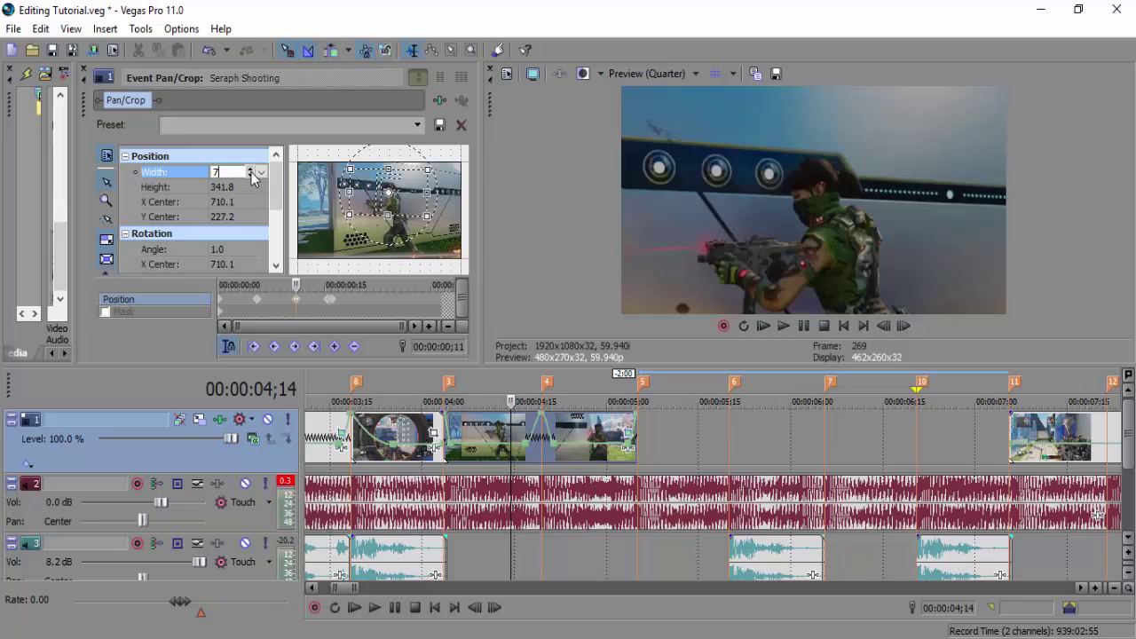
type("00")
key("Return")
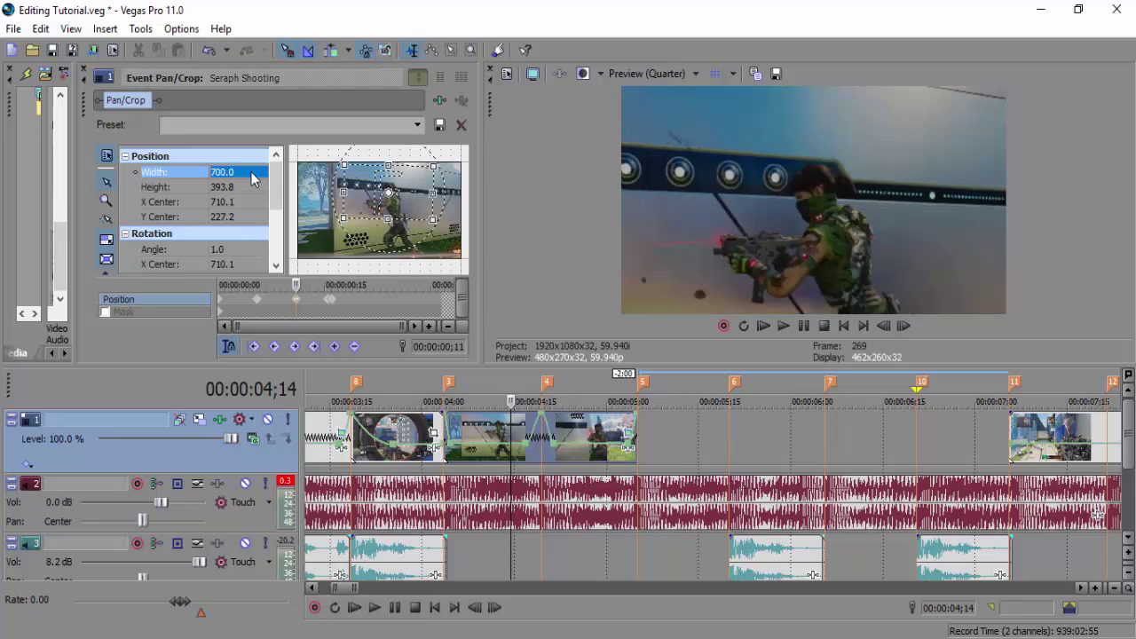
- Set the crop width of the 00:00:00;05 keyframe to 700
left_click(258, 300)
left_click(218, 174)
type("70")
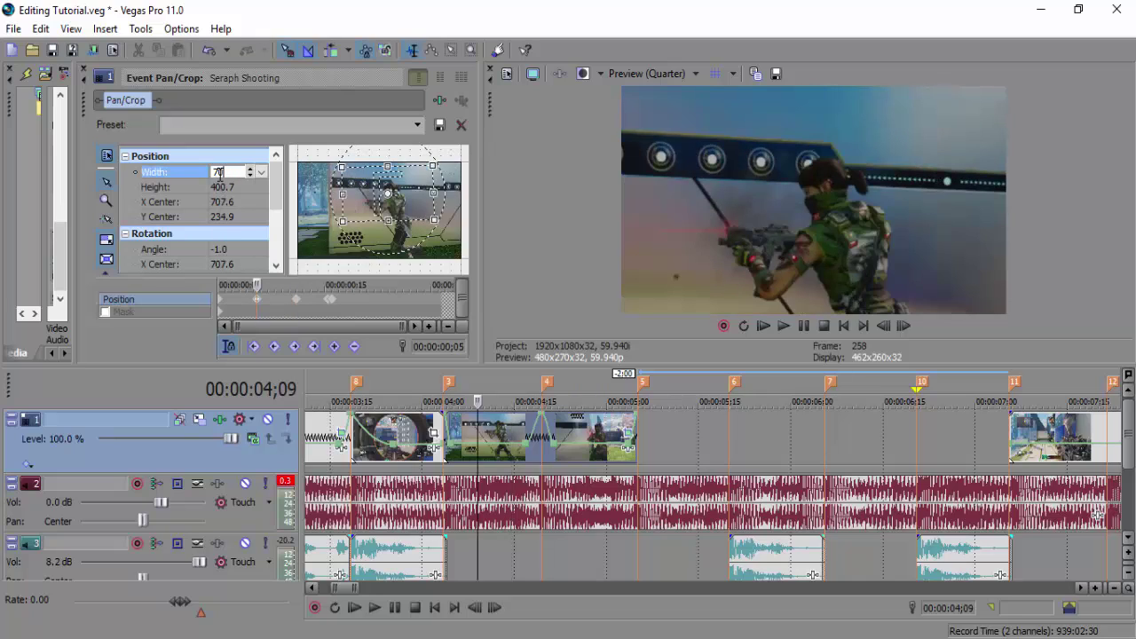
type("0")
key("Return")
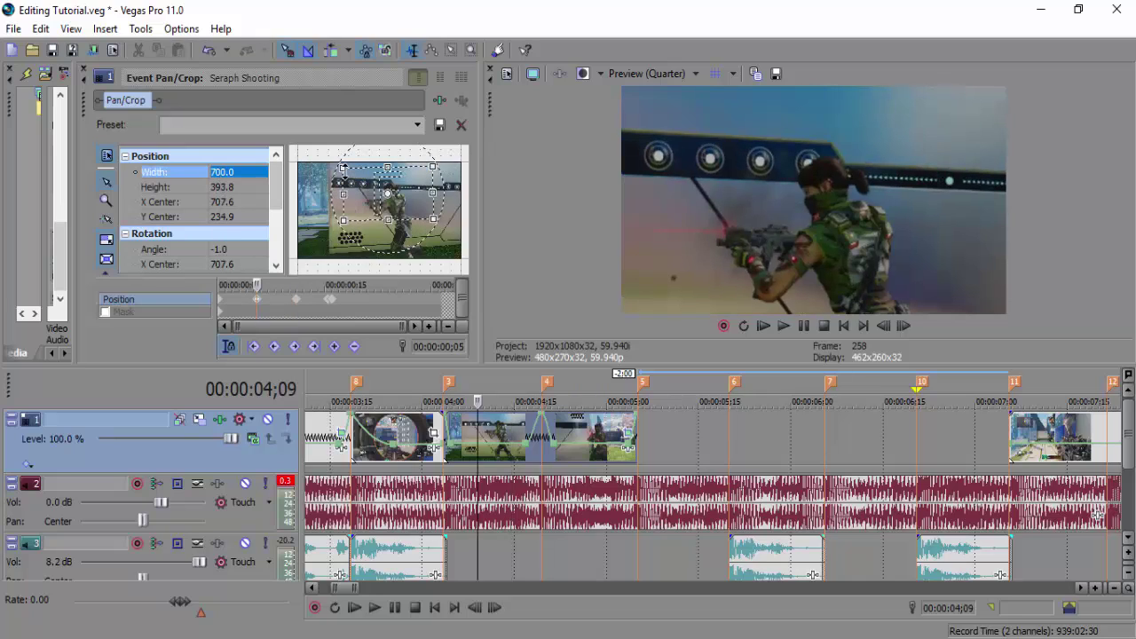
- Add a pan/crop keyframe at the clip's end (marker 5), centred at about 659.6, 347, with a width of 1100
left_click(637, 455)
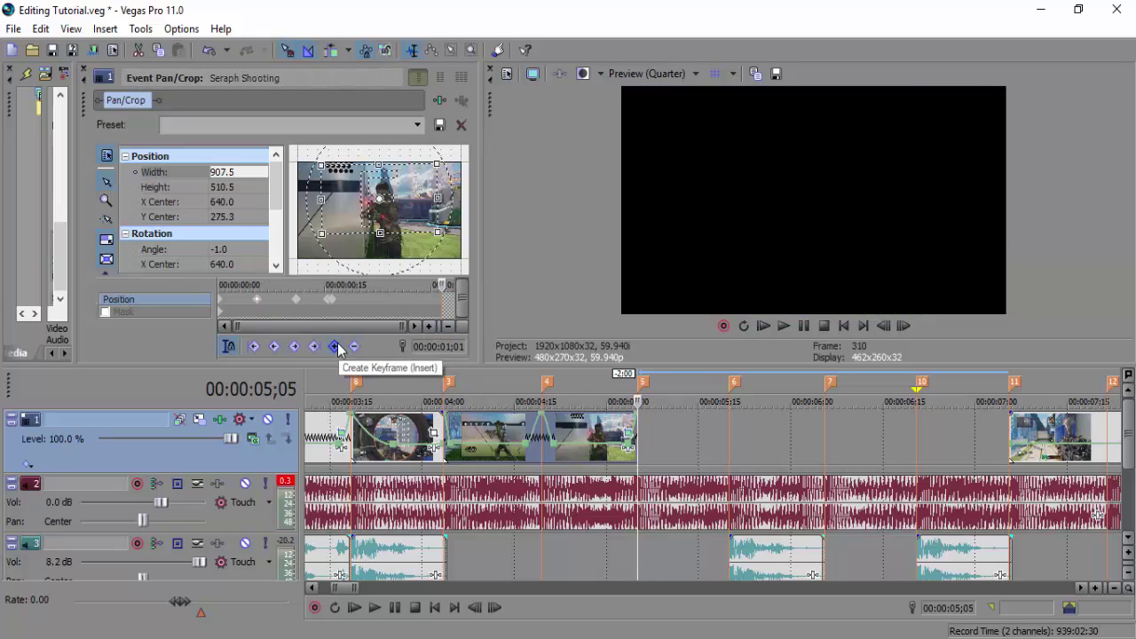
mouse_move(383, 252)
left_mouse_down()
mouse_move(392, 210)
mouse_move(384, 240)
left_mouse_up()
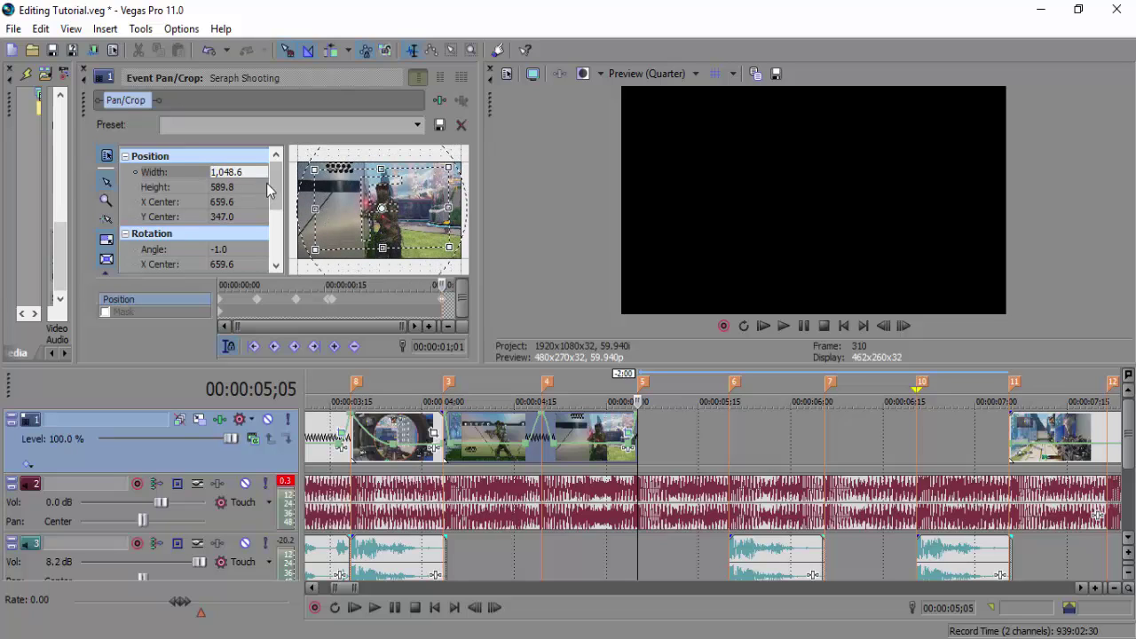
left_click(257, 173)
type("1100")
key("Return")
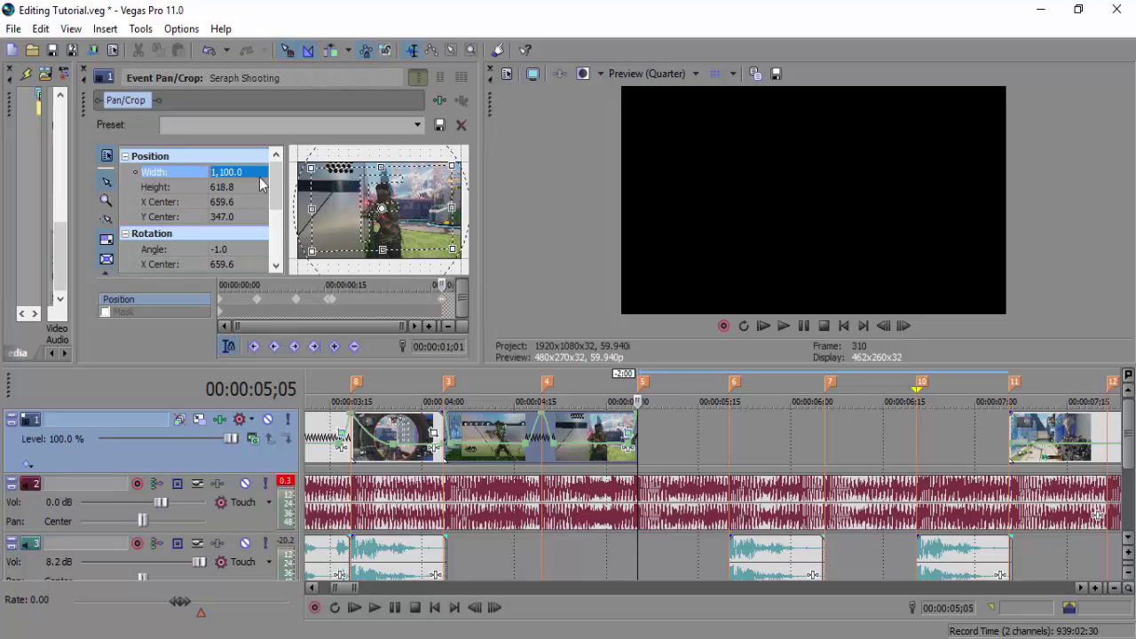
- Add a pan/crop keyframe at 00:00:00;21, shortly after marker 4, with a width of 1000
left_click(568, 424)
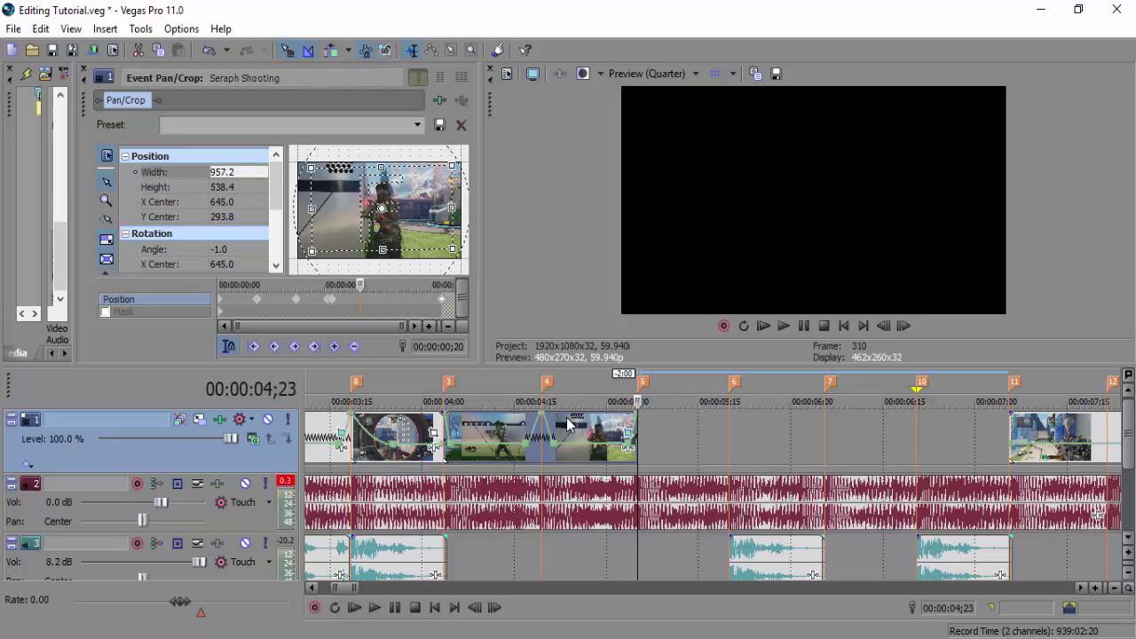
left_click(229, 171)
type("1")
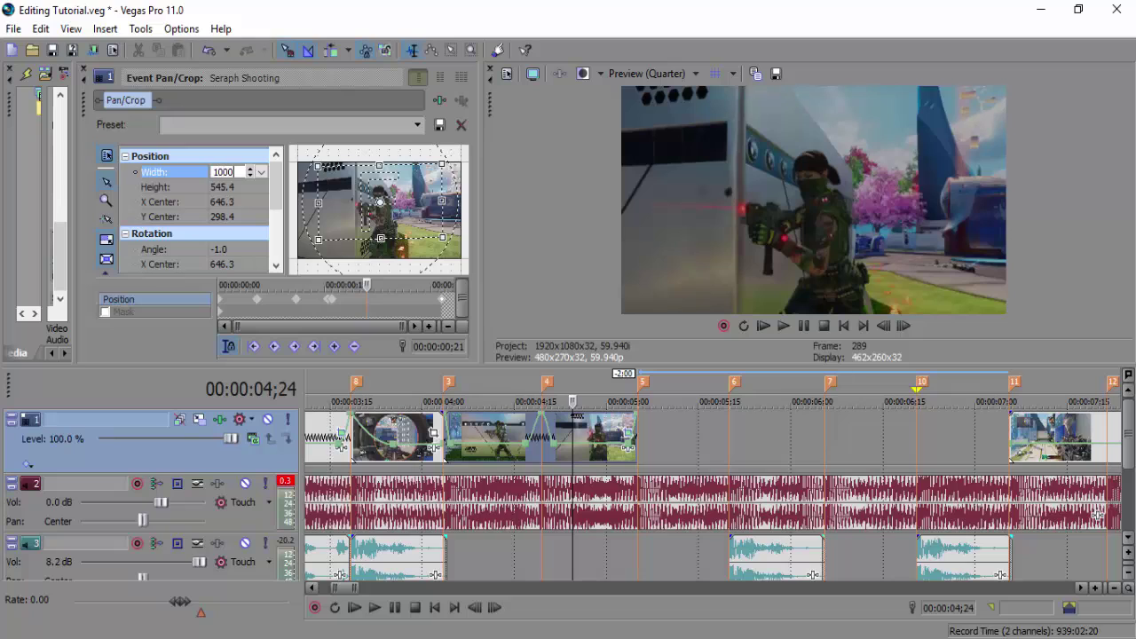
type("000")
key("Return")
- Nudge the 00:00:00;21 keyframe slightly along the timeline and add a 1000-wide pan/crop keyframe at 00:00:00;26
left_click(408, 300)
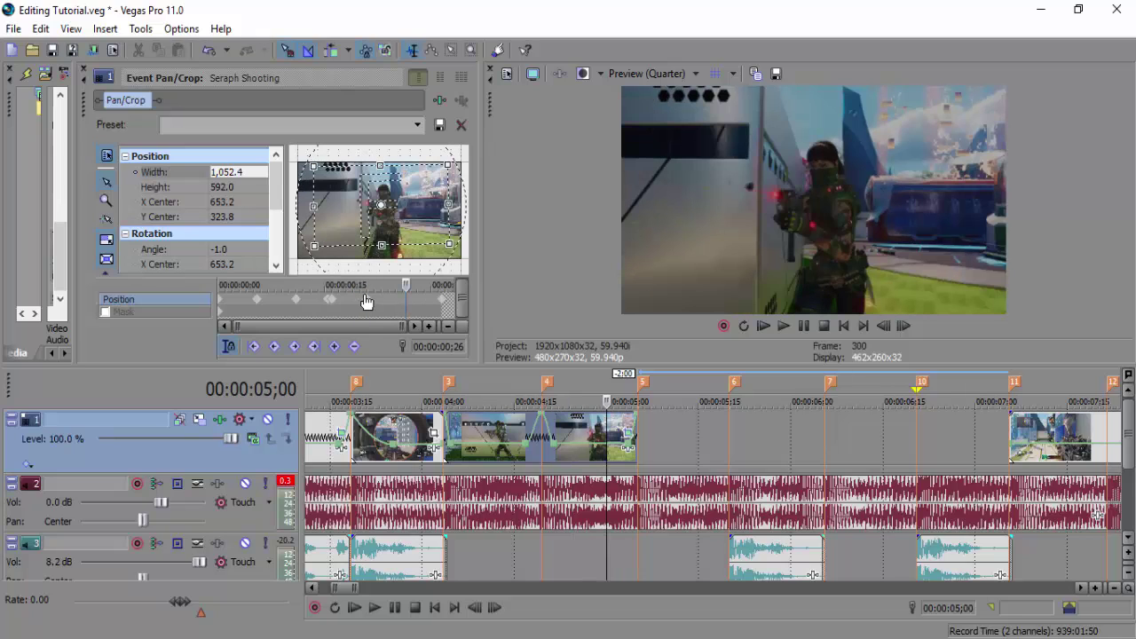
left_click_drag(366, 297, 371, 303)
left_click(248, 171)
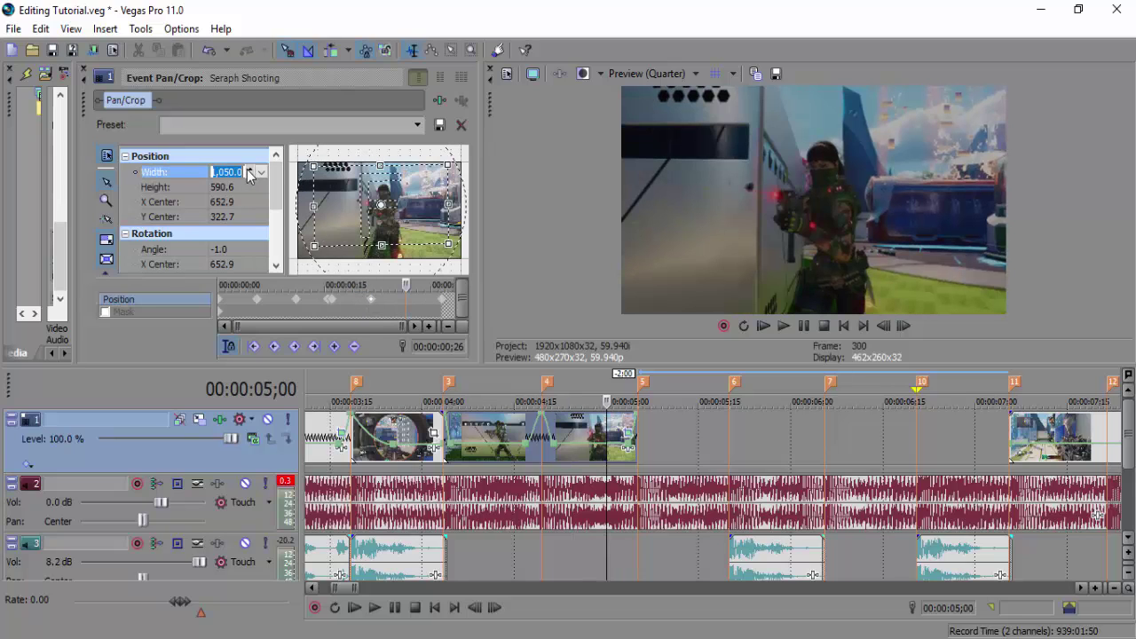
type("1,000")
key("Return")
- Set the rotation angle to 1.0 on the 00:00:00;21 and 00:00:01;01 pan/crop keyframes
left_click(225, 249)
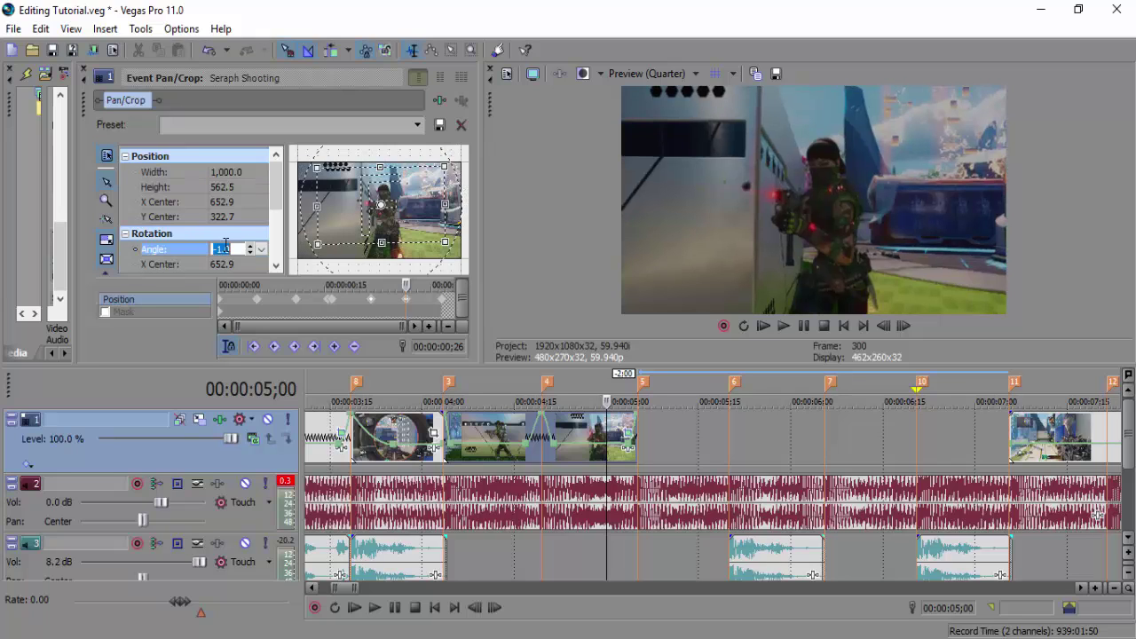
left_click(378, 303)
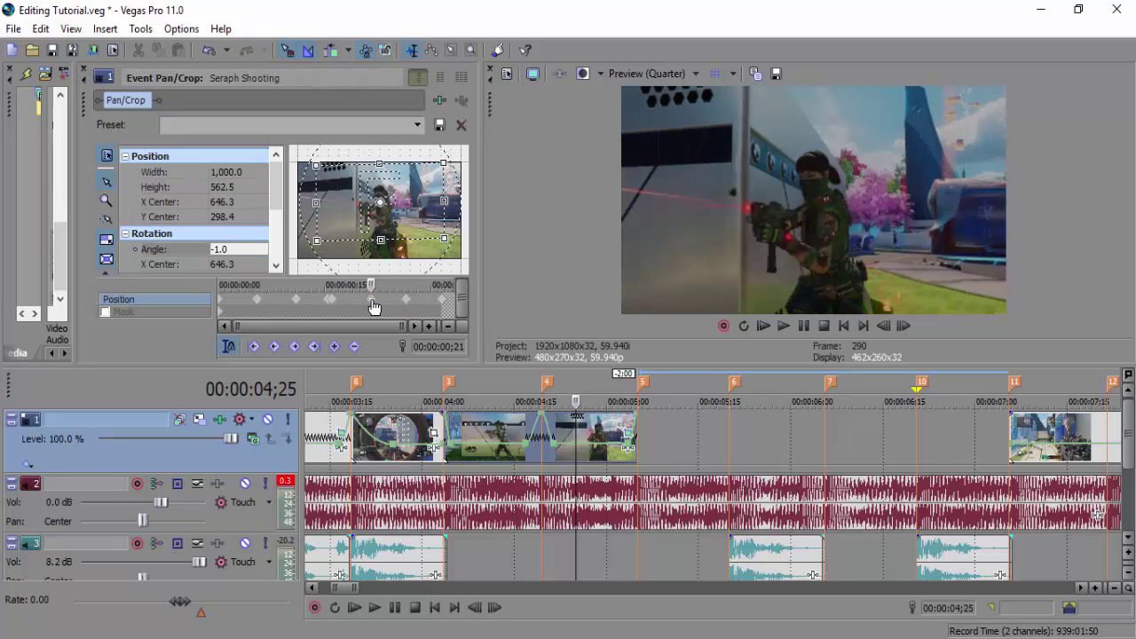
left_click(441, 302)
left_click(254, 253)
left_click(252, 248)
left_click(252, 247)
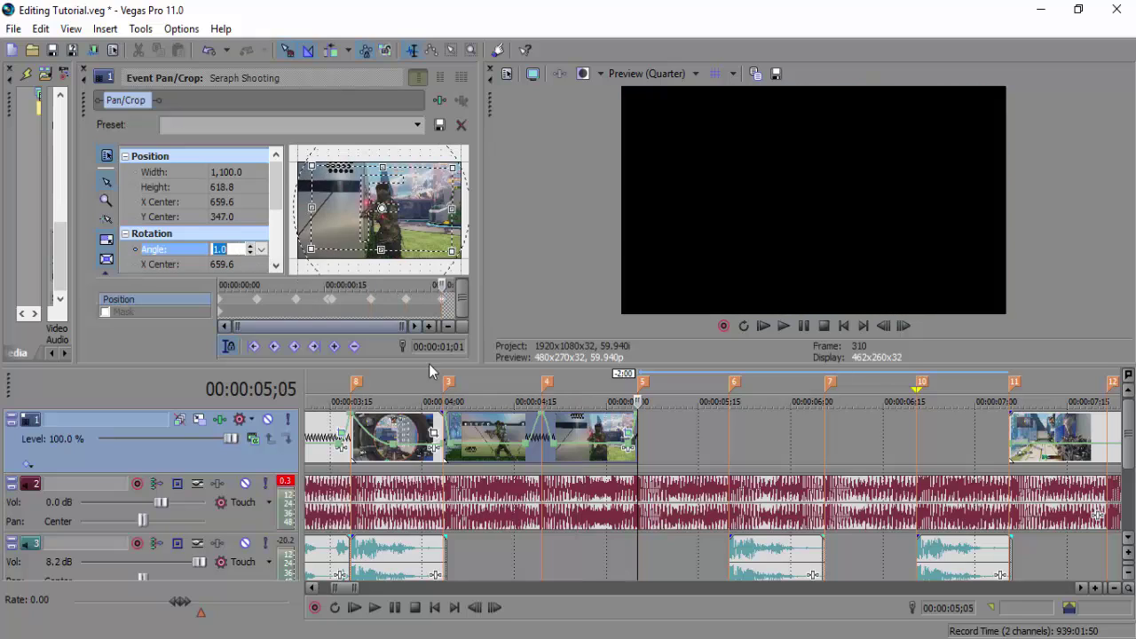
- Play the Seraph Shooting clip from marker 3 and step back through its last frames to review the pan/crop motion
left_click(444, 437)
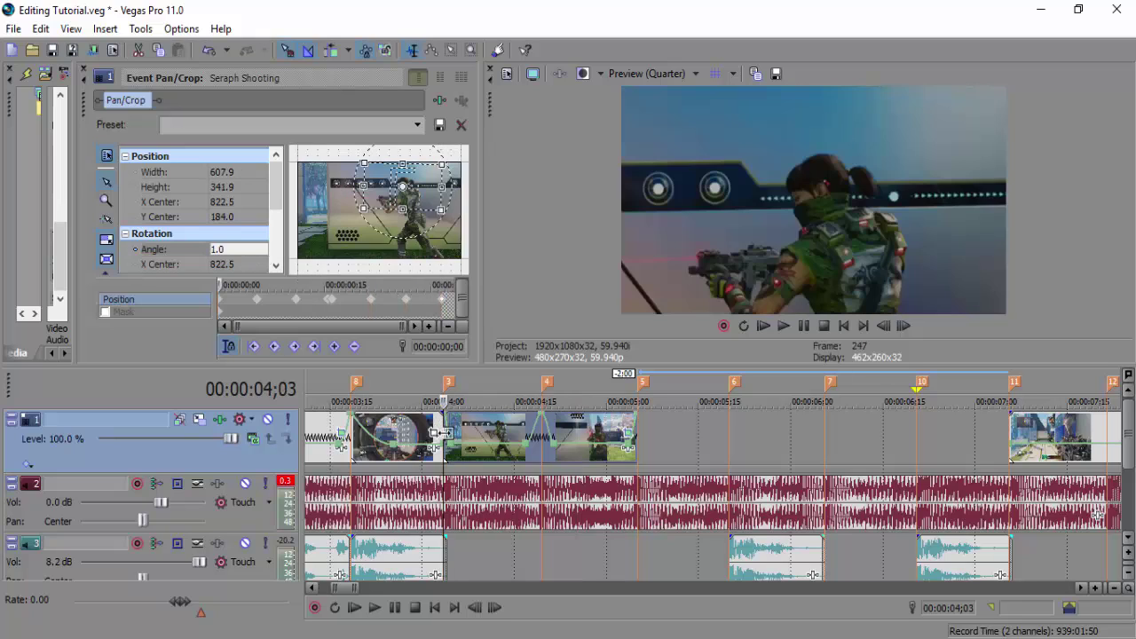
left_click(789, 326)
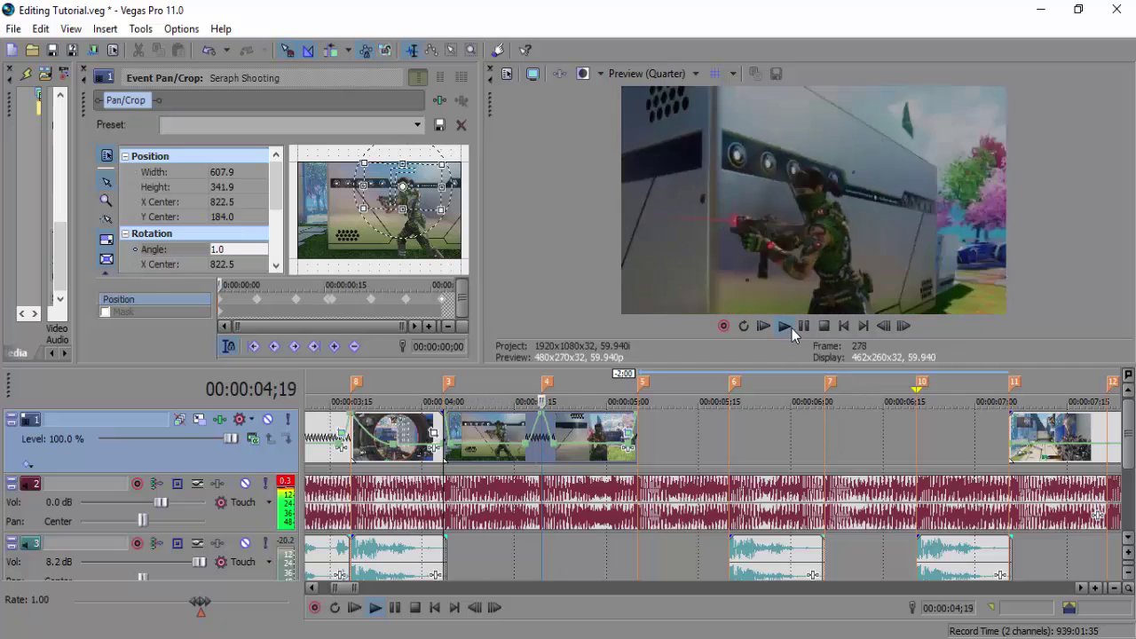
left_click(804, 327)
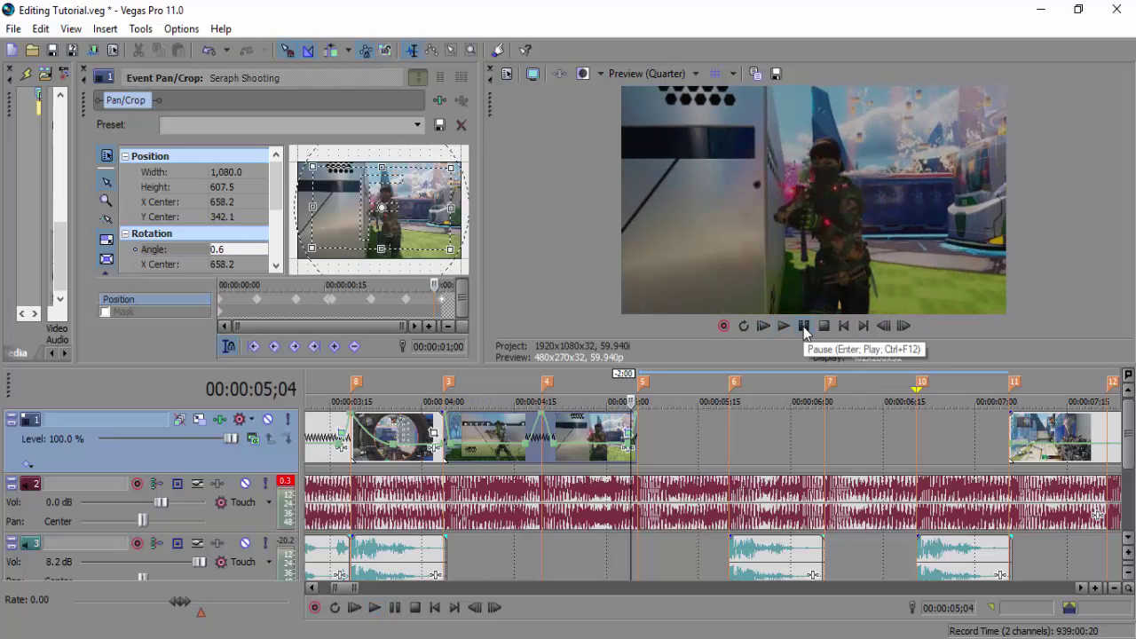
key("Left")
key("Left")
key("Left")
key("Left")
key("Left")
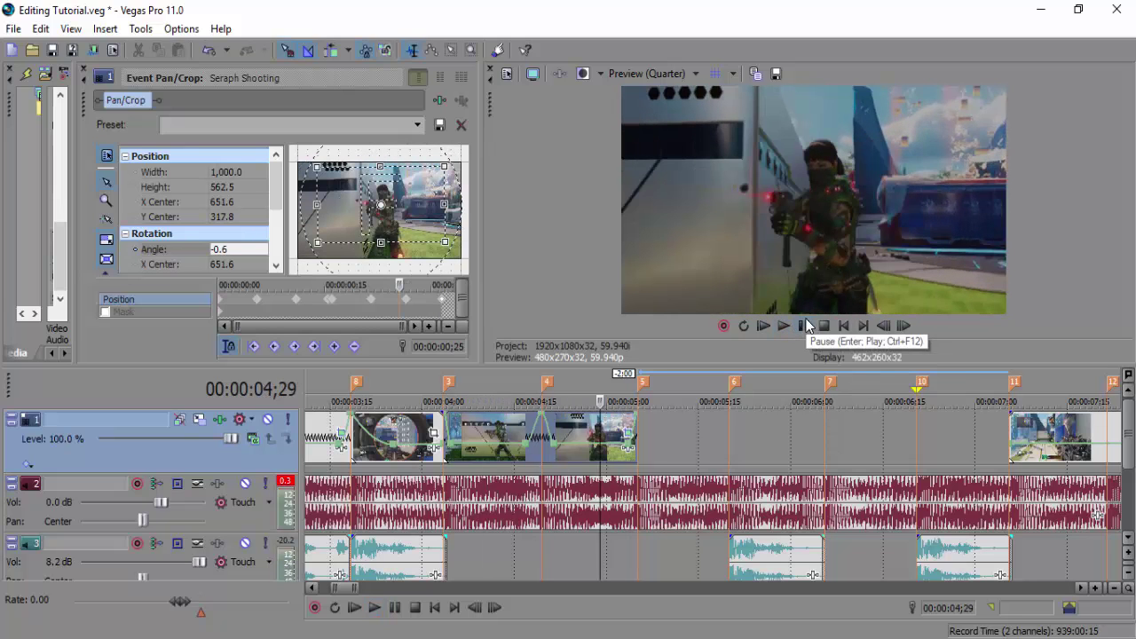
- Return from the pan/crop settings to the project media and save the project
left_click(87, 69)
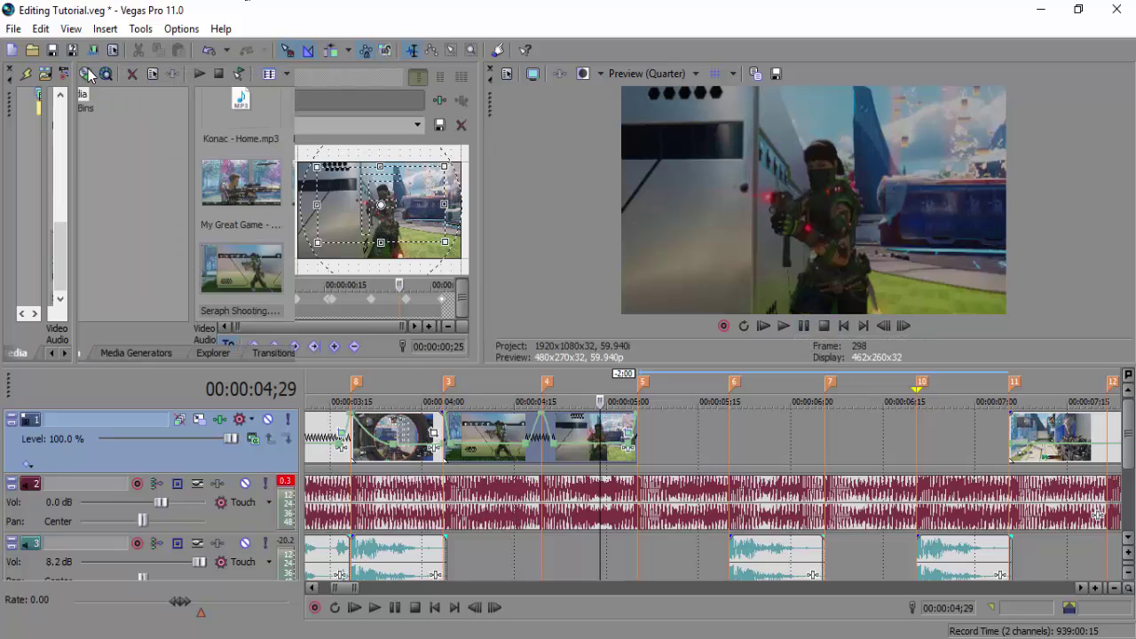
left_click(51, 51)
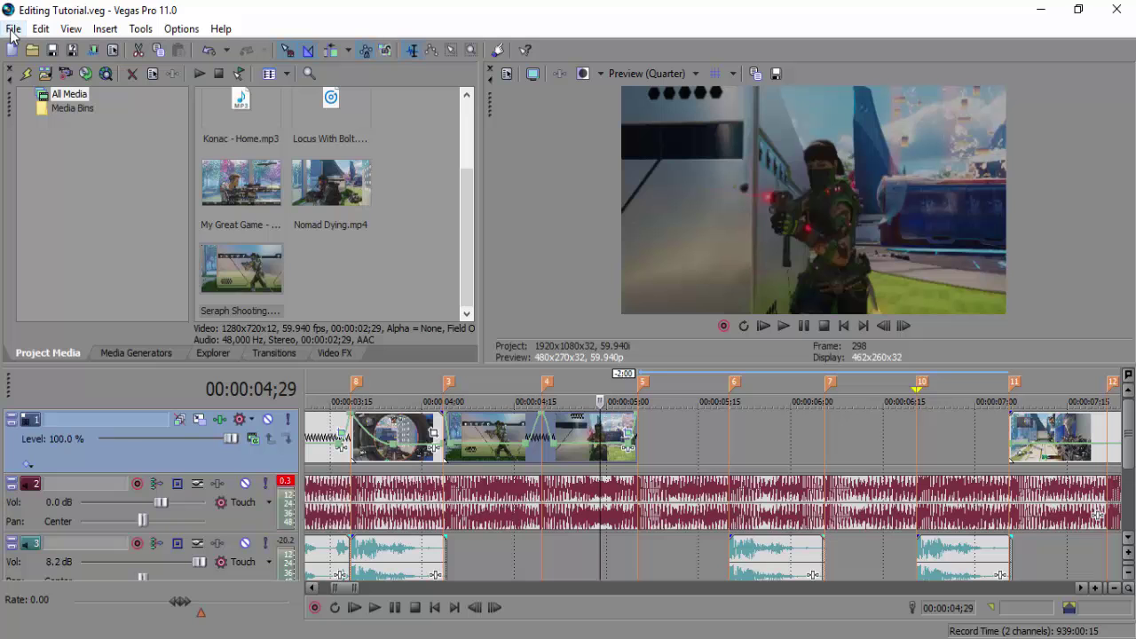
- Import the Kuda gunshot MP3 from the Black ops 3 SMGs folder of the Call Of Duty Sound Effects library
left_click(12, 29)
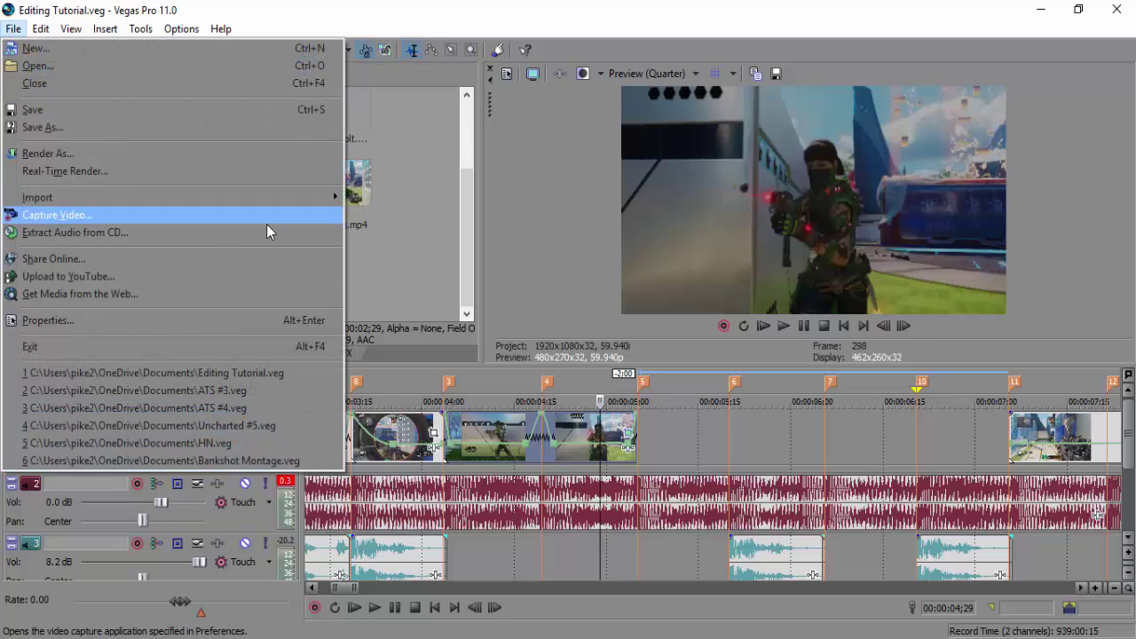
mouse_move(271, 195)
left_click(363, 197)
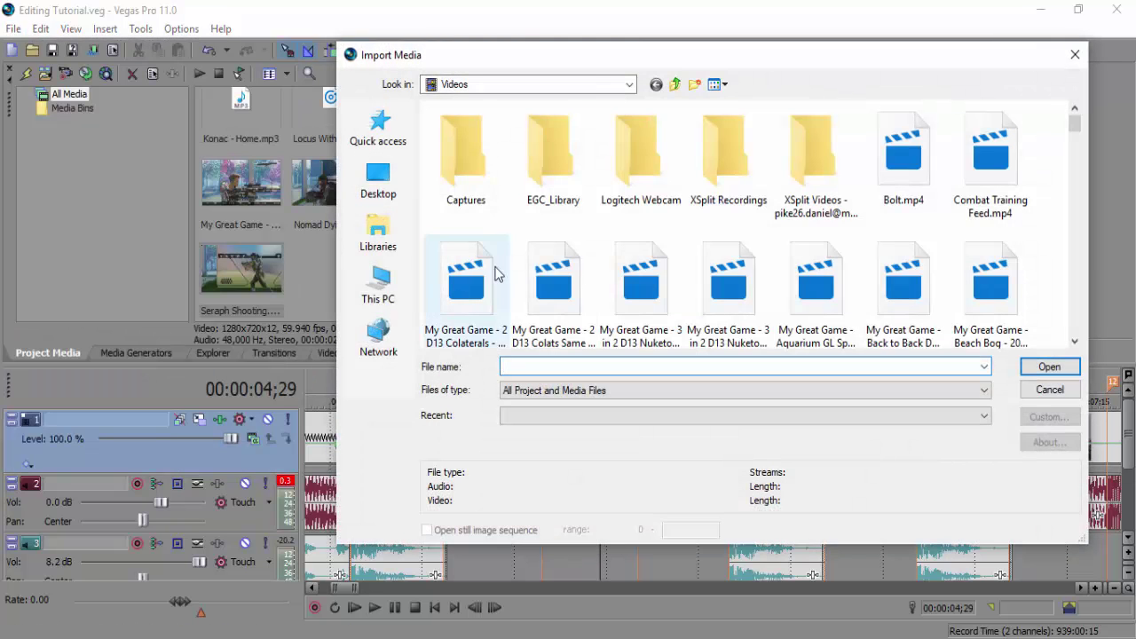
left_click(376, 226)
double_click(790, 122)
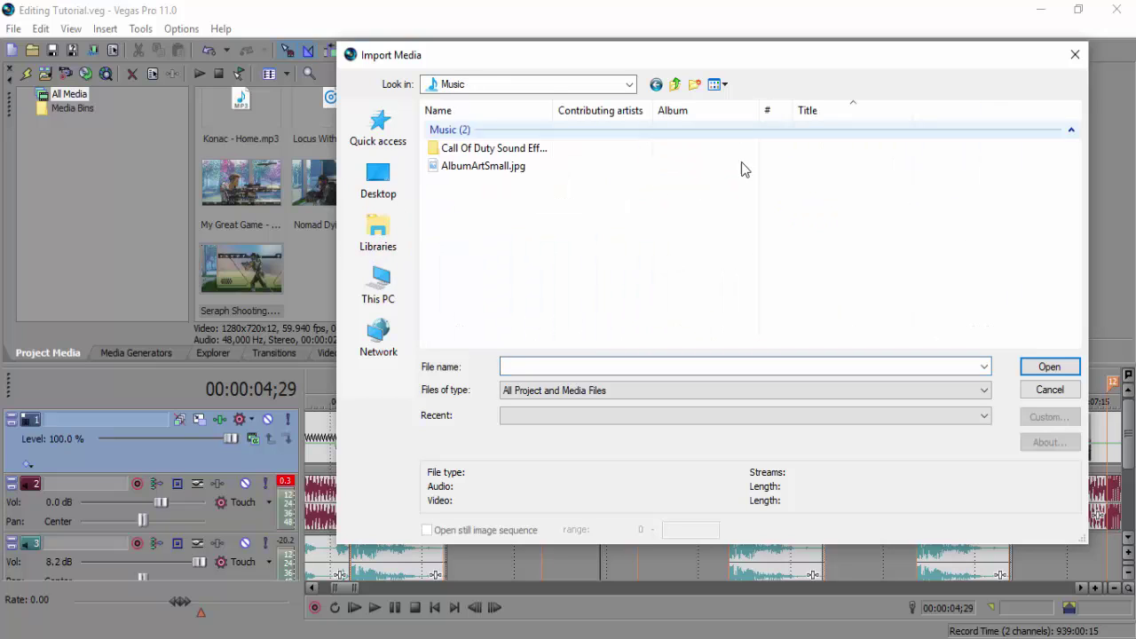
double_click(472, 148)
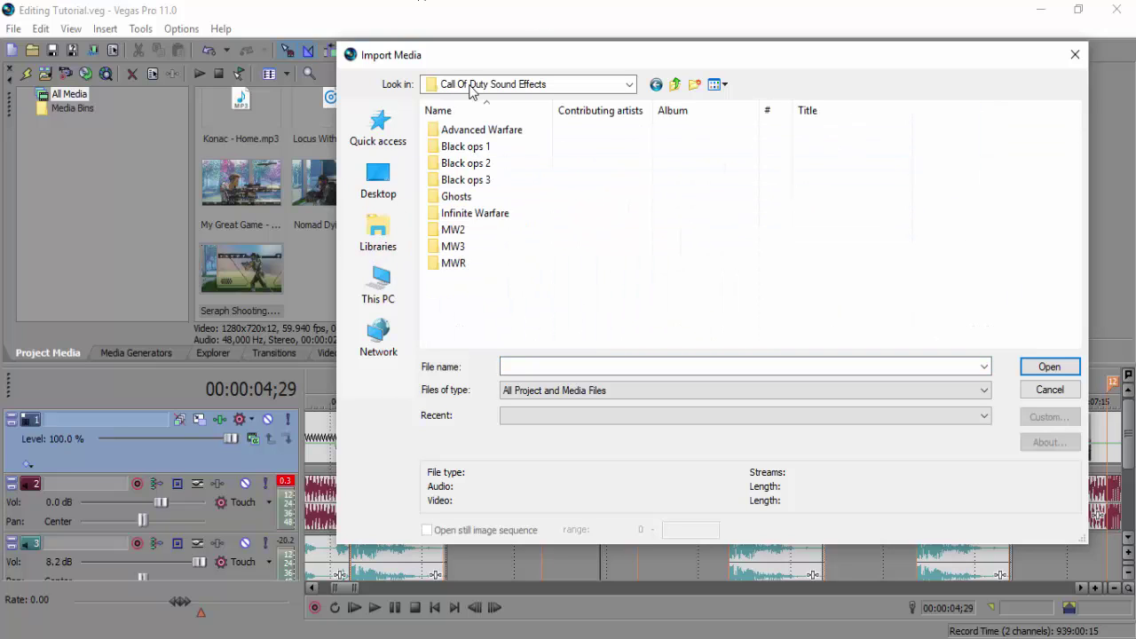
double_click(451, 181)
double_click(461, 231)
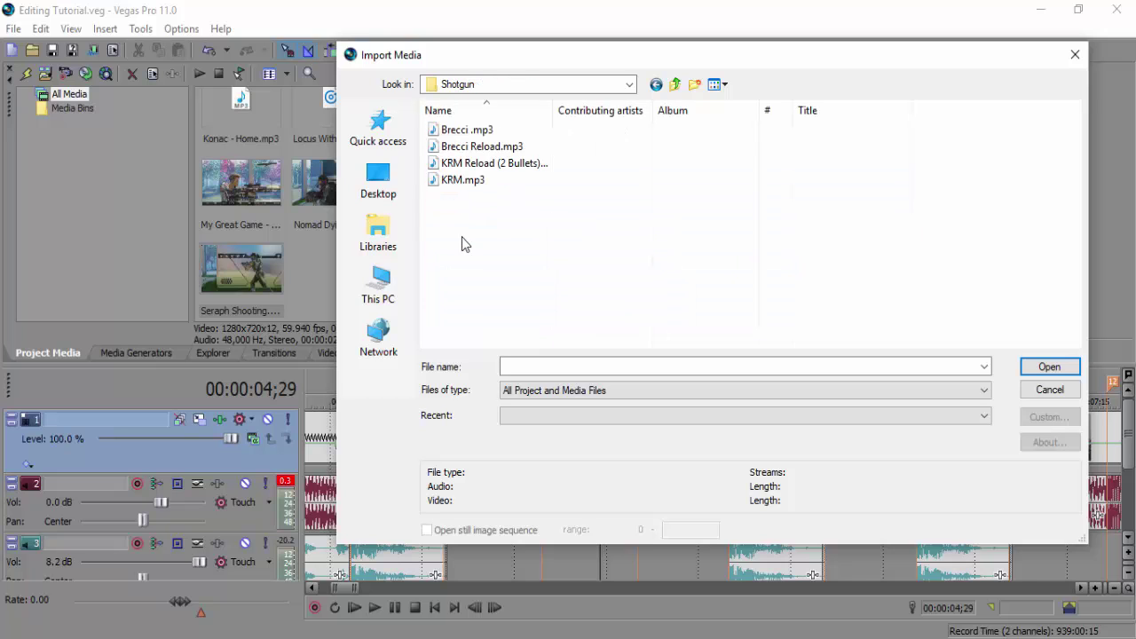
left_click(656, 84)
double_click(515, 247)
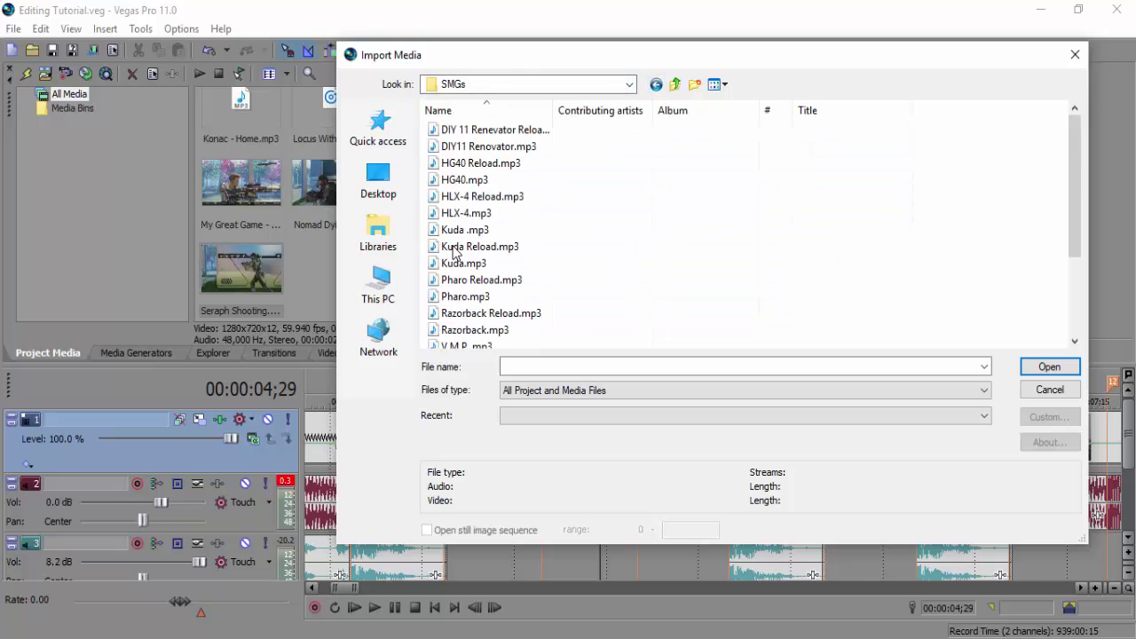
left_click(466, 231)
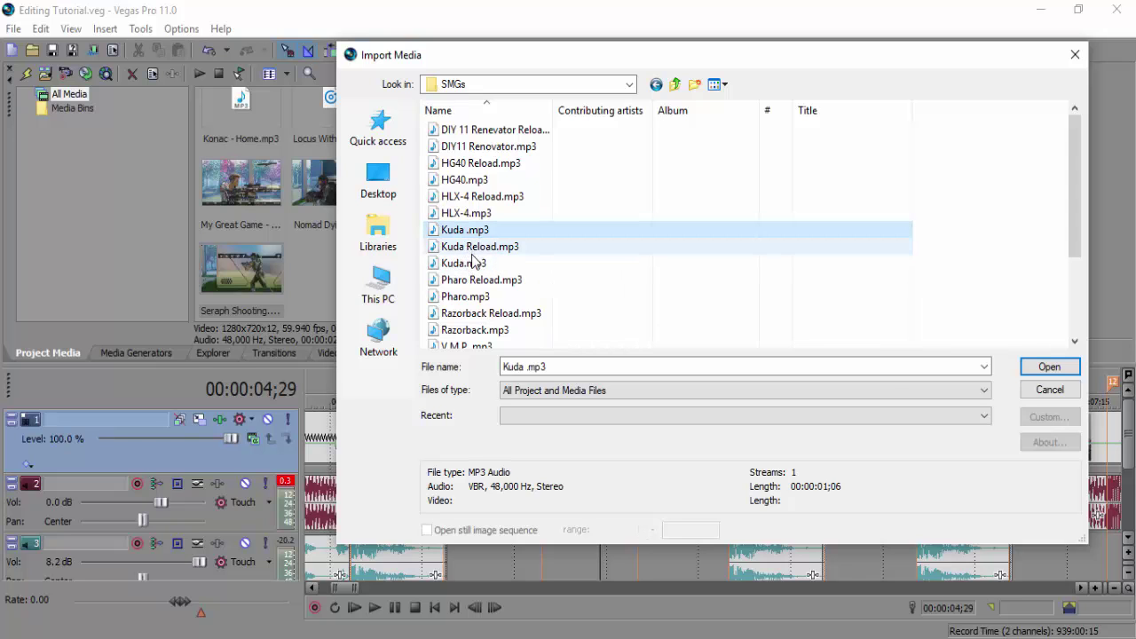
left_click(1029, 368)
- Place KUDA.mp3 on a new audio track starting at marker 3 and raise that track's volume to 12.0 dB
left_click_drag(329, 119, 497, 487)
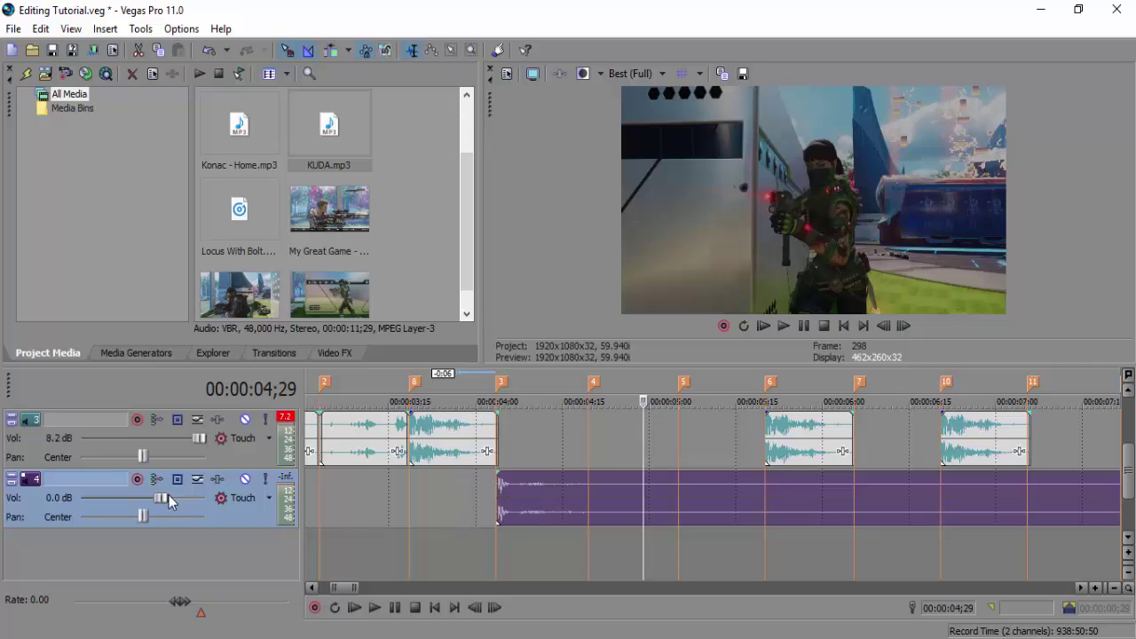
left_click_drag(159, 499, 362, 496)
- Play the timeline from just before marker 3 to hear how the Kuda gunshot fits the Seraph Shooting clip
left_click(423, 500)
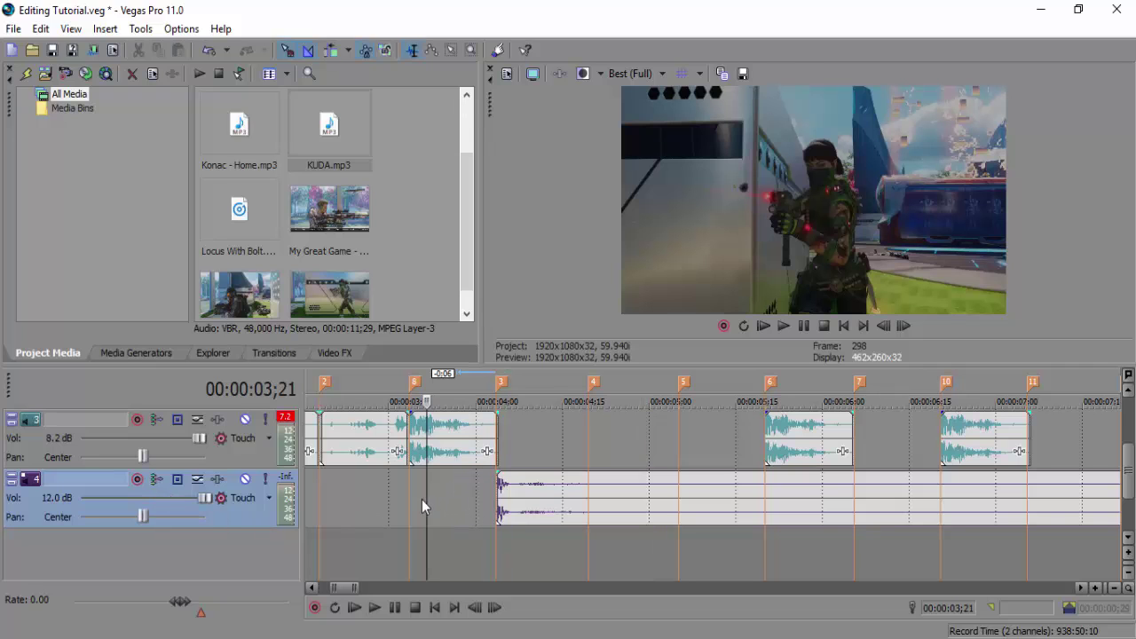
left_click(378, 608)
left_click(393, 610)
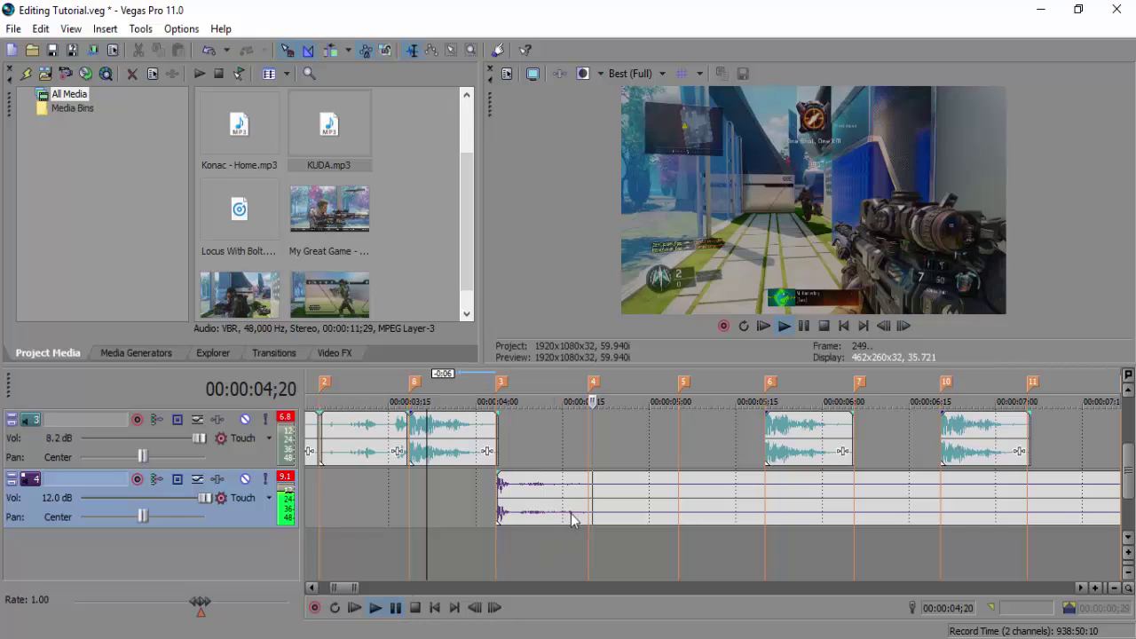
left_click(550, 491)
left_click(545, 493)
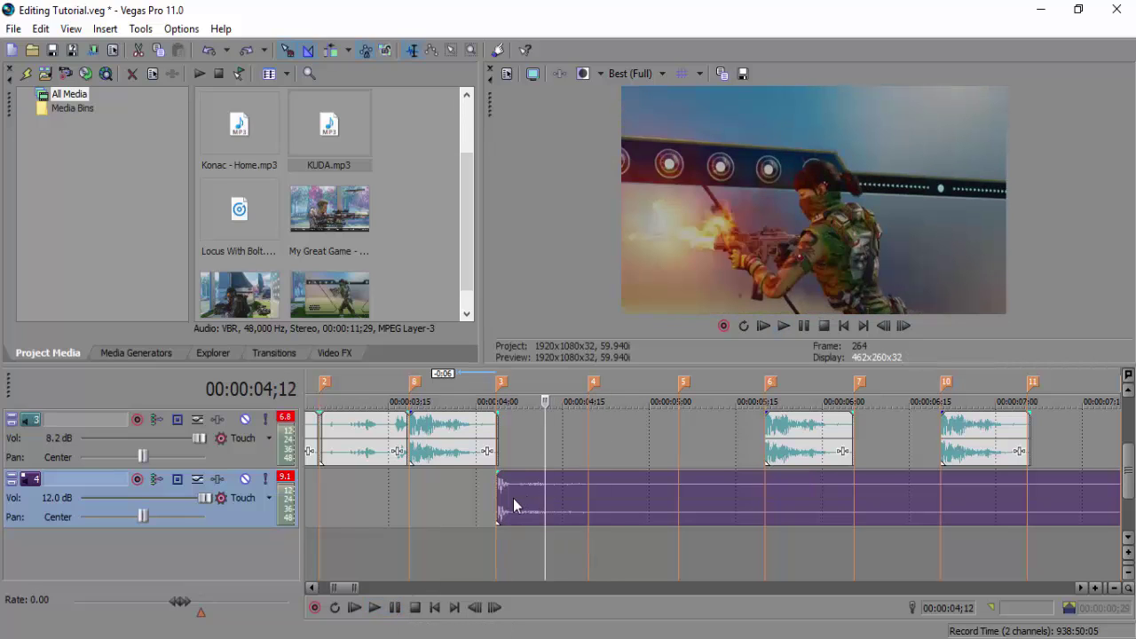
left_click(464, 513)
left_click(374, 607)
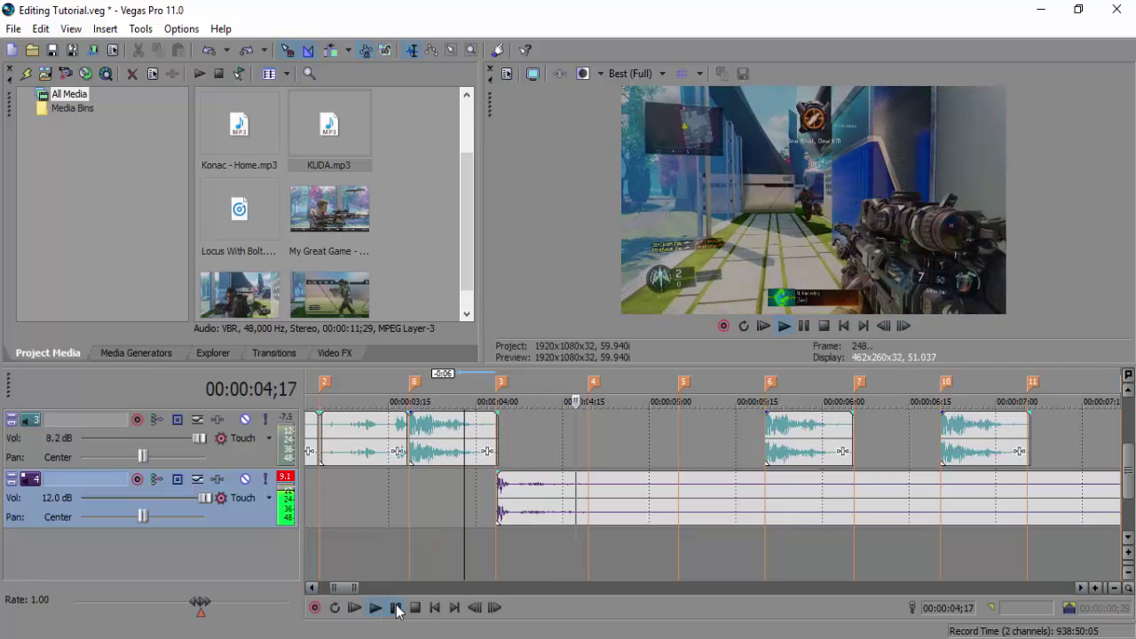
key("Return")
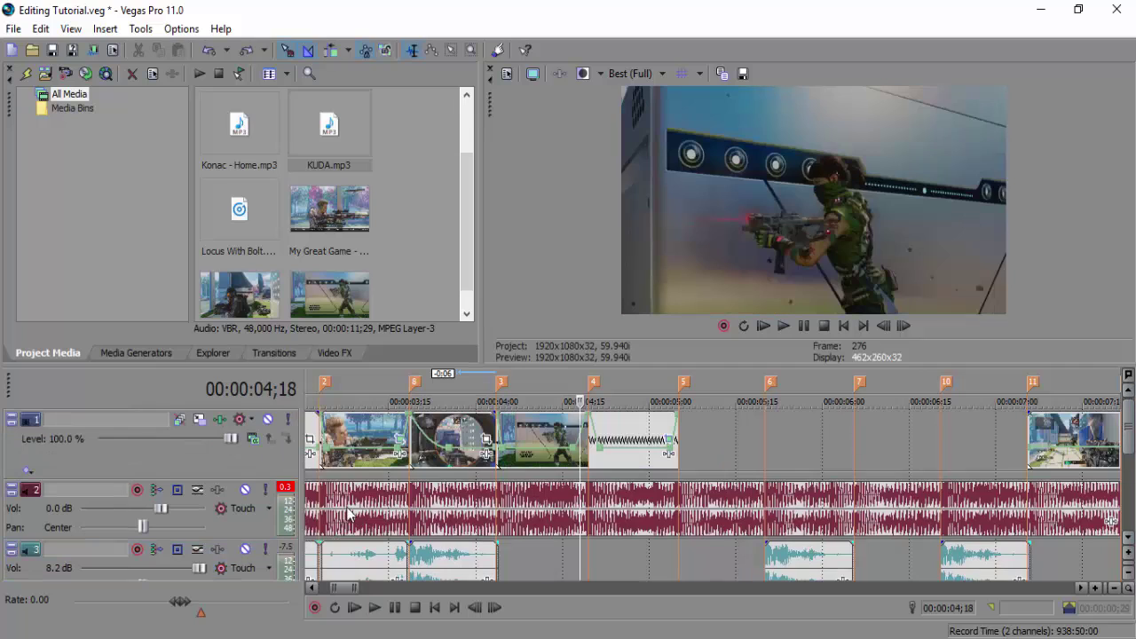
- Lower the music track's volume to -5.2 dB and play across marker 3 to check the gunshot against the music
left_click_drag(160, 508, 133, 510)
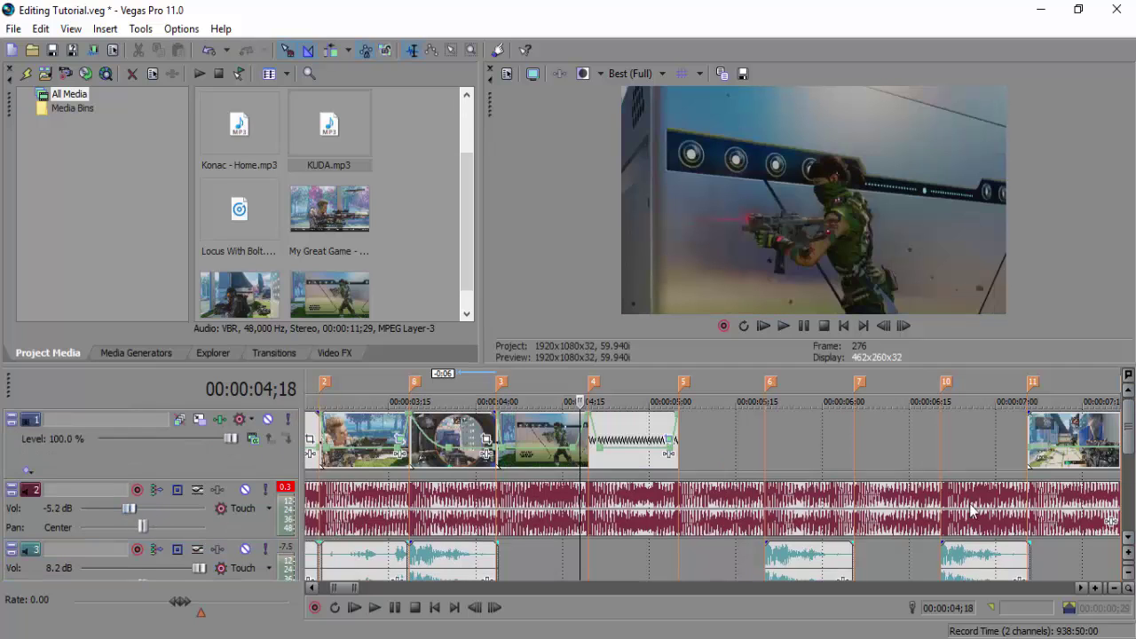
left_click(373, 608)
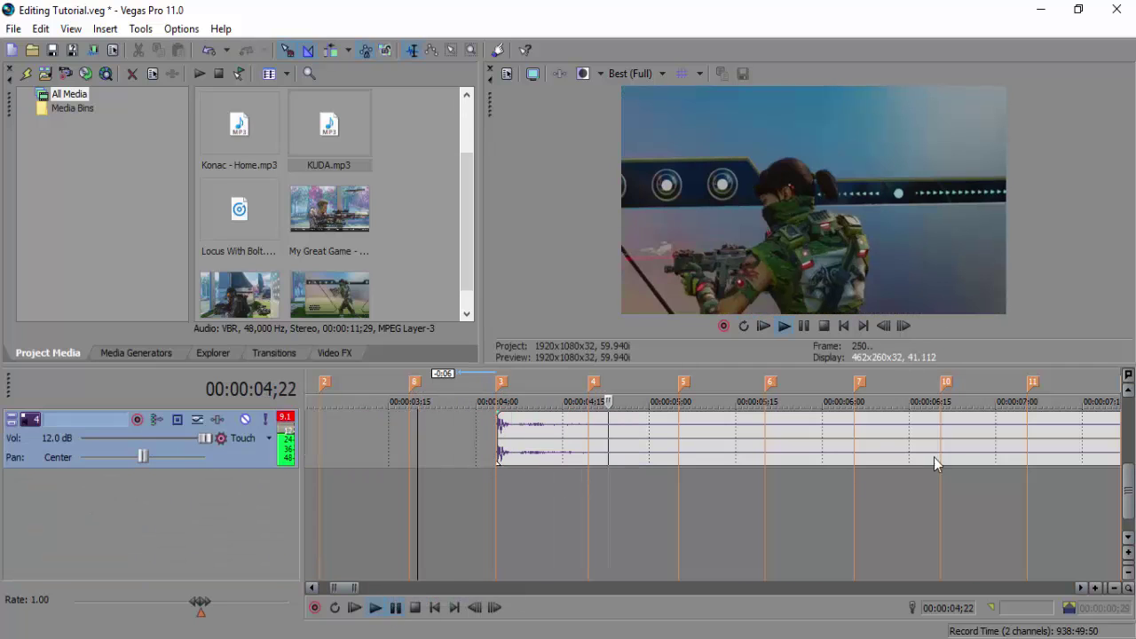
key("Return")
left_click(1128, 391)
left_click(1128, 393)
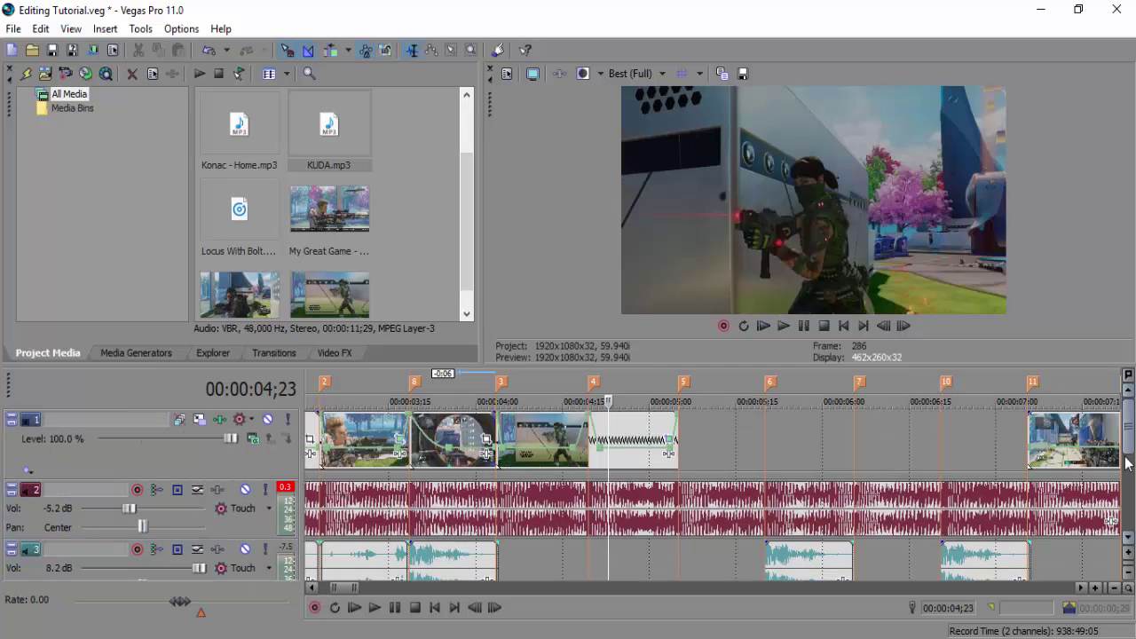
left_click(1128, 537)
left_click(1128, 537)
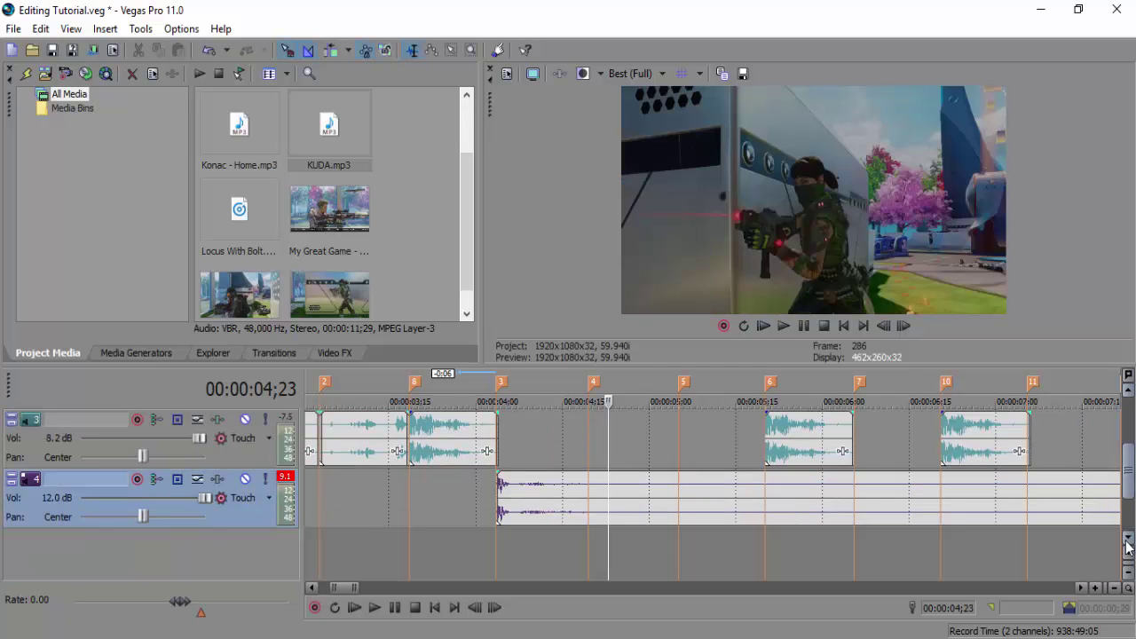
left_click(1132, 394)
left_click(1131, 394)
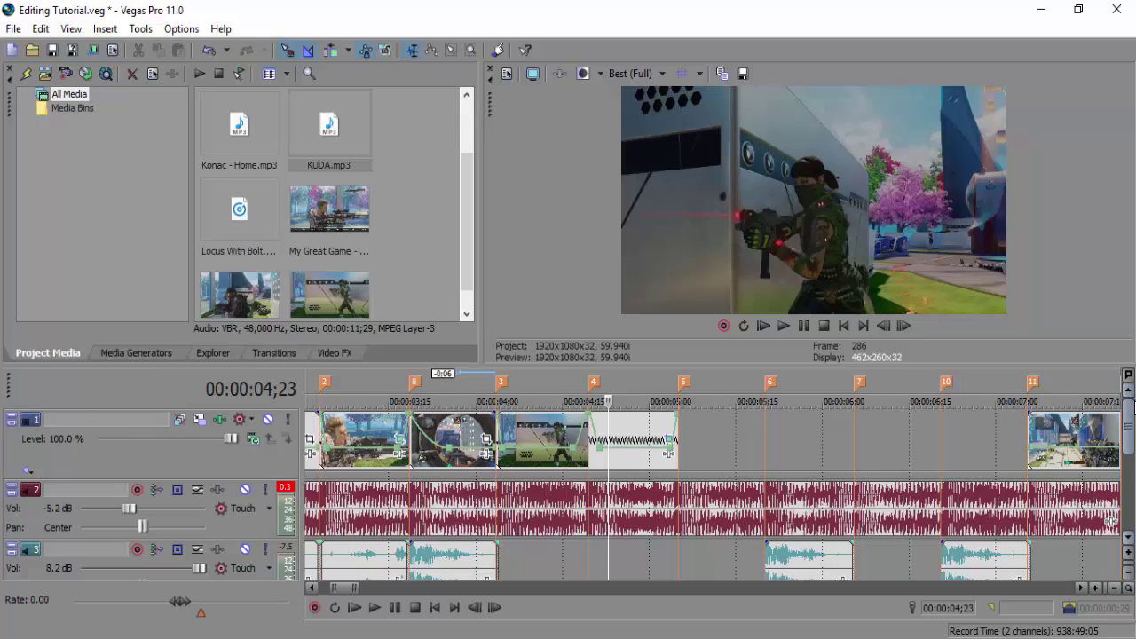
- Split the Kuda sound at 00:00:04;12 and delete everything after the split
scroll(1132, 552, "down", 2)
left_click(547, 498)
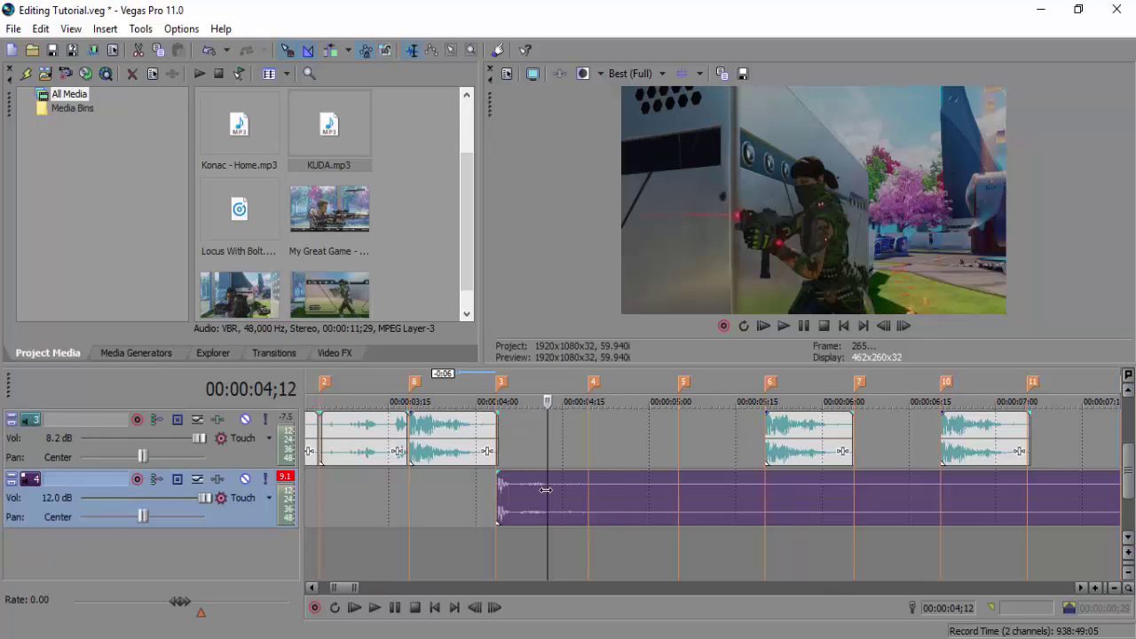
key("s")
left_click(563, 498)
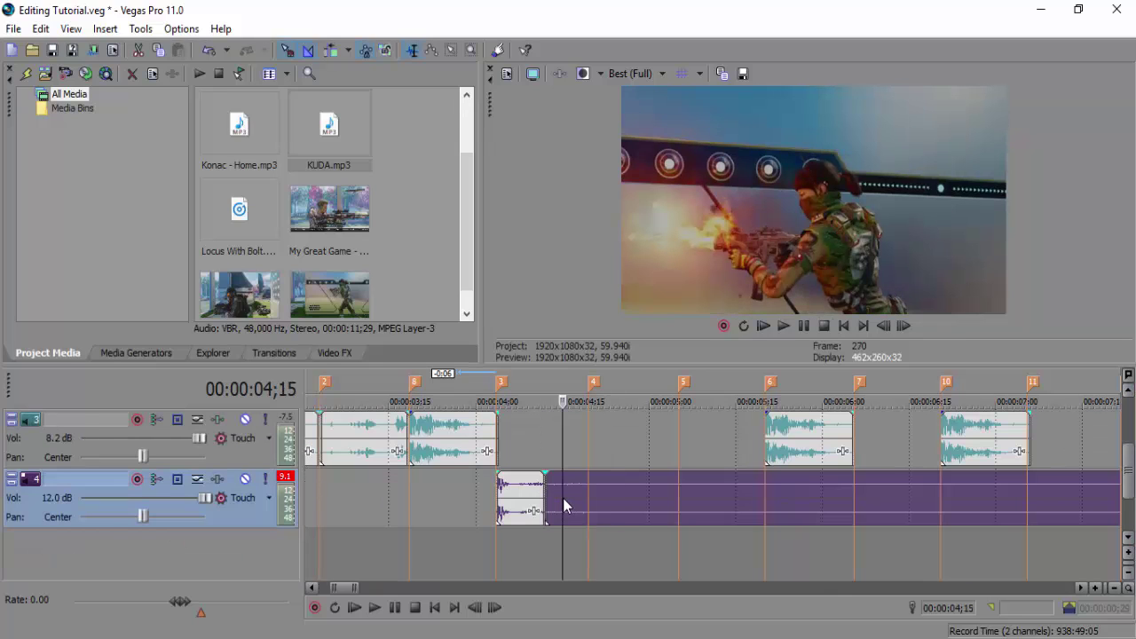
key("Delete")
- Duplicate the short Kuda gunshot into four back-to-back pieces filling marker 3 to marker 5, trimming the last to end at marker 5
left_click(528, 498)
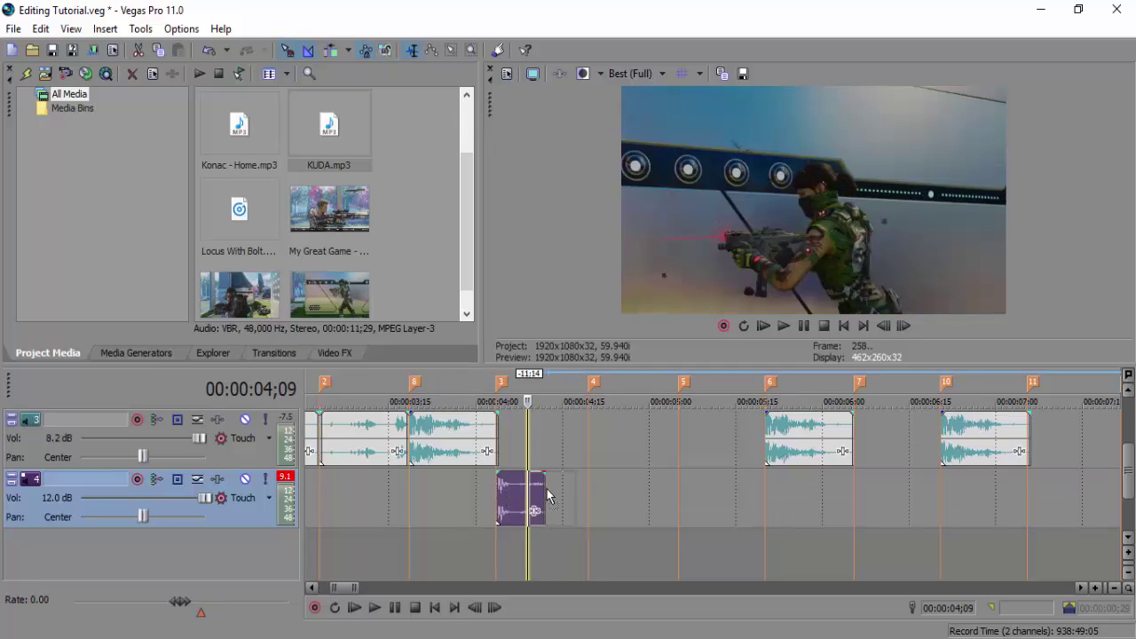
mouse_move(546, 495)
left_mouse_down()
mouse_move(680, 490)
mouse_move(607, 497)
left_mouse_up()
left_click(632, 456)
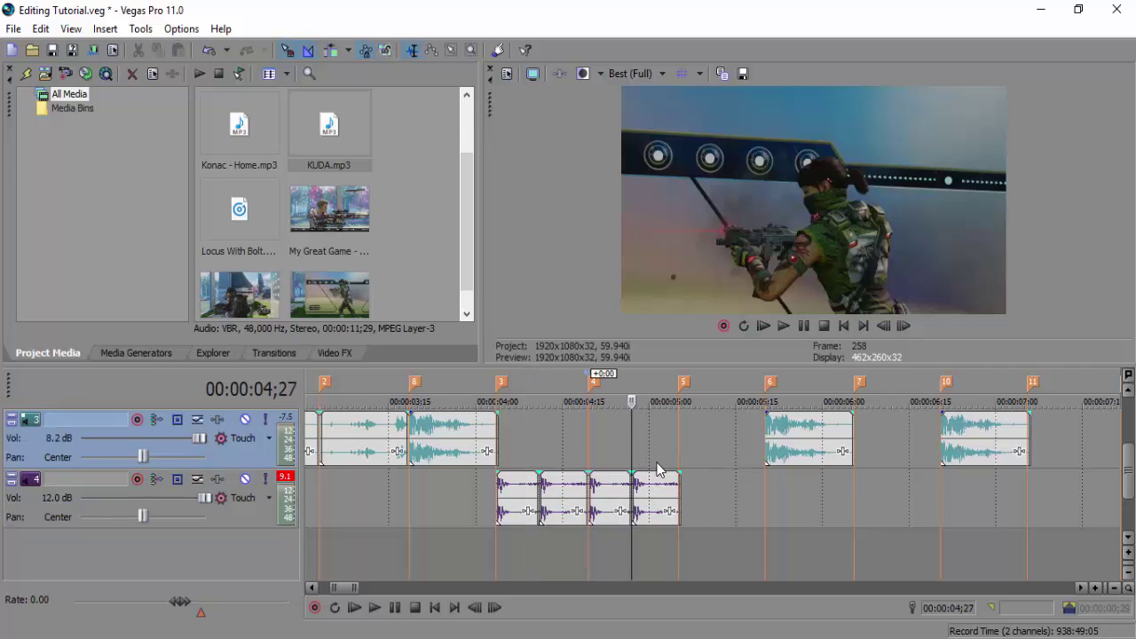
left_click(672, 484)
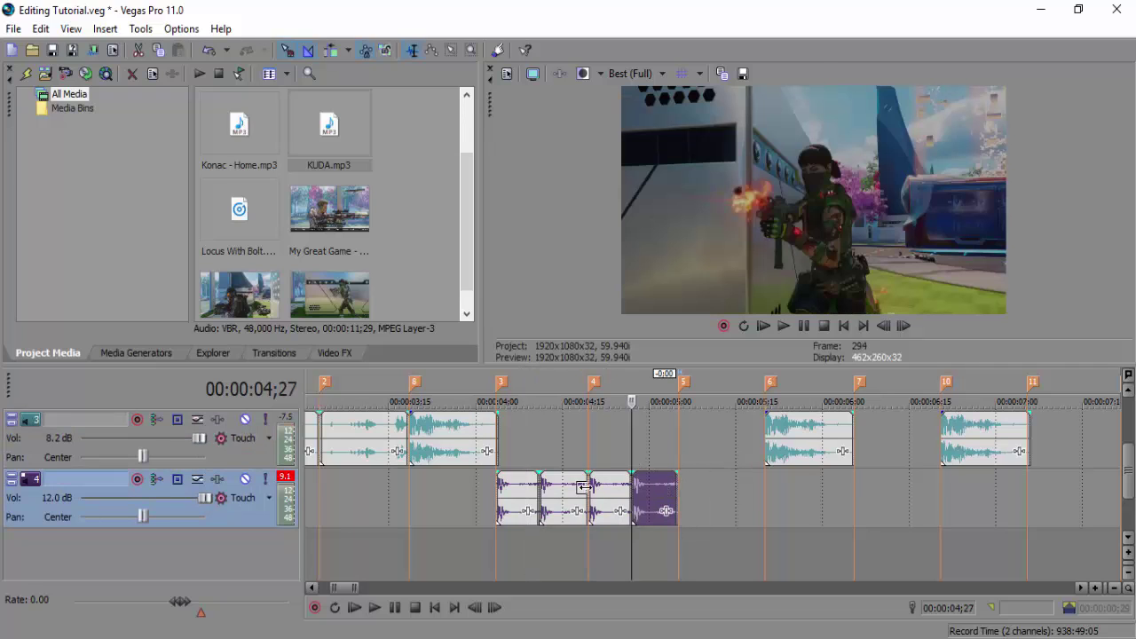
left_click(583, 486)
- Step frame by frame from marker 3 past marker 4 to compare the muzzle flashes with the gunshot positions
left_click(527, 471)
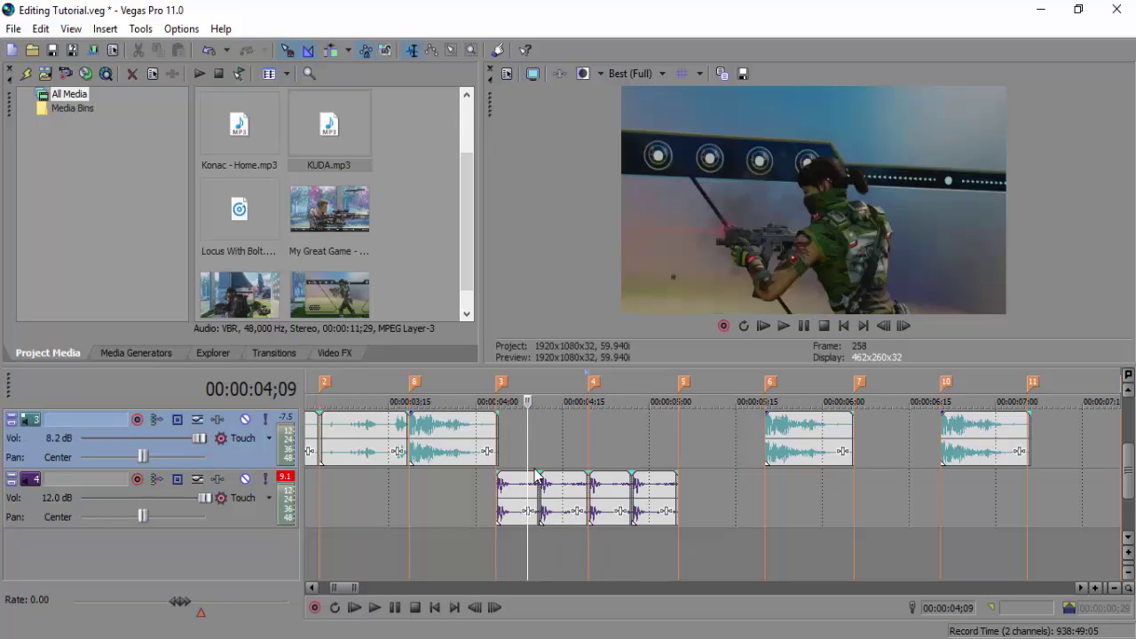
left_click(498, 432)
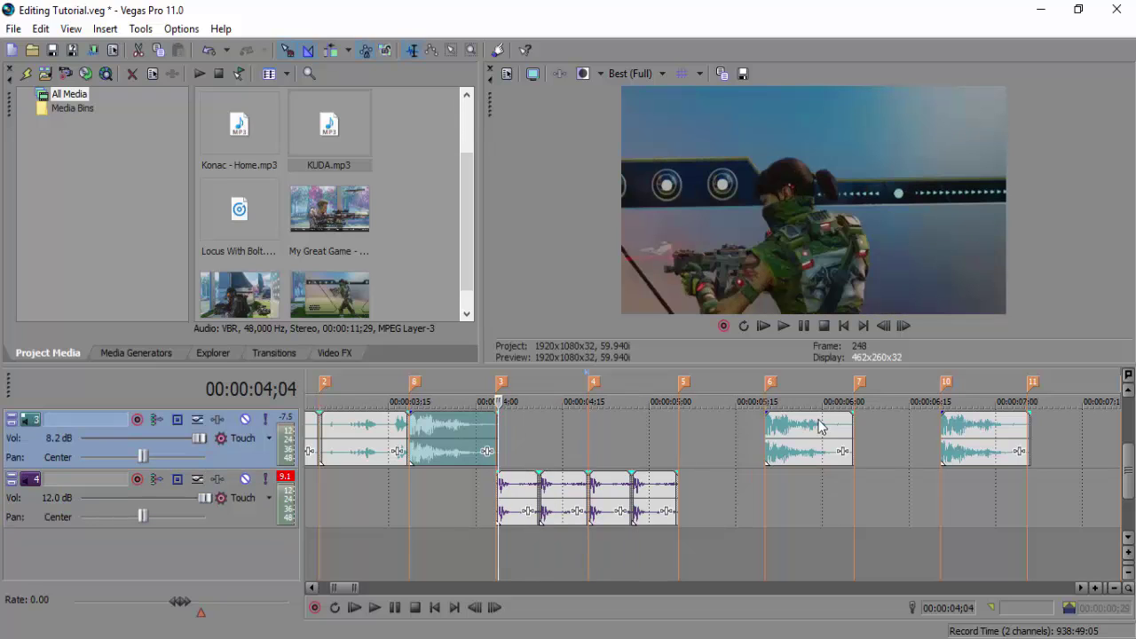
left_click(904, 327)
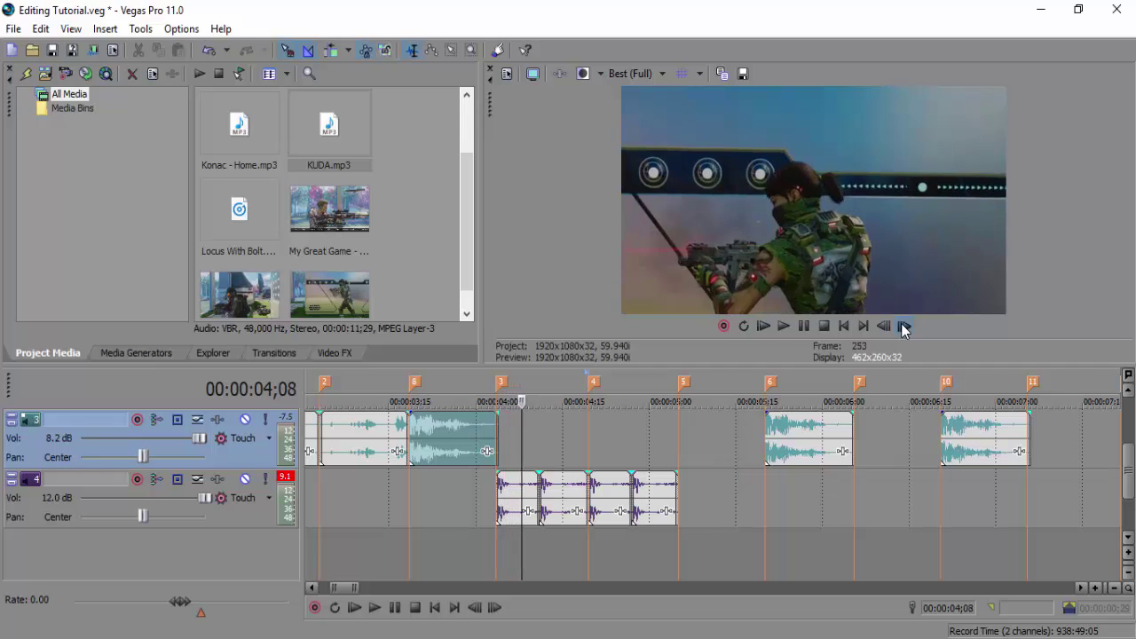
left_click(904, 326)
left_click(903, 327)
left_click(903, 327)
left_click(903, 327)
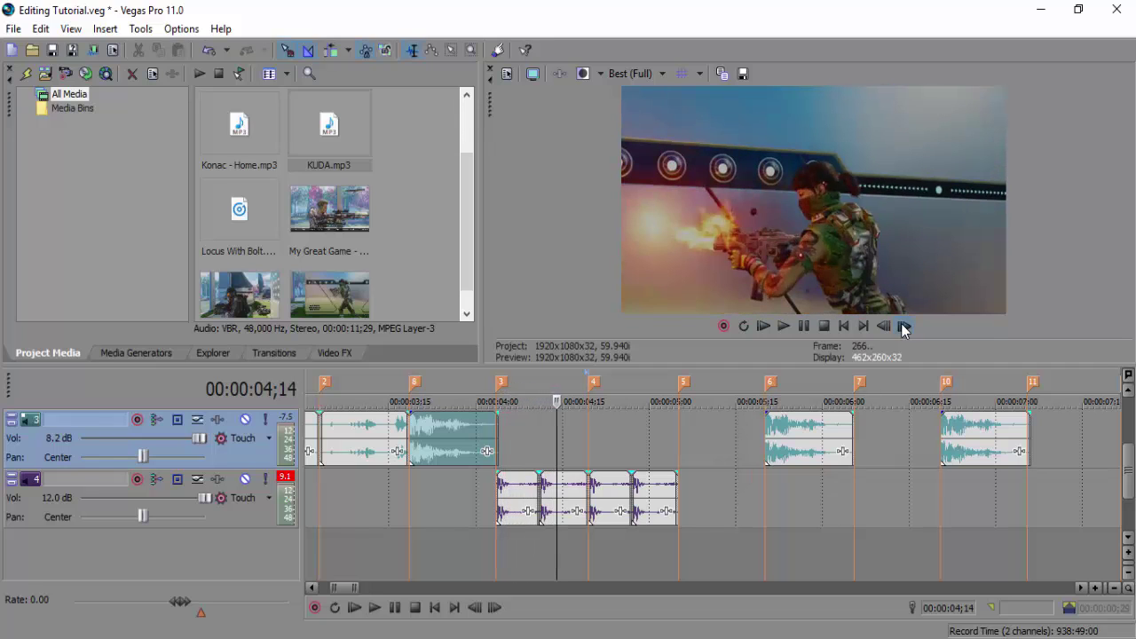
left_click(903, 326)
left_click(904, 327)
left_click(903, 326)
left_click(903, 327)
left_click(904, 327)
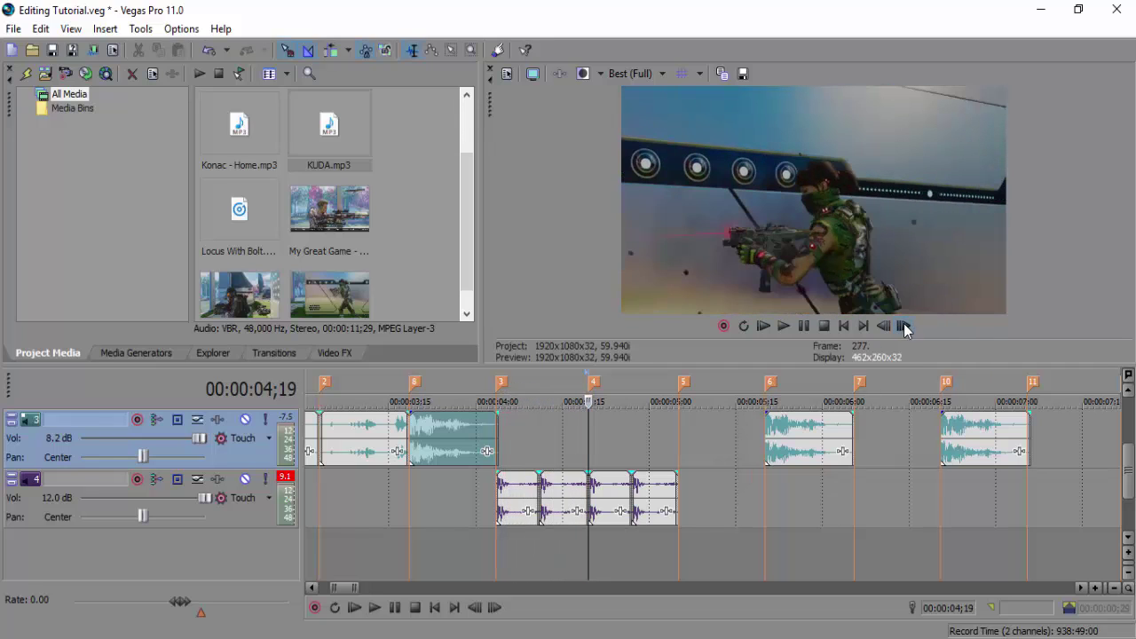
left_click(903, 326)
left_click(903, 326)
left_click(903, 326)
scroll(1008, 391, "up", 2)
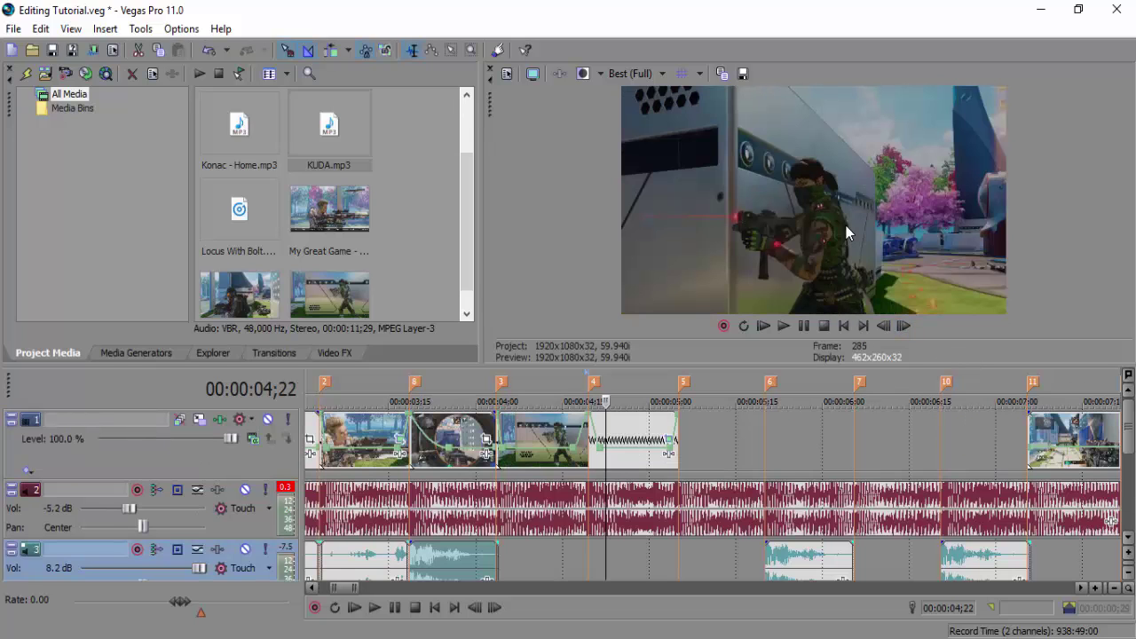
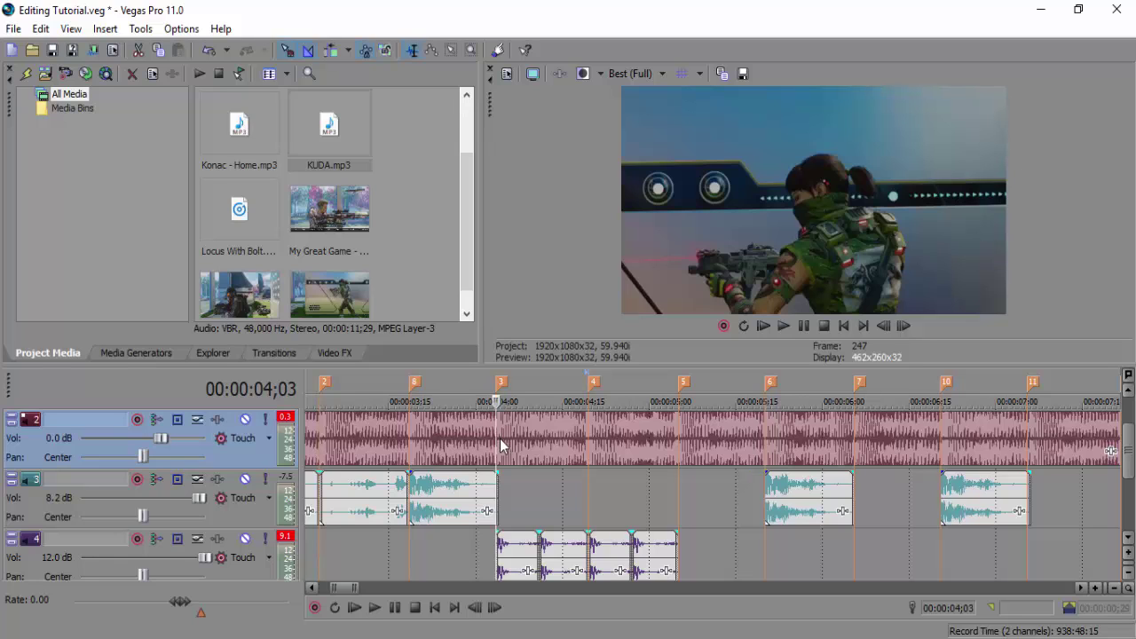
- Split the music at markers 3 and 5 and move the section between them onto a new audio track below the gunshots
left_click_drag(497, 438, 679, 433)
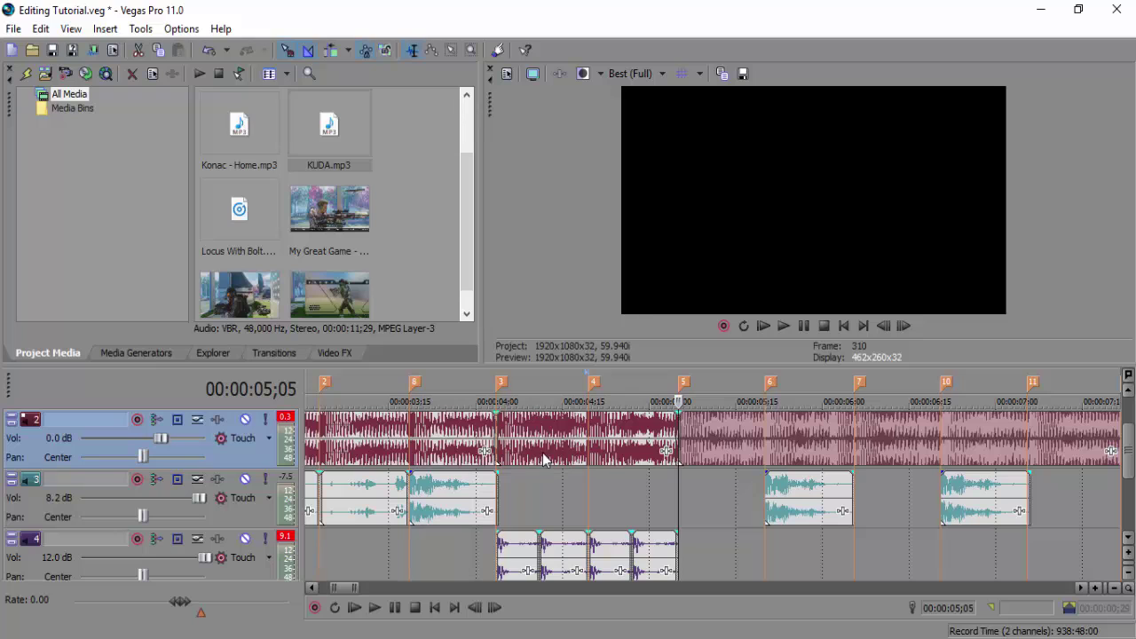
left_click(540, 532)
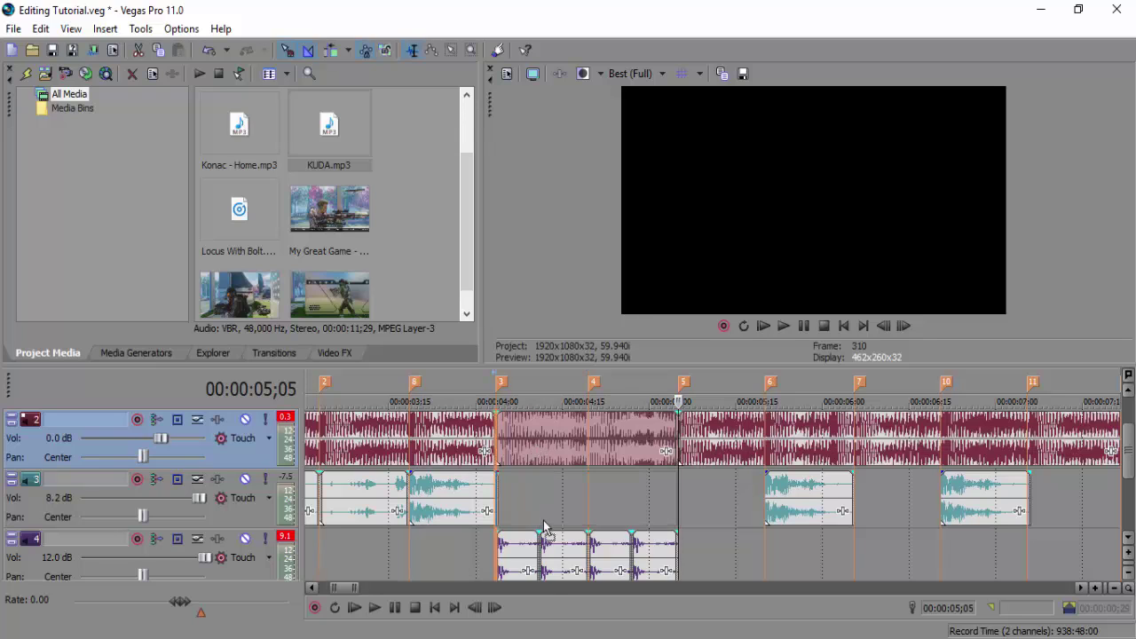
scroll(541, 551, "down", 2)
mouse_move(544, 499)
left_mouse_down()
mouse_move(535, 513)
mouse_move(542, 500)
left_mouse_up()
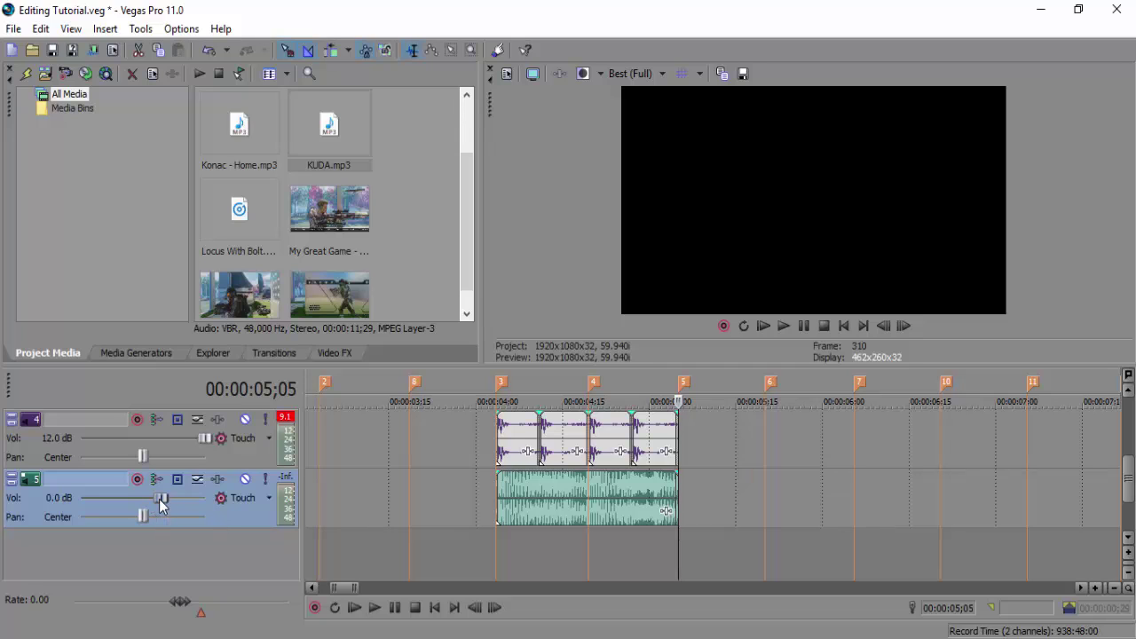
scroll(511, 442, "up", 2)
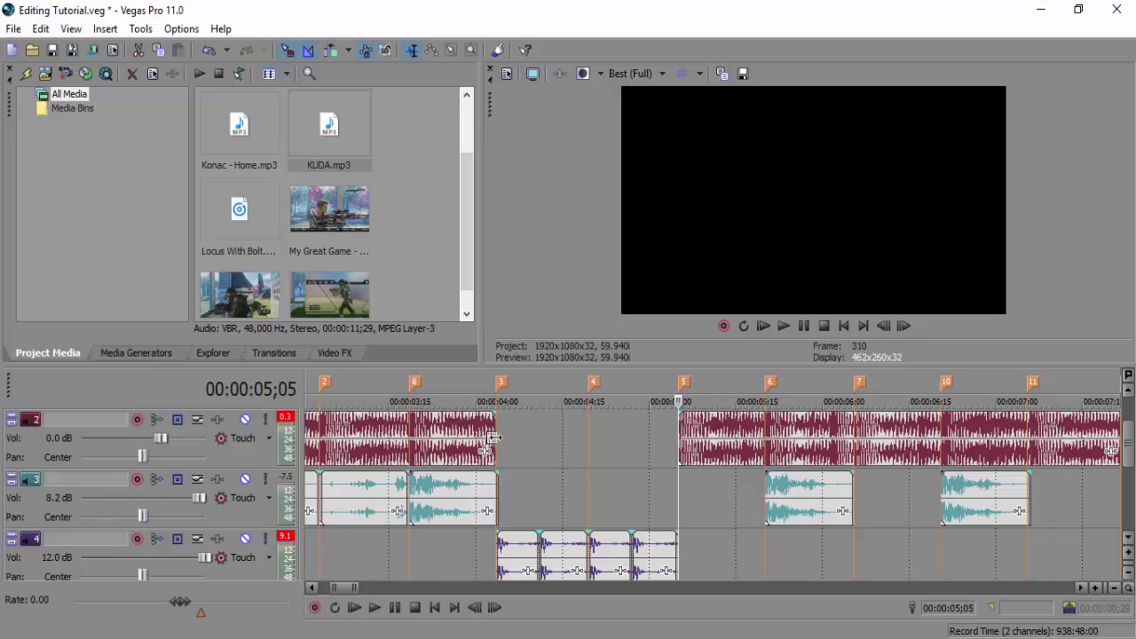
left_click(494, 441)
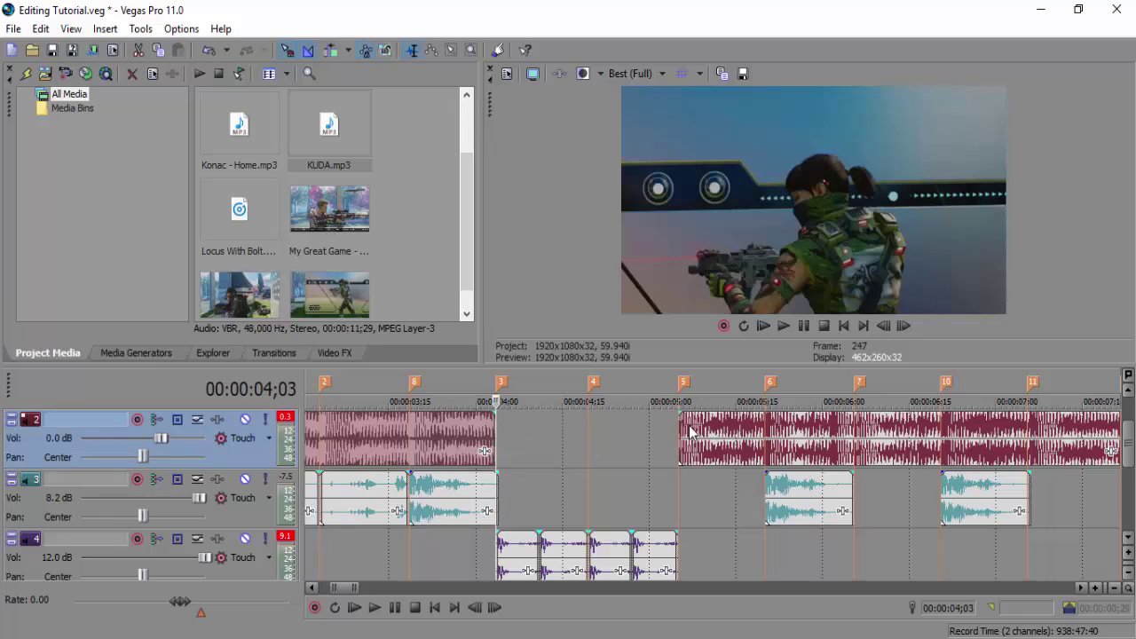
- Lower the volume of the separate music track between markers 3 and 5 to -22.2 dB
left_click(684, 433)
scroll(1132, 532, "down", 3)
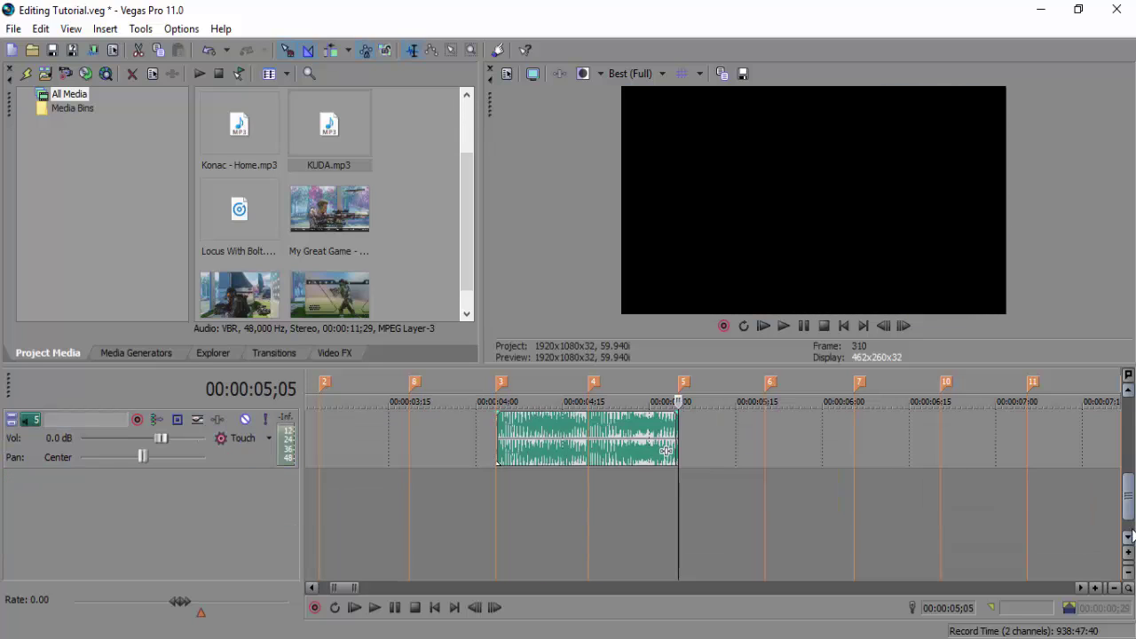
left_click(507, 431)
left_click(500, 426)
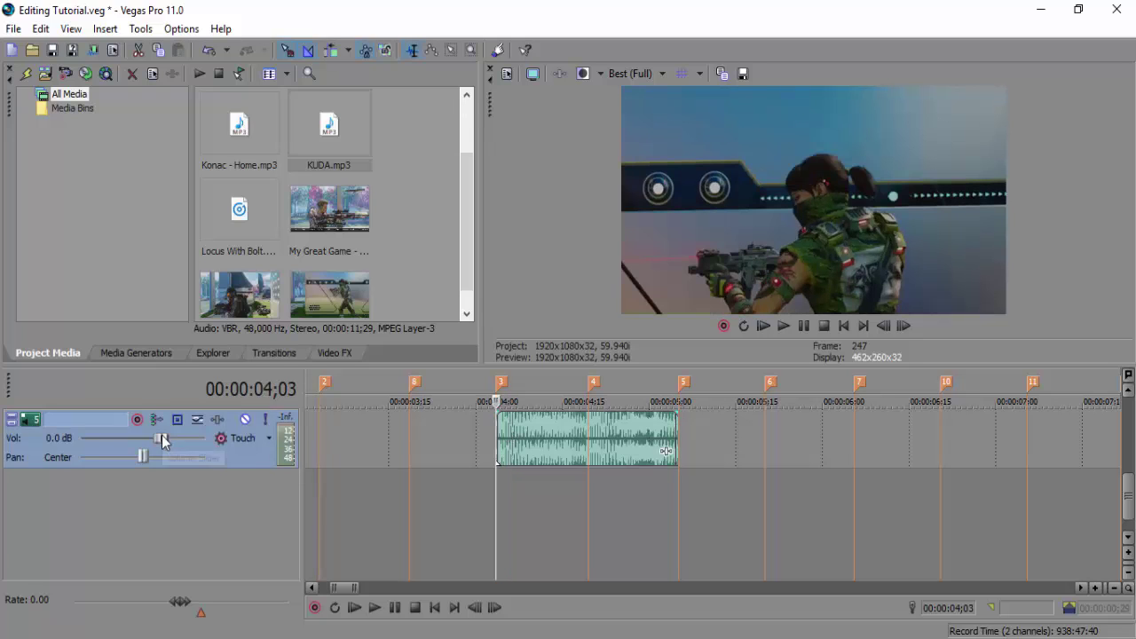
left_click_drag(161, 438, 111, 443)
- Play the passage from before marker 3 and set the separate music track's volume to -17.4 dB
left_click(382, 446)
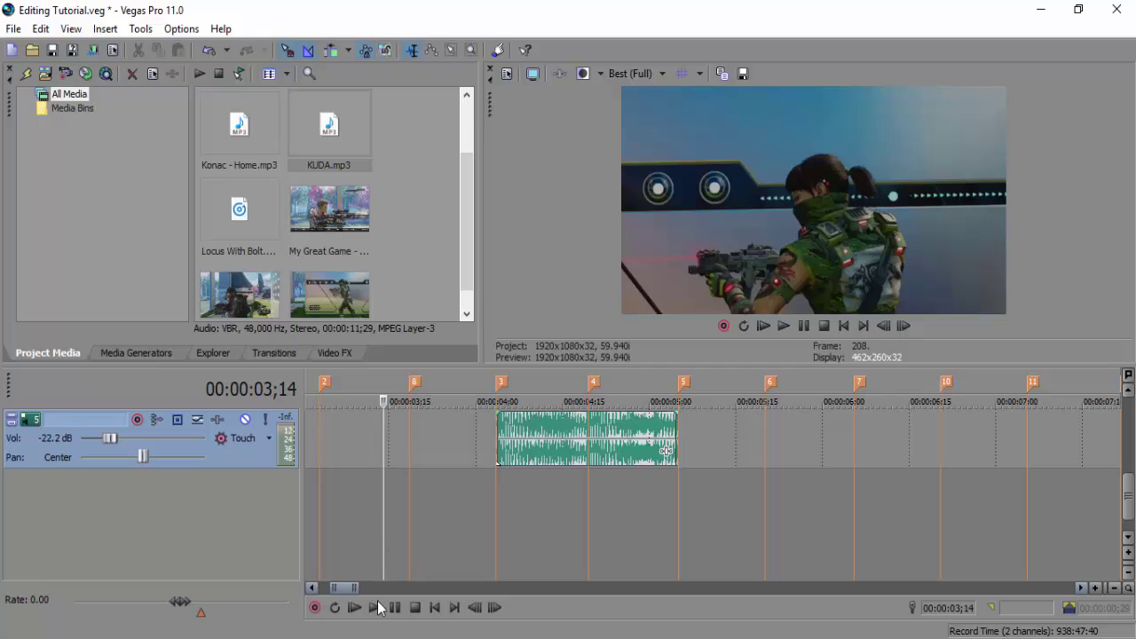
left_click(374, 607)
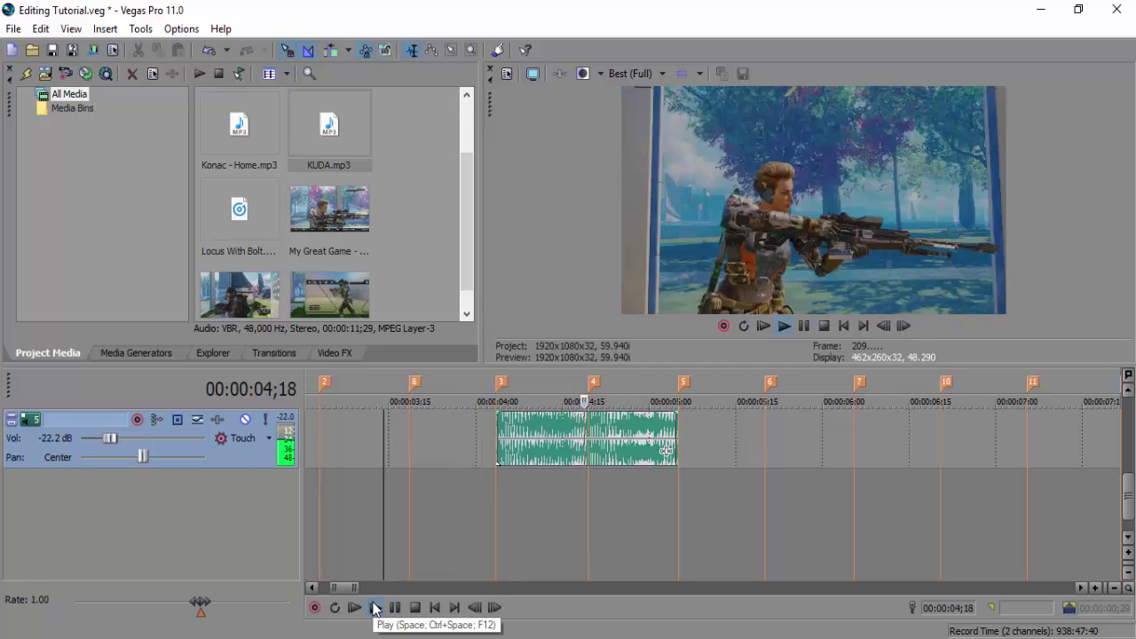
left_click(377, 608)
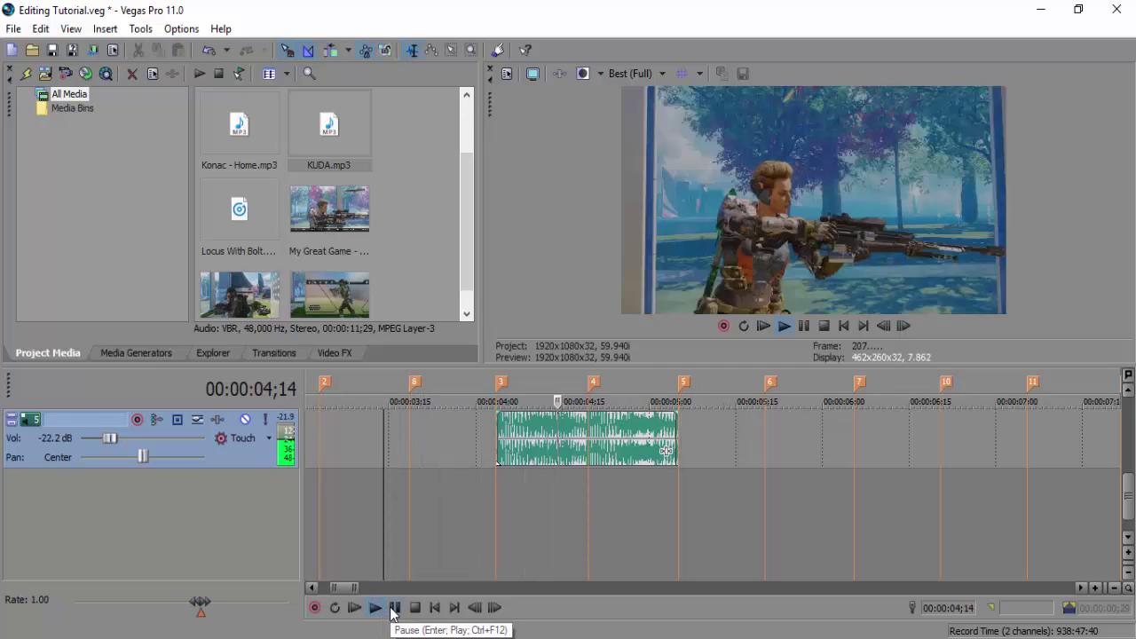
key("Return")
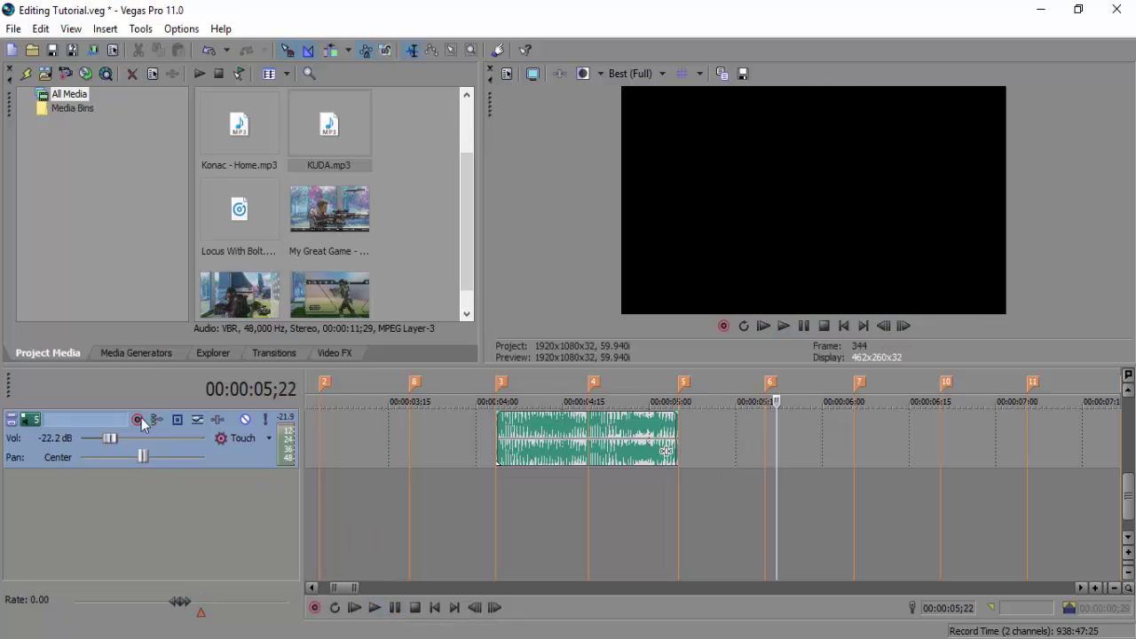
left_click_drag(112, 438, 115, 437)
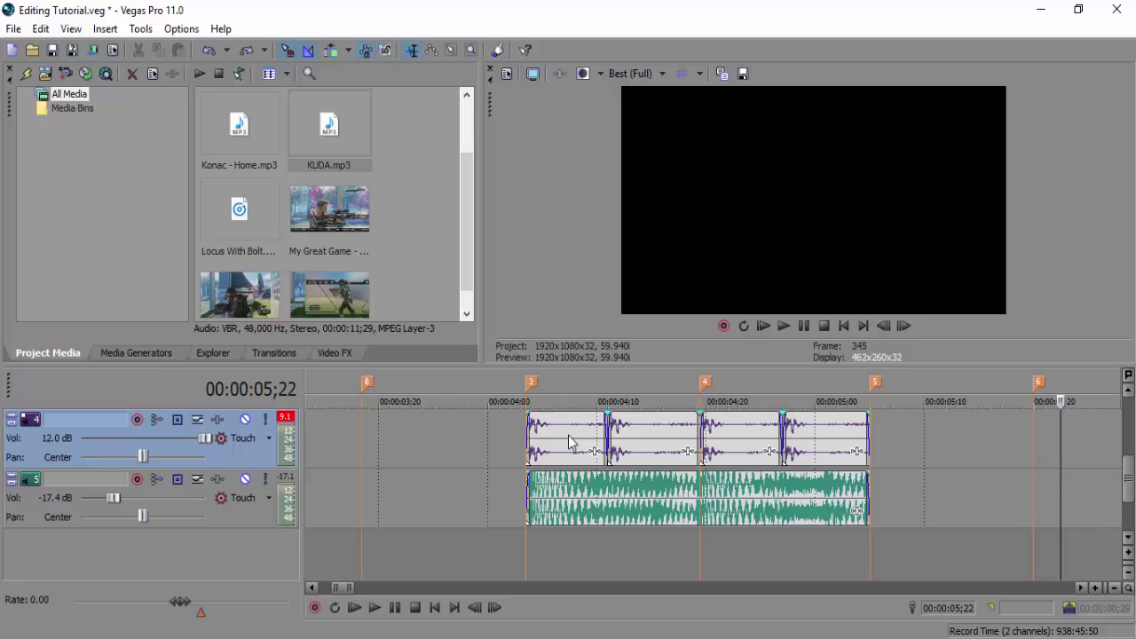
- Split the first Kuda gunshot at 00:00:04;07 and delete its second half
left_click(569, 441)
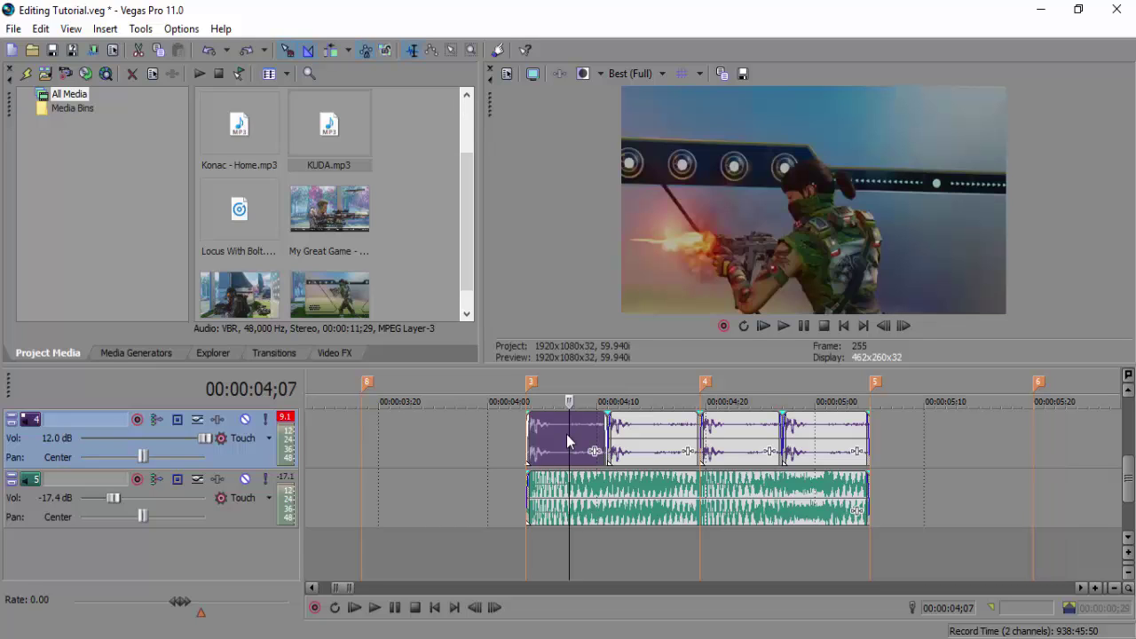
key("s")
key("Delete")
- Duplicate the shortened first gunshot into the gap before the next shot and play the section back
left_click(534, 441)
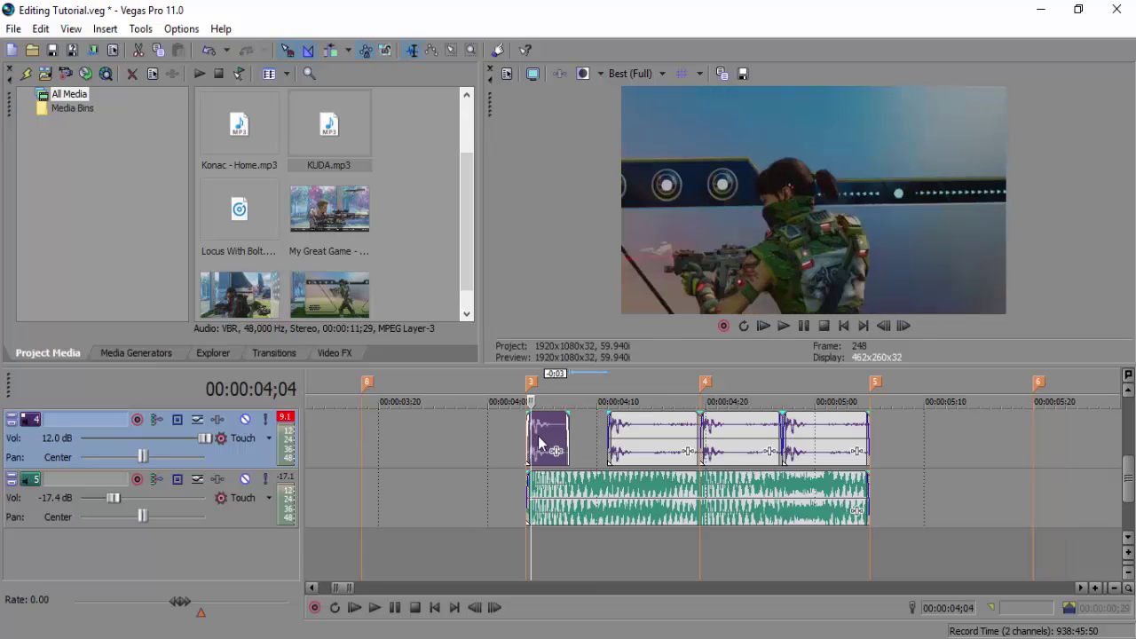
left_click_drag(539, 439, 559, 424)
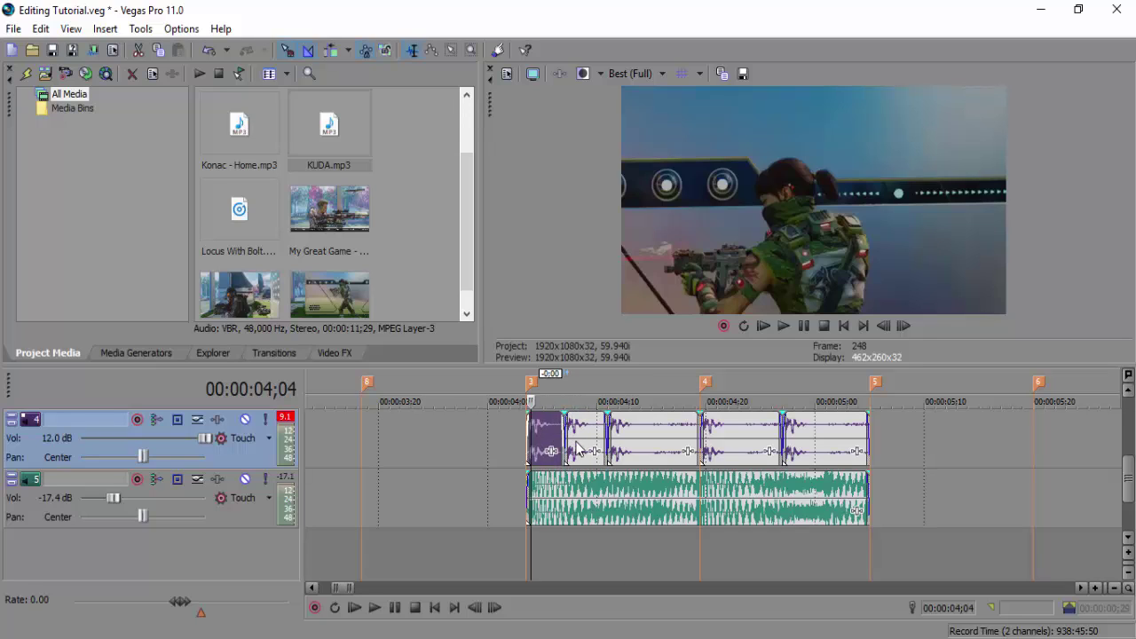
left_click(578, 449)
left_click(535, 442)
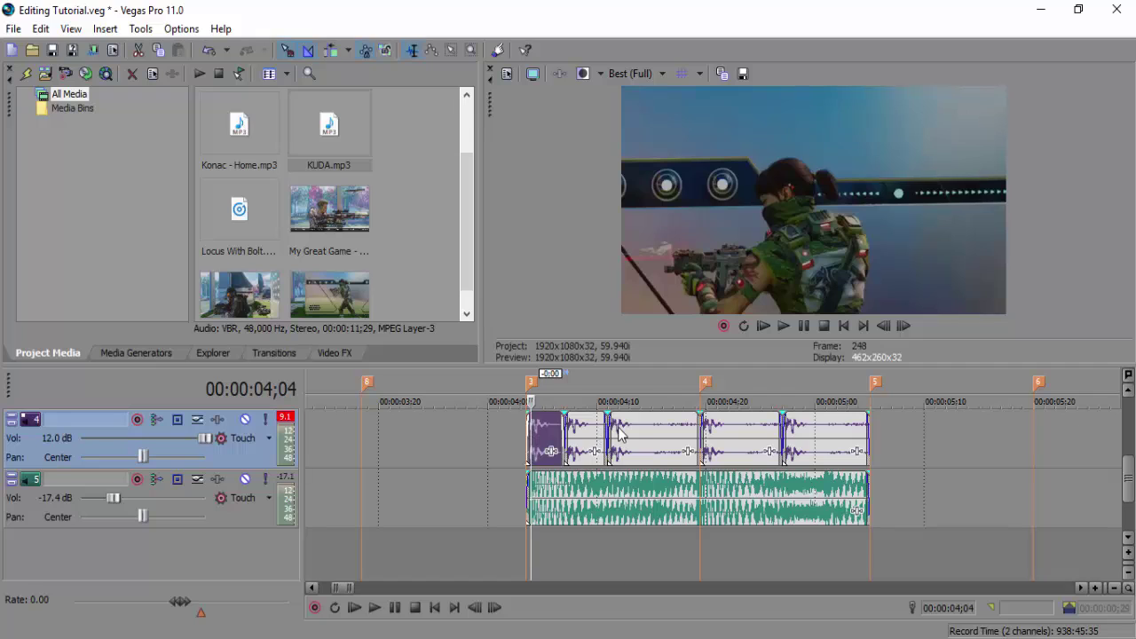
left_click(456, 435)
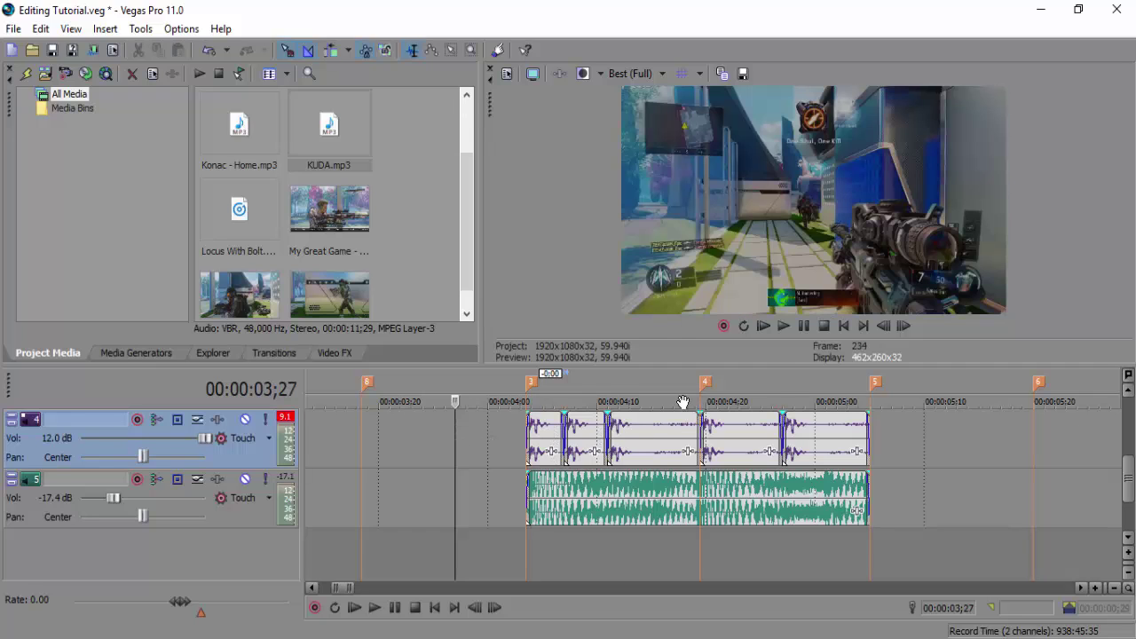
left_click(782, 325)
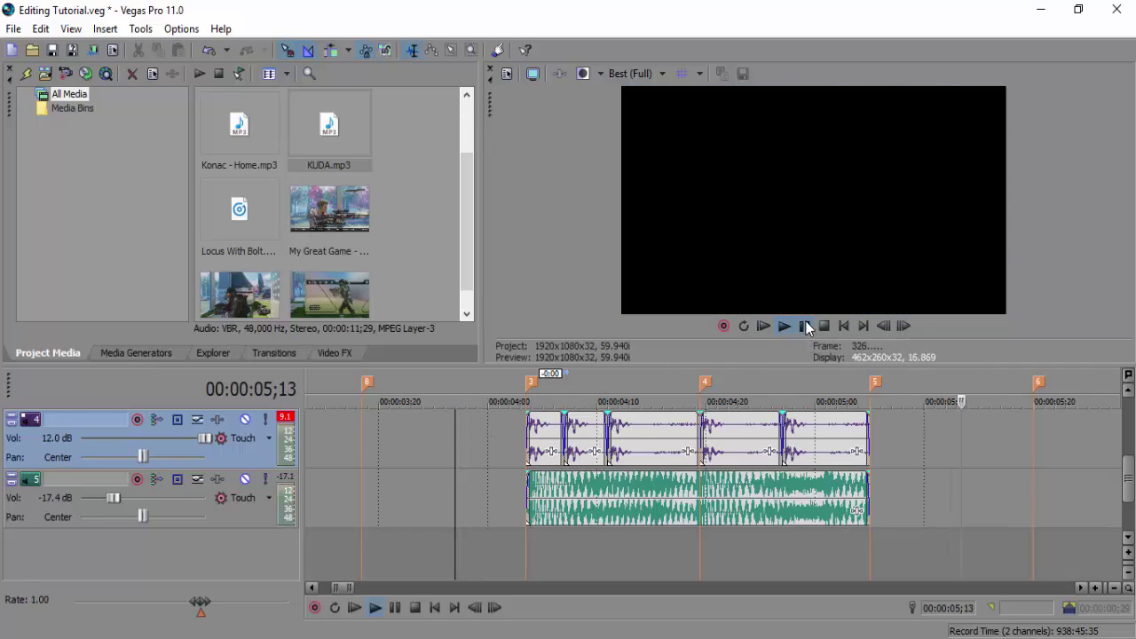
left_click(804, 325)
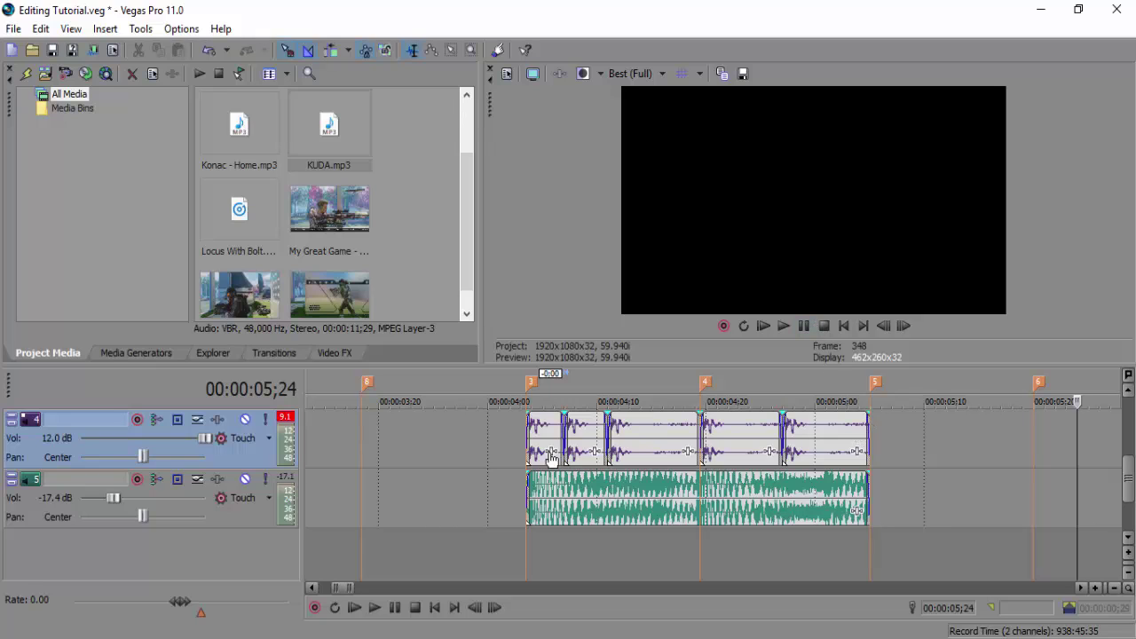
- Shorten the gunshot at marker 4 and place a copy directly after it, filling the gap before the last shot
left_click(784, 430)
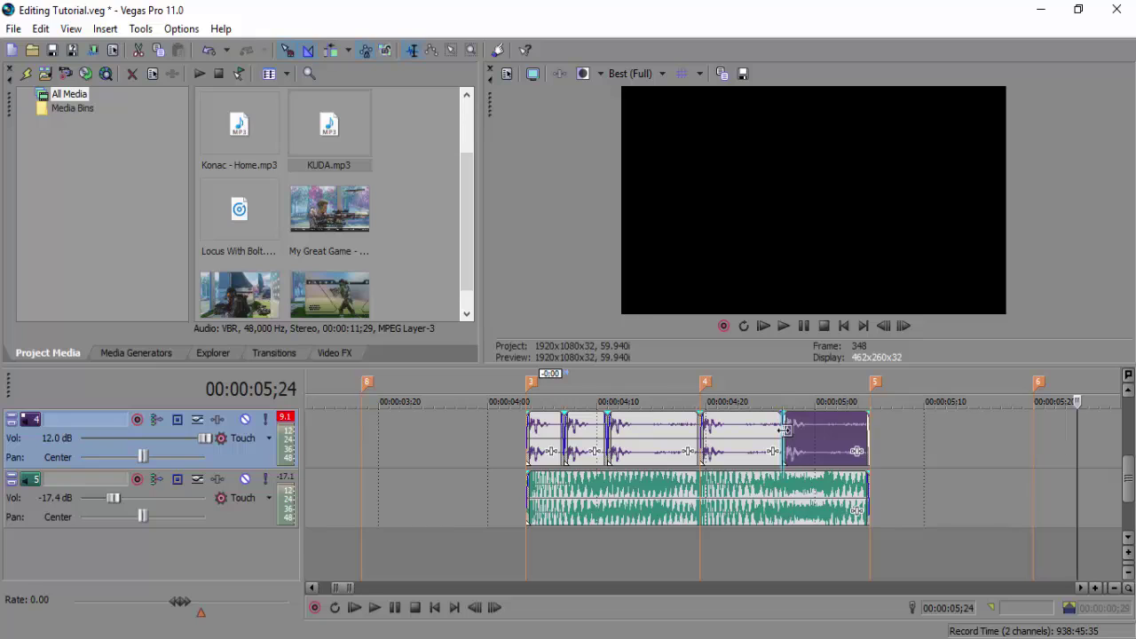
mouse_move(777, 431)
left_mouse_down()
mouse_move(736, 430)
mouse_move(759, 441)
left_mouse_up()
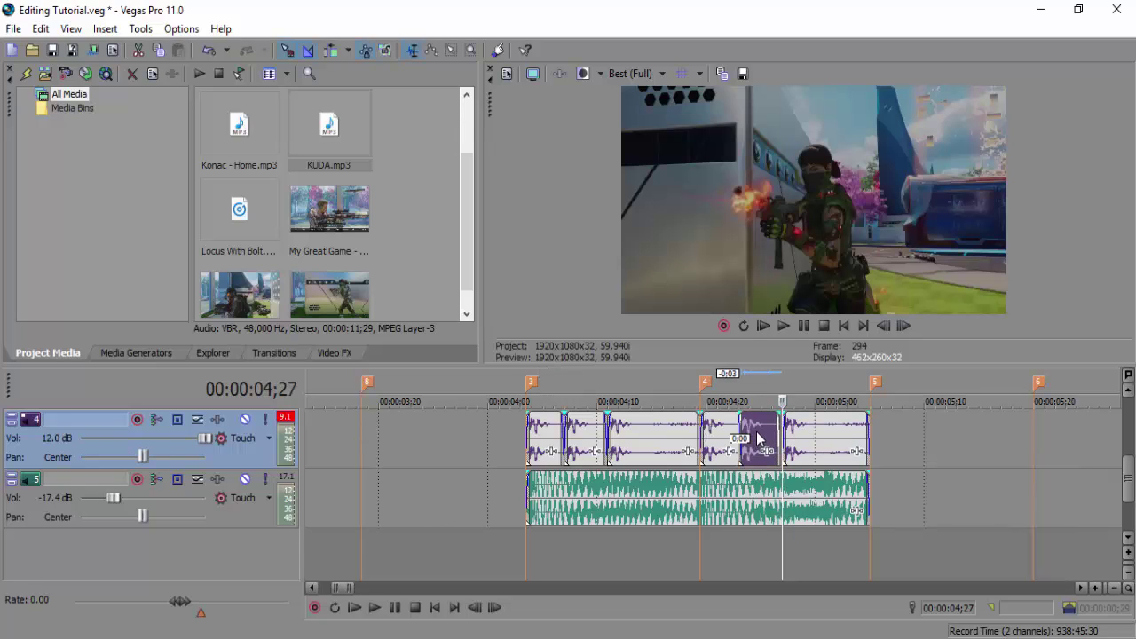
left_click(741, 429)
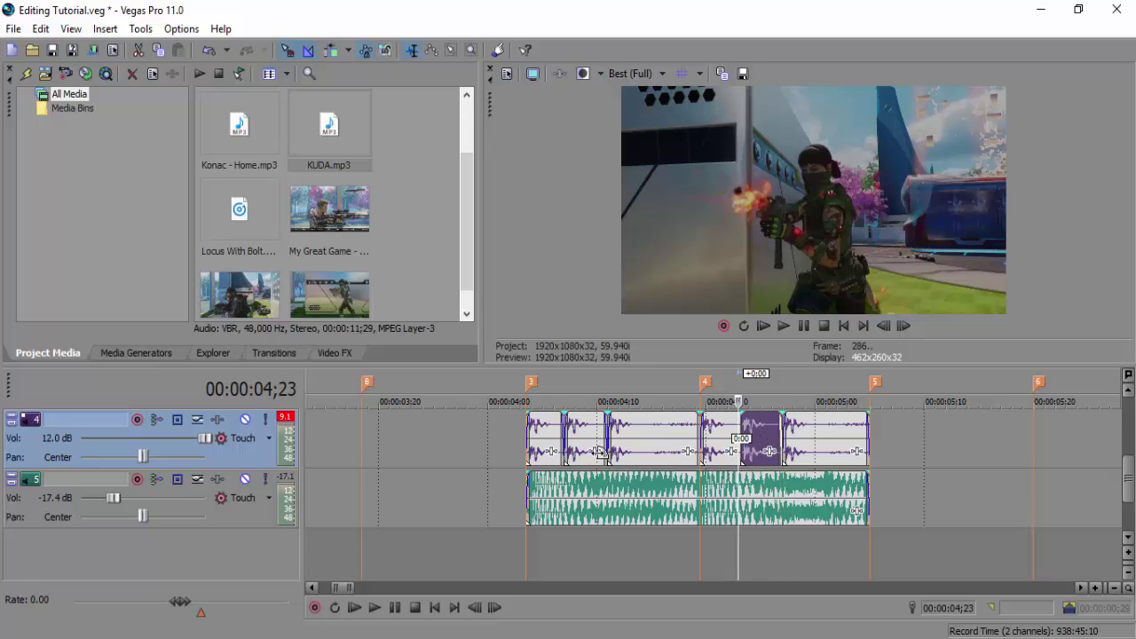
left_click(494, 444)
left_click(786, 324)
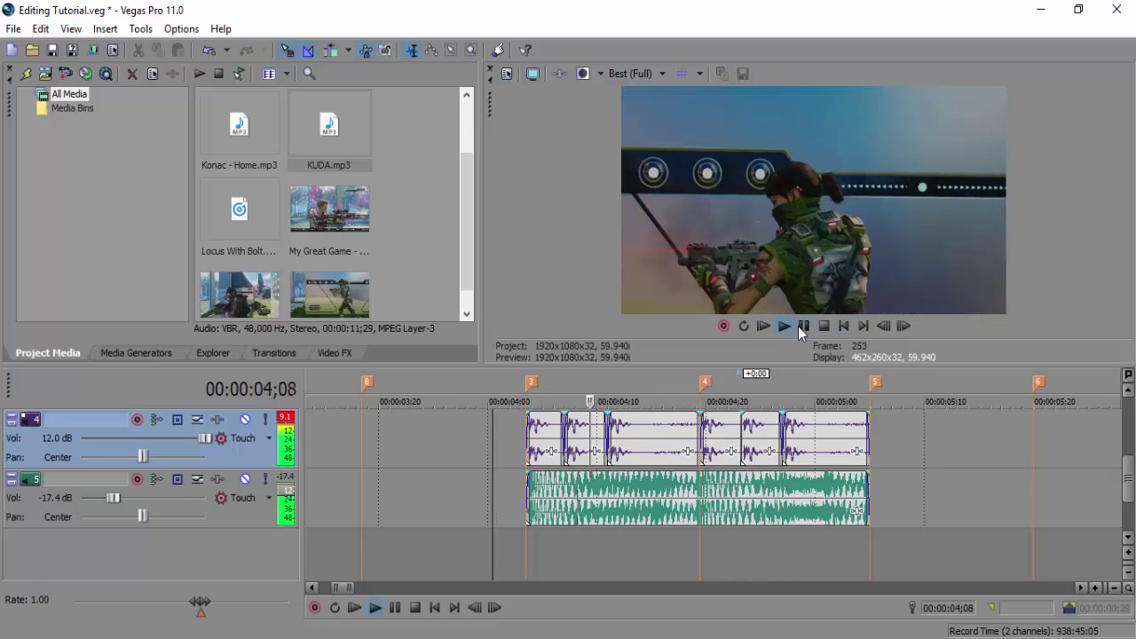
- Delete the extra gunshot copy between markers 4 and 5, and trim the third and last gunshots to the same short length
left_click(769, 437)
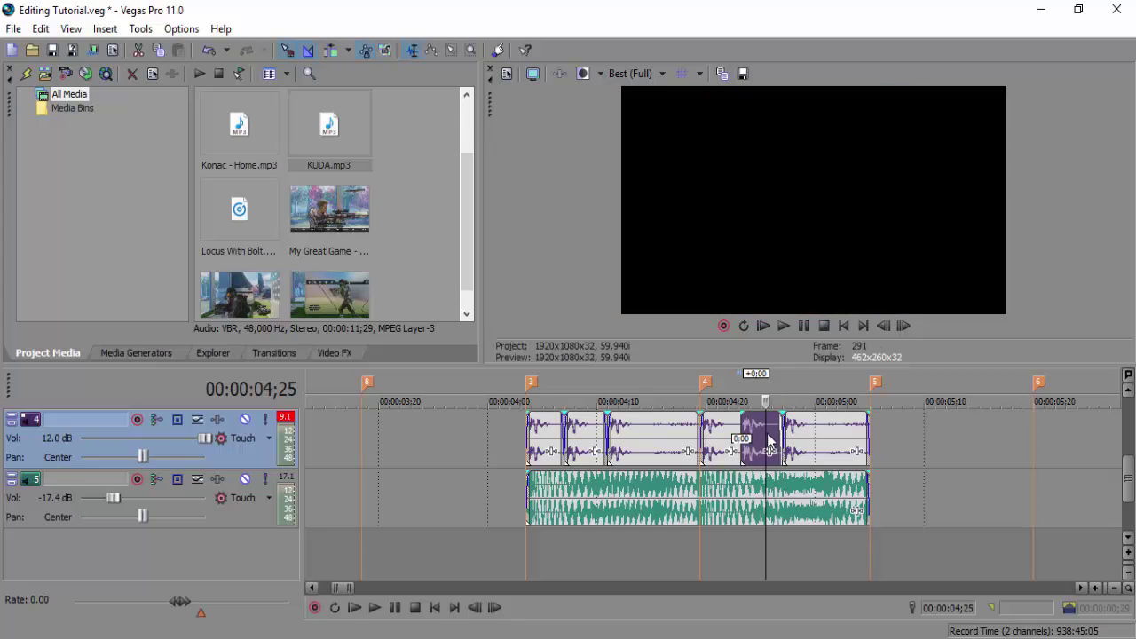
key("Delete")
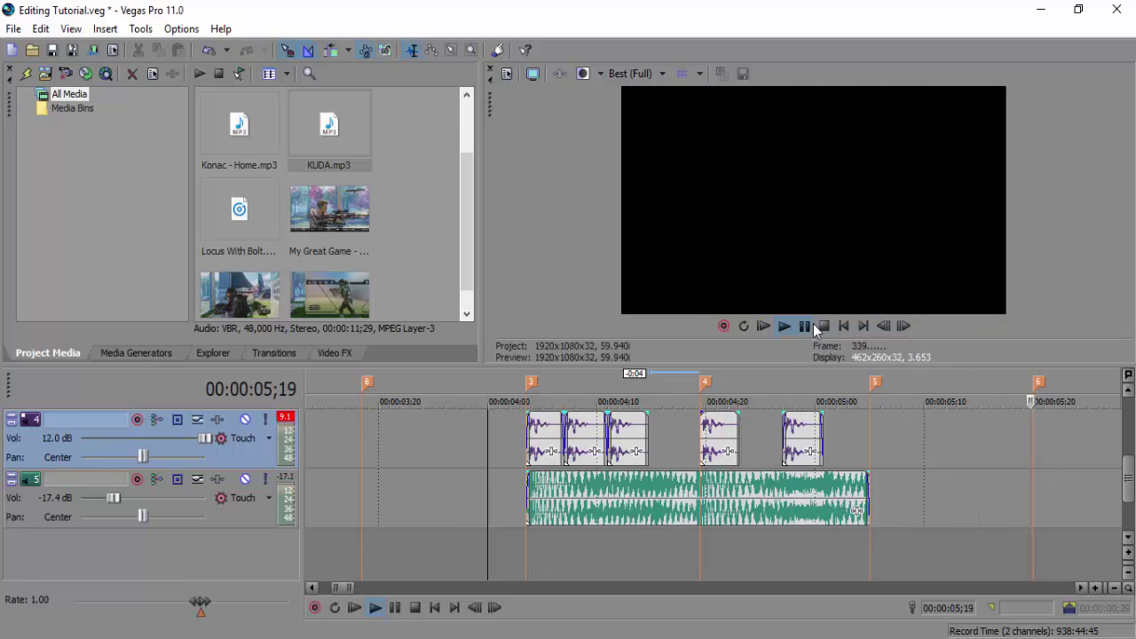
left_click(811, 324)
left_click(530, 444)
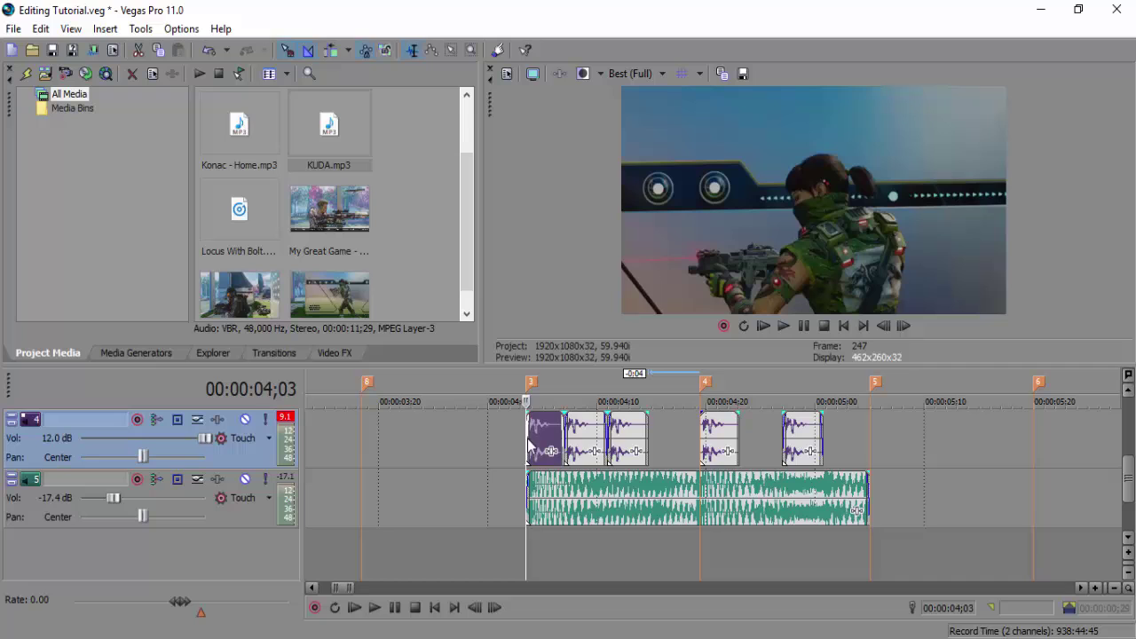
left_click(372, 448)
left_click(783, 325)
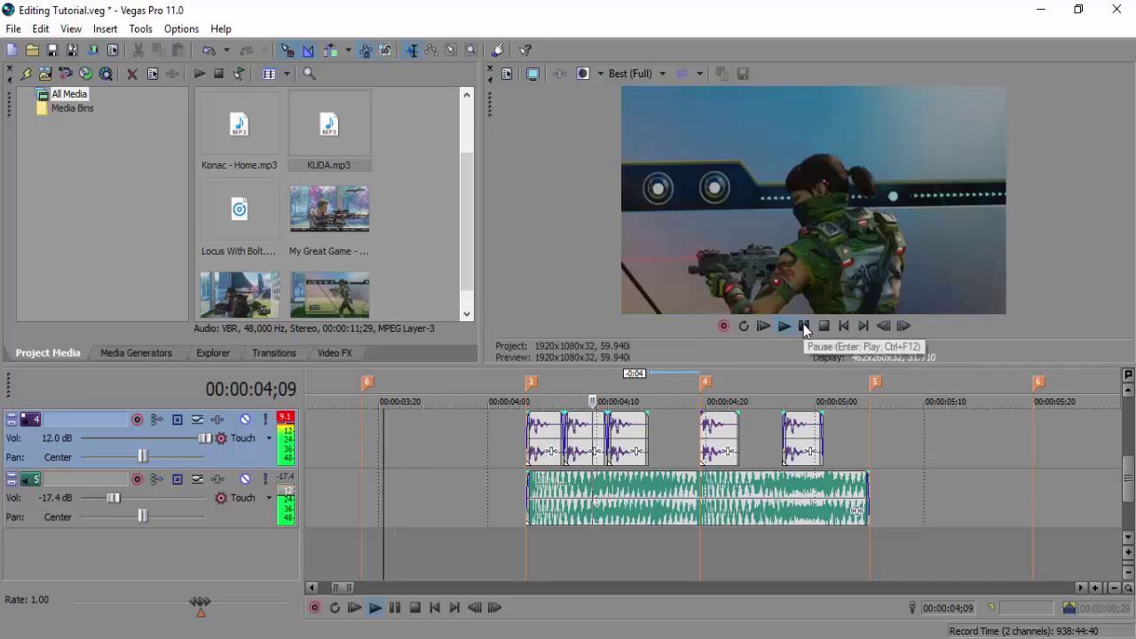
left_click(804, 325)
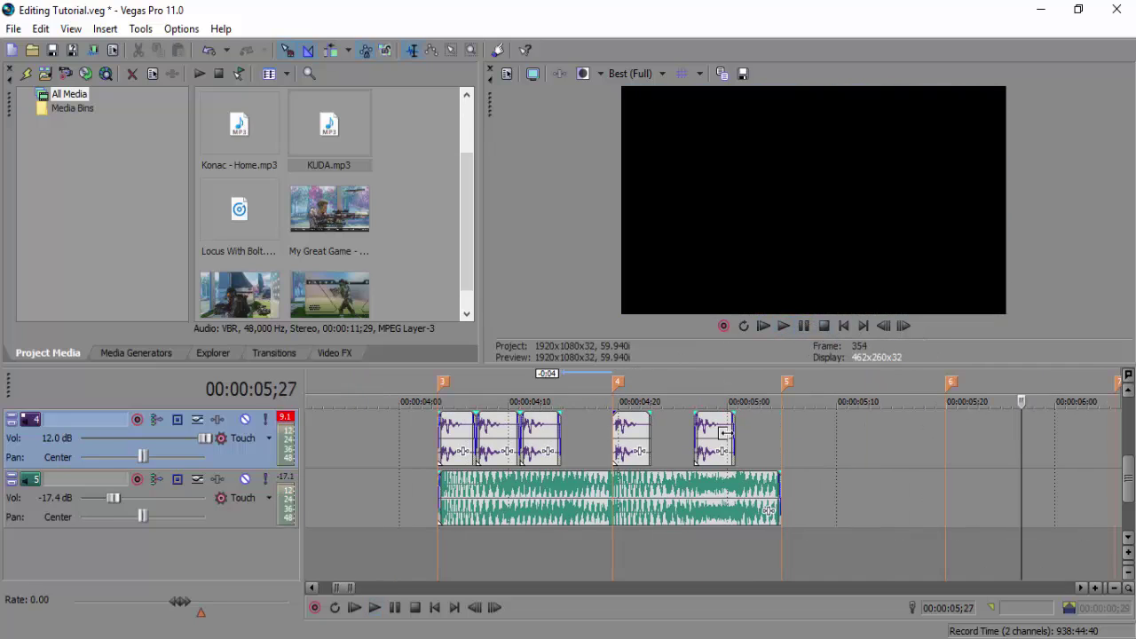
- Set the video preview quality to Preview (Quarter)
left_click(615, 444)
left_click(631, 73)
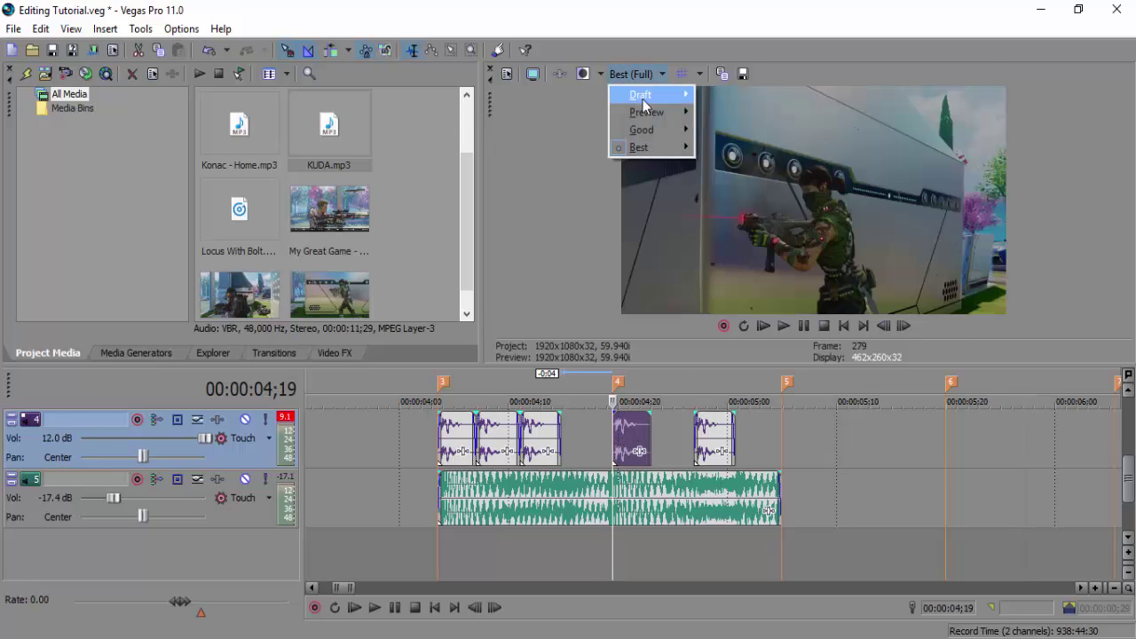
mouse_move(654, 111)
left_click(732, 169)
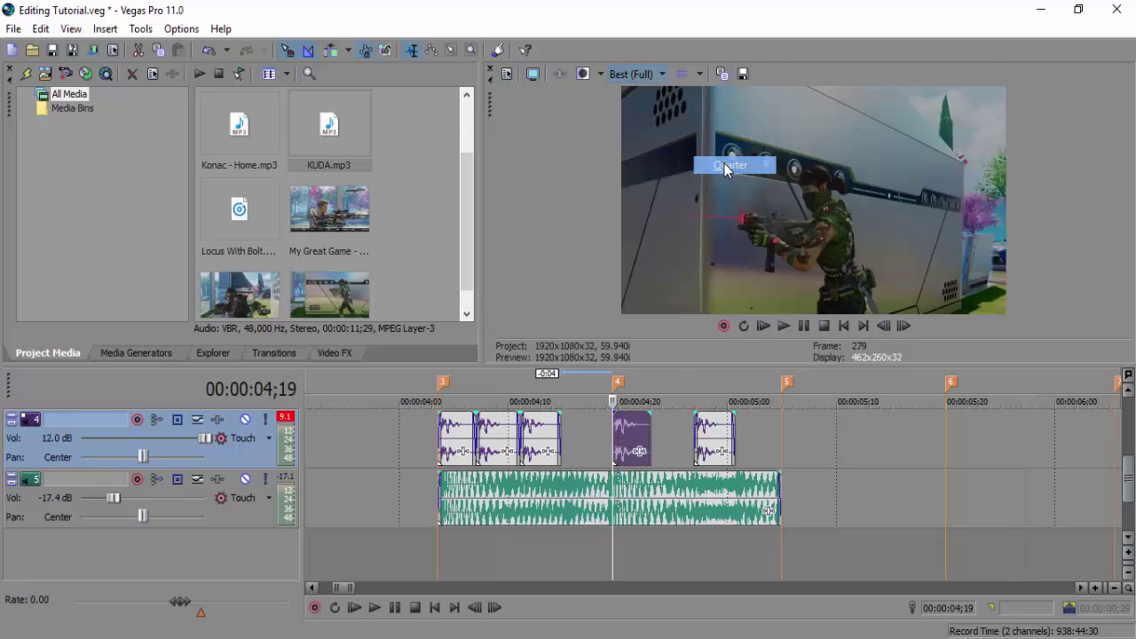
- Play the section from before marker 3 through marker 5 to check the gunshot sounds against the muzzle flashes
left_click(350, 431)
left_click(373, 609)
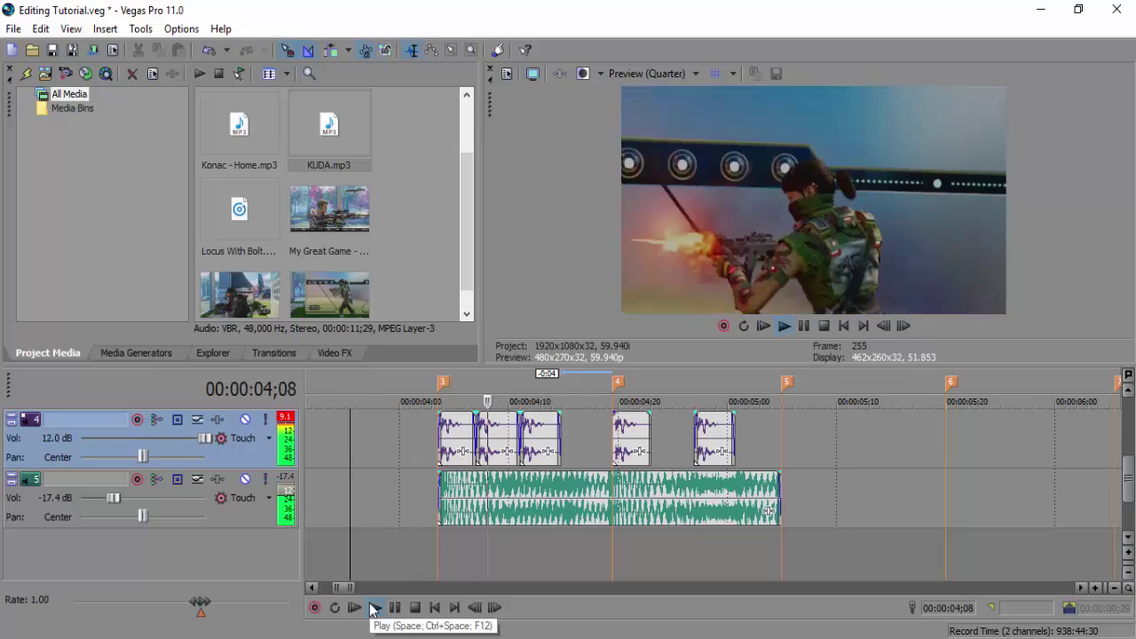
left_click(373, 609)
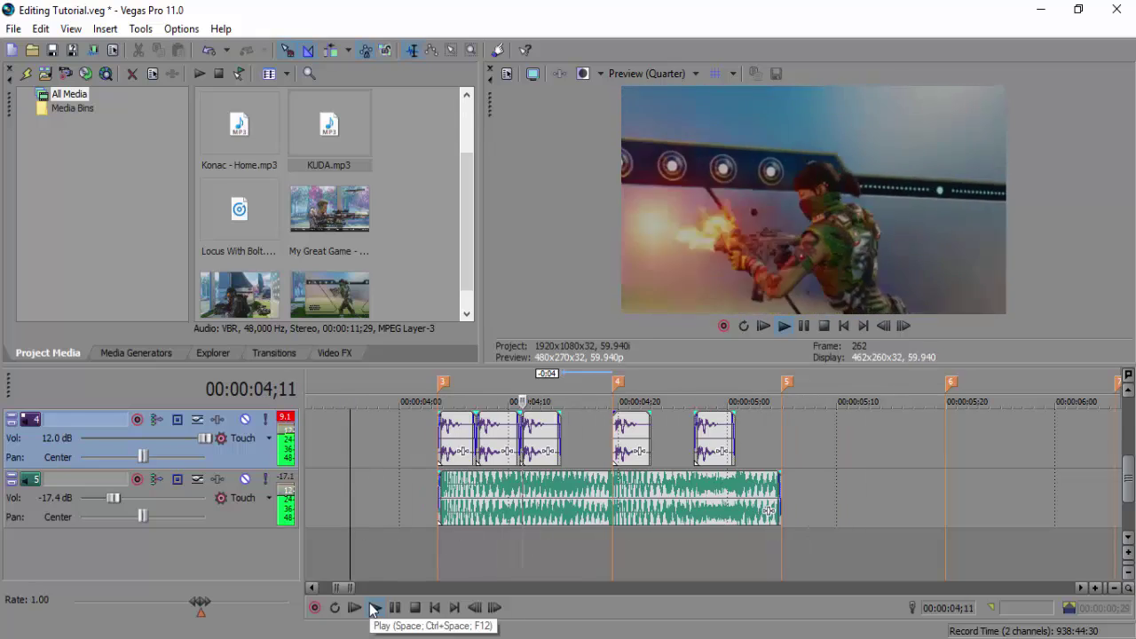
left_click(379, 608)
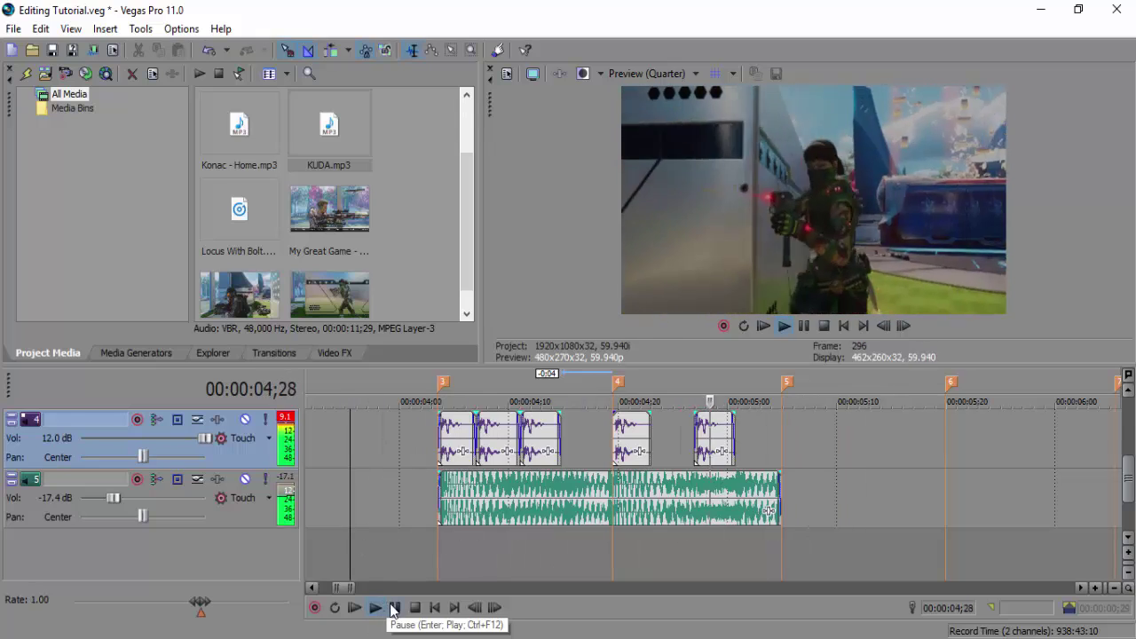
left_click(390, 608)
scroll(769, 512, "up", 5)
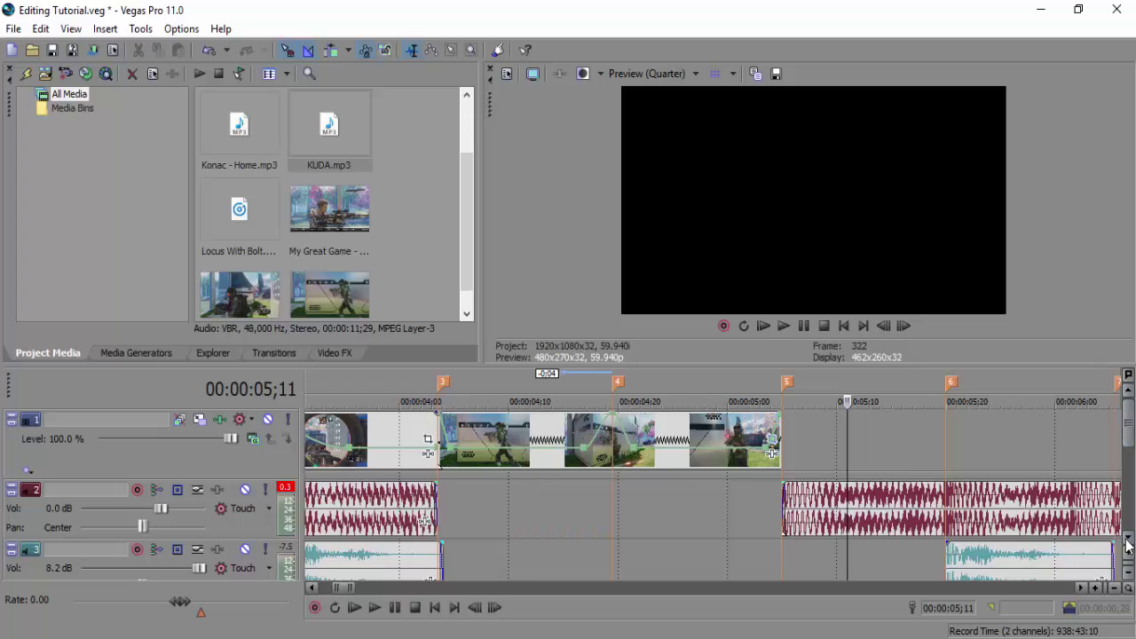
left_click(1128, 538)
left_click(1128, 537)
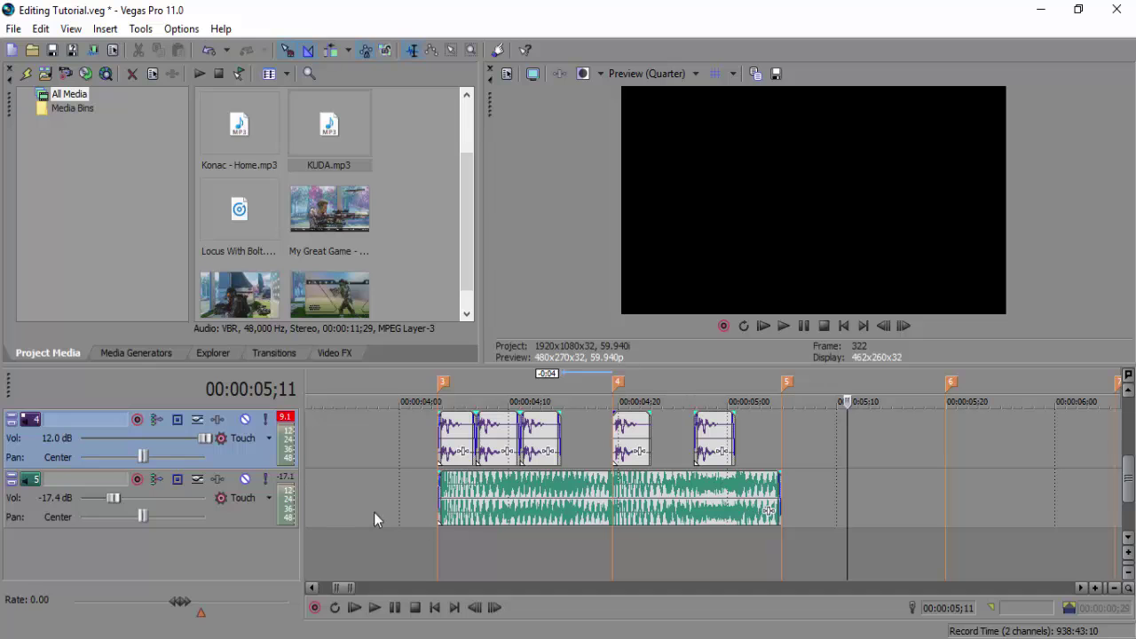
- Replay the gunshot section with its lowered music and save the project
left_click(345, 522)
left_click(375, 607)
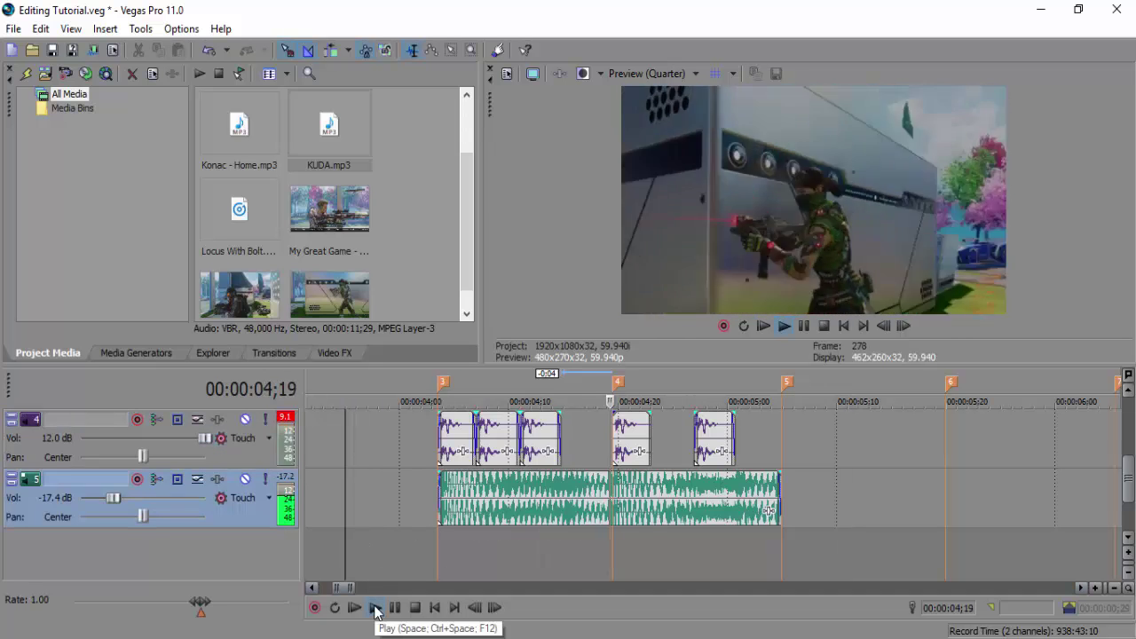
left_click(375, 608)
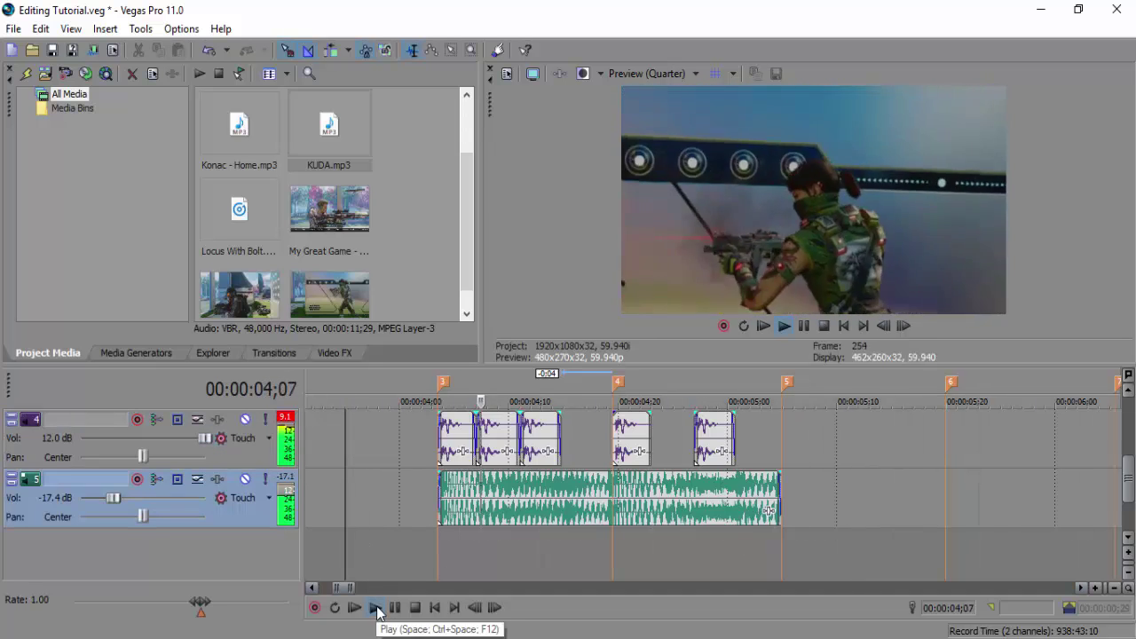
left_click(395, 608)
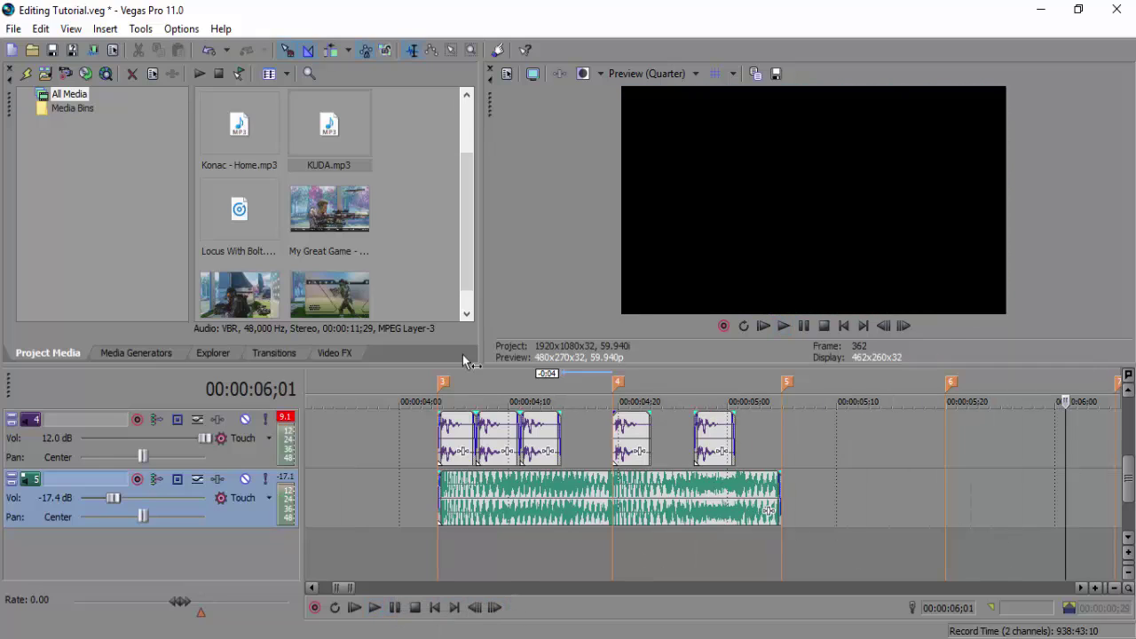
left_click(53, 50)
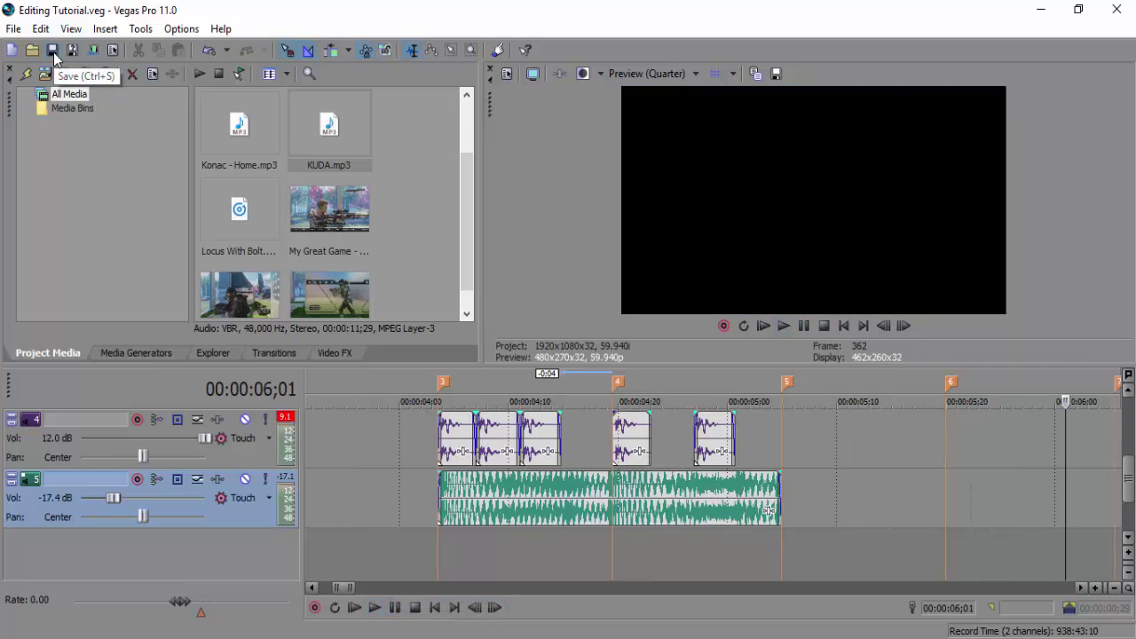
left_click(403, 502)
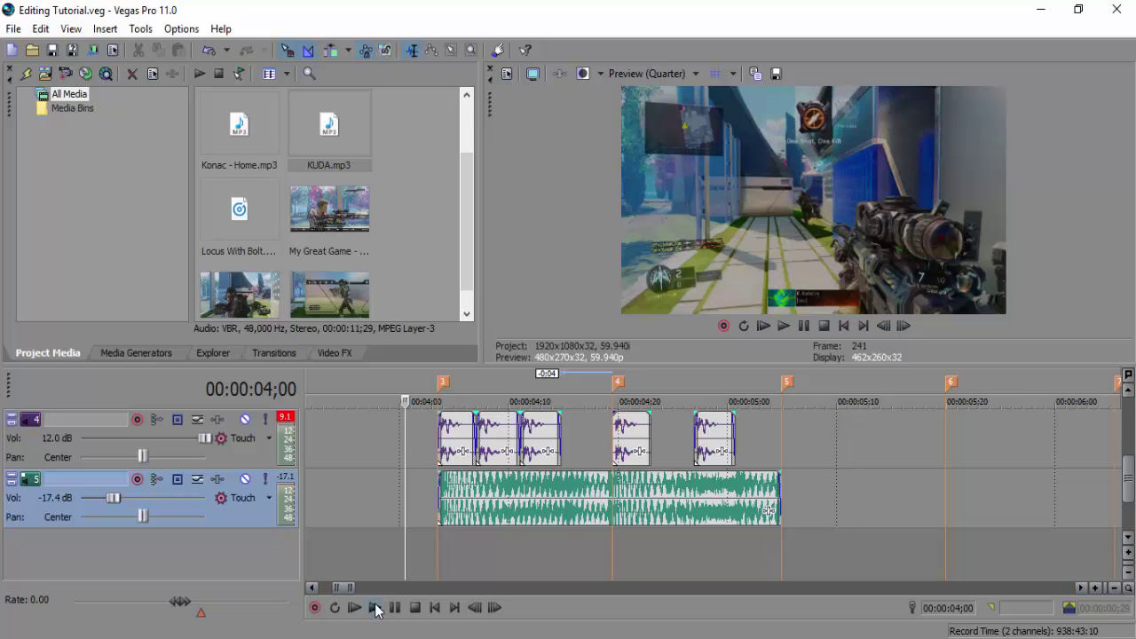
- Replay the gunshot section from before marker 3 to past marker 5, and return the playhead to just before marker 3
left_click(376, 608)
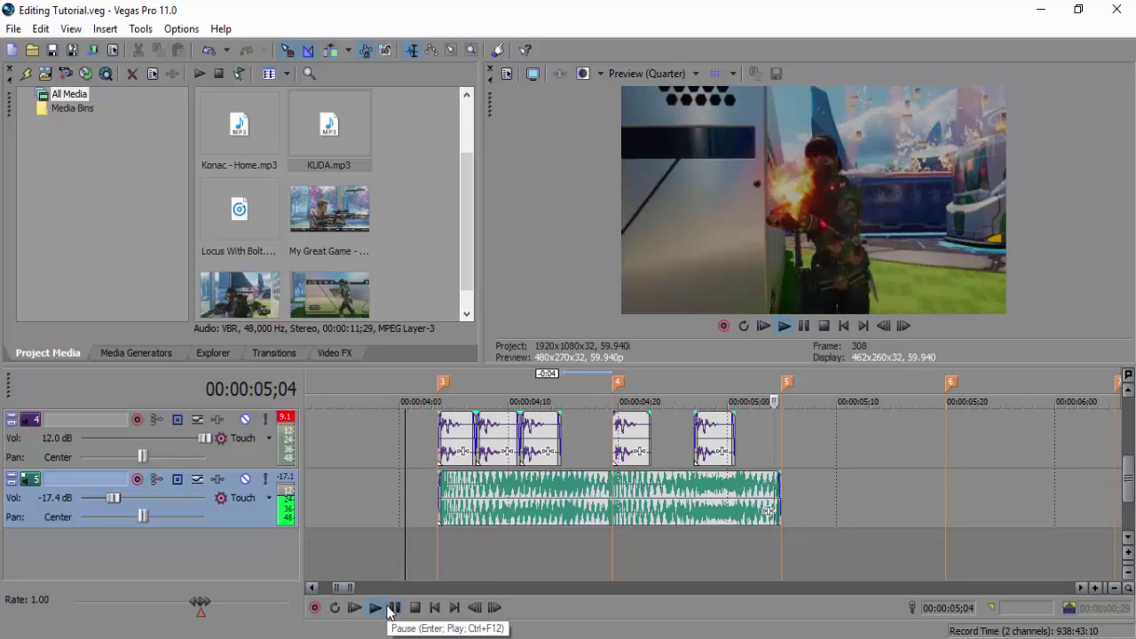
left_click(390, 610)
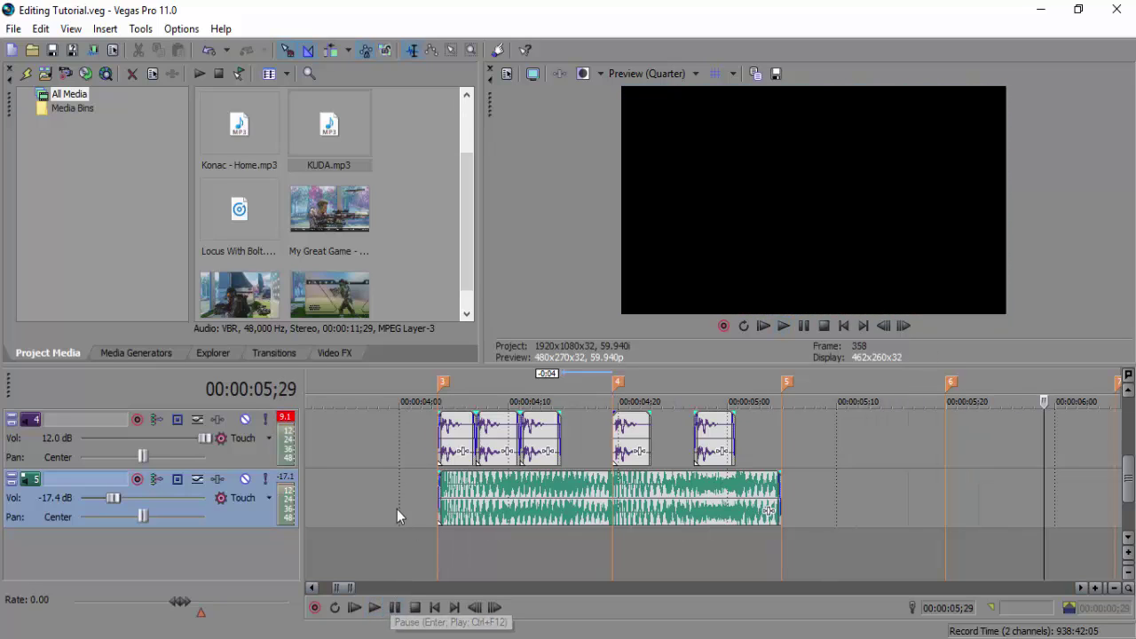
left_click(321, 501)
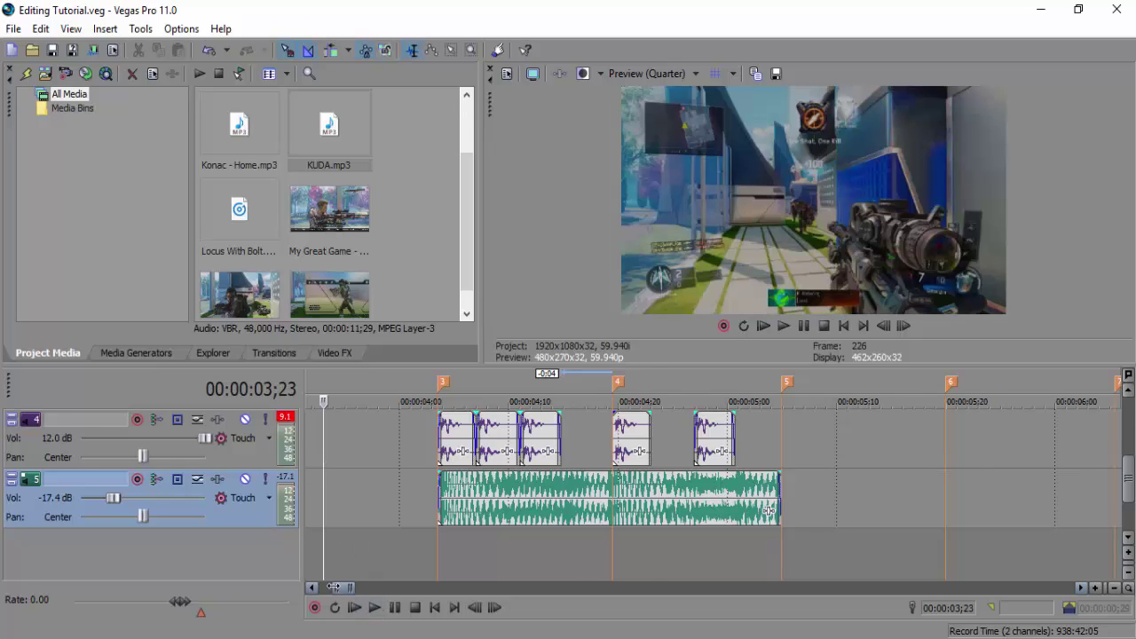
- Play the montage twice from the project start to past marker 5 to check the clips, gunshots and music together
left_click_drag(333, 587, 318, 586)
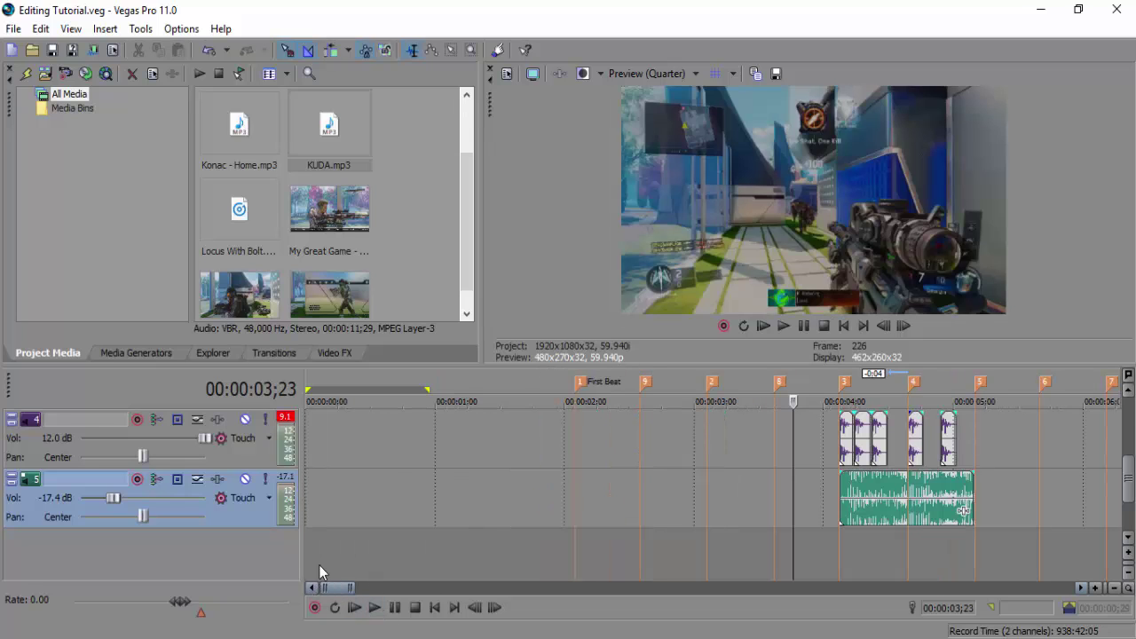
left_click(1128, 389)
left_click(1128, 389)
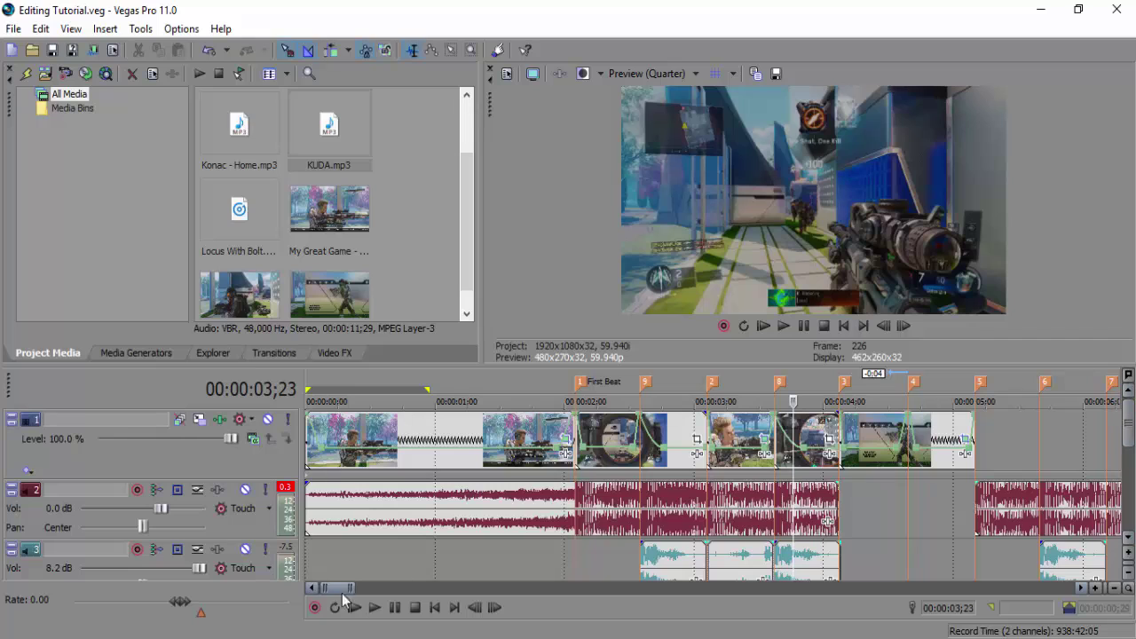
left_click(436, 608)
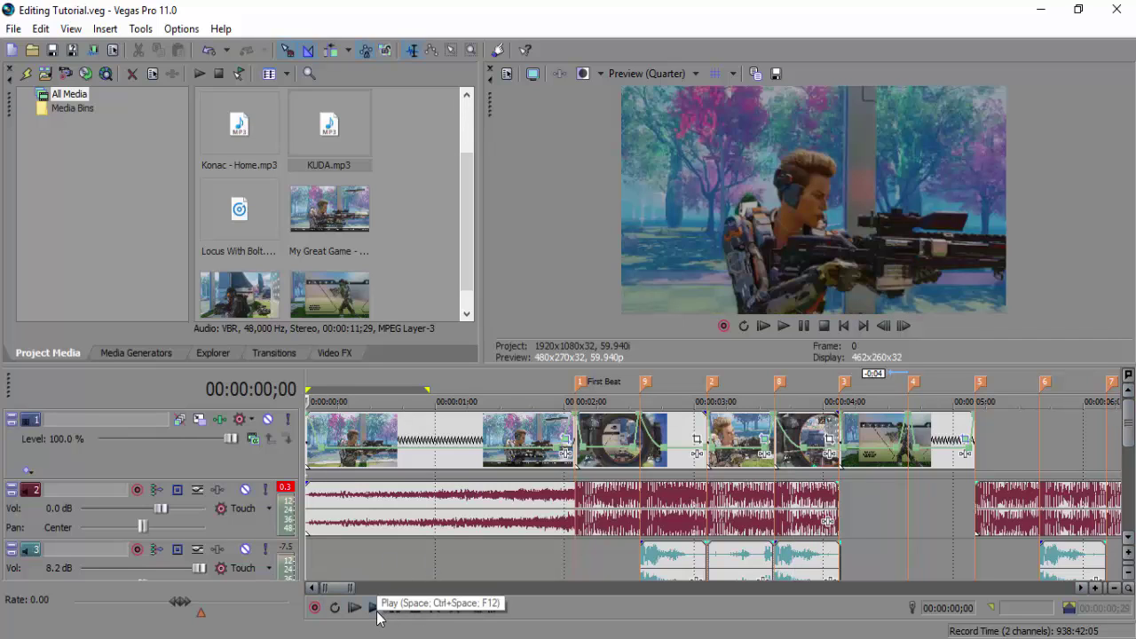
left_click(377, 612)
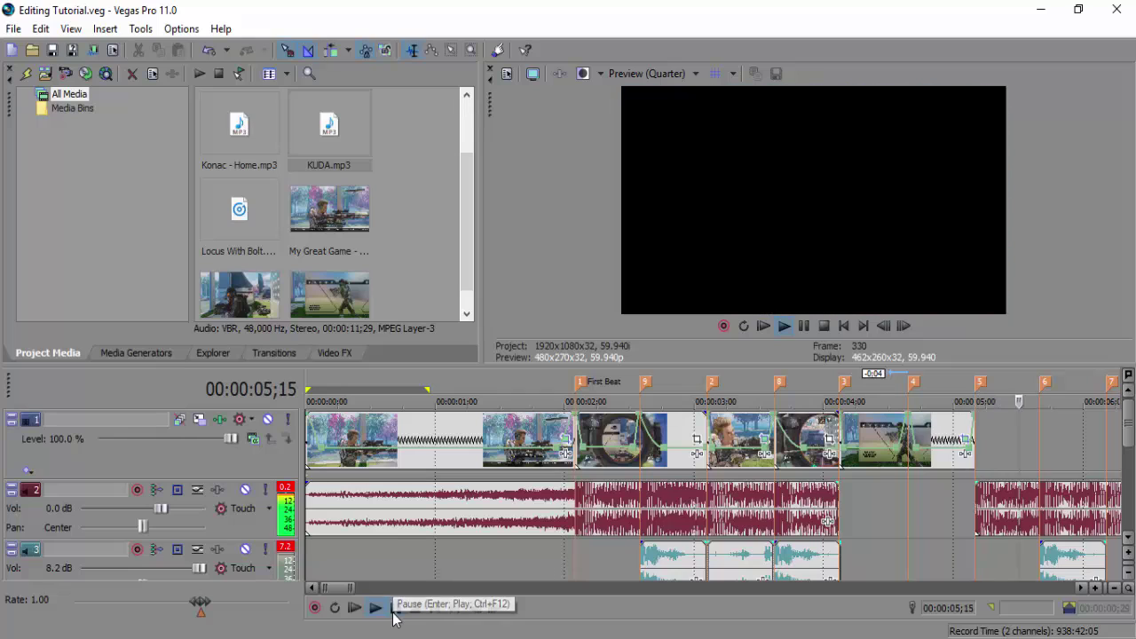
left_click(394, 612)
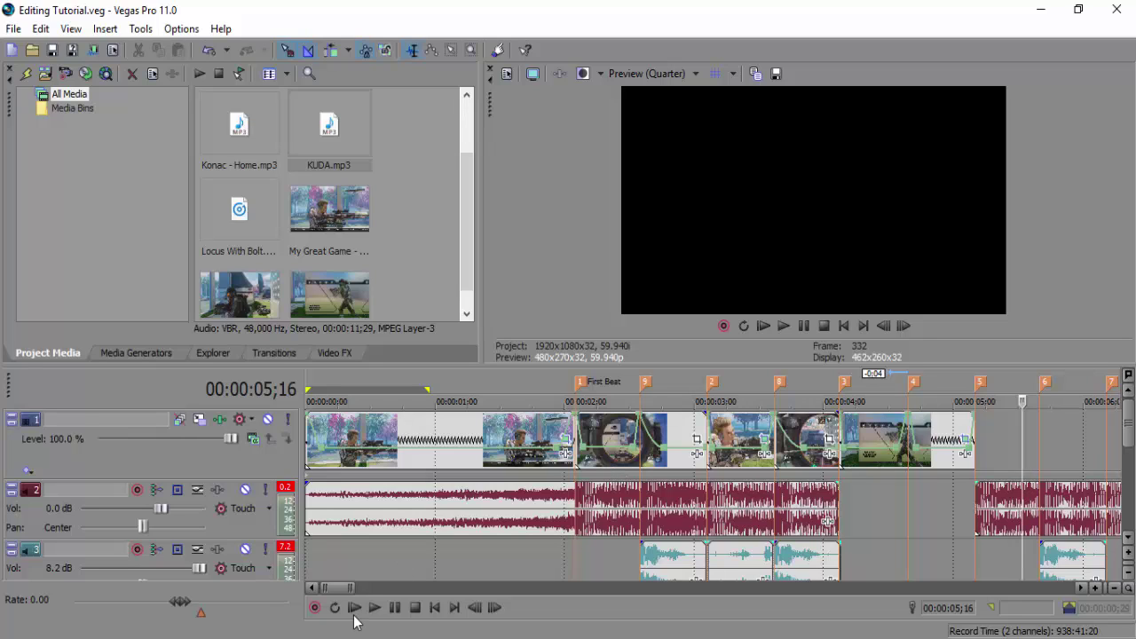
left_click(434, 607)
left_click(374, 607)
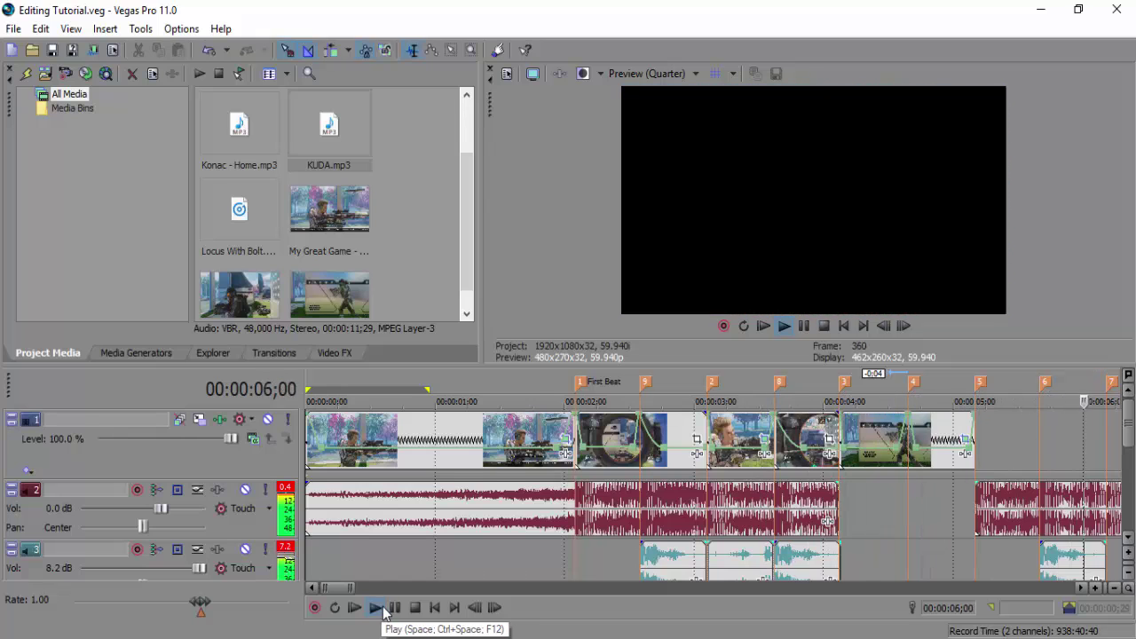
left_click(396, 608)
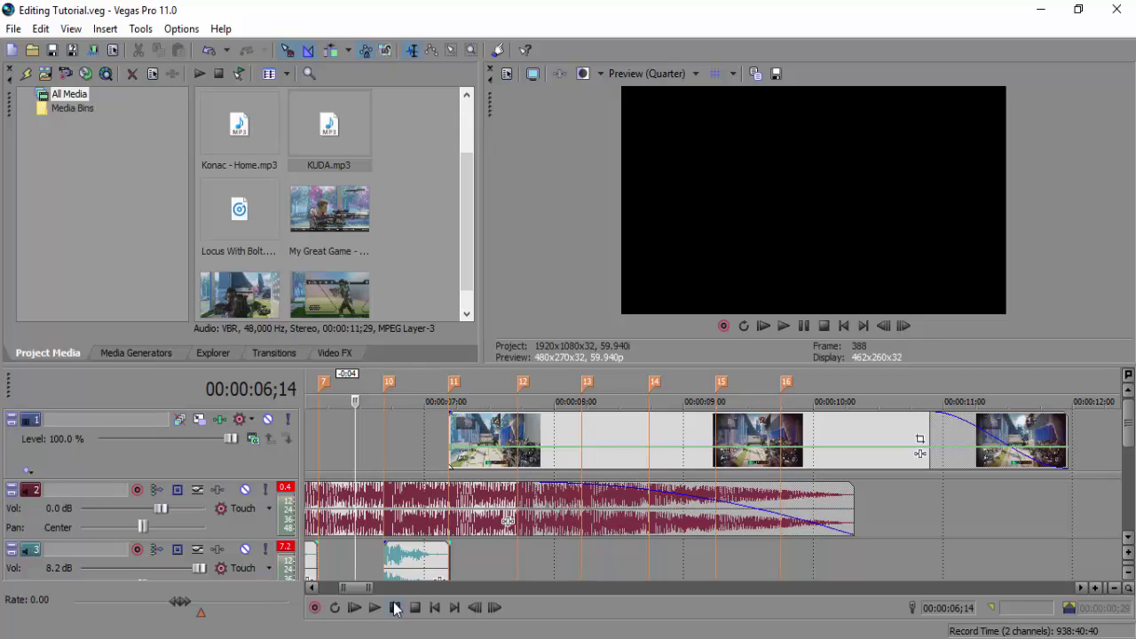
- Move the remaining gameplay clip on the video track earlier so it starts at marker 5, directly after the cinematic clip
mouse_move(474, 439)
left_mouse_down()
mouse_move(205, 447)
mouse_move(956, 464)
left_mouse_up()
left_click_drag(348, 588, 358, 589)
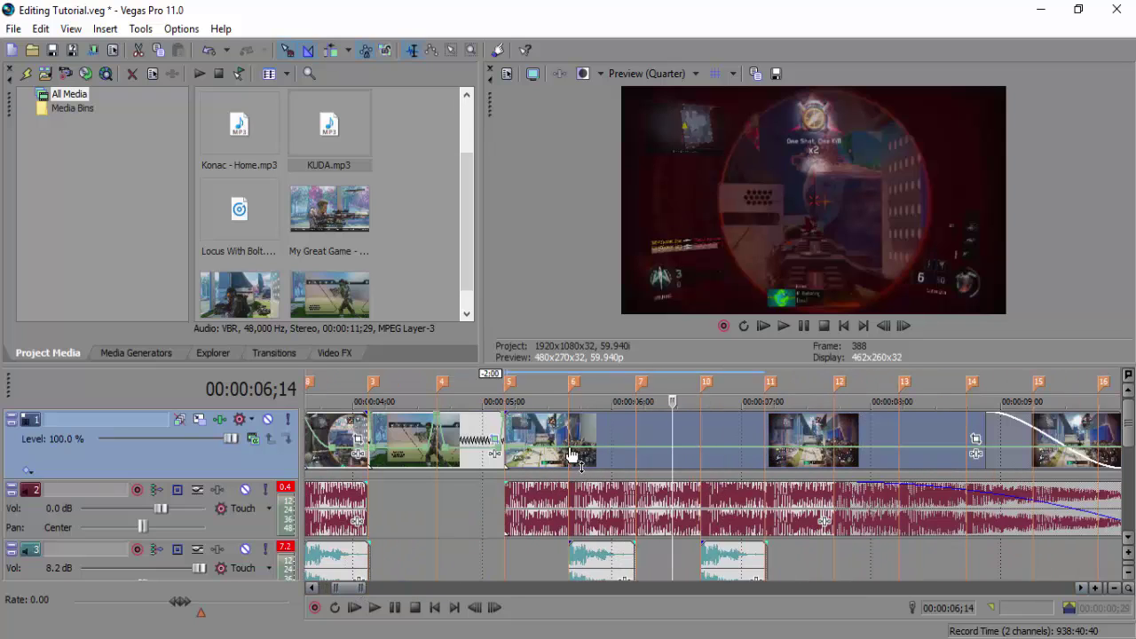